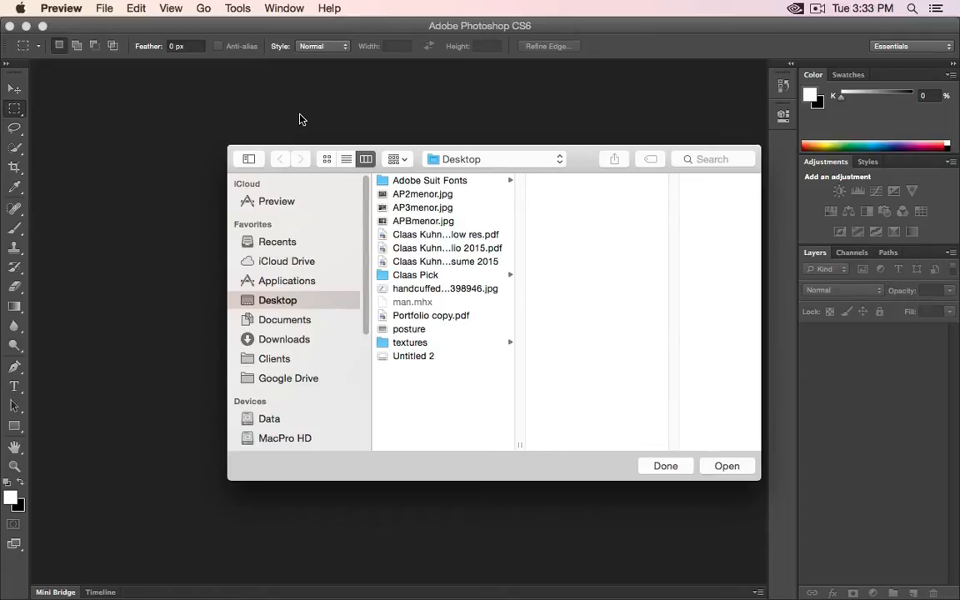
- Open the import from the Photosmart D110 series scanner and replace the detected item selections with one scan area of about 8.35 × 10.65 inches
{"action": "left_click", "coordinate": [104, 7]}
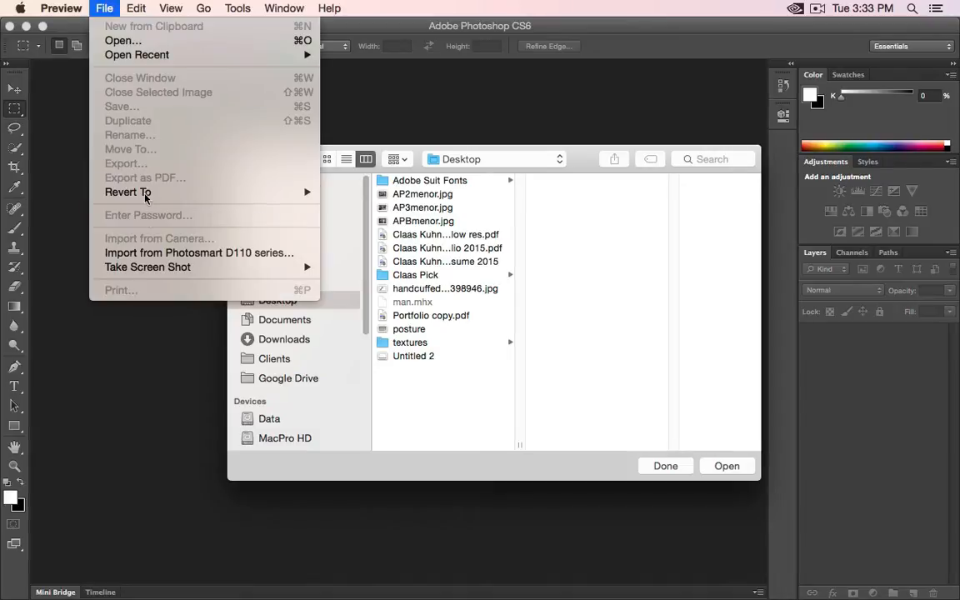
{"action": "left_click", "coordinate": [160, 254]}
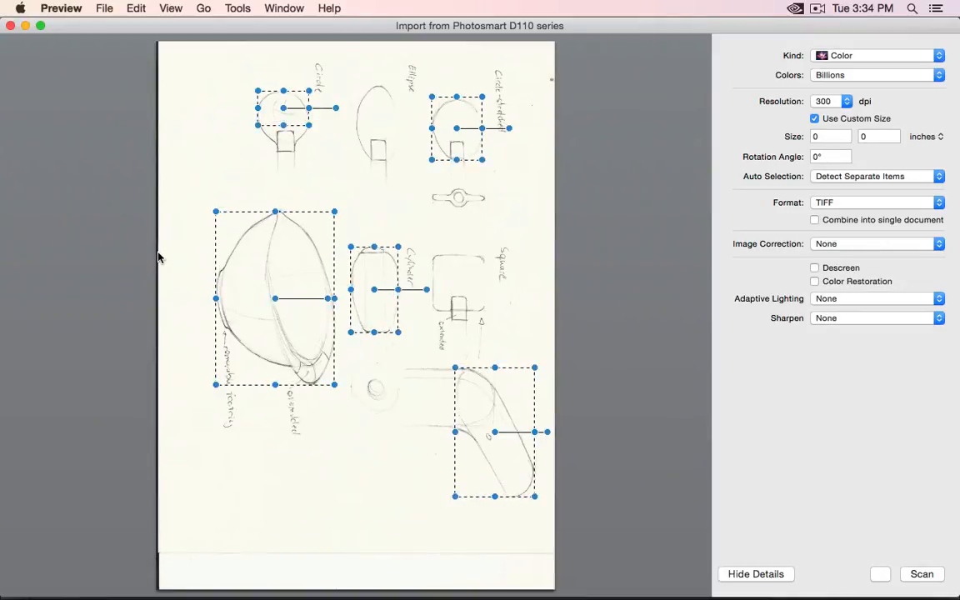
{"action": "left_click", "coordinate": [335, 226]}
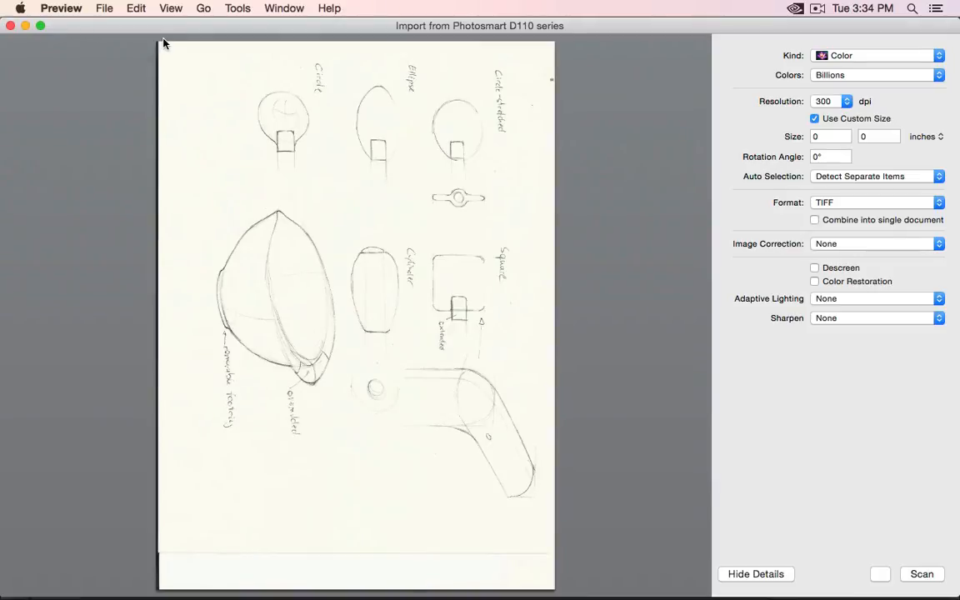
{"action": "left_click_drag", "start_coordinate": [163, 43], "coordinate": [551, 539]}
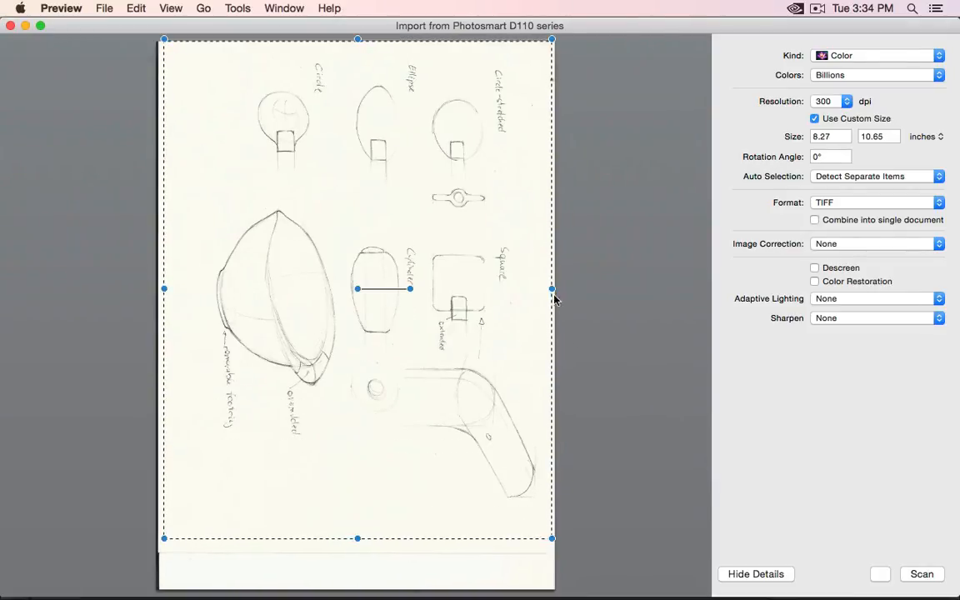
{"action": "left_click_drag", "start_coordinate": [553, 289], "coordinate": [556, 288]}
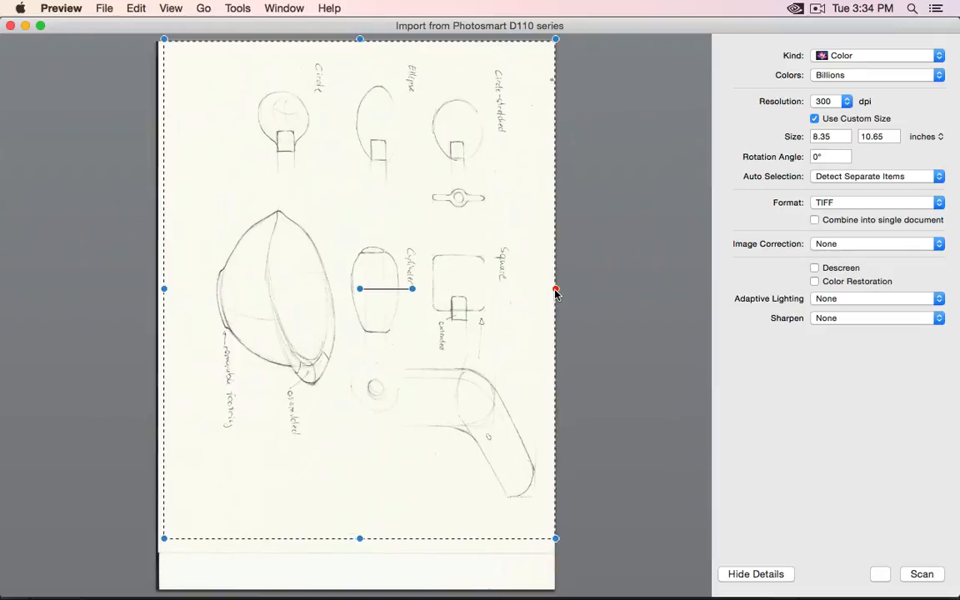
- Try the Black & White scan kind with thousands of grays, and return the scan to Color at 300 dpi
{"action": "left_click", "coordinate": [854, 59]}
{"action": "left_click", "coordinate": [855, 62]}
{"action": "left_click", "coordinate": [862, 76]}
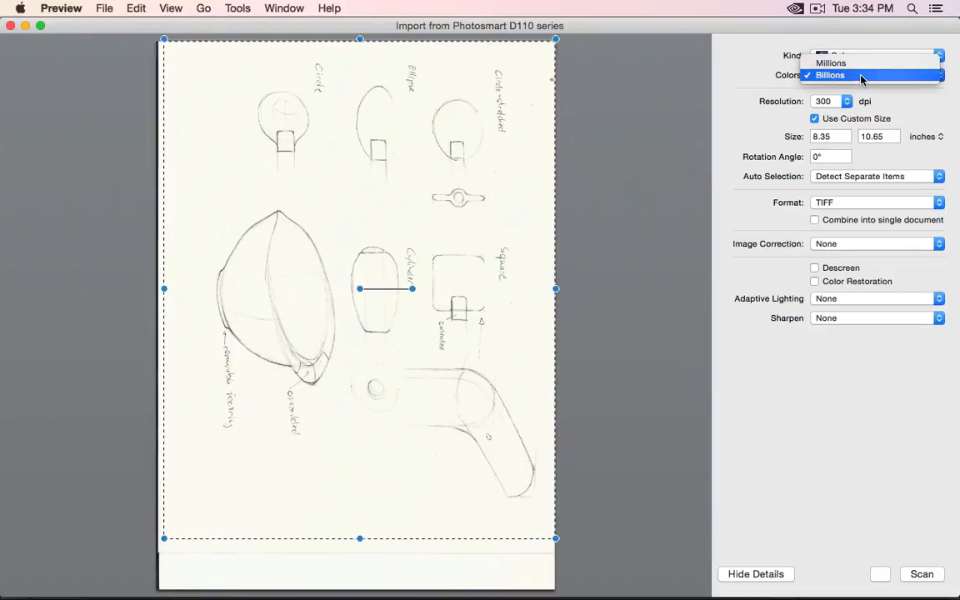
{"action": "left_click", "coordinate": [862, 76]}
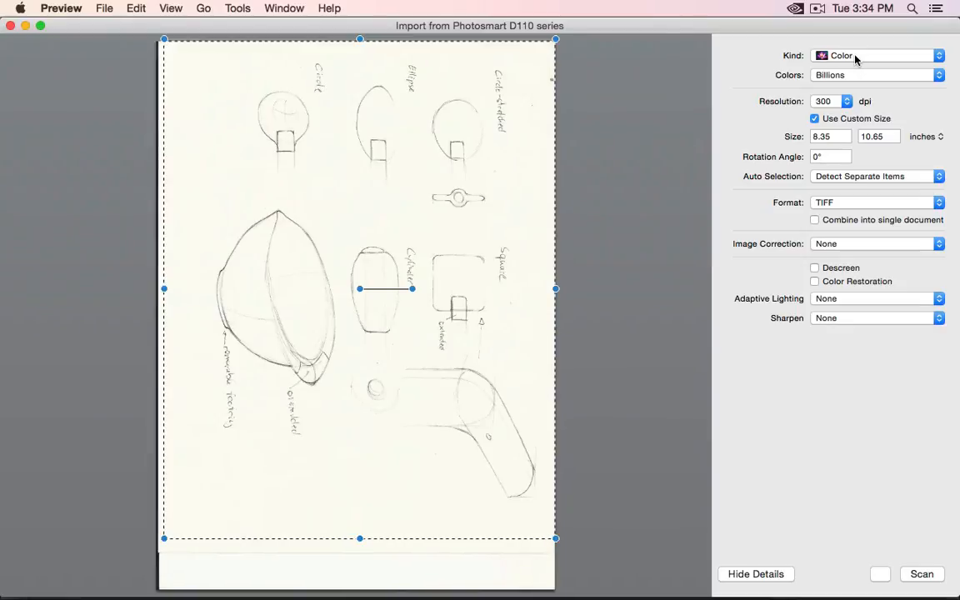
{"action": "left_click", "coordinate": [855, 59]}
{"action": "left_click", "coordinate": [854, 44]}
{"action": "left_click", "coordinate": [864, 76]}
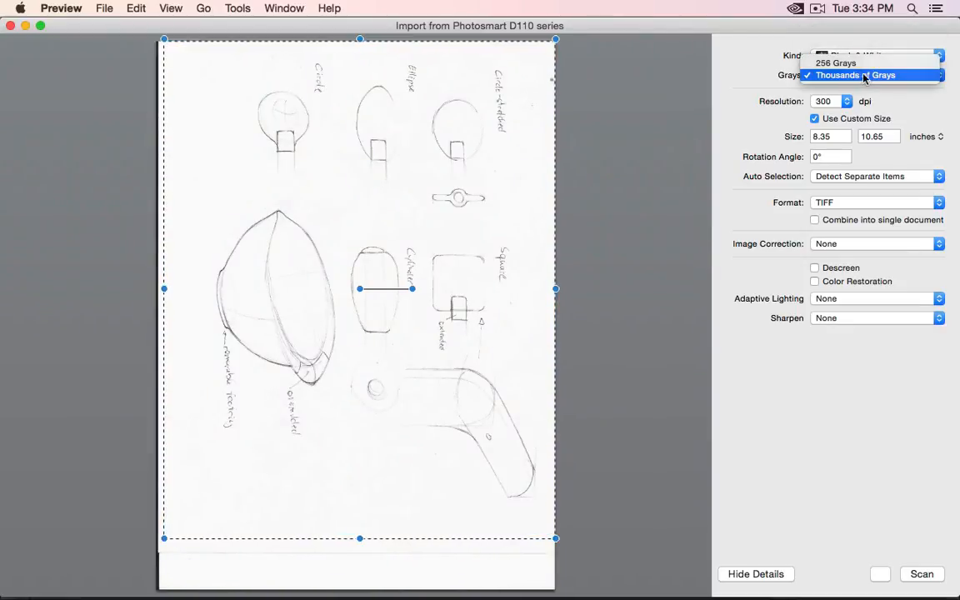
{"action": "left_click", "coordinate": [758, 74]}
{"action": "left_click", "coordinate": [817, 55]}
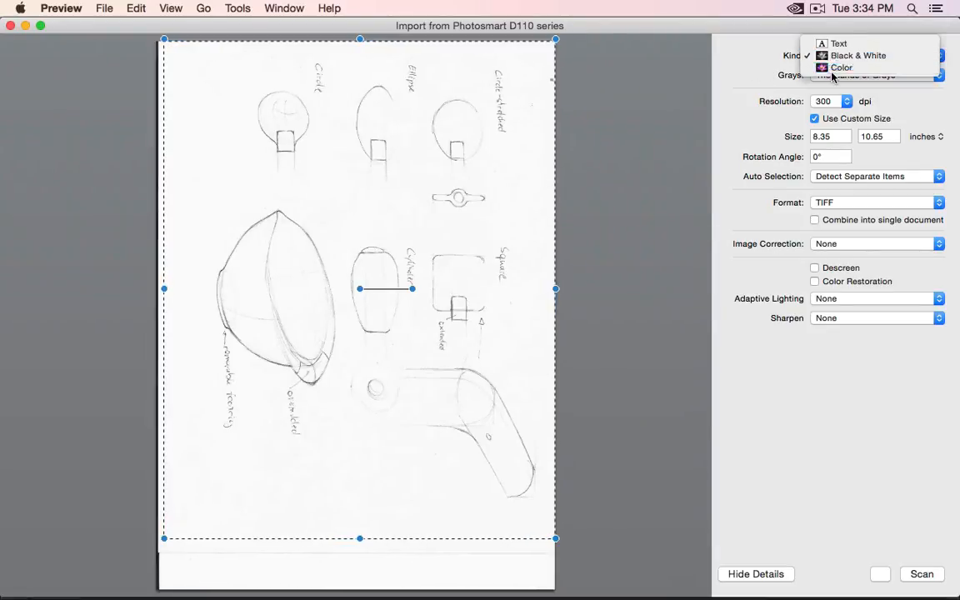
{"action": "left_click", "coordinate": [834, 69]}
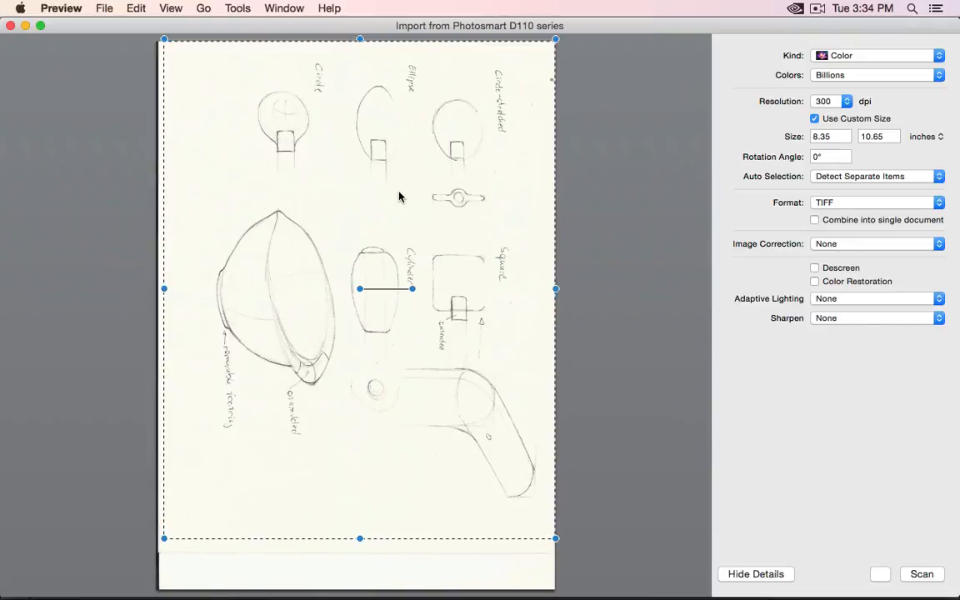
{"action": "left_click", "coordinate": [847, 101]}
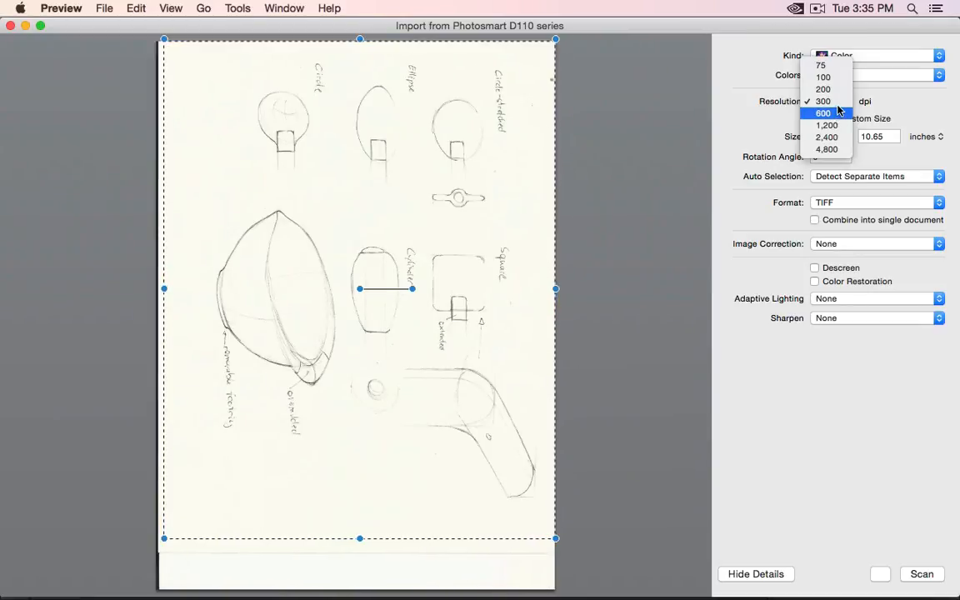
{"action": "left_click", "coordinate": [833, 101]}
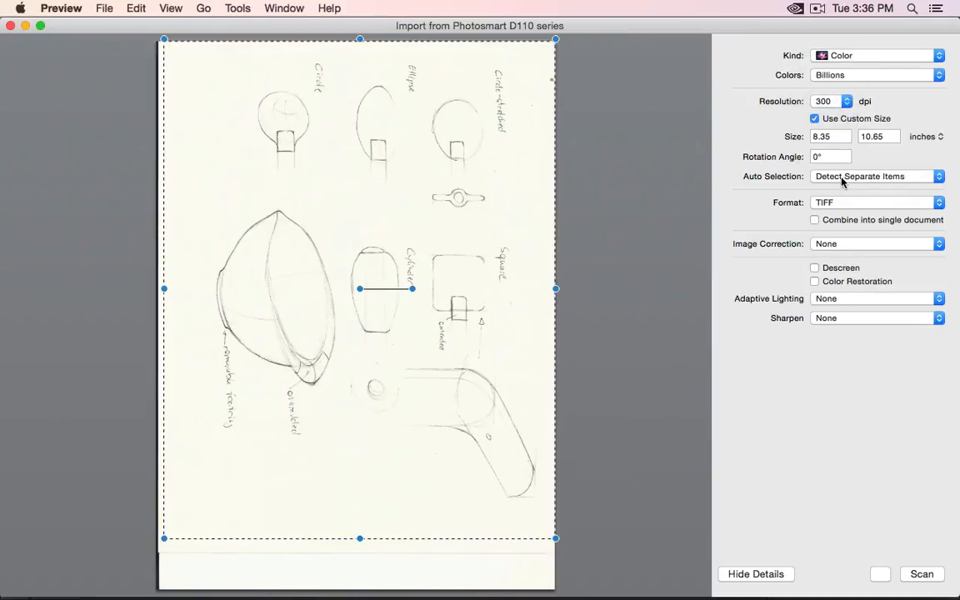
- Try manual image correction with increased brightness, restore its defaults and return the image correction to None
{"action": "left_click", "coordinate": [844, 245]}
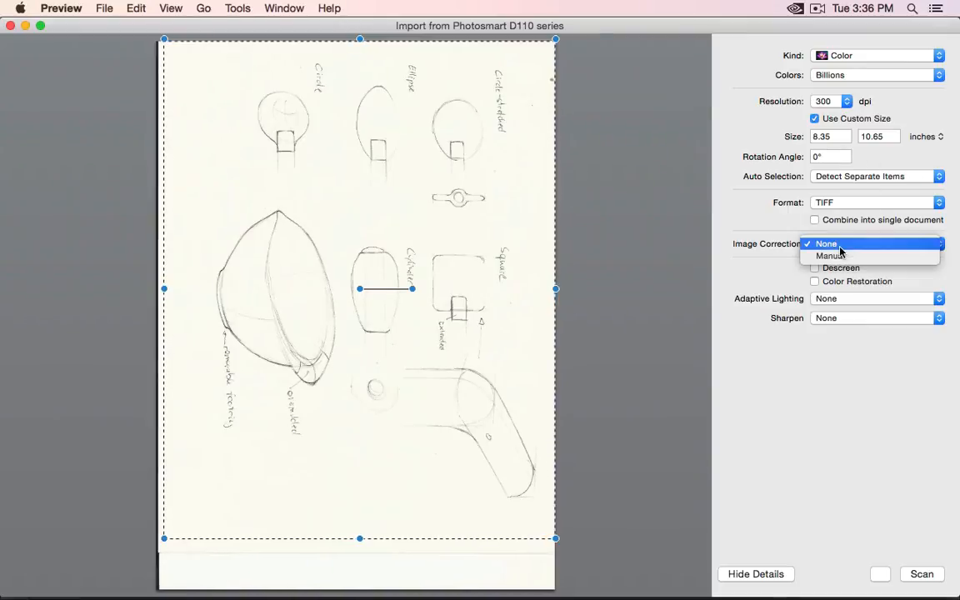
{"action": "left_click", "coordinate": [843, 257]}
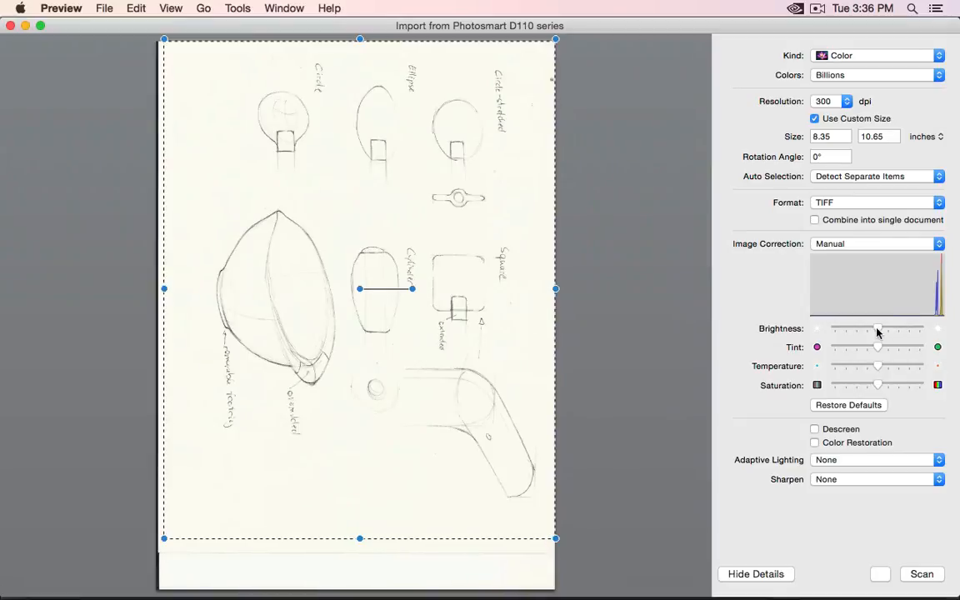
{"action": "left_click_drag", "start_coordinate": [887, 331], "coordinate": [816, 331]}
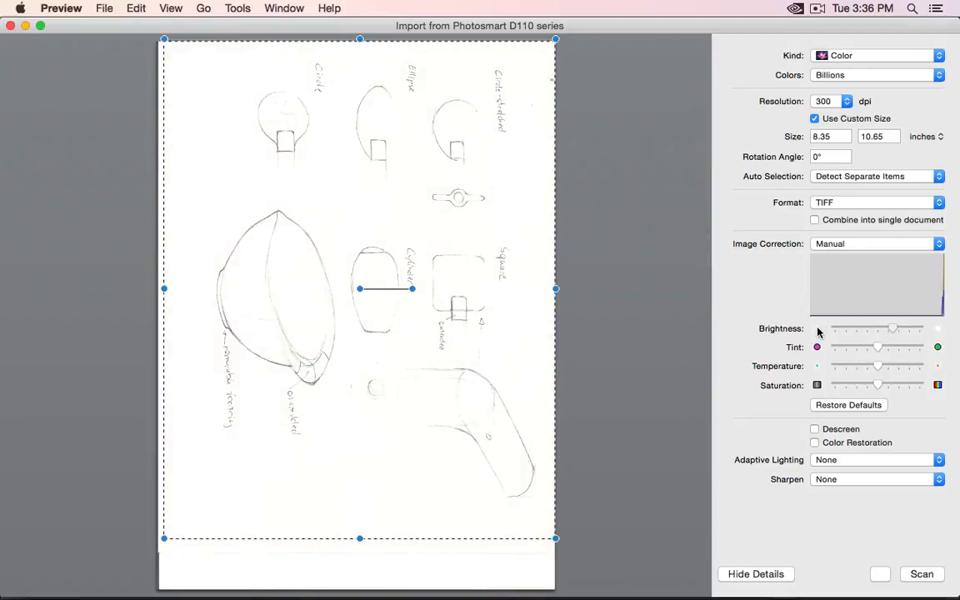
{"action": "left_click", "coordinate": [848, 405]}
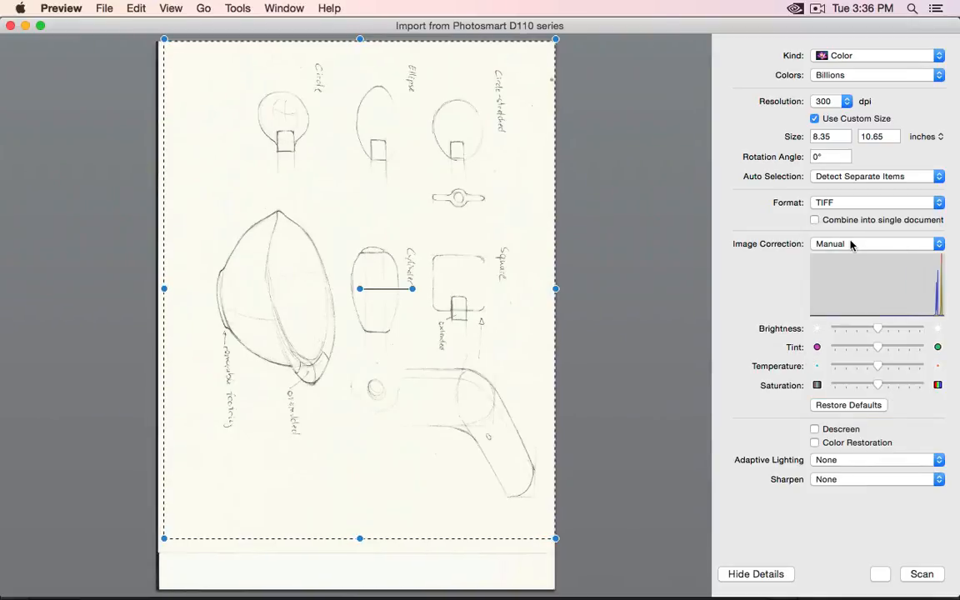
{"action": "left_click", "coordinate": [850, 243]}
{"action": "left_click", "coordinate": [854, 231]}
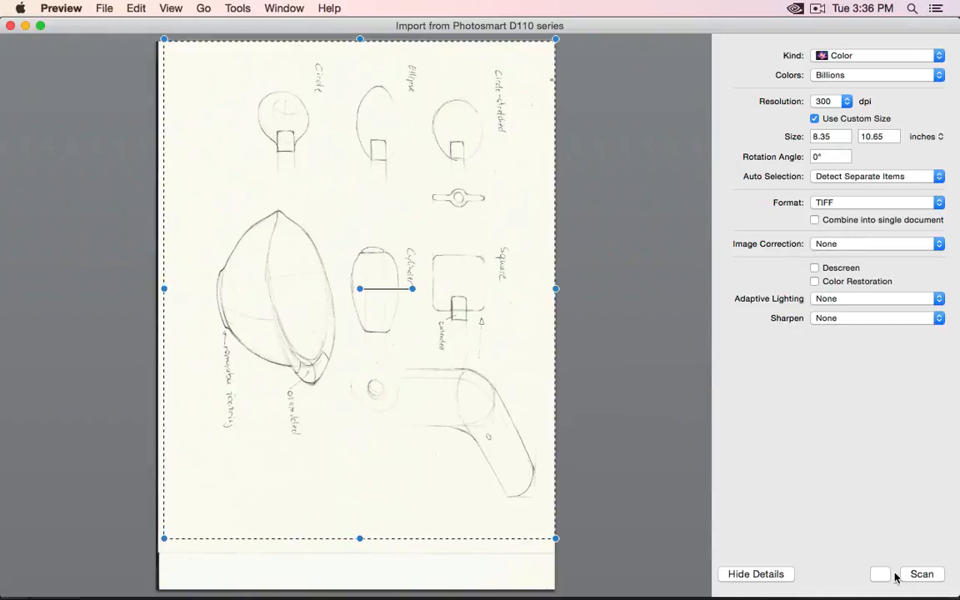
- Scan the selected page area and rotate the scanned image counterclockwise so the sketches are upright
{"action": "left_click", "coordinate": [921, 574]}
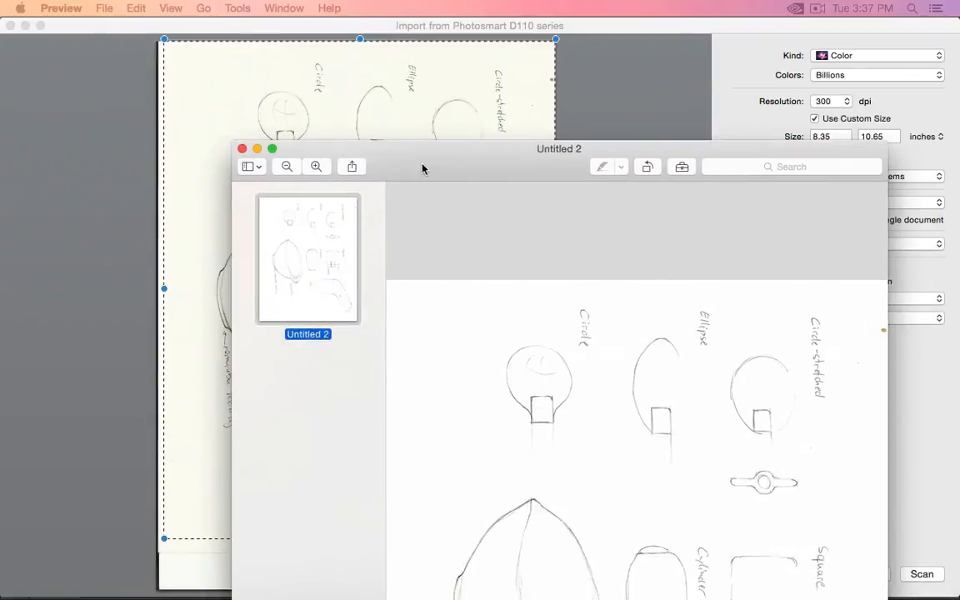
{"action": "double_click", "coordinate": [421, 168]}
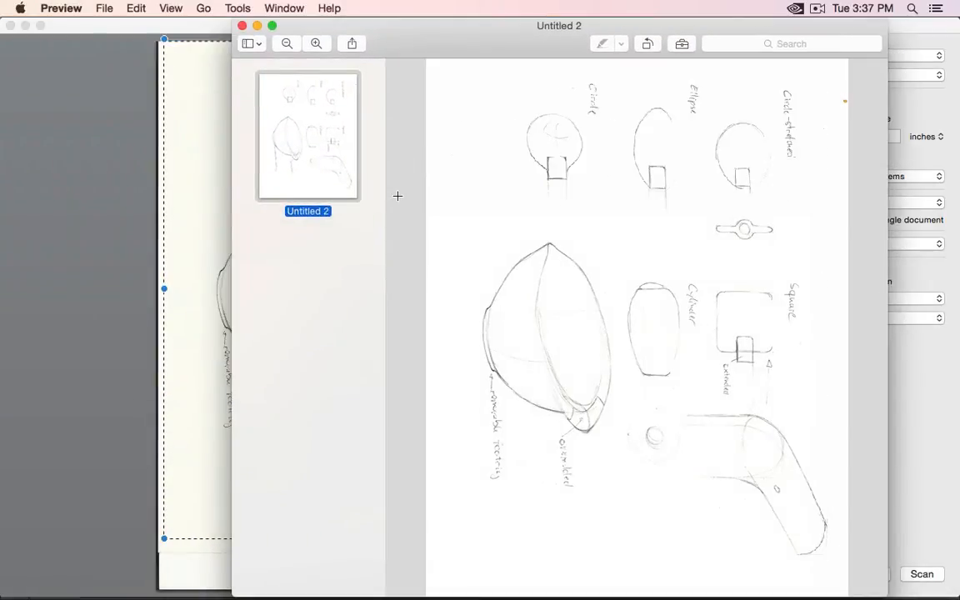
{"action": "key", "text": "super+l"}
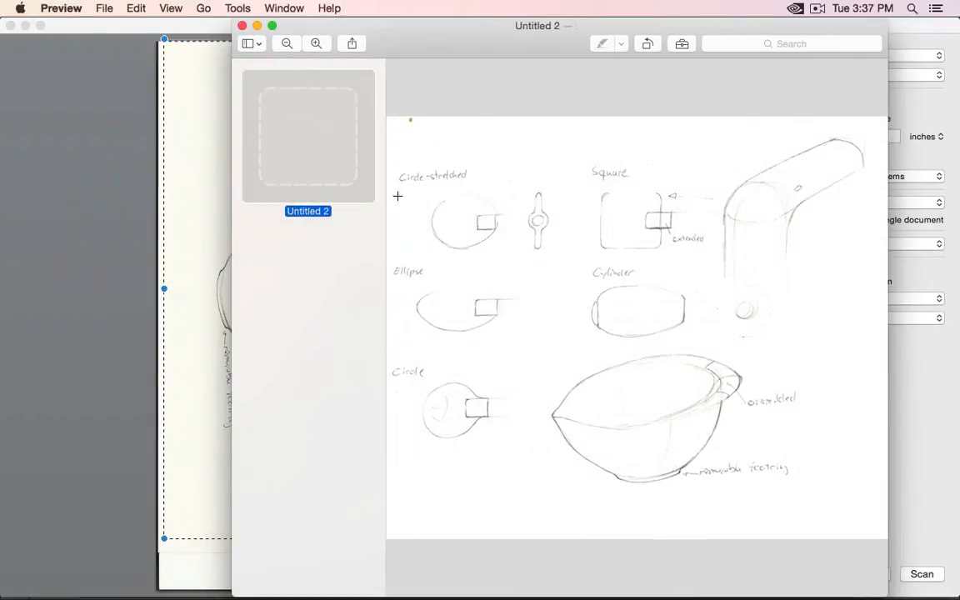
{"action": "left_click_drag", "start_coordinate": [415, 40], "coordinate": [194, 210]}
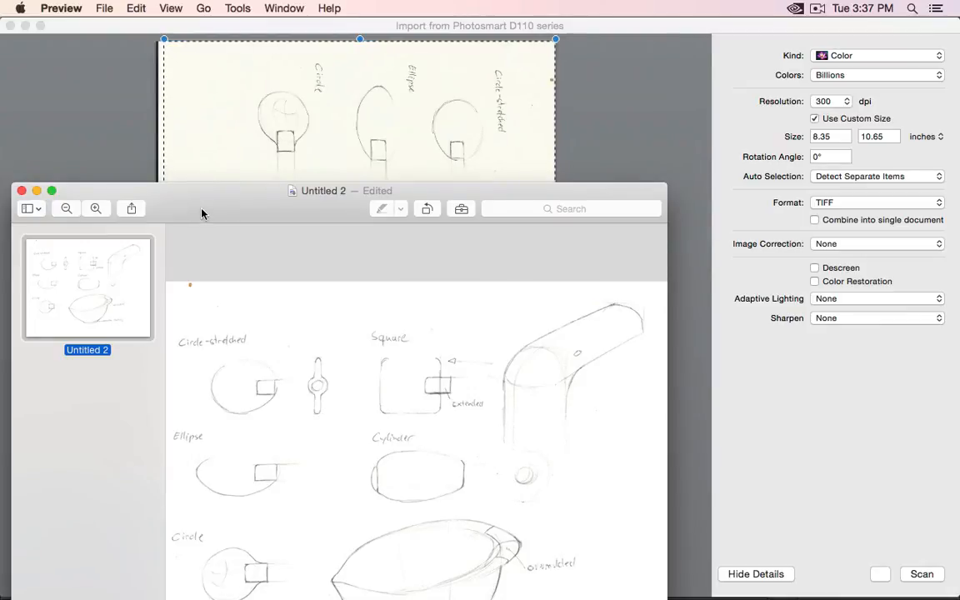
{"action": "left_click_drag", "start_coordinate": [203, 213], "coordinate": [315, 32]}
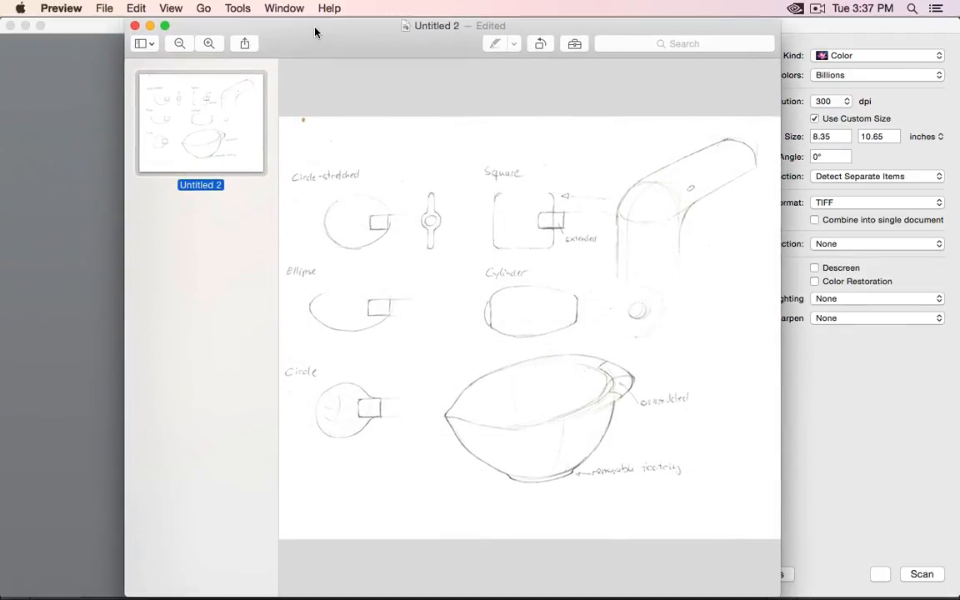
- Export the rotated scan to the Desktop as the TIFF file Untitled 2, replacing the existing file
{"action": "left_click", "coordinate": [103, 8]}
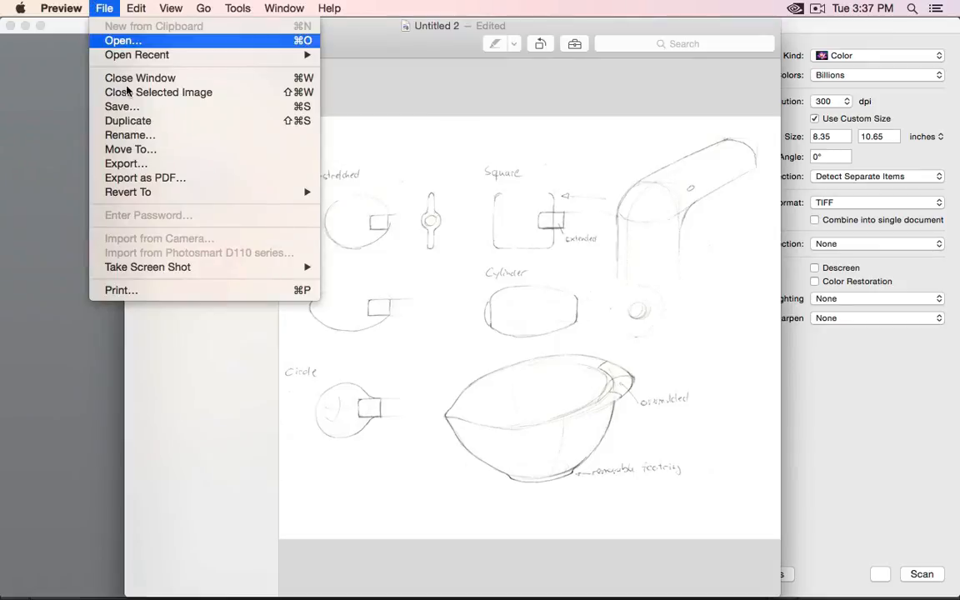
{"action": "left_click", "coordinate": [130, 165]}
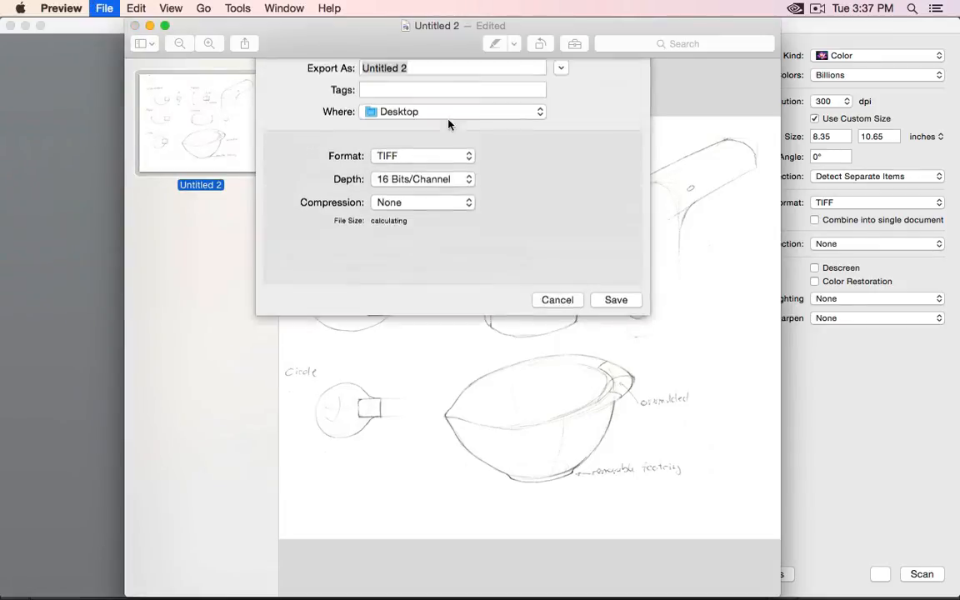
{"action": "left_click", "coordinate": [420, 178]}
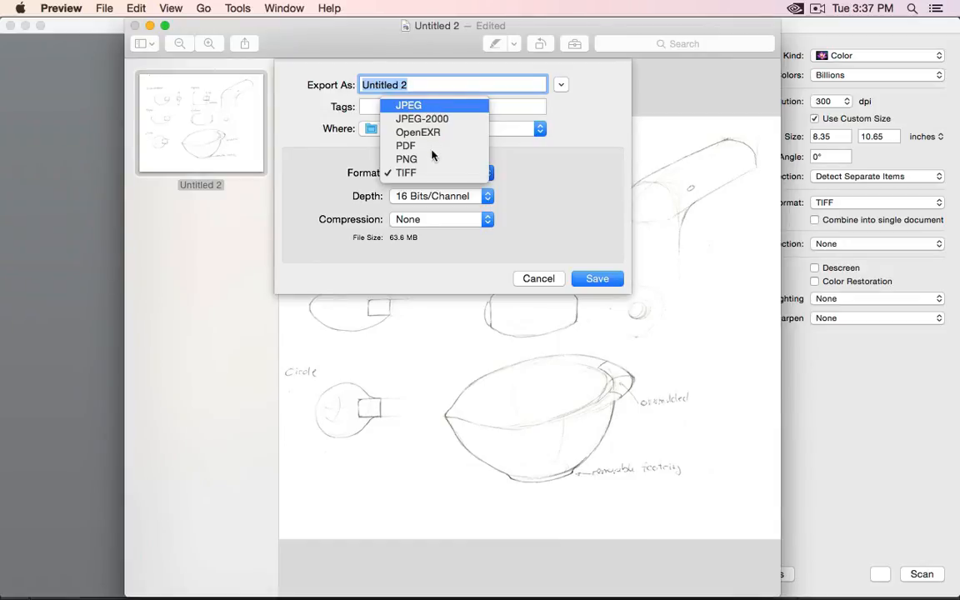
{"action": "left_click", "coordinate": [442, 174]}
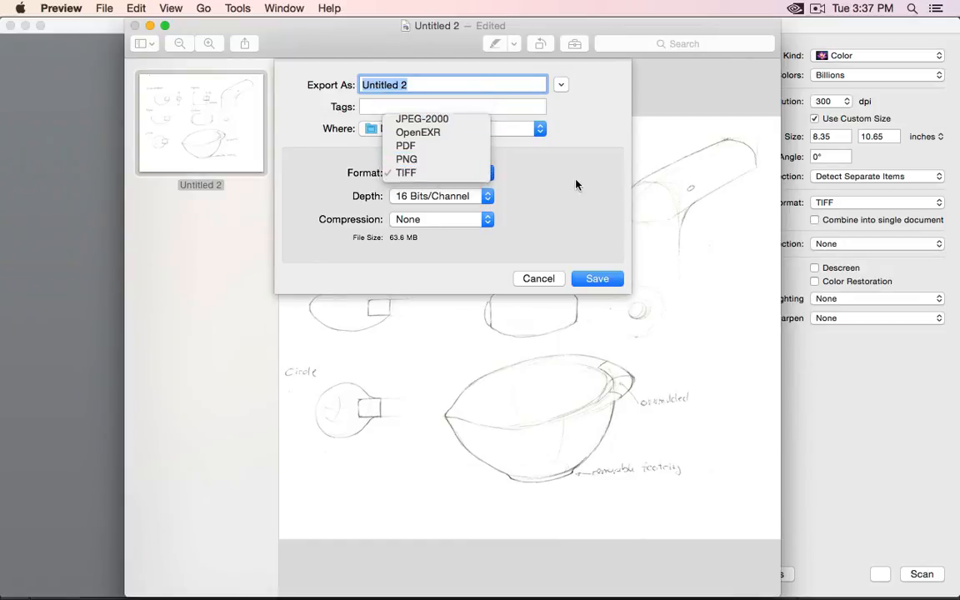
{"action": "left_click", "coordinate": [613, 279]}
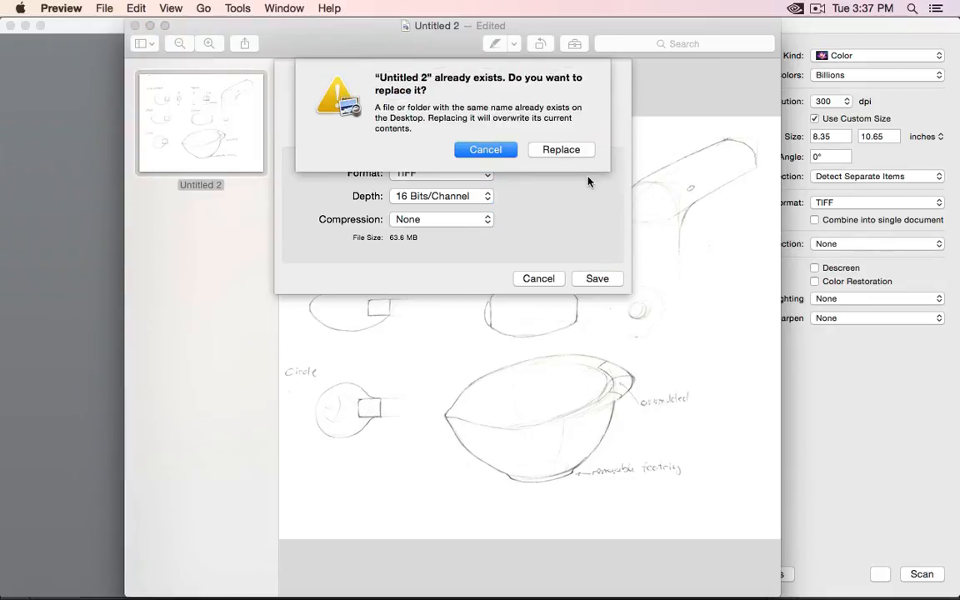
{"action": "left_click", "coordinate": [560, 149]}
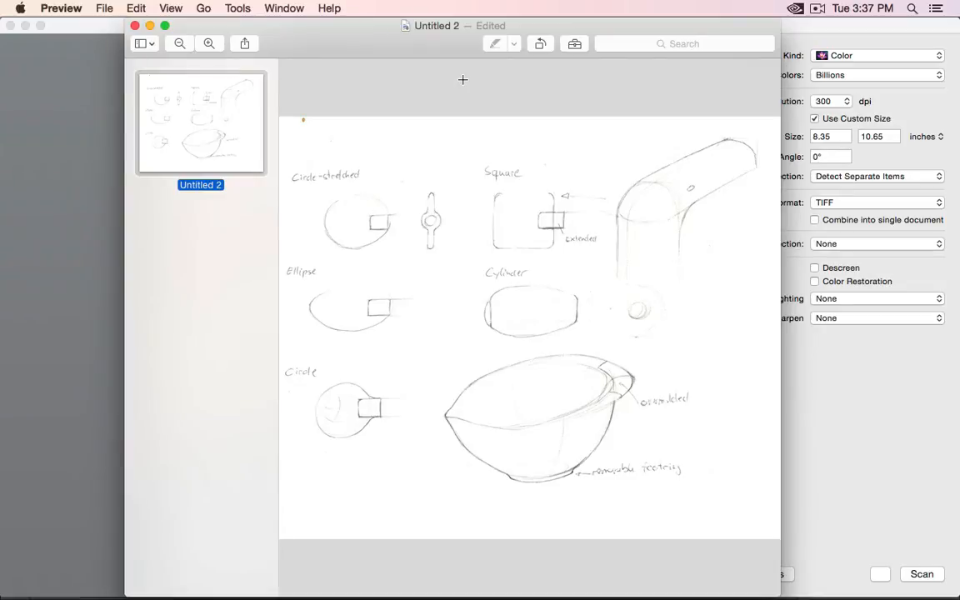
- Switch to Photoshop and open the Untitled 2 TIFF scan from the Desktop
{"action": "left_click", "coordinate": [468, 575]}
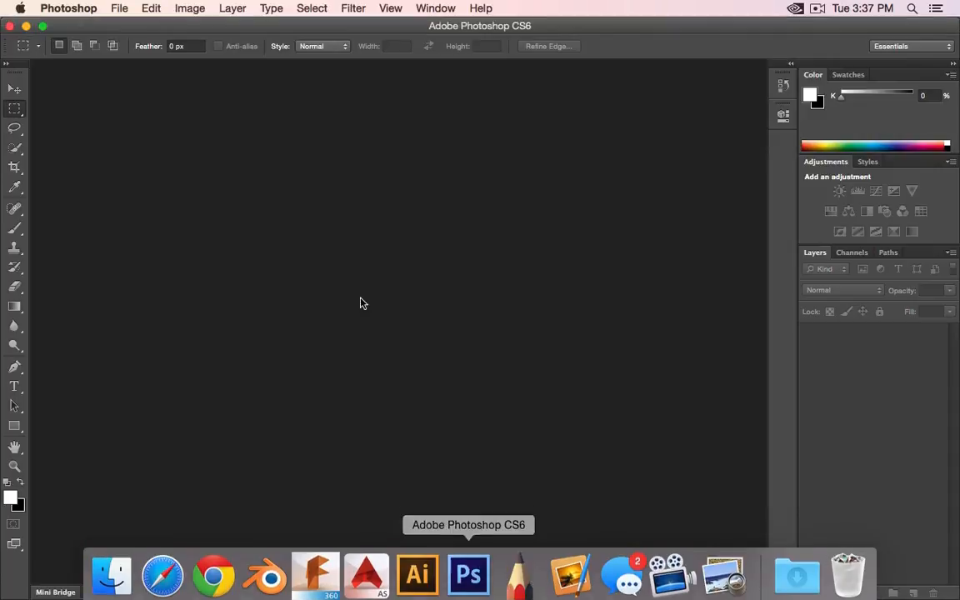
{"action": "left_click", "coordinate": [119, 7]}
{"action": "left_click", "coordinate": [134, 42]}
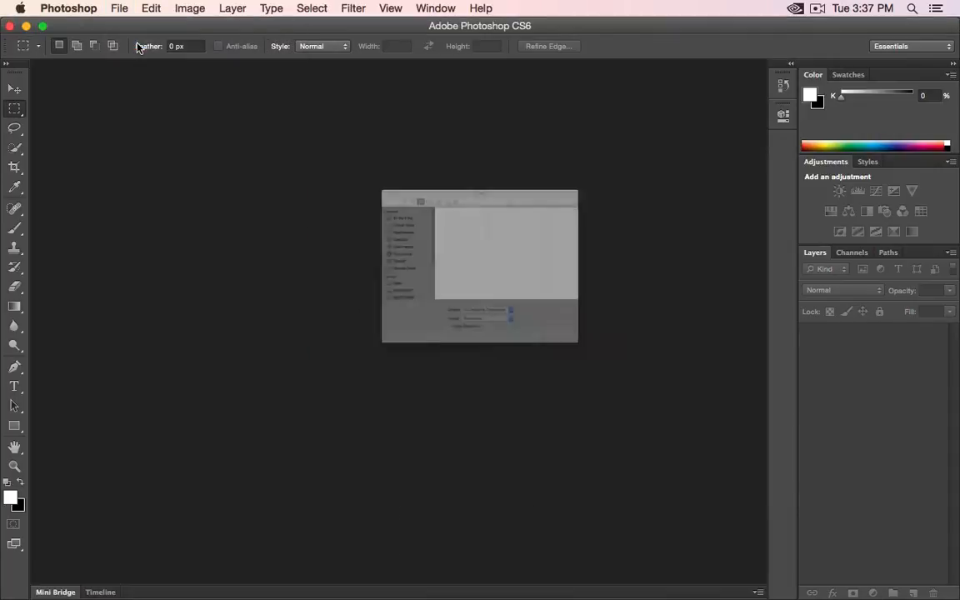
{"action": "left_click", "coordinate": [424, 290]}
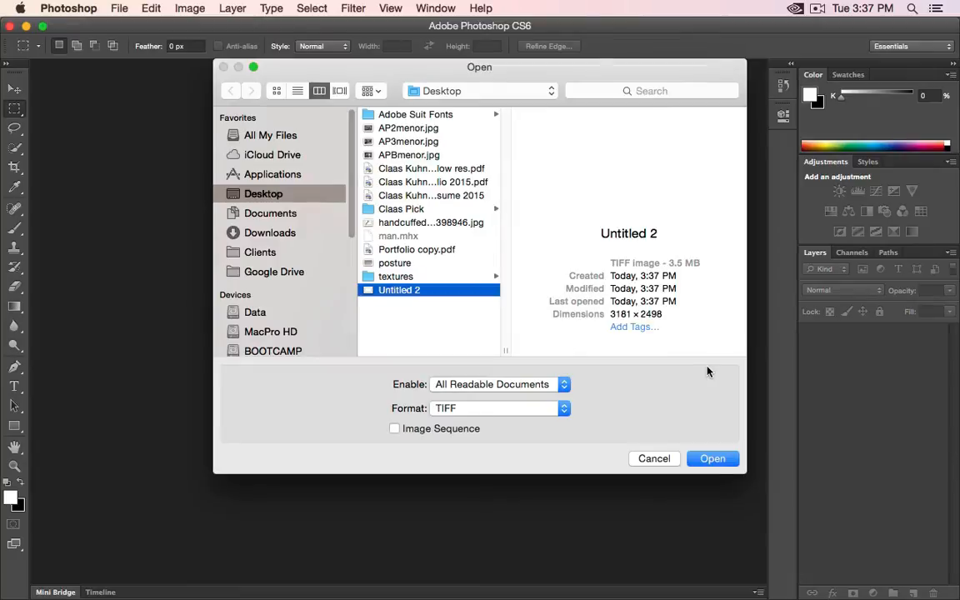
{"action": "left_click", "coordinate": [714, 457]}
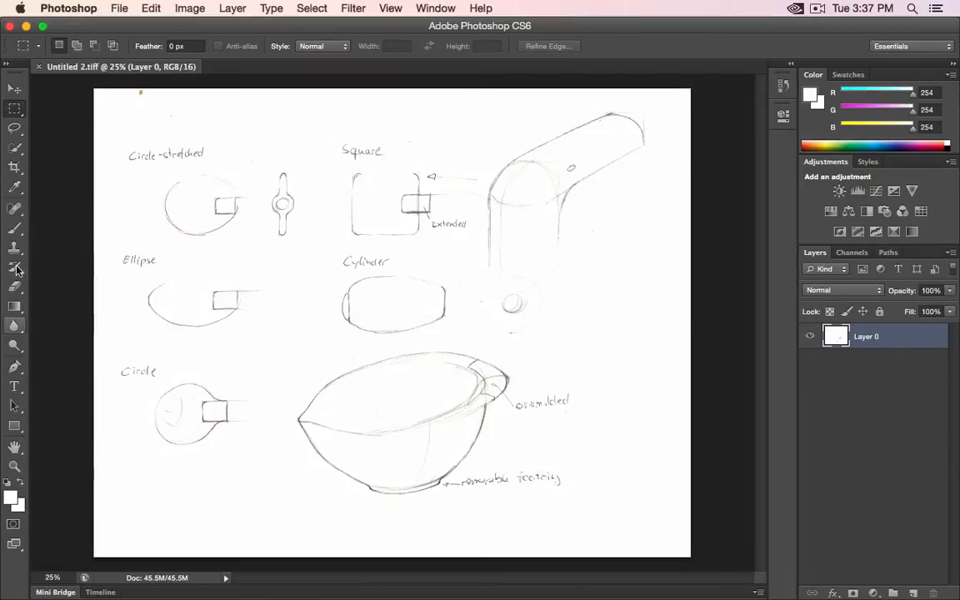
- Set the foreground color to pure white with R, G and B at 255
{"action": "left_click", "coordinate": [14, 187]}
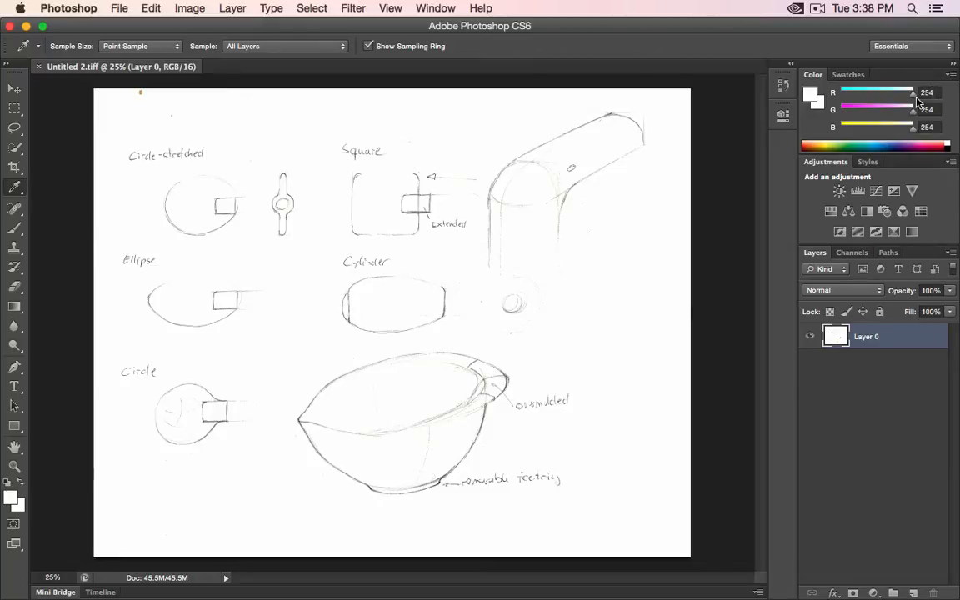
{"action": "left_click_drag", "start_coordinate": [915, 98], "coordinate": [934, 97]}
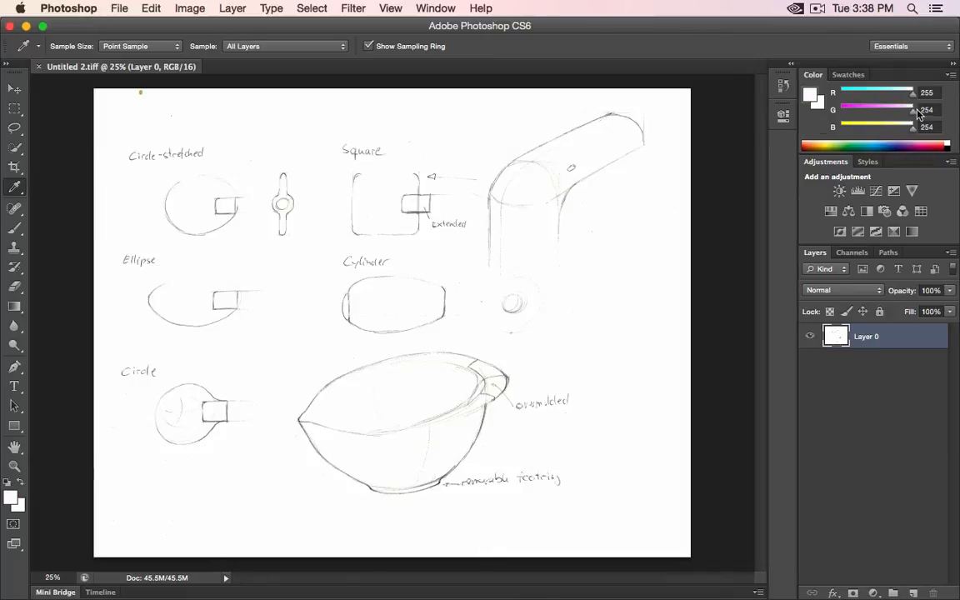
{"action": "left_click_drag", "start_coordinate": [911, 129], "coordinate": [947, 130]}
{"action": "left_click", "coordinate": [913, 117]}
- Examine the handle sketch at magnifications up to 200% for stray specks and pencil line quality
{"action": "left_click", "coordinate": [13, 467]}
{"action": "left_click", "coordinate": [537, 178]}
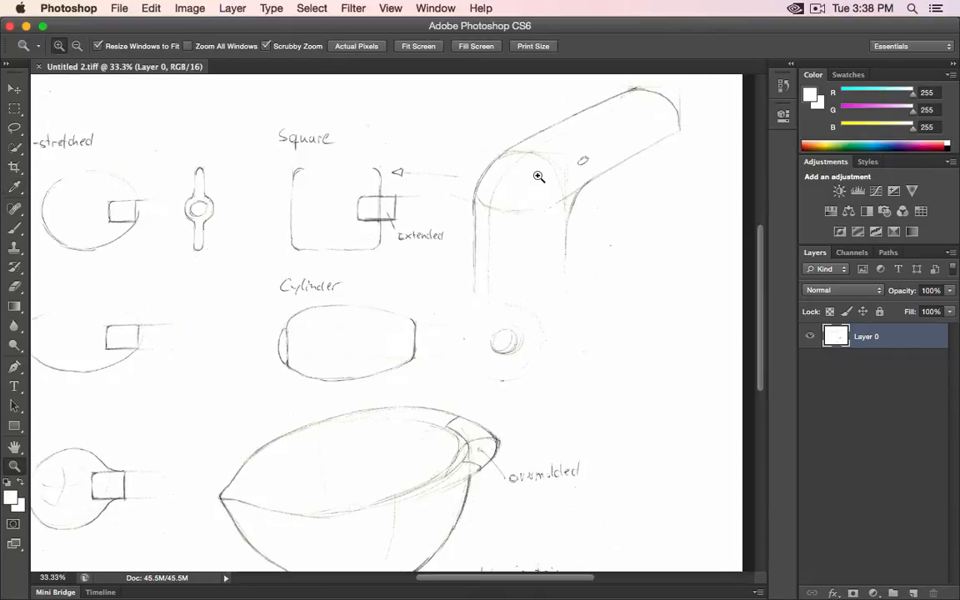
{"action": "left_click", "coordinate": [537, 177]}
{"action": "left_click", "coordinate": [538, 176]}
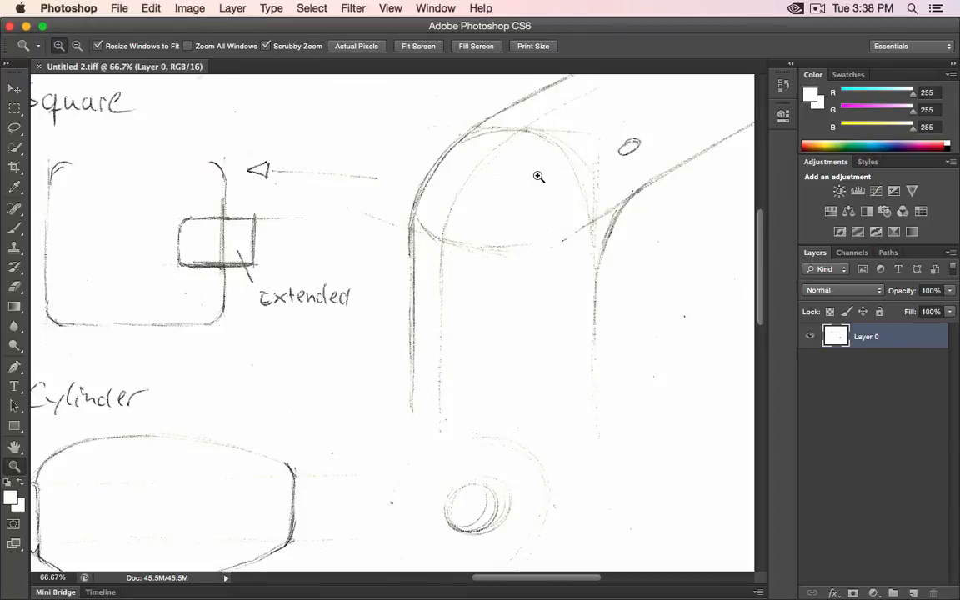
{"action": "left_click", "coordinate": [510, 177]}
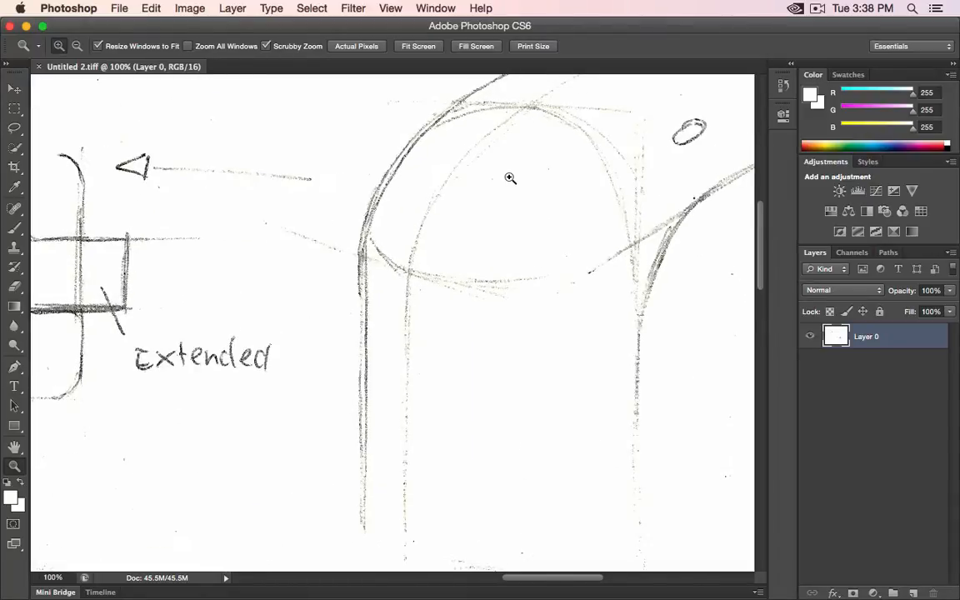
{"action": "left_click", "coordinate": [613, 175]}
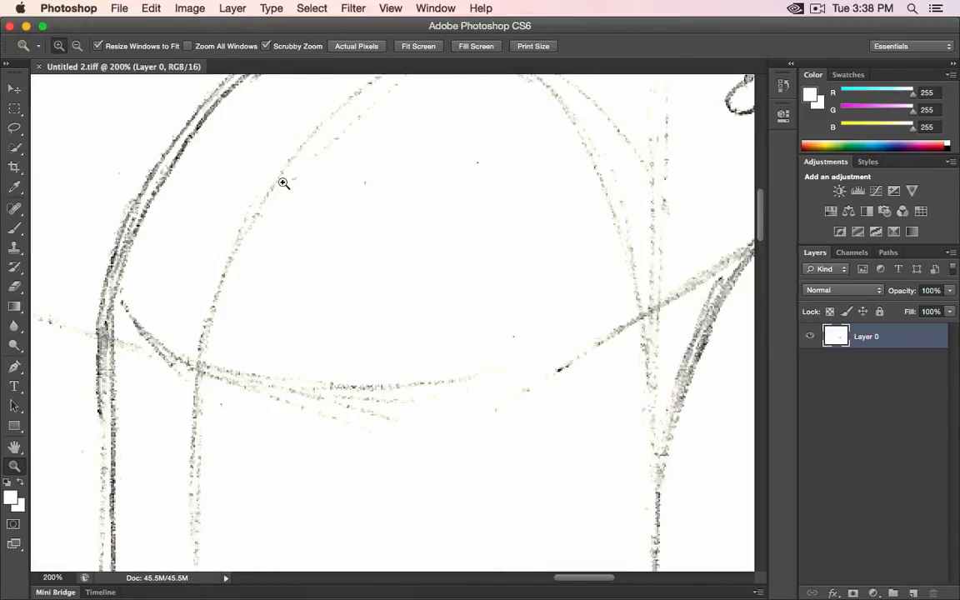
{"action": "left_click", "coordinate": [243, 199], "text": "alt"}
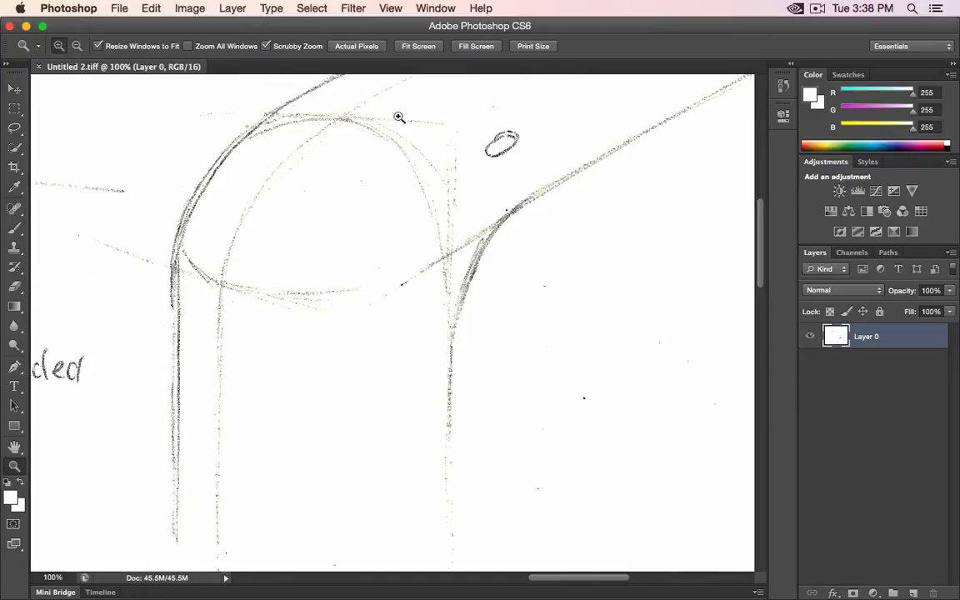
{"action": "left_click", "coordinate": [445, 208], "text": "alt"}
{"action": "left_click", "coordinate": [445, 208], "text": "alt"}
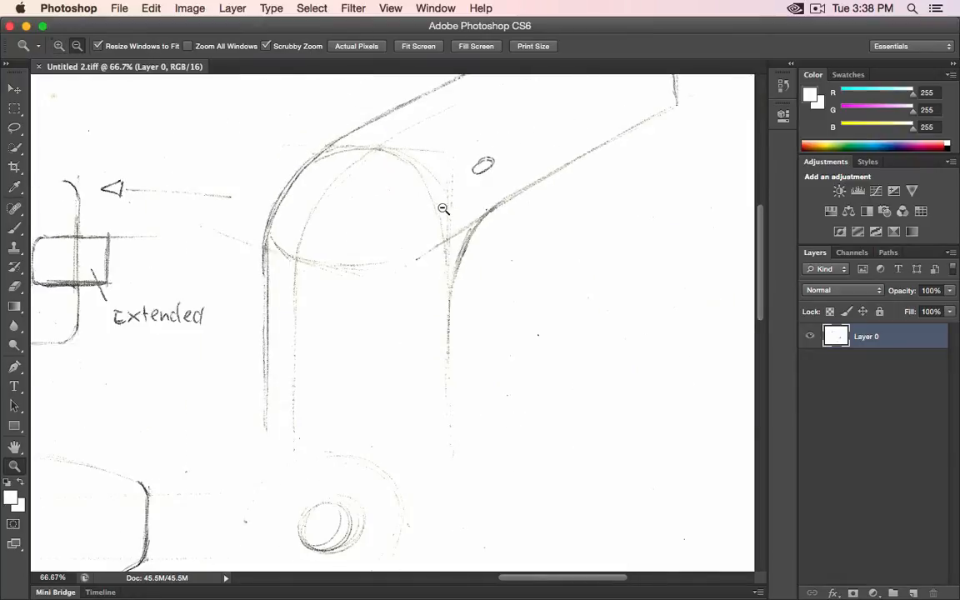
{"action": "left_click", "coordinate": [444, 208], "text": "alt"}
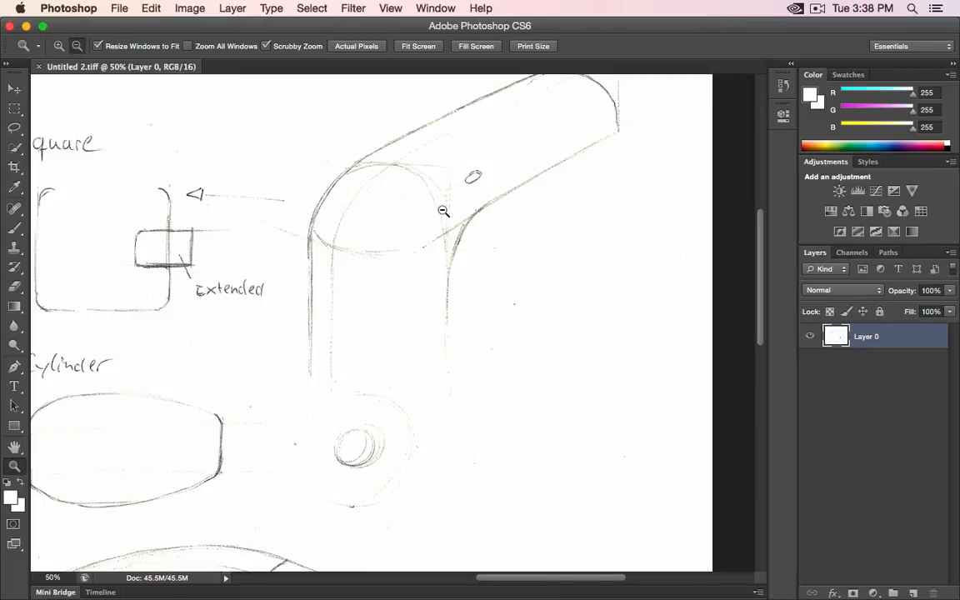
{"action": "left_click", "coordinate": [444, 212], "text": "alt"}
- Examine the overmolded edge of the bowl sketch at 100% magnification, finishing with the whole page in view
{"action": "left_click", "coordinate": [372, 469]}
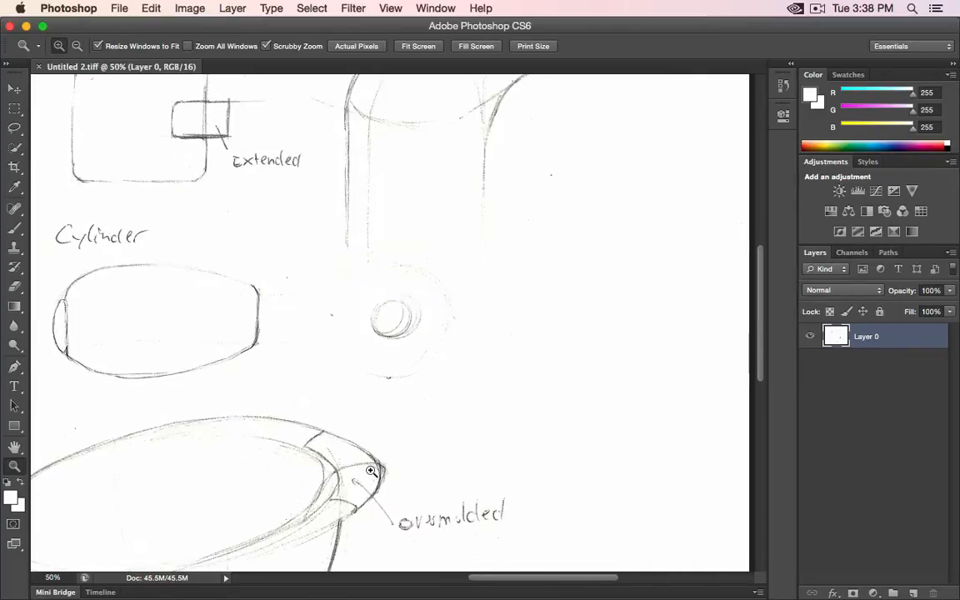
{"action": "left_click", "coordinate": [372, 470]}
{"action": "left_click", "coordinate": [372, 471]}
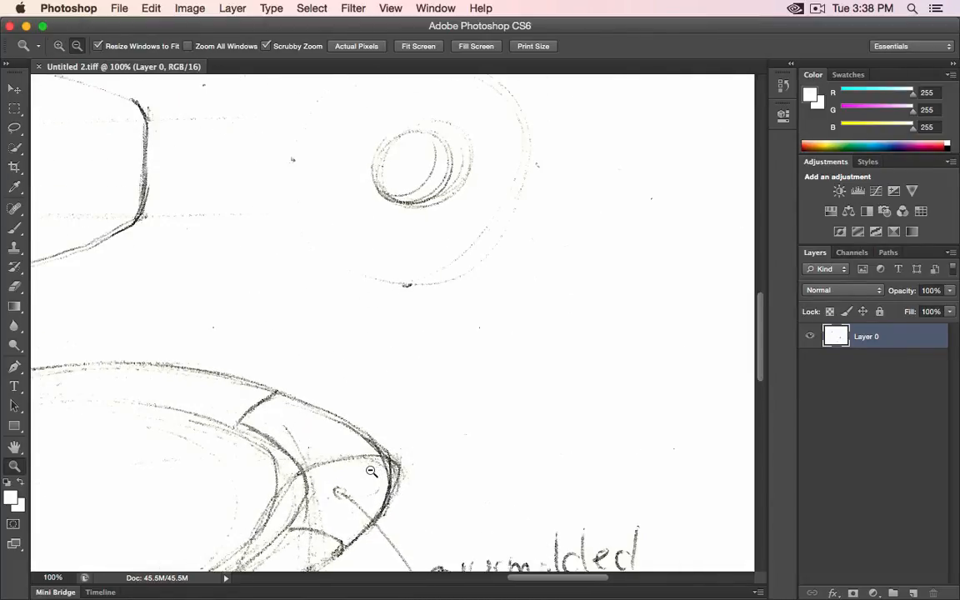
{"action": "left_click", "coordinate": [372, 471], "text": "alt"}
{"action": "left_click", "coordinate": [372, 471], "text": "alt"}
{"action": "left_click", "coordinate": [371, 470], "text": "alt"}
{"action": "left_click", "coordinate": [370, 469], "text": "alt"}
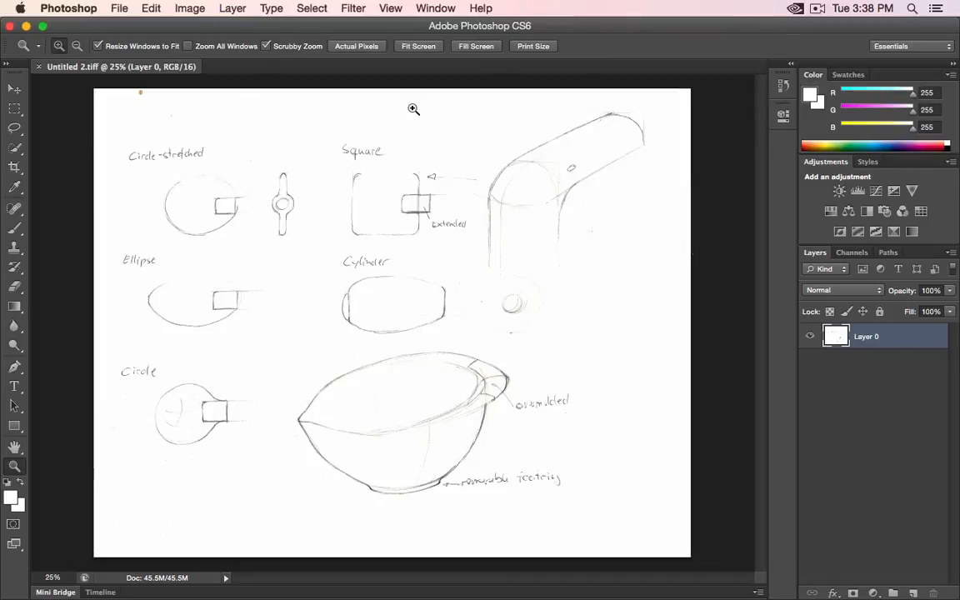
{"action": "left_click", "coordinate": [12, 105]}
{"action": "left_click_drag", "start_coordinate": [277, 331], "coordinate": [598, 518]}
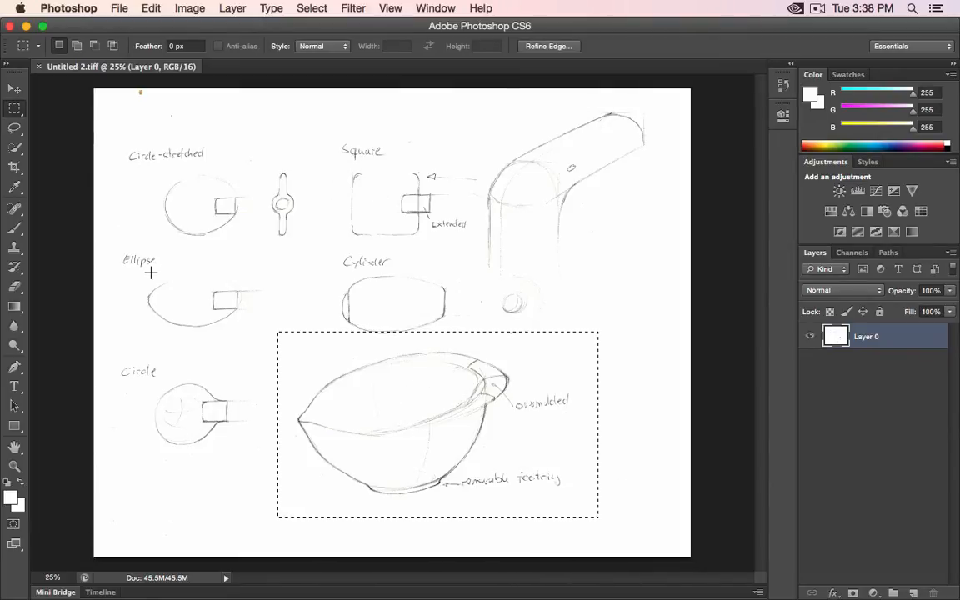
{"action": "left_click_drag", "start_coordinate": [134, 267], "coordinate": [255, 328]}
{"action": "mouse_move", "coordinate": [326, 243]}
{"action": "left_mouse_down"}
{"action": "mouse_move", "coordinate": [375, 321]}
{"action": "mouse_move", "coordinate": [454, 341]}
{"action": "left_mouse_up"}
{"action": "left_click", "coordinate": [376, 153]}
{"action": "mouse_move", "coordinate": [306, 139]}
{"action": "left_mouse_down"}
{"action": "mouse_move", "coordinate": [431, 221]}
{"action": "mouse_move", "coordinate": [485, 242]}
{"action": "left_mouse_up"}
{"action": "left_click", "coordinate": [506, 263]}
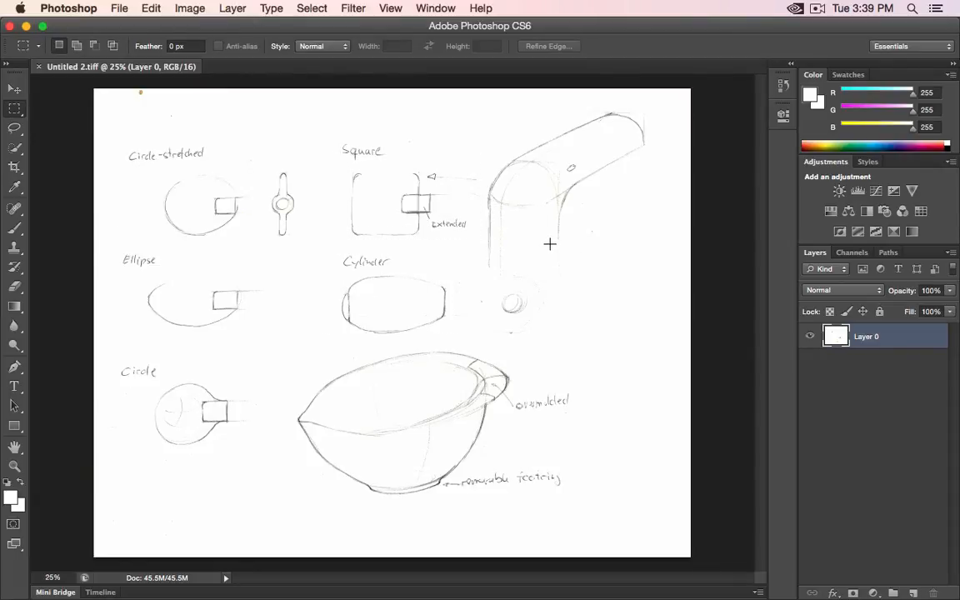
- Lower the white input level slightly with a Levels adjustment on the scan
{"action": "left_click", "coordinate": [190, 8]}
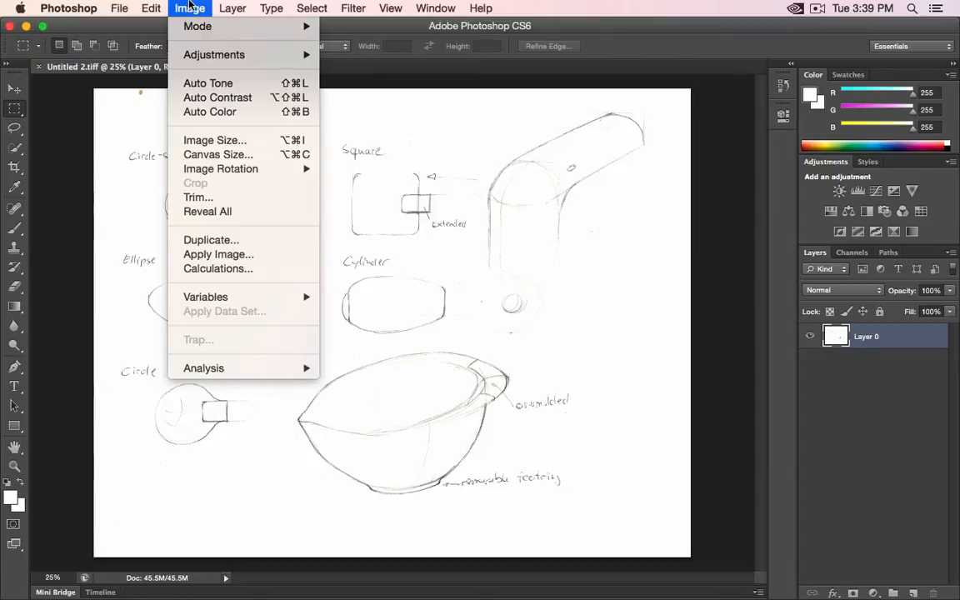
{"action": "mouse_move", "coordinate": [177, 50]}
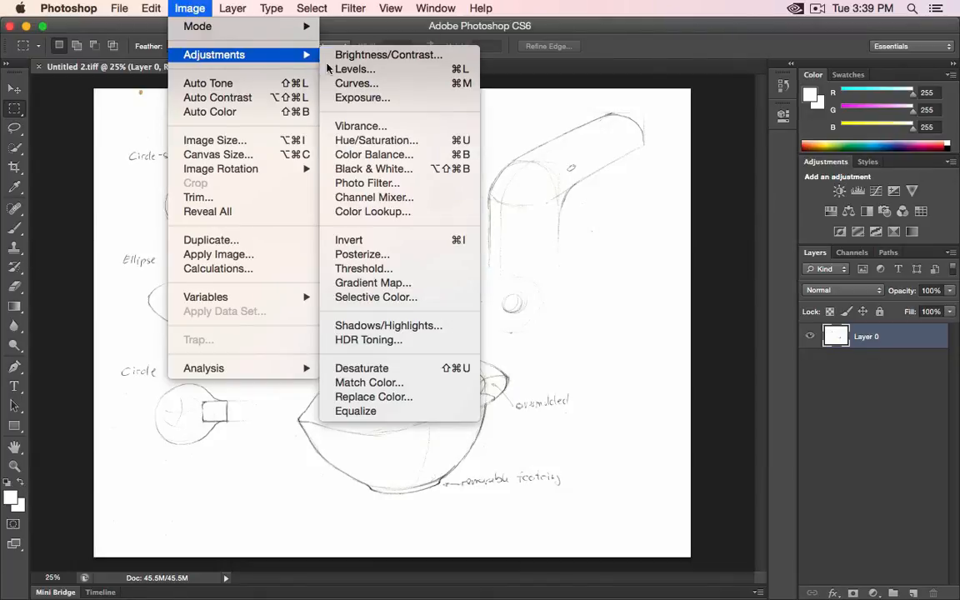
{"action": "left_click", "coordinate": [408, 78]}
{"action": "left_click_drag", "start_coordinate": [600, 201], "coordinate": [364, 172]}
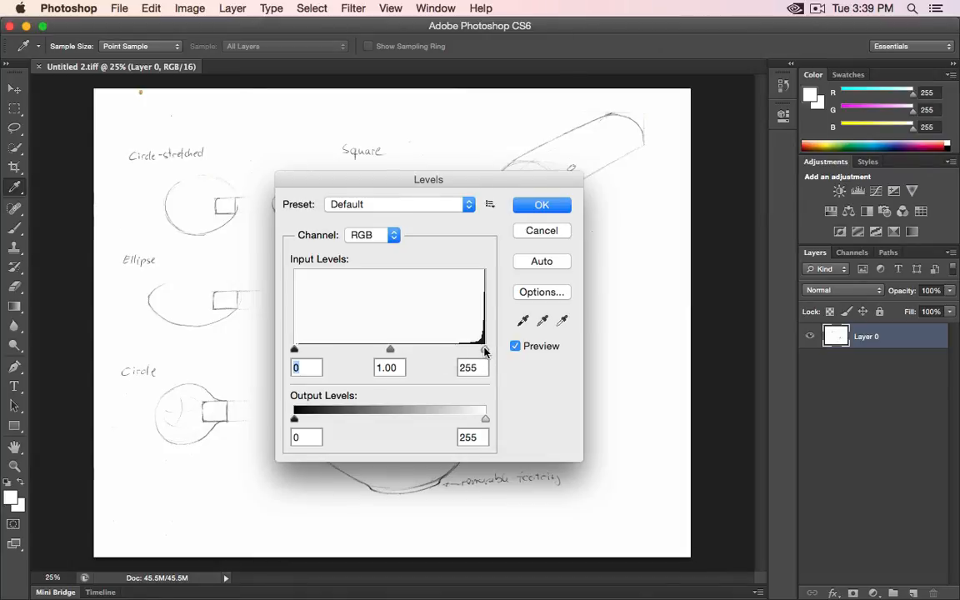
{"action": "left_click_drag", "start_coordinate": [485, 352], "coordinate": [533, 350]}
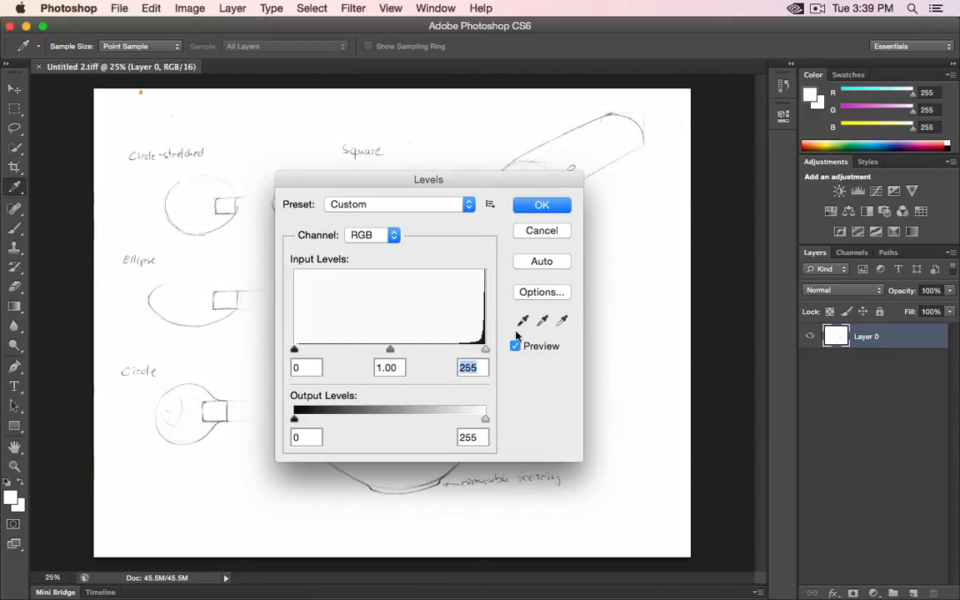
{"action": "left_click", "coordinate": [477, 365]}
{"action": "key", "text": "Down"}
{"action": "left_click", "coordinate": [540, 206]}
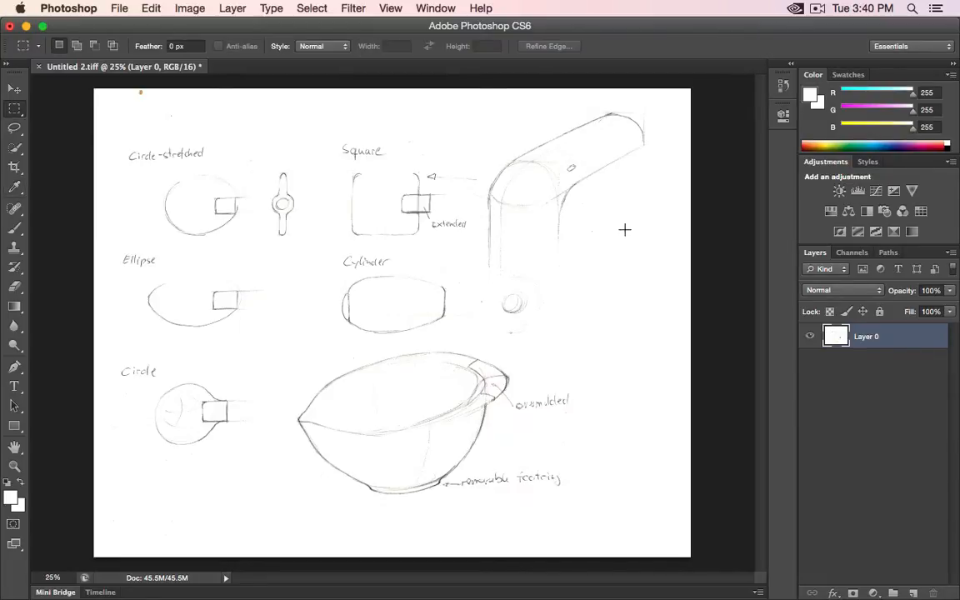
- Sample the paper background and the dark pencil line of the square sketch's extended tab with the Eyedropper
{"action": "left_click", "coordinate": [22, 189]}
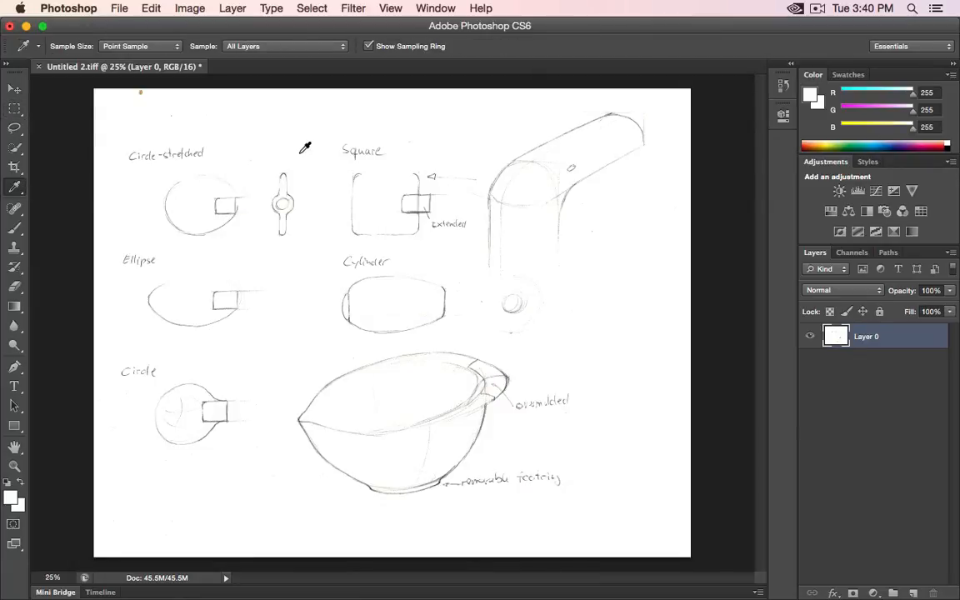
{"action": "left_click", "coordinate": [312, 111]}
{"action": "left_click", "coordinate": [356, 118]}
{"action": "left_click", "coordinate": [398, 122]}
{"action": "left_click", "coordinate": [487, 203]}
{"action": "left_click", "coordinate": [424, 208]}
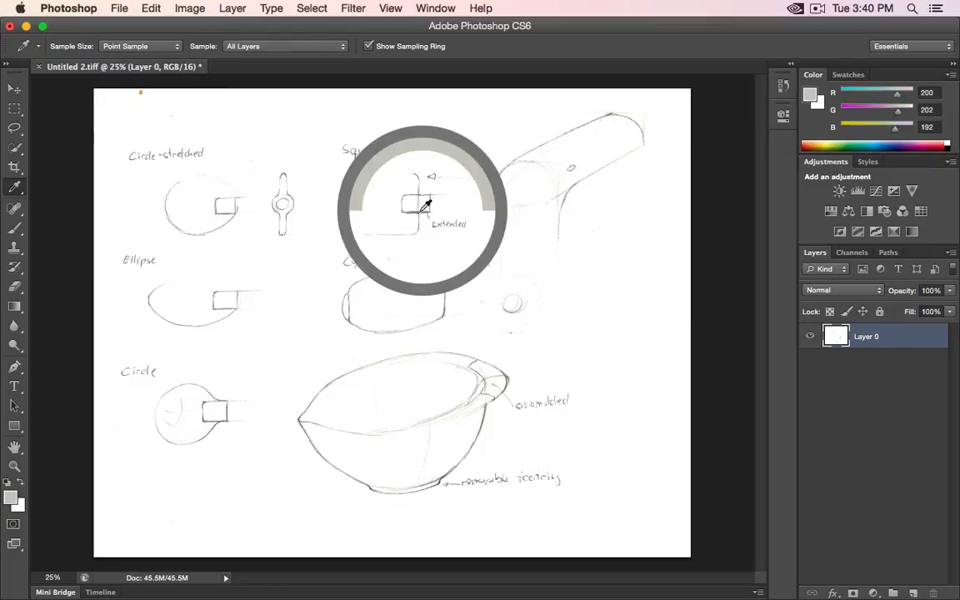
{"action": "left_click", "coordinate": [424, 205]}
{"action": "left_click_drag", "start_coordinate": [418, 212], "coordinate": [419, 212]}
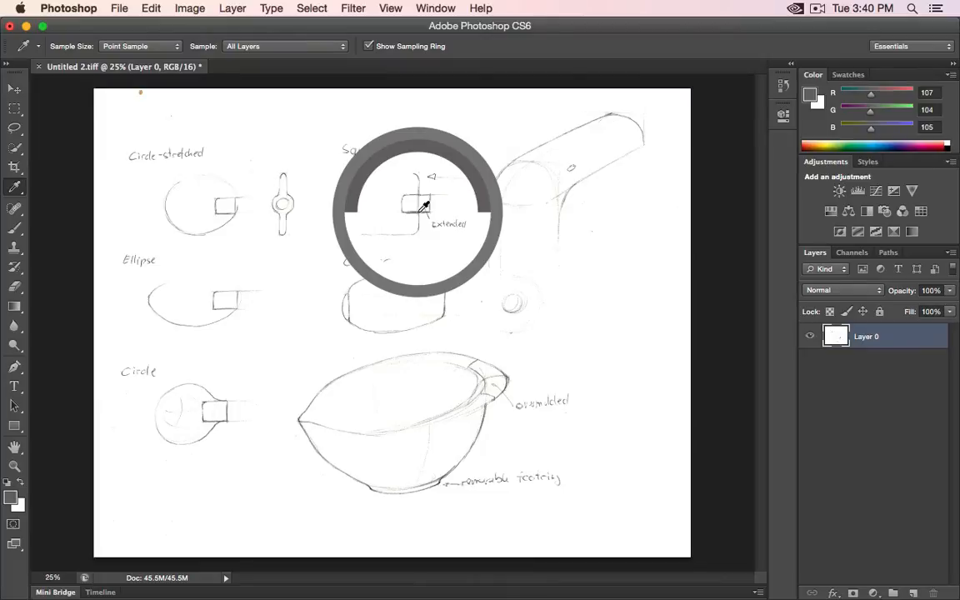
{"action": "left_click_drag", "start_coordinate": [422, 204], "coordinate": [422, 203]}
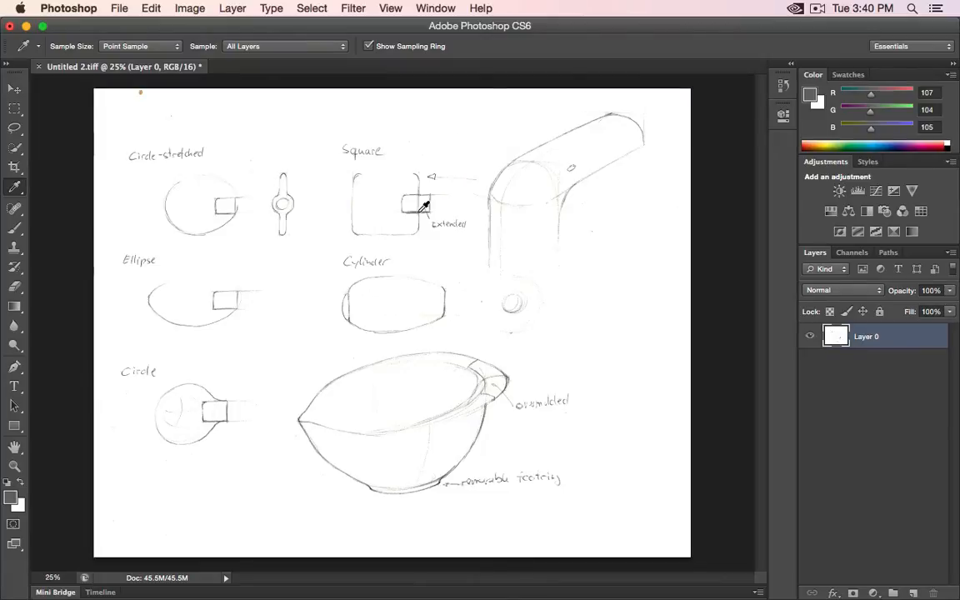
- Start another Levels adjustment on the scan and set the black input level to 73 to darken the pencil lines
{"action": "left_click", "coordinate": [190, 8]}
{"action": "mouse_move", "coordinate": [211, 56]}
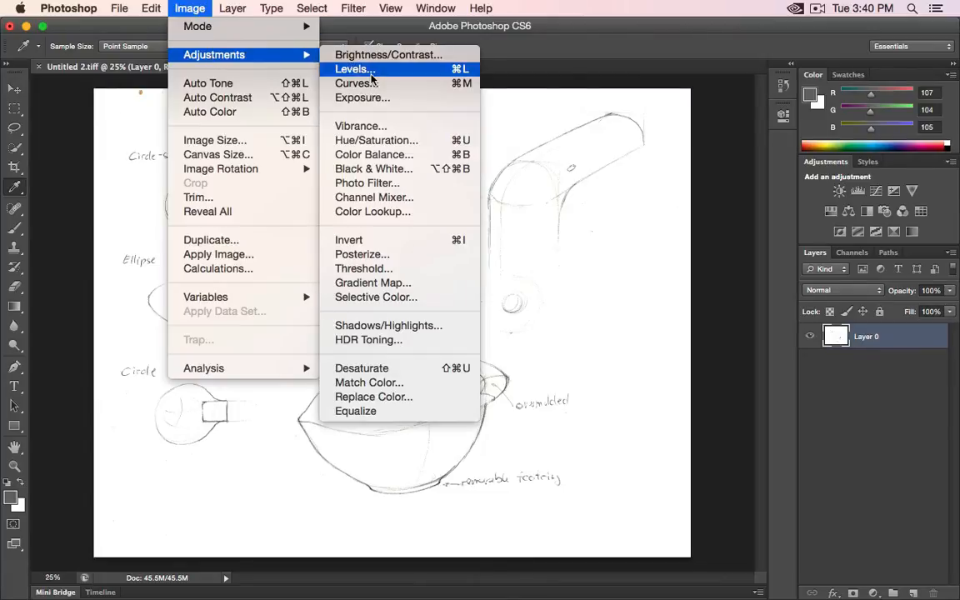
{"action": "left_click", "coordinate": [340, 70]}
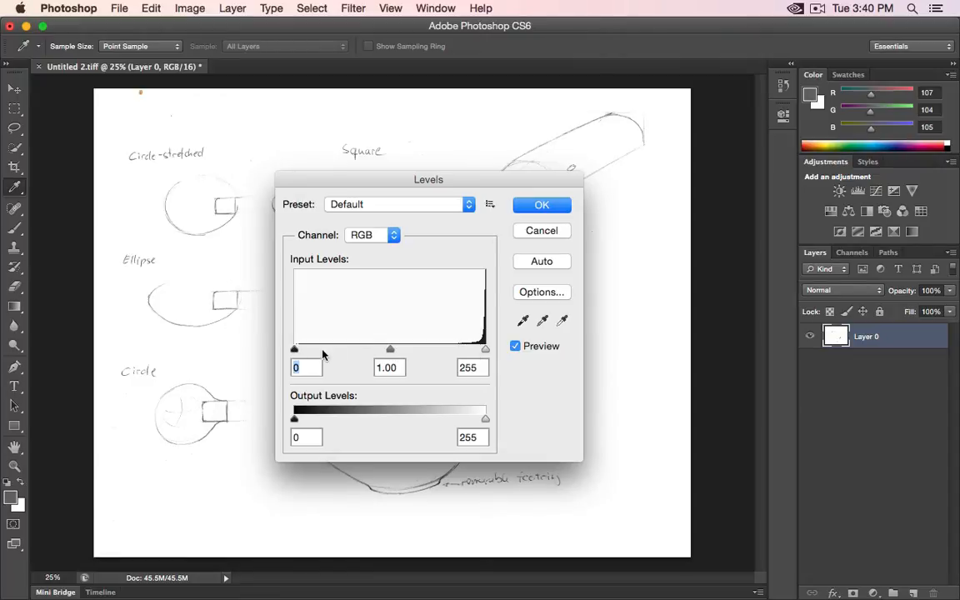
{"action": "left_click_drag", "start_coordinate": [294, 353], "coordinate": [386, 355]}
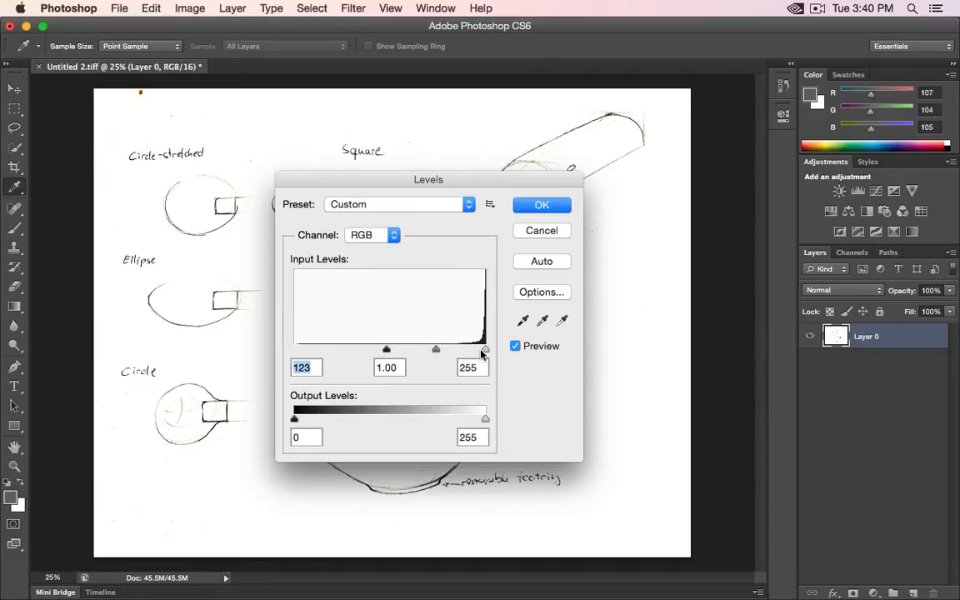
{"action": "left_click_drag", "start_coordinate": [414, 176], "coordinate": [820, 184]}
{"action": "mouse_move", "coordinate": [793, 357]}
{"action": "left_mouse_down"}
{"action": "mouse_move", "coordinate": [681, 356]}
{"action": "mouse_move", "coordinate": [763, 360]}
{"action": "left_mouse_up"}
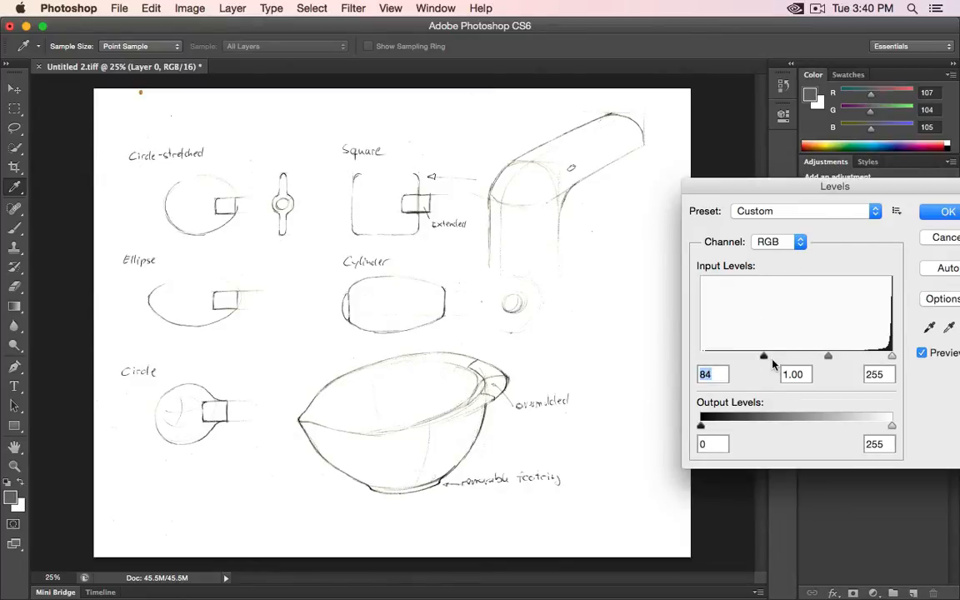
{"action": "mouse_move", "coordinate": [764, 358]}
{"action": "left_mouse_down"}
{"action": "mouse_move", "coordinate": [838, 358]}
{"action": "mouse_move", "coordinate": [755, 359]}
{"action": "left_mouse_up"}
- Compare the scan with and without the Levels preview, then apply the adjustment
{"action": "left_click", "coordinate": [922, 352]}
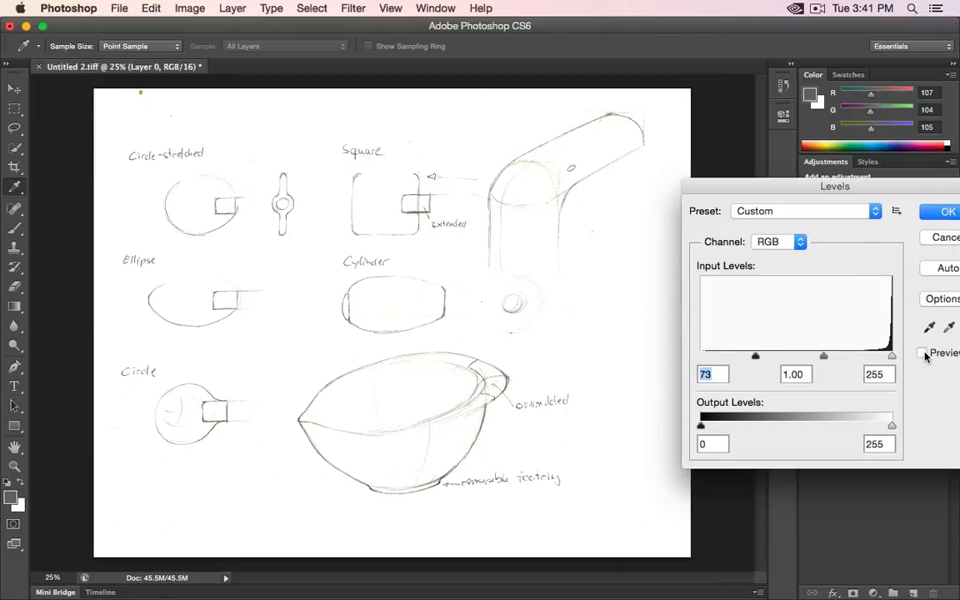
{"action": "left_click", "coordinate": [921, 353]}
{"action": "left_click", "coordinate": [922, 352]}
{"action": "left_click", "coordinate": [922, 353]}
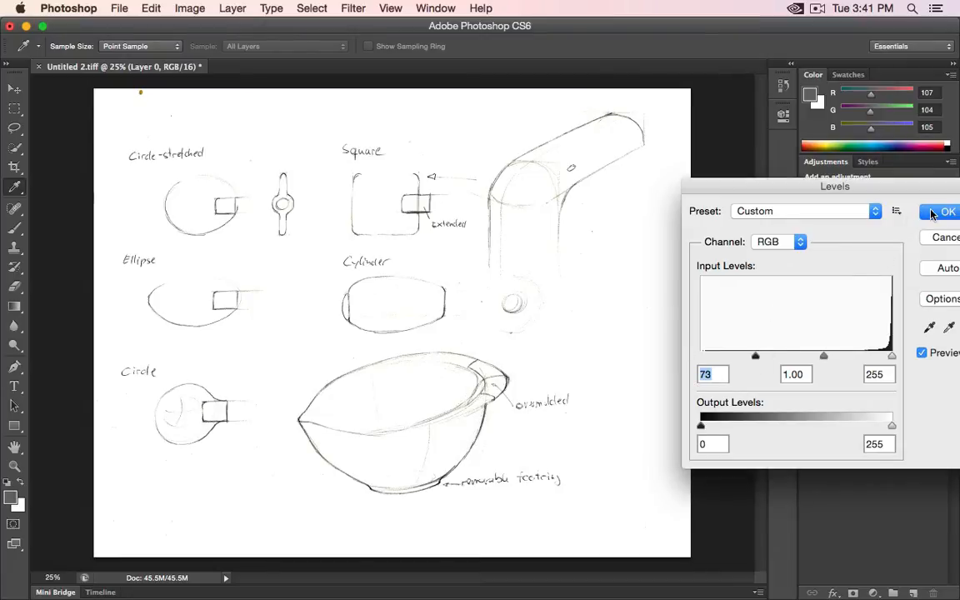
{"action": "left_click", "coordinate": [933, 215]}
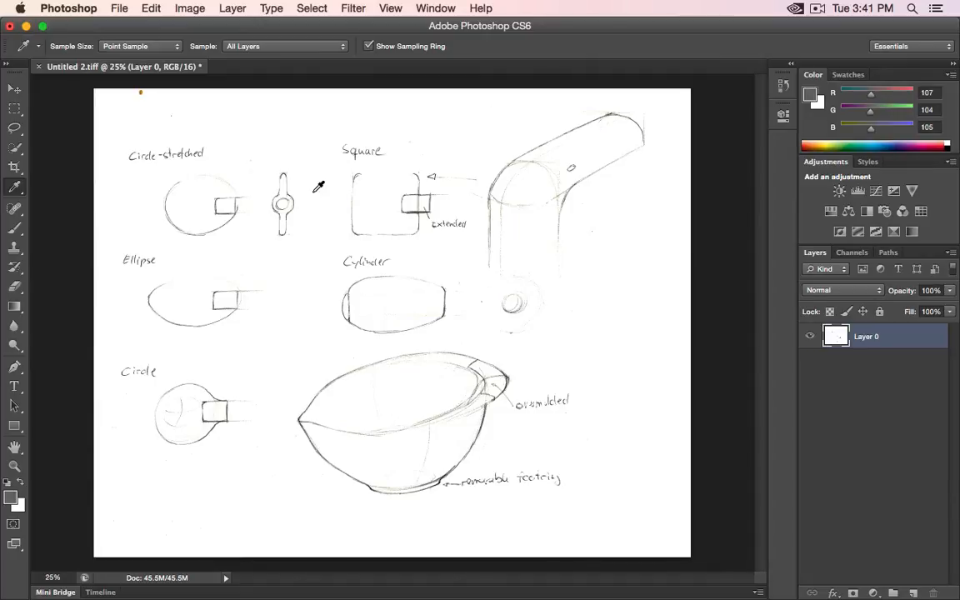
- Copy a rectangular selection of the bowl sketch with its labels into a new document
{"action": "left_click", "coordinate": [12, 109]}
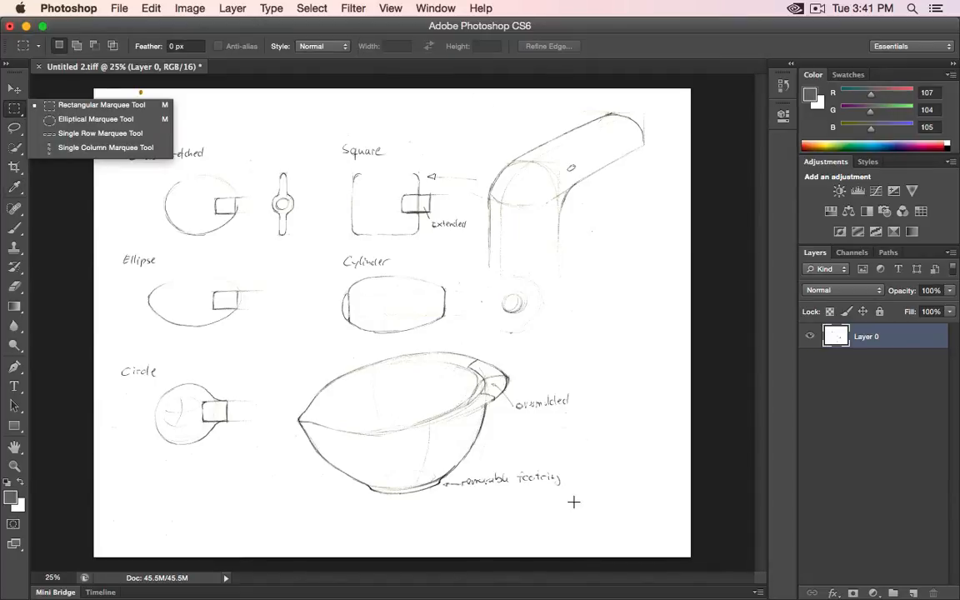
{"action": "mouse_move", "coordinate": [585, 523]}
{"action": "left_mouse_down"}
{"action": "mouse_move", "coordinate": [384, 425]}
{"action": "mouse_move", "coordinate": [273, 355]}
{"action": "mouse_move", "coordinate": [274, 346]}
{"action": "left_mouse_up"}
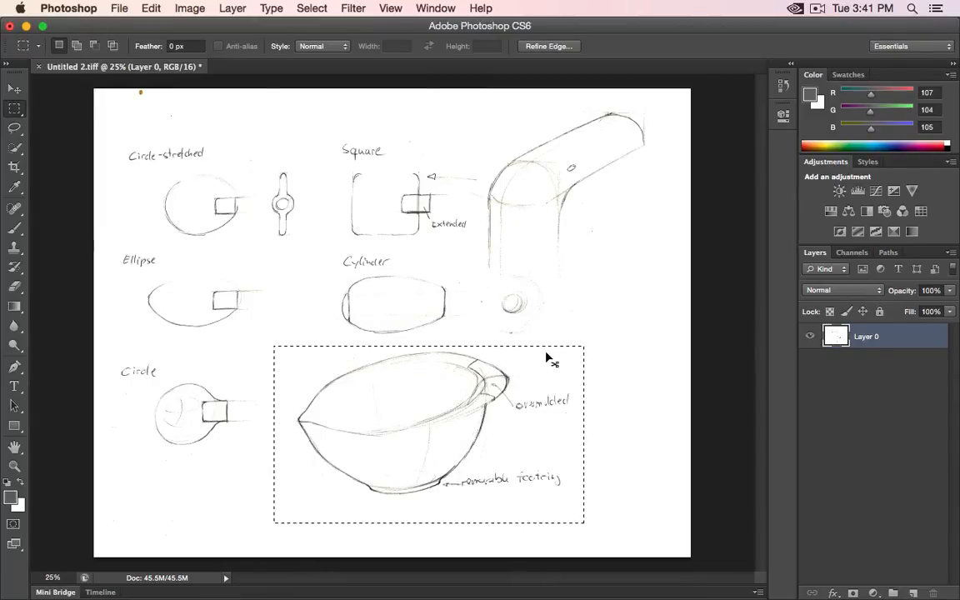
{"action": "key", "text": "super+n"}
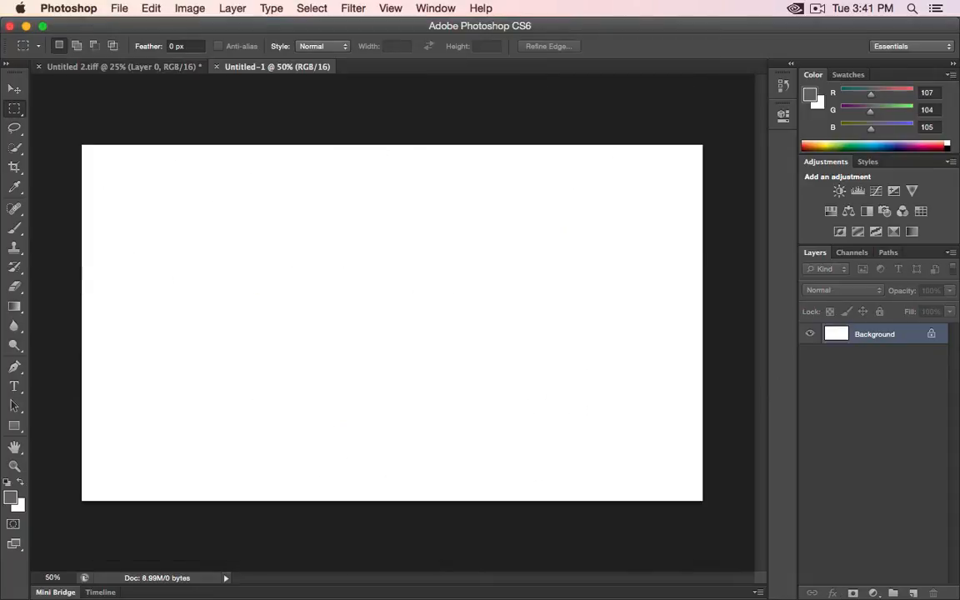
{"action": "key", "text": "super+v"}
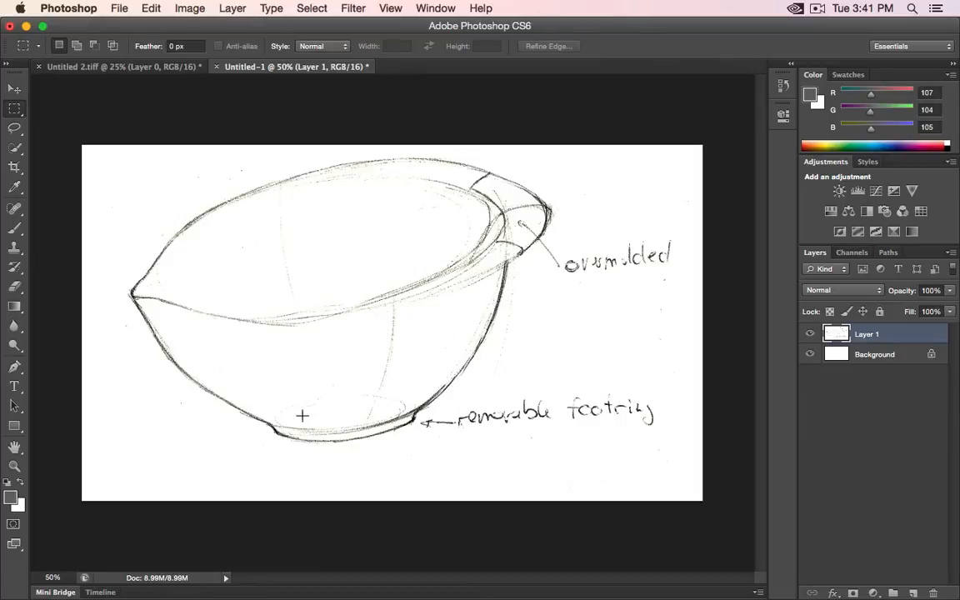
- Delete the white Background layer beneath the pasted bowl sketch
{"action": "left_click", "coordinate": [883, 357]}
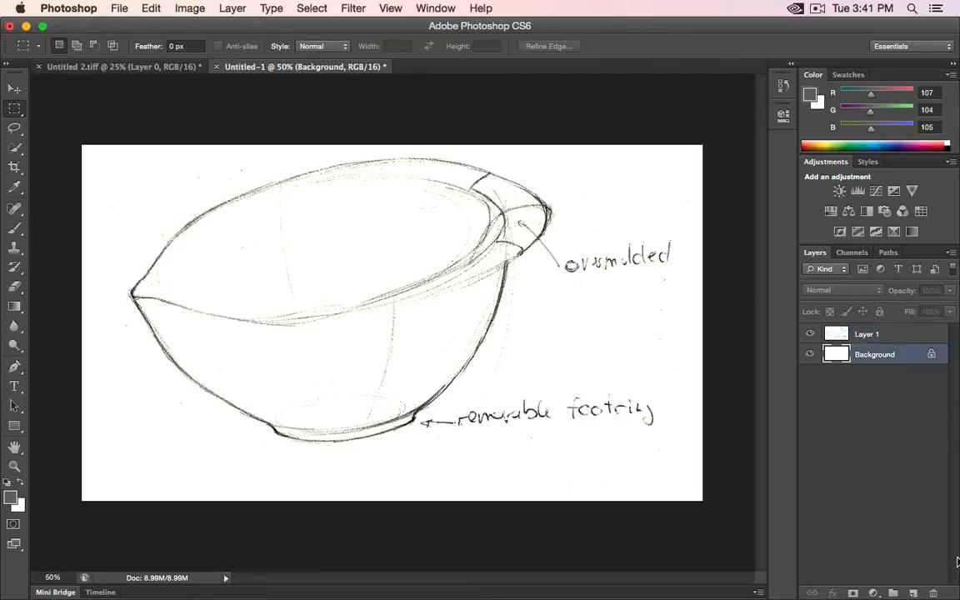
{"action": "left_click", "coordinate": [934, 593]}
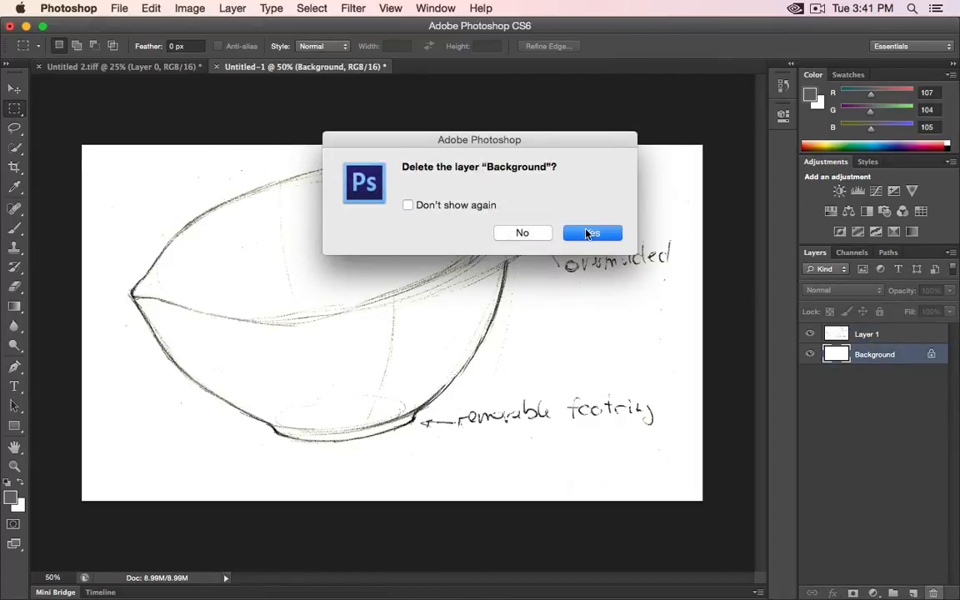
{"action": "left_click", "coordinate": [589, 234]}
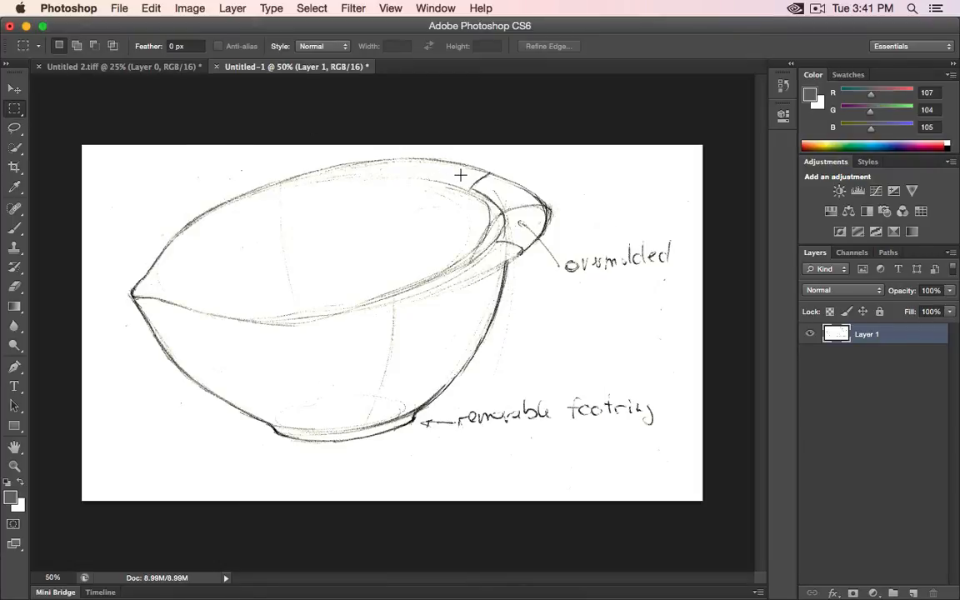
- Try rotating the bowl sketch layer a few degrees clockwise with Free Transform
{"action": "key", "text": "super+t"}
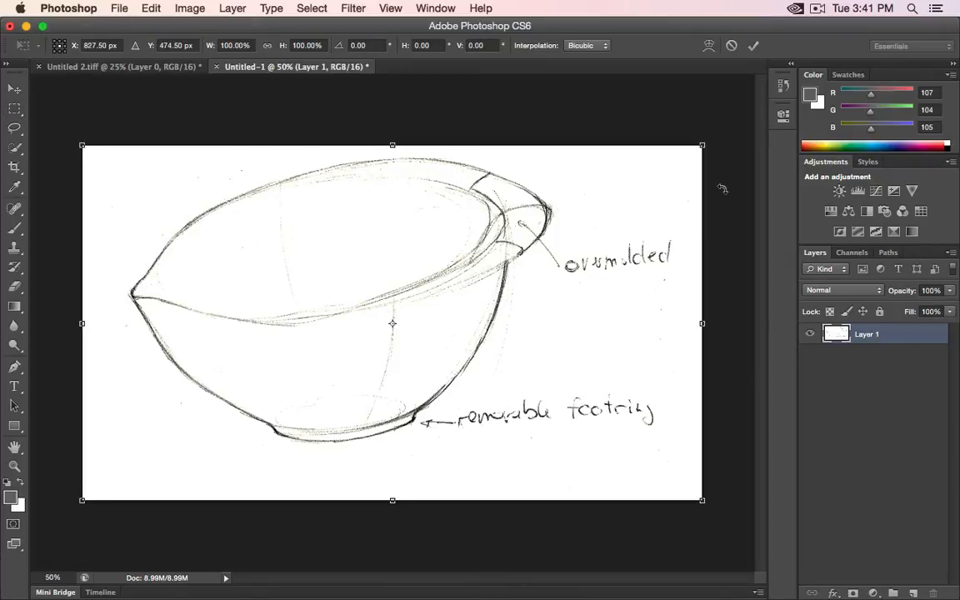
{"action": "left_click_drag", "start_coordinate": [722, 189], "coordinate": [739, 217]}
{"action": "key", "text": "Return"}
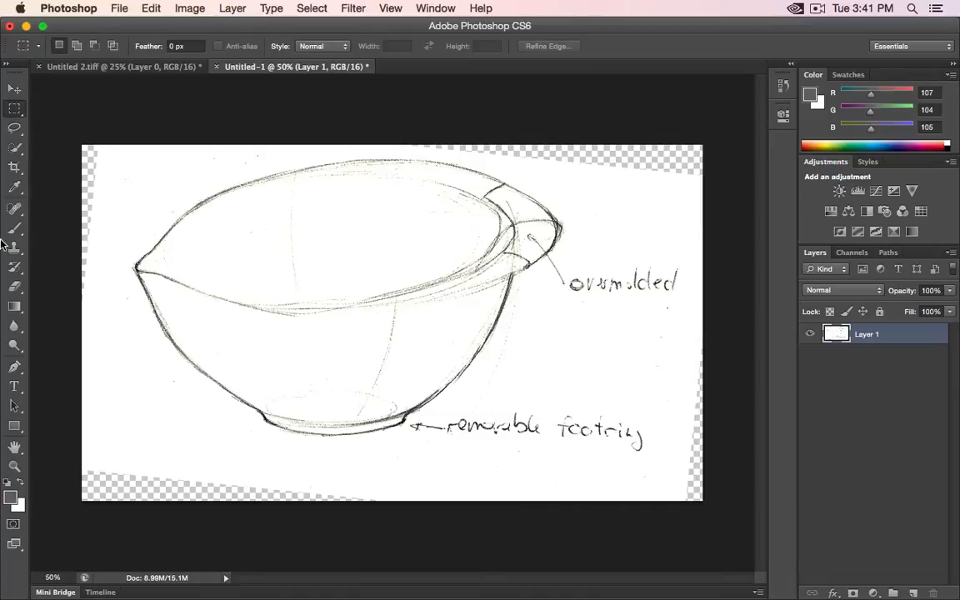
{"action": "left_click", "coordinate": [15, 286]}
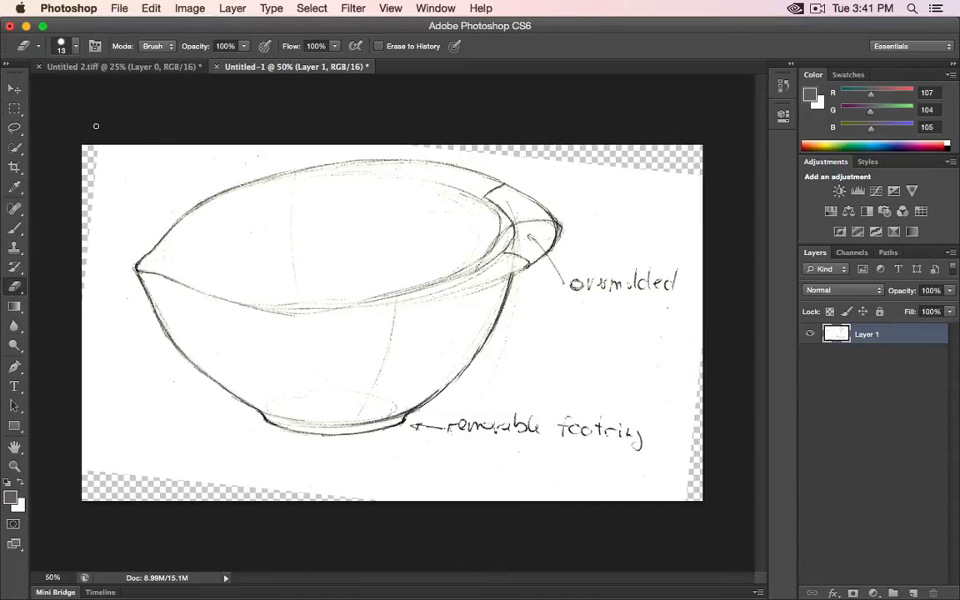
{"action": "left_click", "coordinate": [14, 108]}
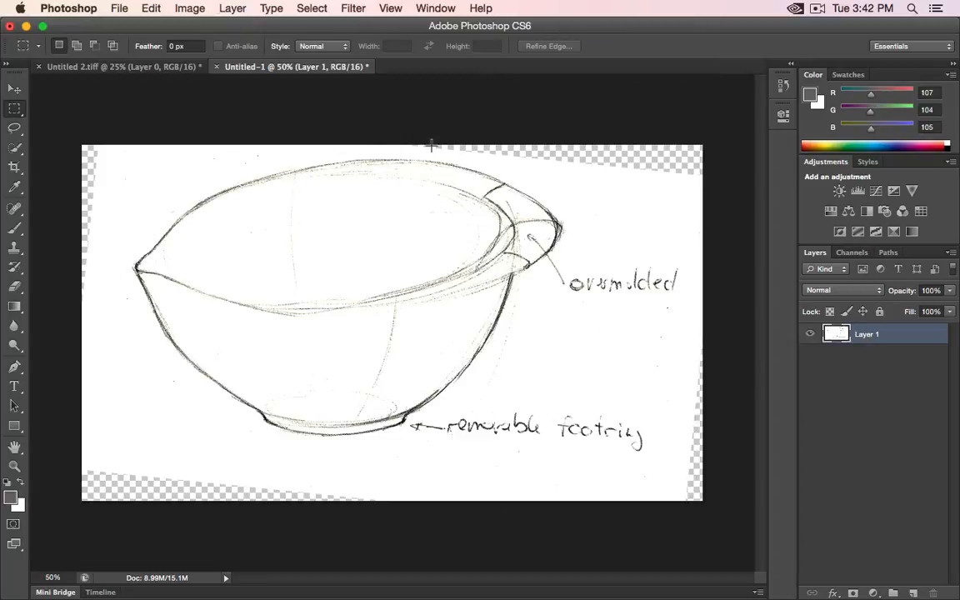
- Undo the rotation of the bowl sketch layer
{"action": "key", "text": "super+z"}
{"action": "key", "text": "super+z"}
{"action": "left_click", "coordinate": [149, 7]}
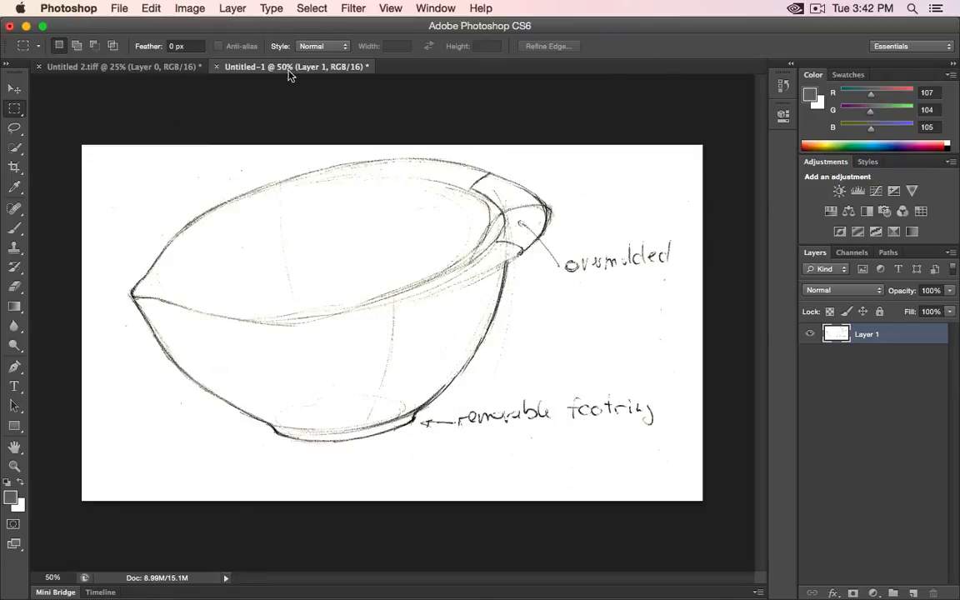
- Start a Color Range selection on the sketch and sample the white paper, with Quick Mask as the selection preview
{"action": "left_click", "coordinate": [311, 8]}
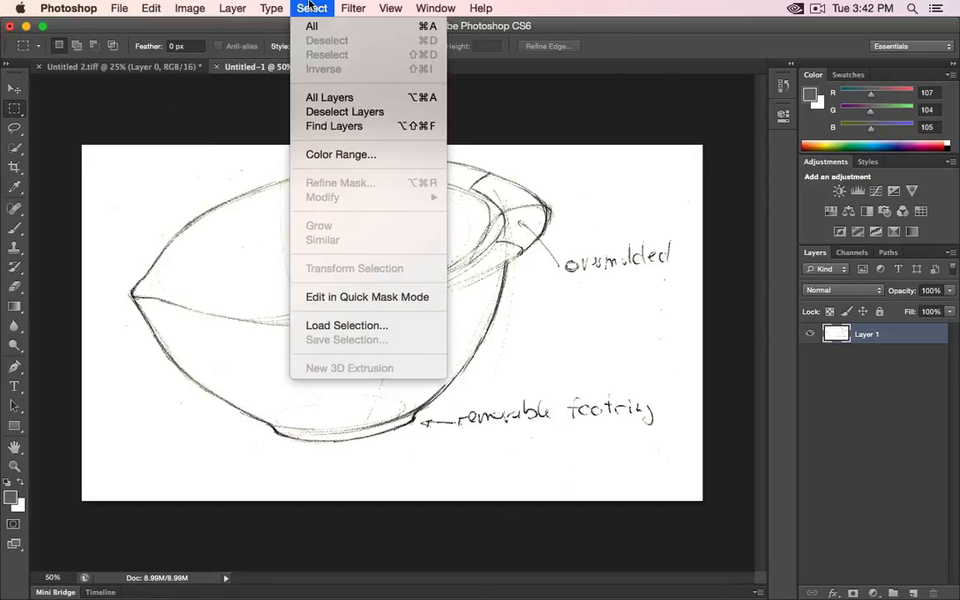
{"action": "left_click", "coordinate": [333, 155]}
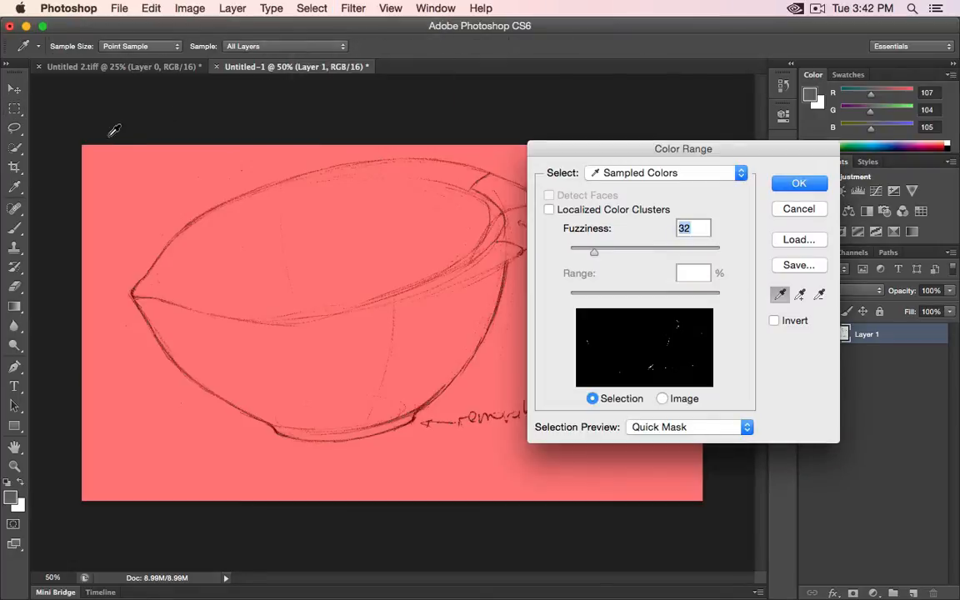
{"action": "left_click", "coordinate": [116, 167]}
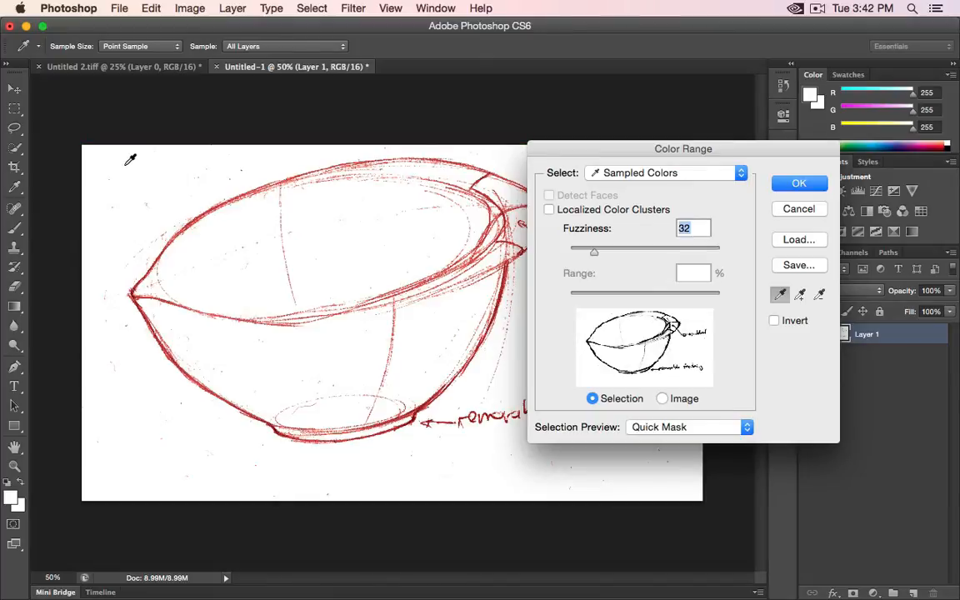
{"action": "left_click", "coordinate": [680, 426]}
{"action": "left_click", "coordinate": [680, 427]}
- Try a fuzziness of 0 and compare Color Range samples taken from the white paper and the darker pencil lines
{"action": "left_click_drag", "start_coordinate": [594, 258], "coordinate": [561, 254]}
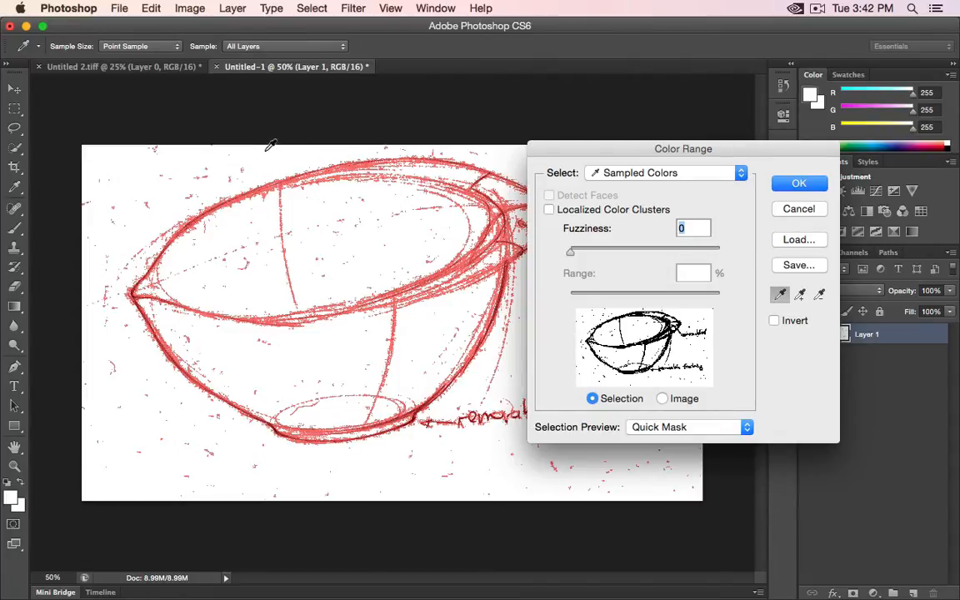
{"action": "left_click", "coordinate": [366, 155]}
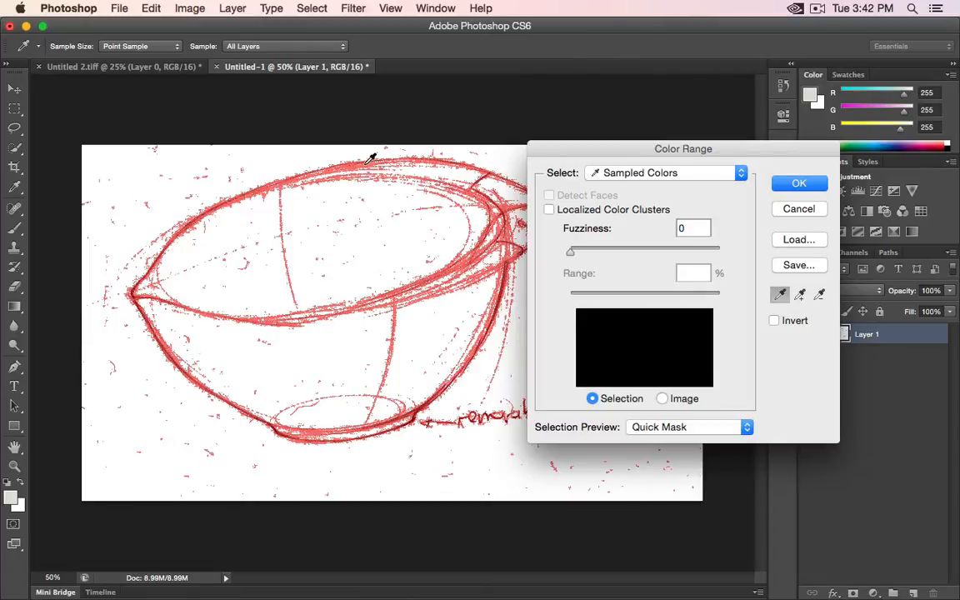
{"action": "left_click", "coordinate": [340, 212]}
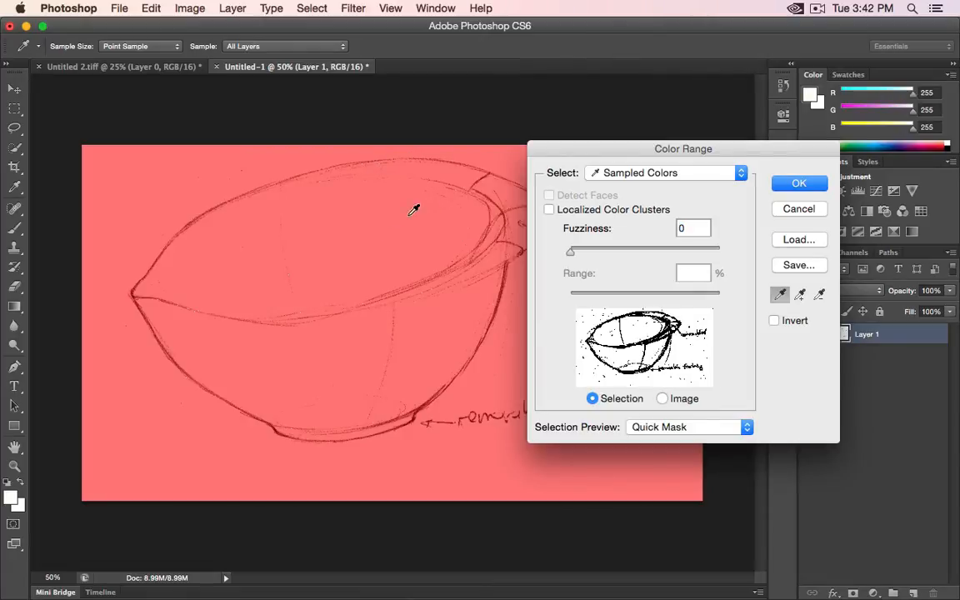
{"action": "left_click", "coordinate": [484, 175]}
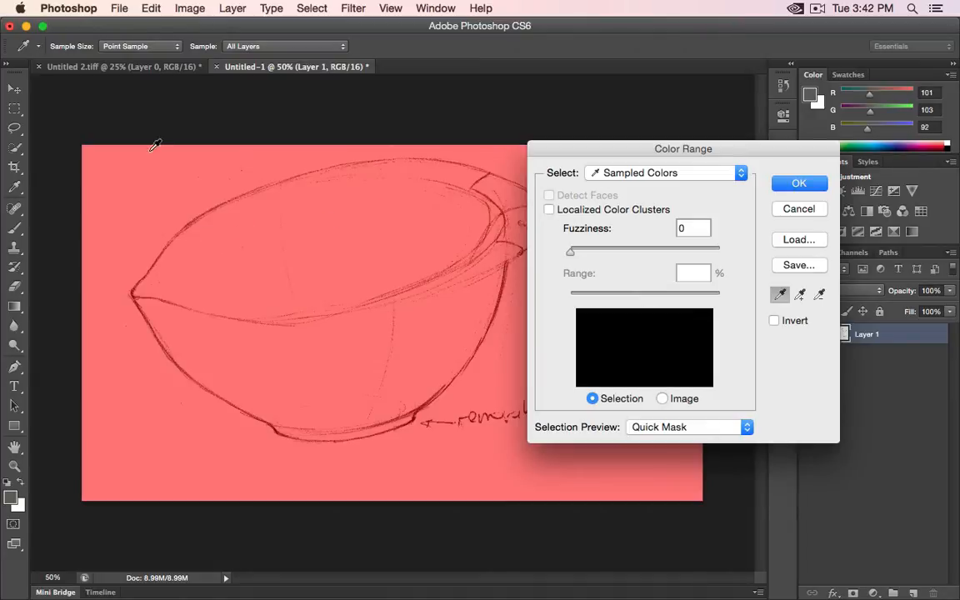
{"action": "left_click", "coordinate": [350, 200]}
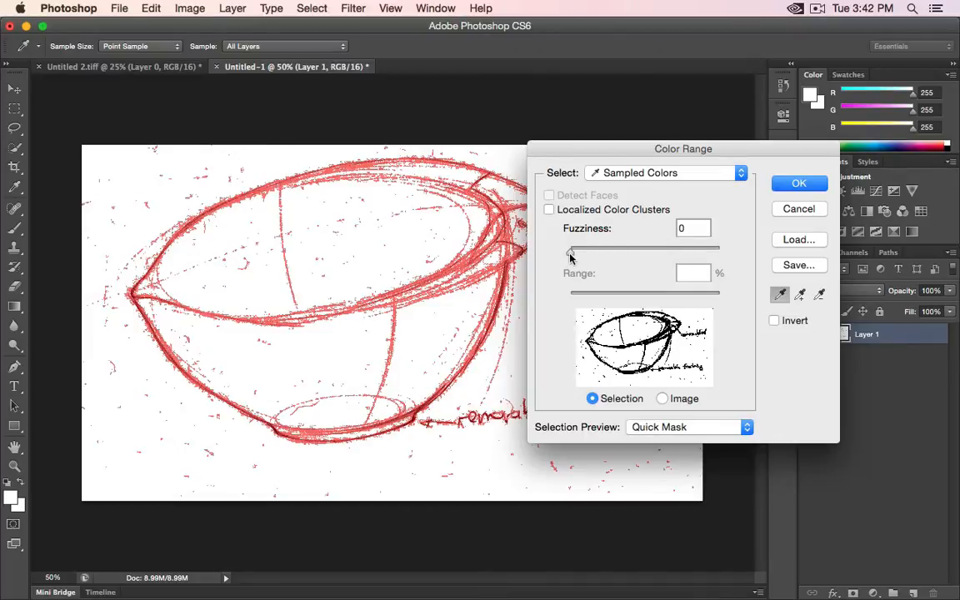
- Set the Color Range fuzziness to 22 and apply the selection of the white paper
{"action": "left_click_drag", "start_coordinate": [570, 255], "coordinate": [592, 260]}
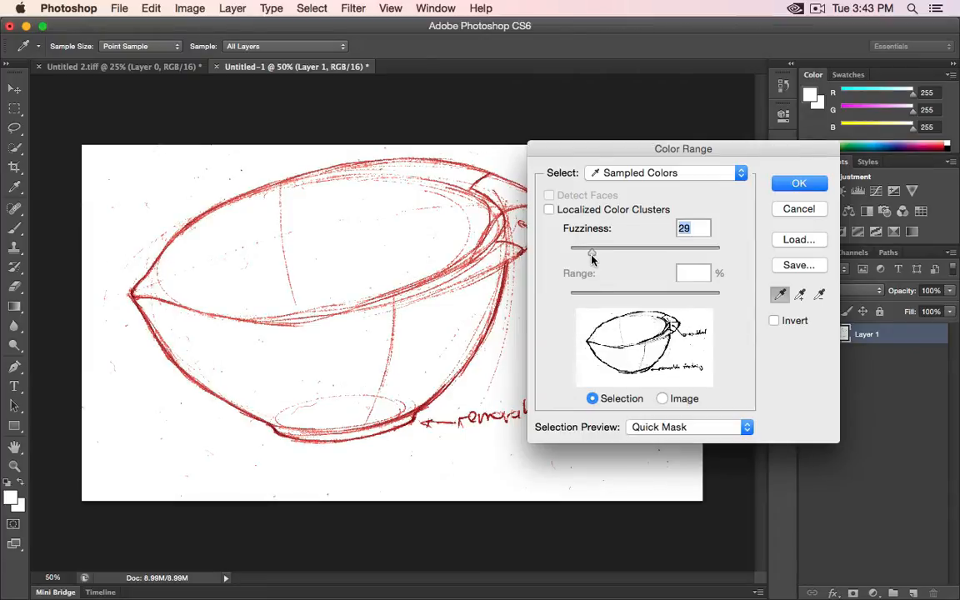
{"action": "left_click_drag", "start_coordinate": [680, 147], "coordinate": [774, 100]}
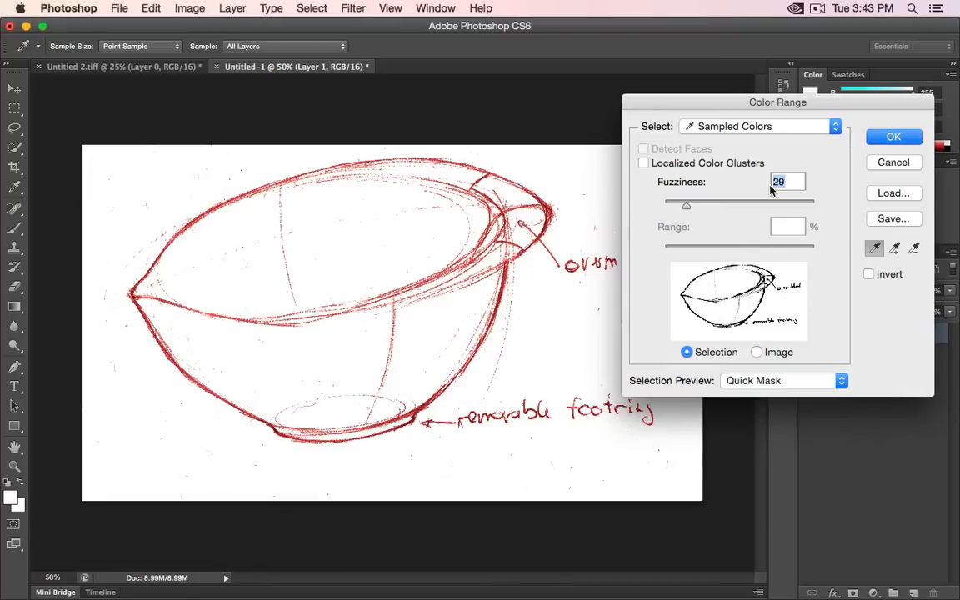
{"action": "mouse_move", "coordinate": [686, 205]}
{"action": "left_mouse_down"}
{"action": "mouse_move", "coordinate": [804, 209]}
{"action": "mouse_move", "coordinate": [666, 209]}
{"action": "mouse_move", "coordinate": [681, 214]}
{"action": "left_mouse_up"}
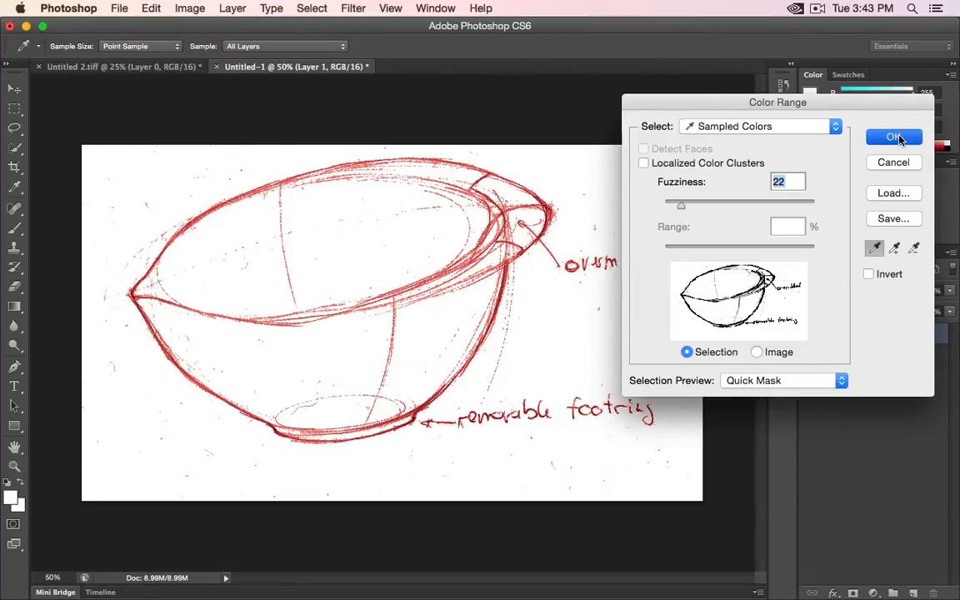
{"action": "left_click", "coordinate": [895, 137]}
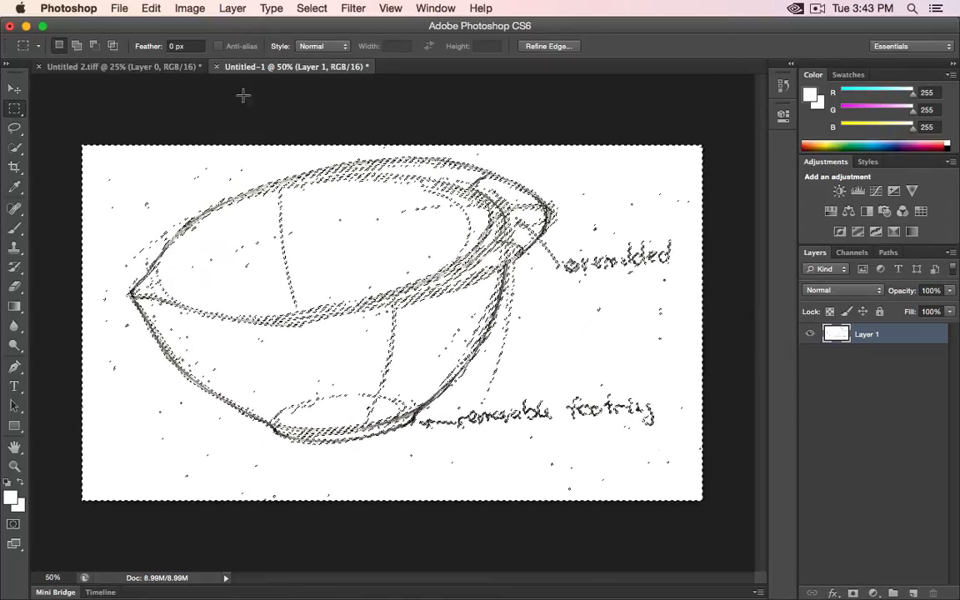
- Invert the selection to the pencil lines and add it as a layer mask on Layer 1
{"action": "left_click", "coordinate": [310, 8]}
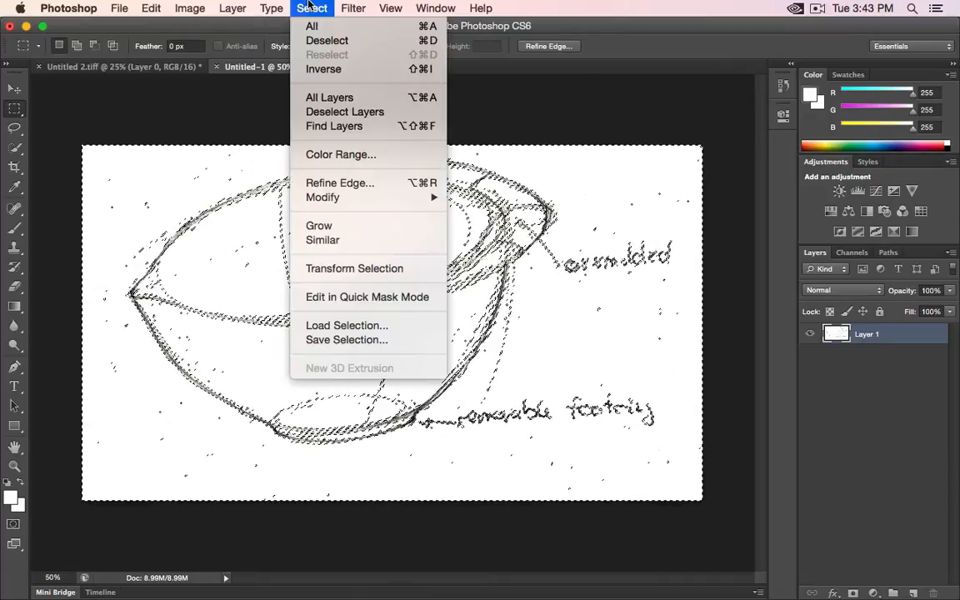
{"action": "left_click", "coordinate": [333, 72]}
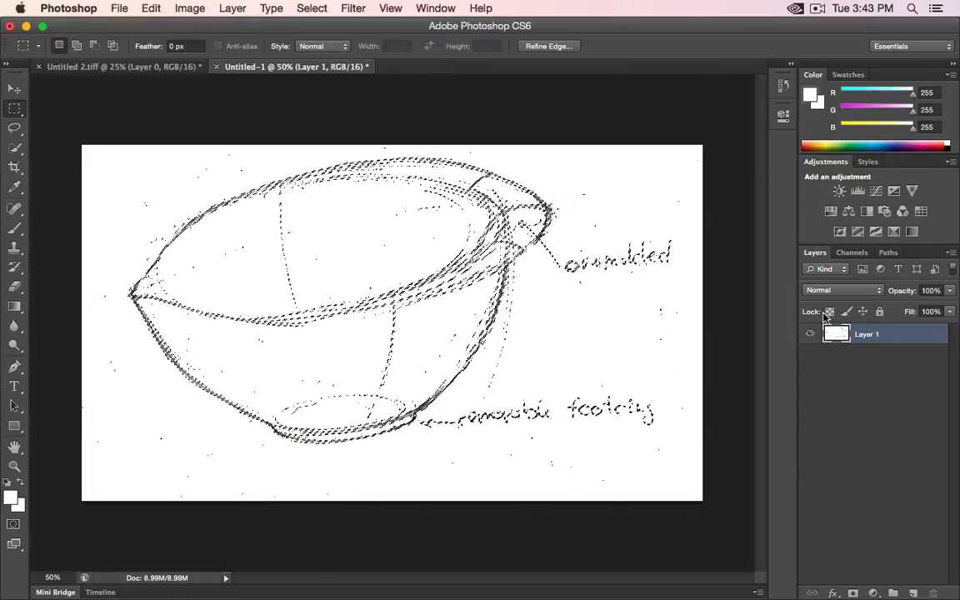
{"action": "left_click", "coordinate": [853, 594]}
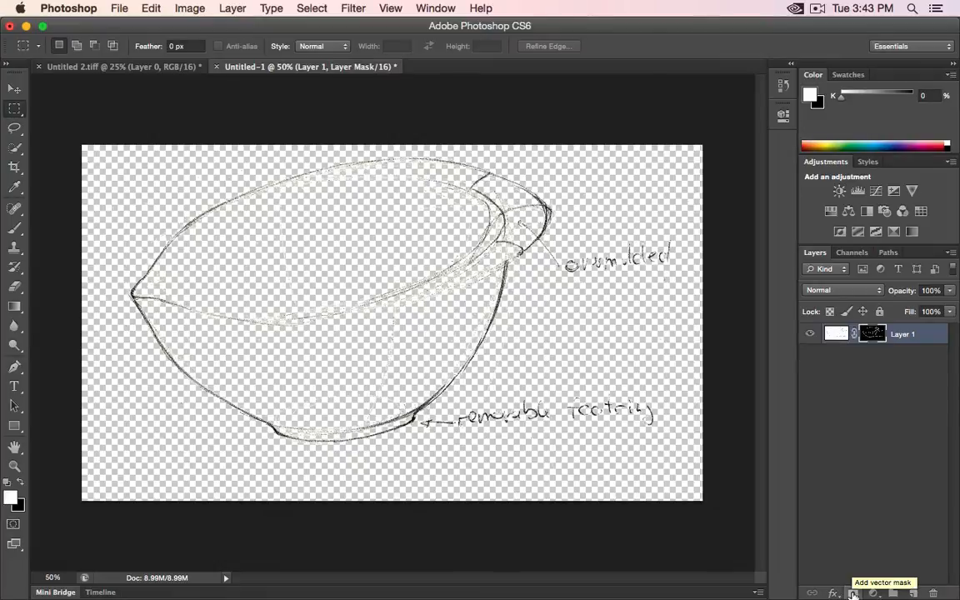
- Add a new layer beneath the masked sketch layer and fill it with black (000000) using the Paint Bucket
{"action": "left_click", "coordinate": [913, 593]}
{"action": "left_click_drag", "start_coordinate": [869, 339], "coordinate": [872, 367]}
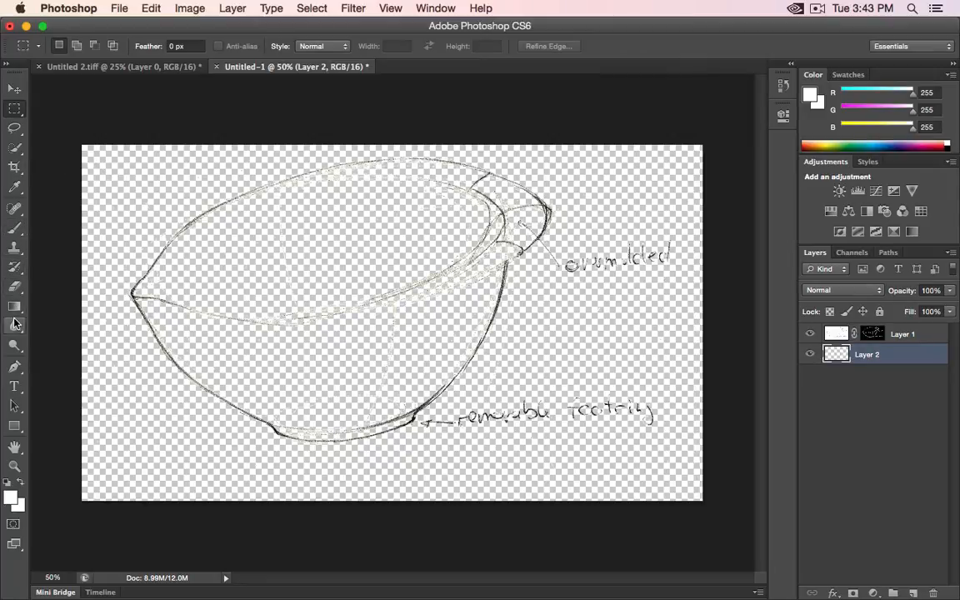
{"action": "left_click", "coordinate": [13, 307]}
{"action": "left_click", "coordinate": [59, 318]}
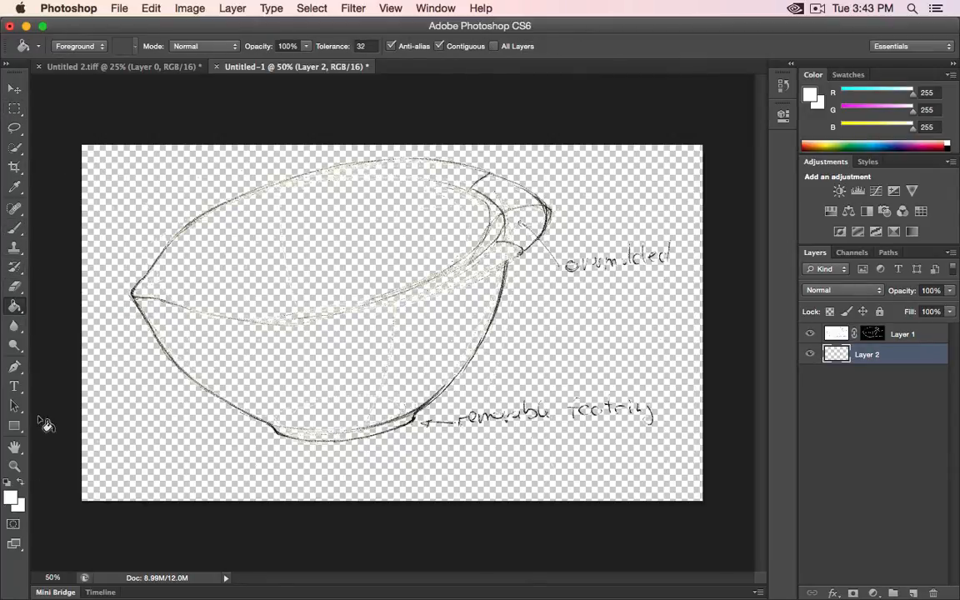
{"action": "key", "text": "i"}
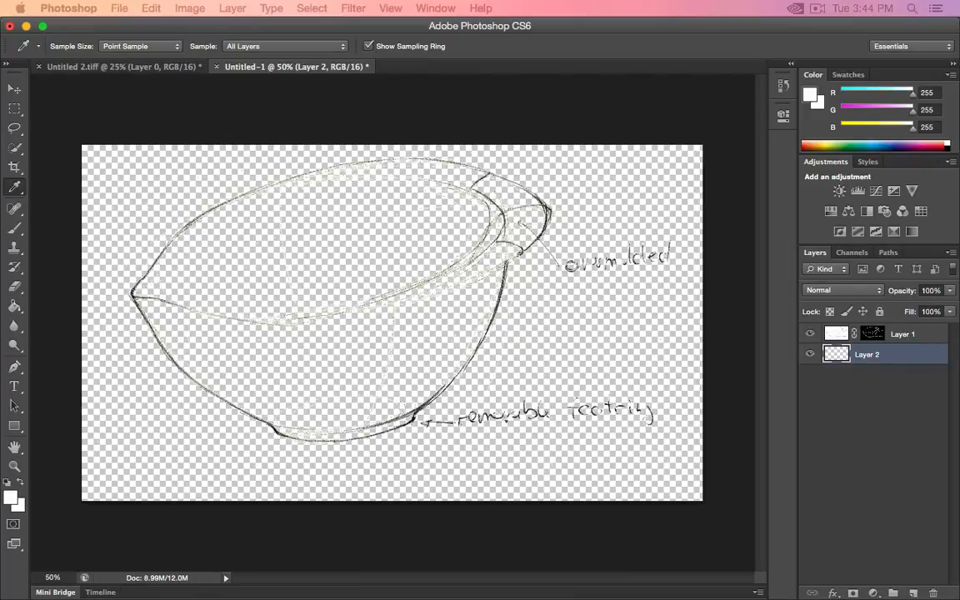
{"action": "left_click_drag", "start_coordinate": [450, 28], "coordinate": [583, 131]}
{"action": "left_click_drag", "start_coordinate": [523, 324], "coordinate": [501, 365]}
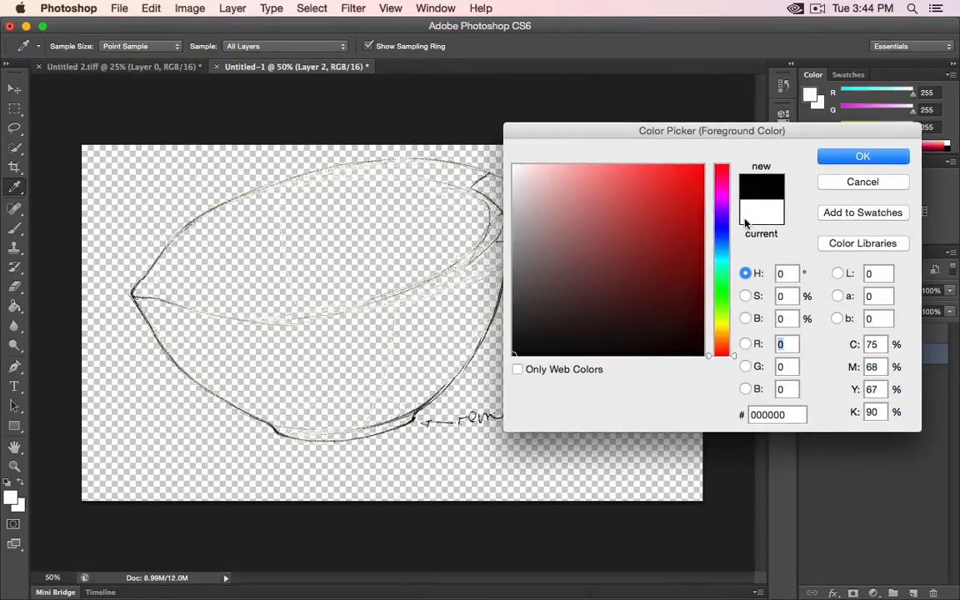
{"action": "left_click", "coordinate": [850, 157]}
{"action": "key", "text": "g"}
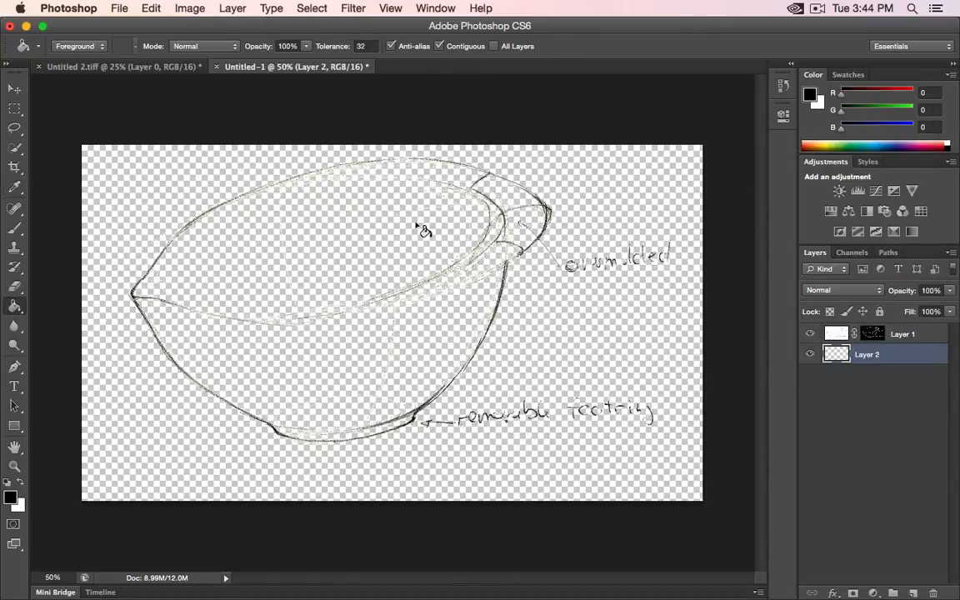
{"action": "left_click", "coordinate": [420, 228]}
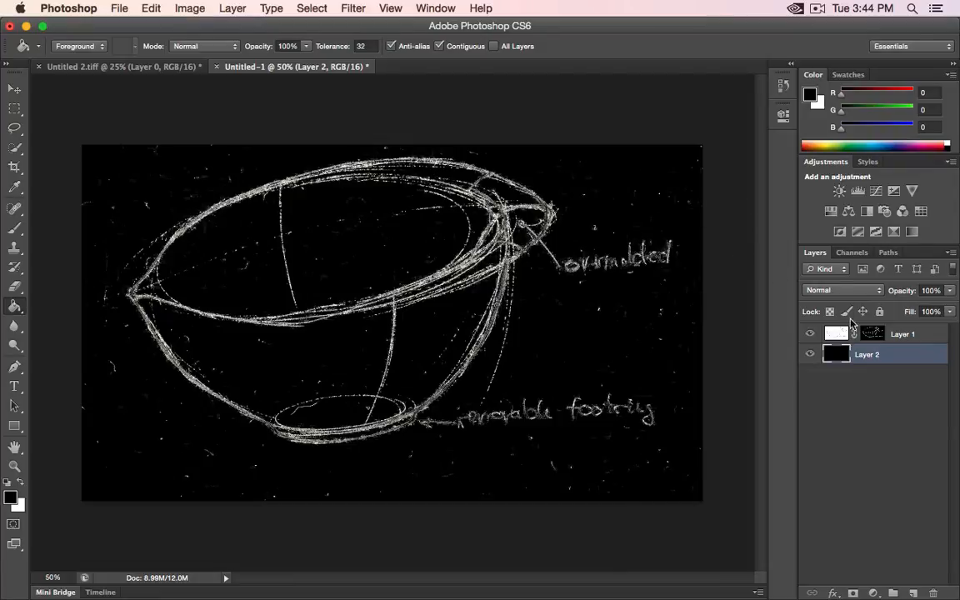
- Paint out stray specks around the bowl on Layer 1's mask with a black brush of size 69
{"action": "left_click", "coordinate": [872, 334]}
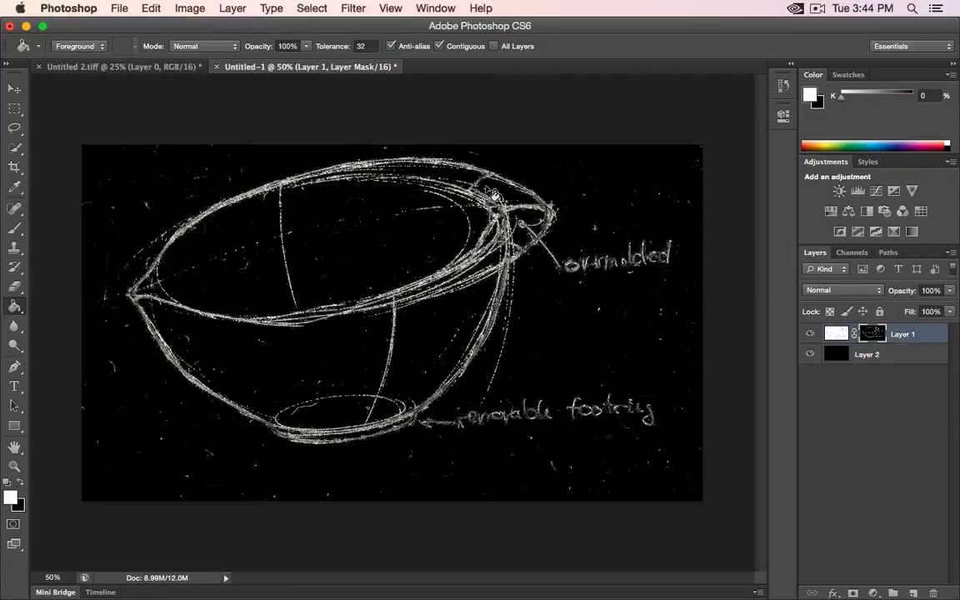
{"action": "left_click", "coordinate": [836, 334]}
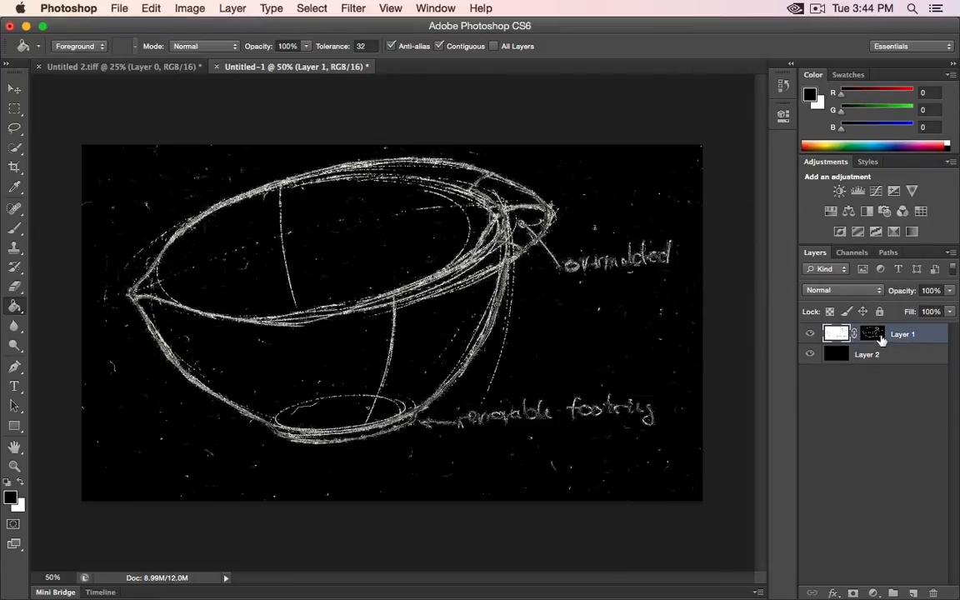
{"action": "left_click", "coordinate": [875, 335]}
{"action": "key", "text": "x"}
{"action": "left_click", "coordinate": [16, 479]}
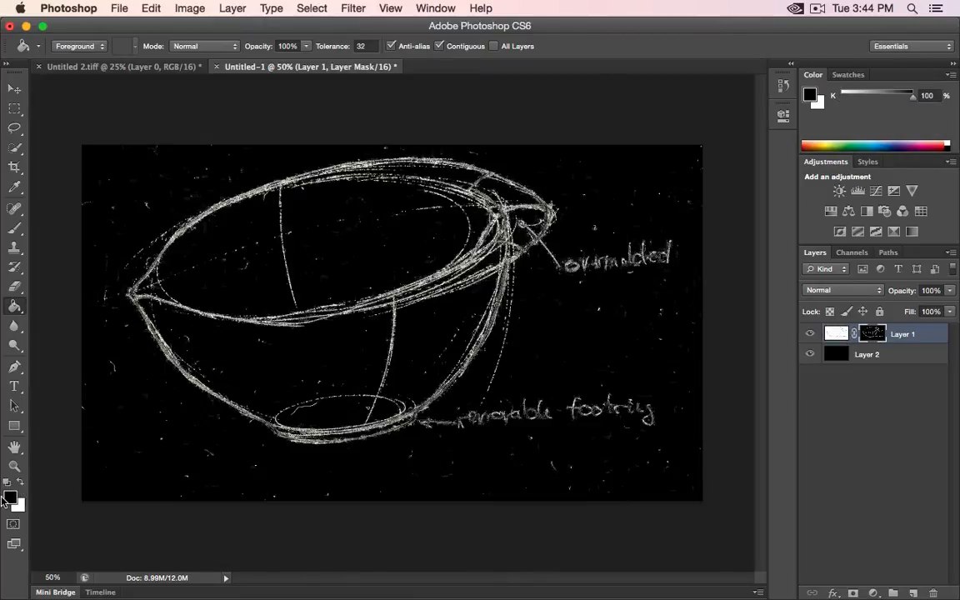
{"action": "key", "text": "b"}
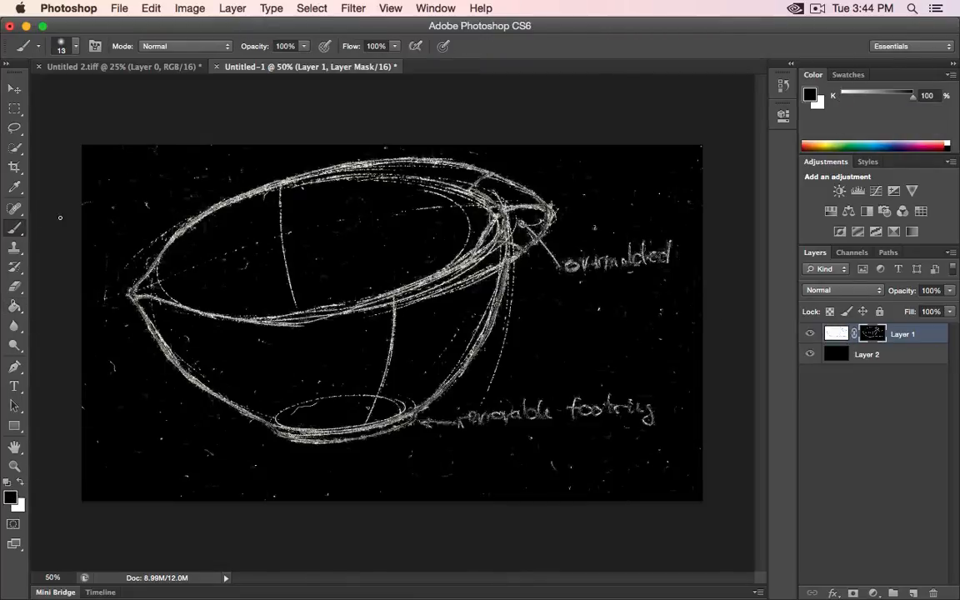
{"action": "right_click", "coordinate": [108, 210]}
{"action": "left_click_drag", "start_coordinate": [143, 241], "coordinate": [187, 247]}
{"action": "mouse_move", "coordinate": [155, 180]}
{"action": "left_mouse_down"}
{"action": "mouse_move", "coordinate": [152, 200]}
{"action": "mouse_move", "coordinate": [108, 192]}
{"action": "left_mouse_up"}
{"action": "left_click", "coordinate": [207, 179]}
{"action": "mouse_move", "coordinate": [454, 453]}
{"action": "left_mouse_down"}
{"action": "mouse_move", "coordinate": [687, 453]}
{"action": "mouse_move", "coordinate": [571, 490]}
{"action": "mouse_move", "coordinate": [531, 480]}
{"action": "mouse_move", "coordinate": [553, 463]}
{"action": "mouse_move", "coordinate": [726, 454]}
{"action": "left_mouse_up"}
- Disable Layer 1's mask to view the unmasked sketch, and enable the mask again
{"action": "right_click", "coordinate": [875, 333]}
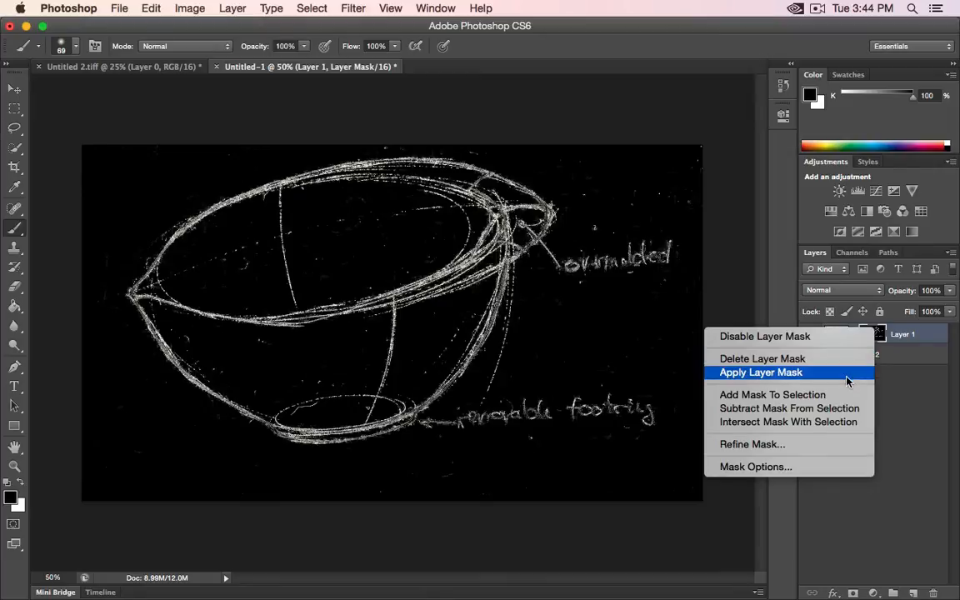
{"action": "left_click", "coordinate": [840, 337]}
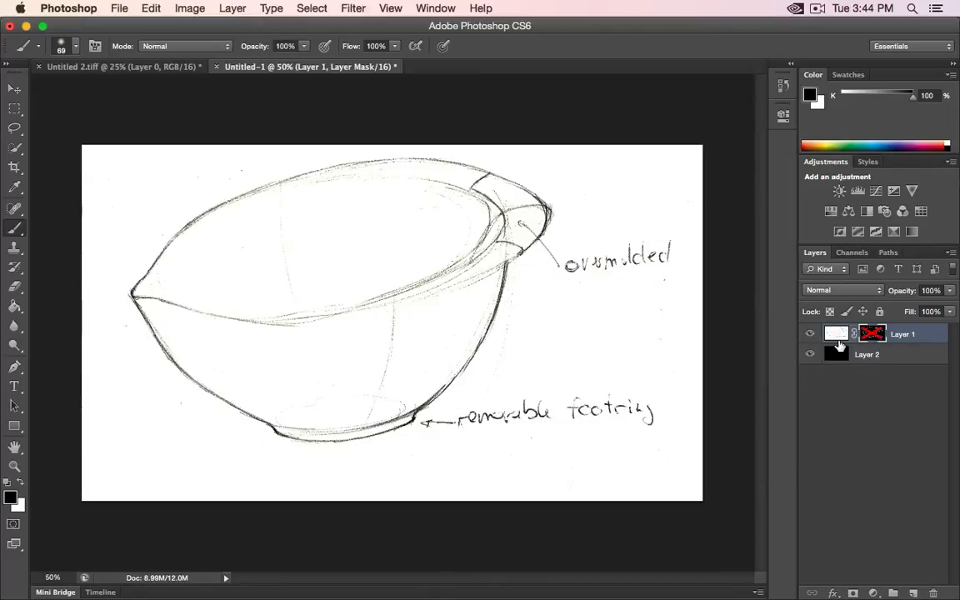
{"action": "right_click", "coordinate": [871, 335]}
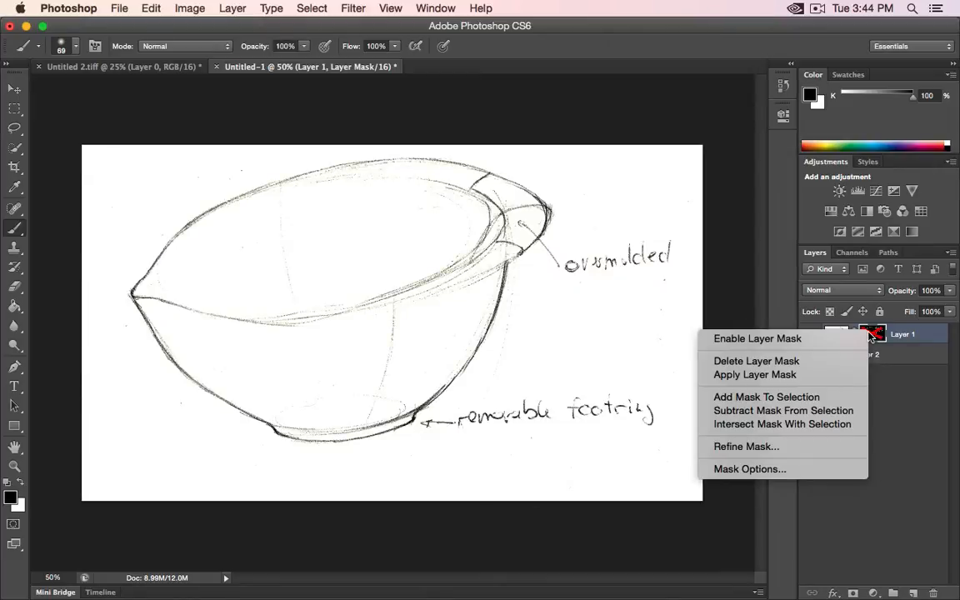
{"action": "left_click", "coordinate": [821, 338]}
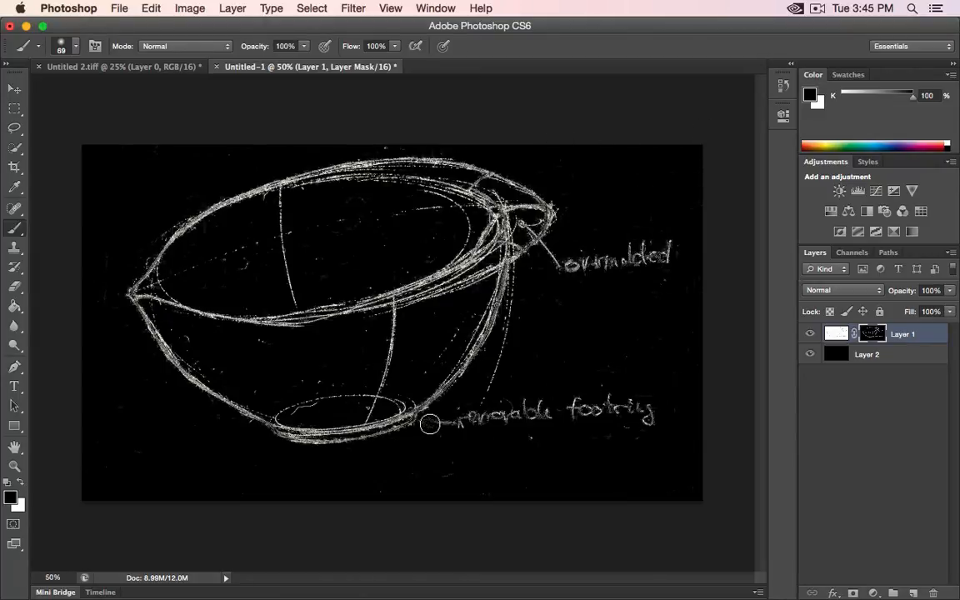
- Paint out the handwritten footring and overmolded notes, including the pointer line into the handle, on Layer 1's mask
{"action": "mouse_move", "coordinate": [429, 425]}
{"action": "left_mouse_down"}
{"action": "mouse_move", "coordinate": [629, 419]}
{"action": "mouse_move", "coordinate": [675, 398]}
{"action": "mouse_move", "coordinate": [461, 413]}
{"action": "mouse_move", "coordinate": [555, 436]}
{"action": "mouse_move", "coordinate": [650, 416]}
{"action": "mouse_move", "coordinate": [678, 447]}
{"action": "mouse_move", "coordinate": [582, 390]}
{"action": "mouse_move", "coordinate": [484, 432]}
{"action": "mouse_move", "coordinate": [430, 424]}
{"action": "left_mouse_up"}
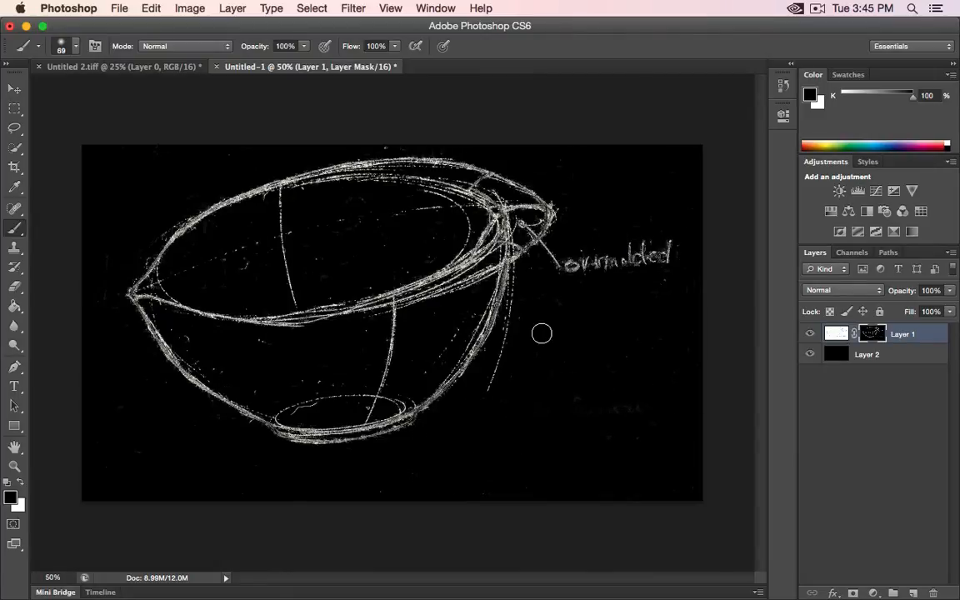
{"action": "mouse_move", "coordinate": [563, 263]}
{"action": "left_mouse_down"}
{"action": "mouse_move", "coordinate": [649, 261]}
{"action": "mouse_move", "coordinate": [597, 273]}
{"action": "mouse_move", "coordinate": [557, 258]}
{"action": "mouse_move", "coordinate": [633, 259]}
{"action": "mouse_move", "coordinate": [681, 244]}
{"action": "mouse_move", "coordinate": [669, 262]}
{"action": "mouse_move", "coordinate": [590, 280]}
{"action": "mouse_move", "coordinate": [542, 268]}
{"action": "left_mouse_up"}
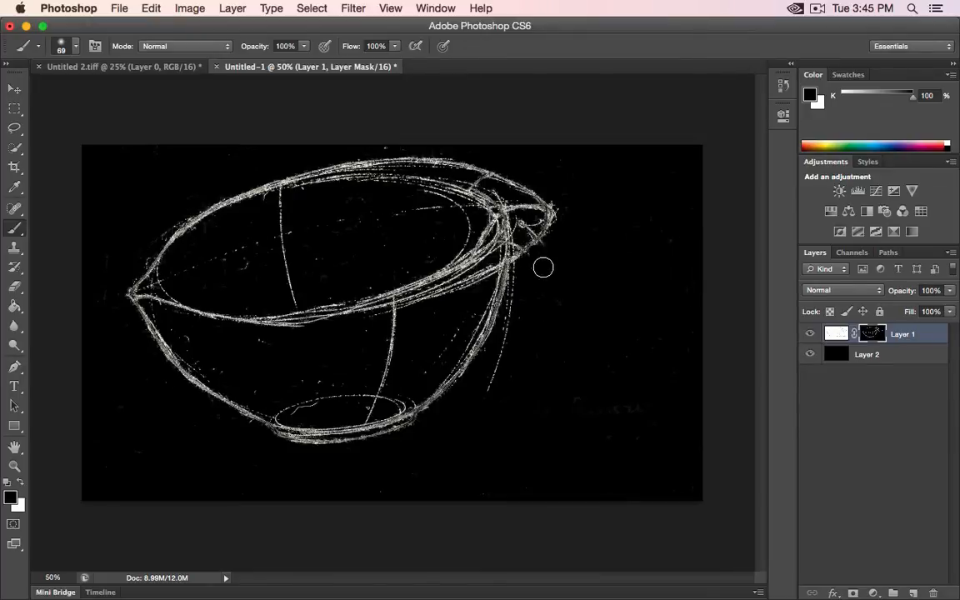
{"action": "scroll", "coordinate": [542, 267], "scroll_direction": "up", "scroll_amount": 5}
{"action": "left_click_drag", "start_coordinate": [587, 203], "coordinate": [590, 366]}
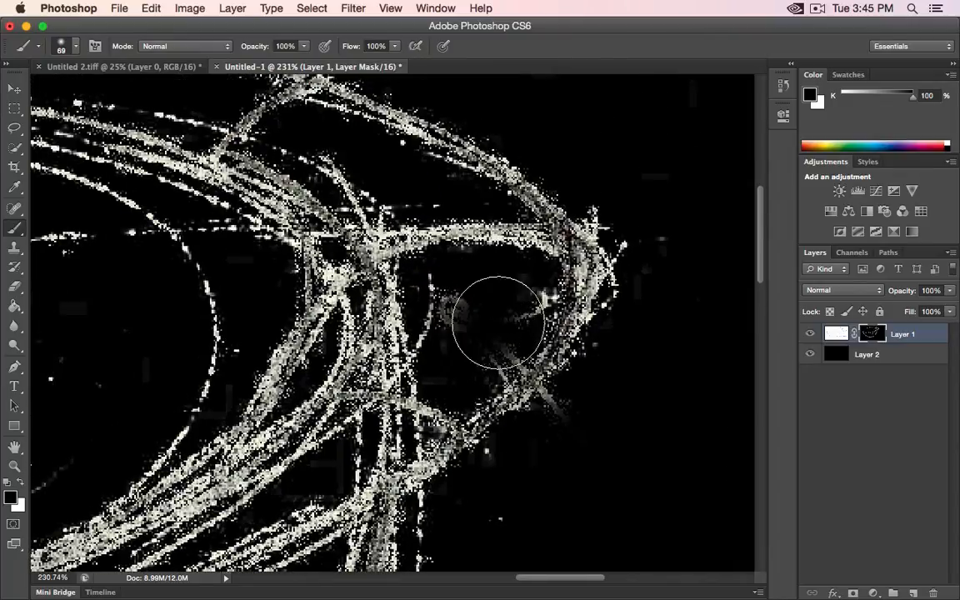
- Set the brush to 42 px with full hardness and paint out the leftover pointer-line traces inside and outside the handle on the mask
{"action": "right_click", "coordinate": [598, 363]}
{"action": "left_click_drag", "start_coordinate": [634, 375], "coordinate": [631, 377]}
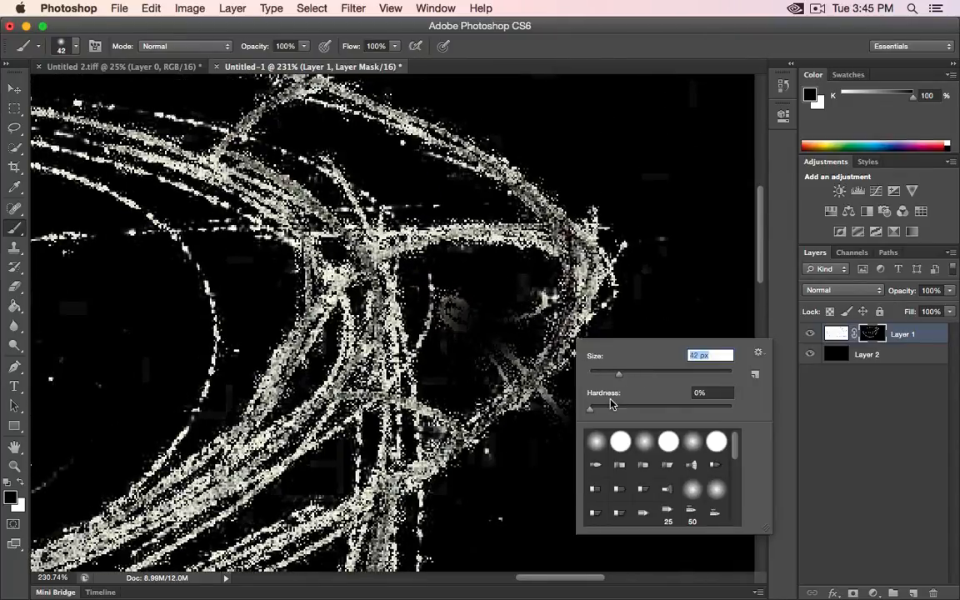
{"action": "left_click_drag", "start_coordinate": [591, 409], "coordinate": [797, 417]}
{"action": "mouse_move", "coordinate": [486, 323]}
{"action": "left_mouse_down"}
{"action": "mouse_move", "coordinate": [476, 320]}
{"action": "mouse_move", "coordinate": [475, 336]}
{"action": "mouse_move", "coordinate": [491, 342]}
{"action": "mouse_move", "coordinate": [510, 311]}
{"action": "left_mouse_up"}
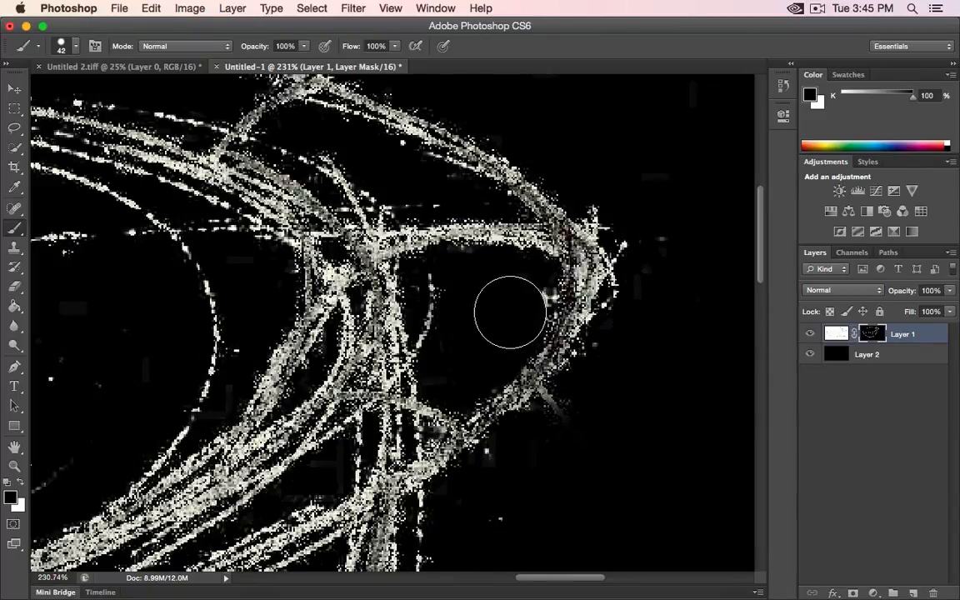
{"action": "left_click_drag", "start_coordinate": [559, 409], "coordinate": [573, 416]}
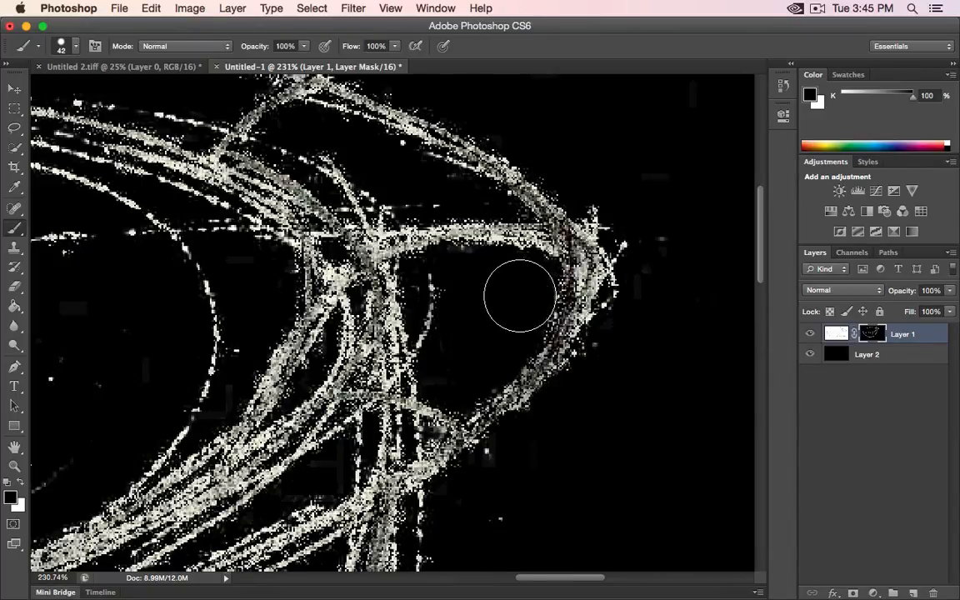
- Hide and show the black Layer 2 repeatedly to compare the masked pencil lines against transparency, including close up at the handle
{"action": "scroll", "coordinate": [655, 331], "scroll_direction": "down", "scroll_amount": 5}
{"action": "left_click", "coordinate": [809, 354]}
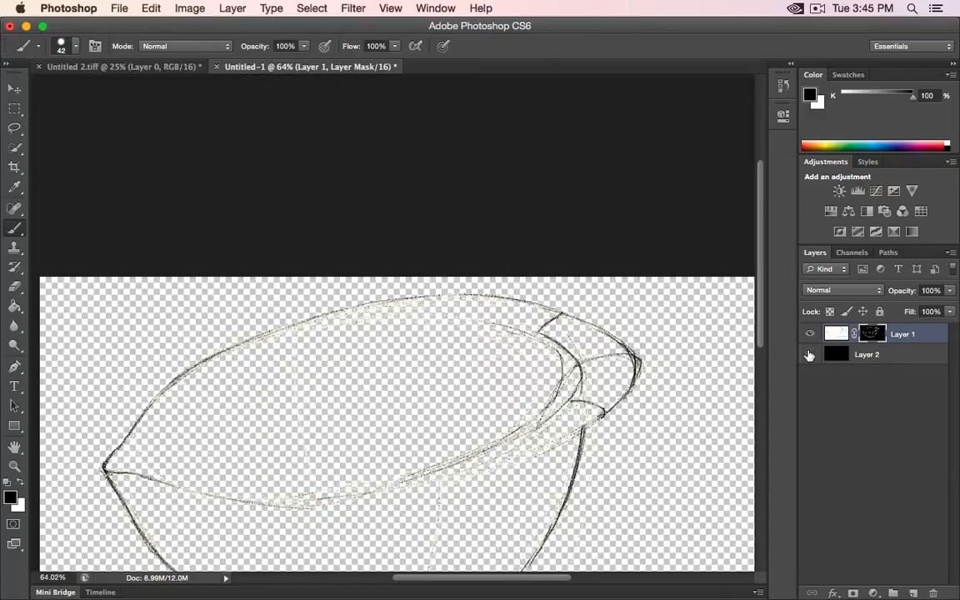
{"action": "left_click", "coordinate": [810, 354]}
{"action": "left_click", "coordinate": [809, 355]}
{"action": "left_click", "coordinate": [809, 354]}
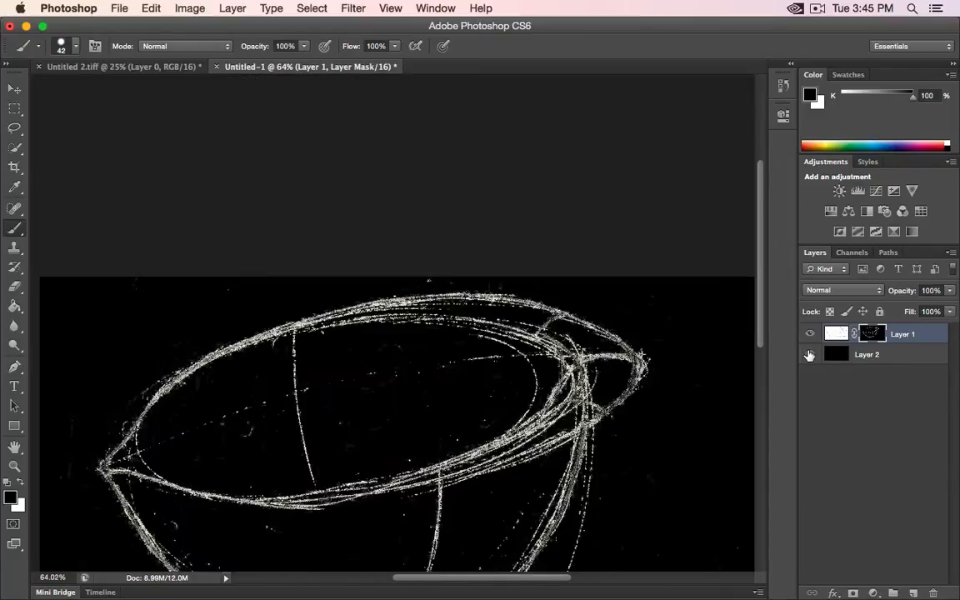
{"action": "scroll", "coordinate": [710, 381], "scroll_direction": "up", "scroll_amount": 2}
{"action": "scroll", "coordinate": [710, 381], "scroll_direction": "up", "scroll_amount": 7}
{"action": "scroll", "coordinate": [710, 381], "scroll_direction": "down", "scroll_amount": 2}
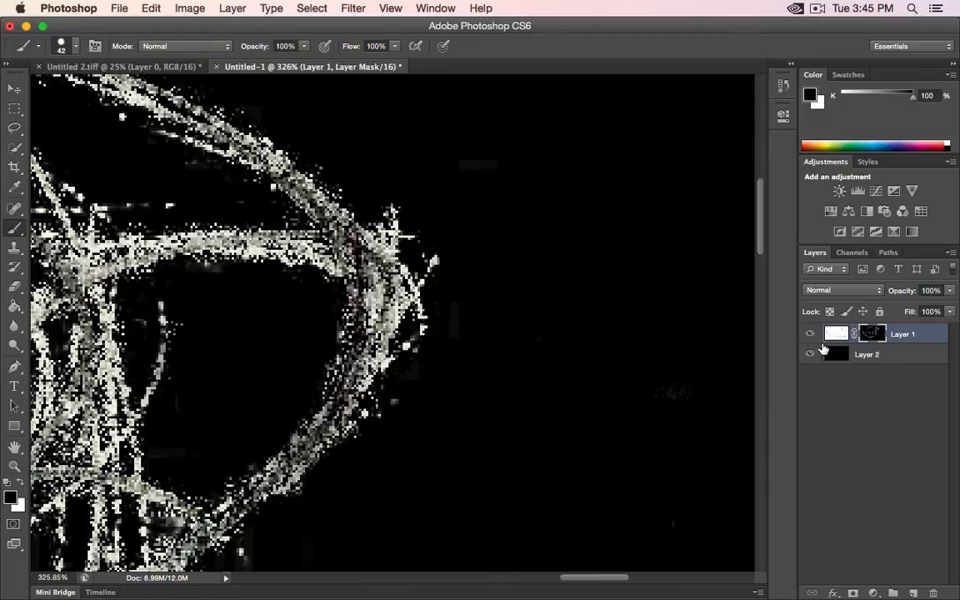
{"action": "left_click", "coordinate": [809, 354]}
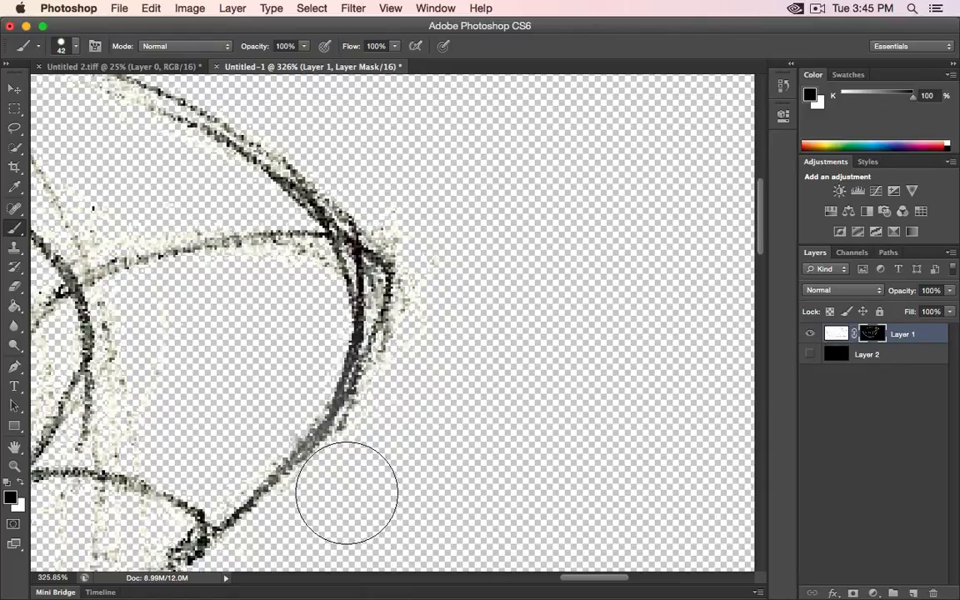
{"action": "left_click", "coordinate": [809, 355]}
{"action": "scroll", "coordinate": [489, 321], "scroll_direction": "up", "scroll_amount": 2}
{"action": "scroll", "coordinate": [489, 322], "scroll_direction": "down", "scroll_amount": 8}
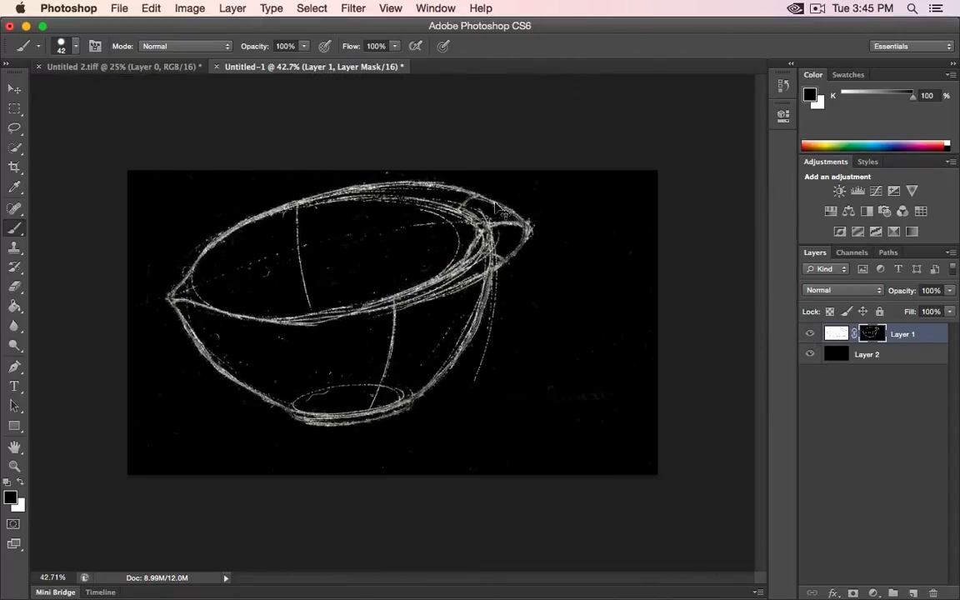
- Make Layer 1's image active instead of its mask and rotate the sketch slightly clockwise with Free Transform to level the bowl
{"action": "key", "text": "super+t"}
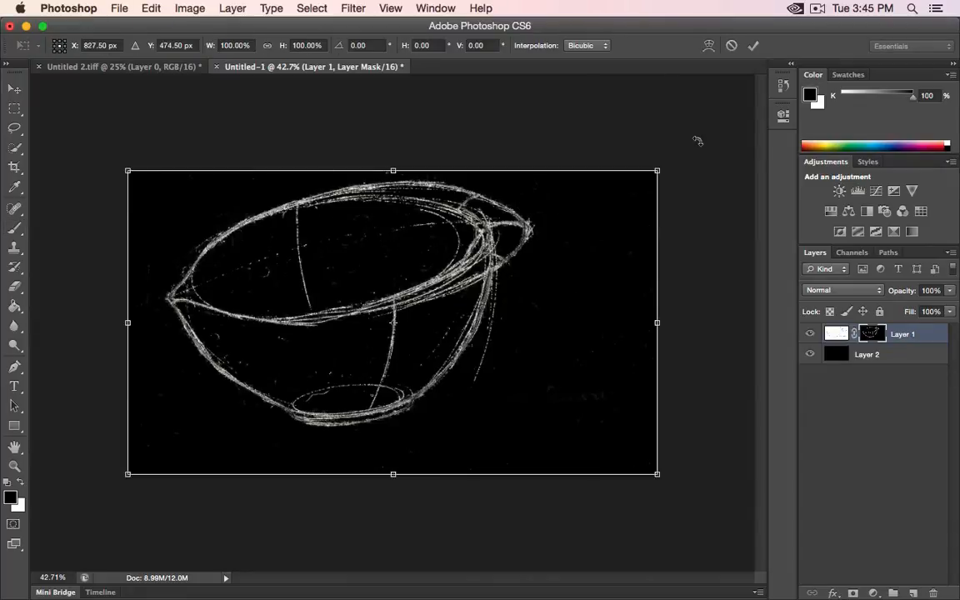
{"action": "key", "text": "Escape"}
{"action": "left_click", "coordinate": [811, 334]}
{"action": "left_click", "coordinate": [831, 335]}
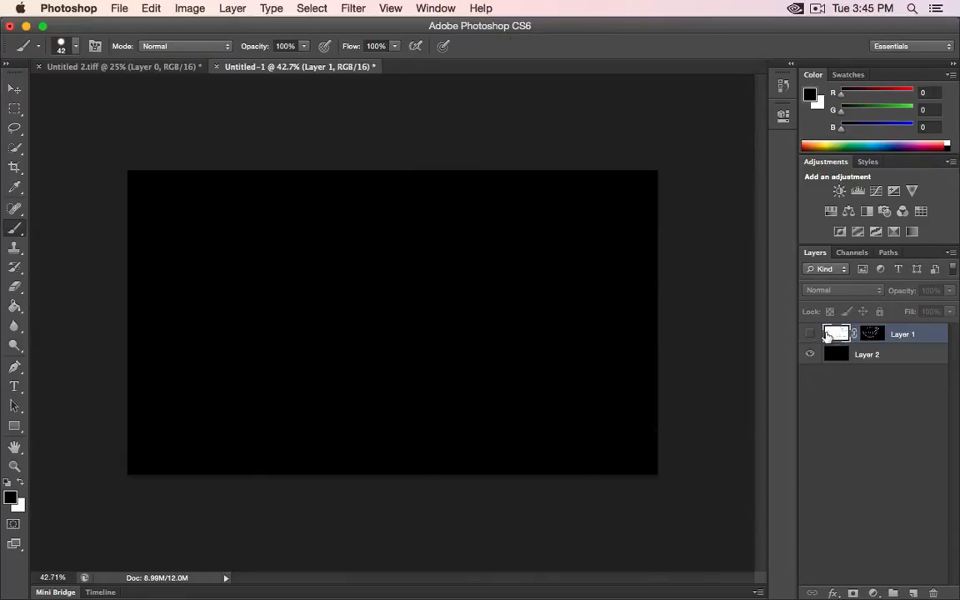
{"action": "left_click", "coordinate": [811, 334]}
{"action": "key", "text": "super+t"}
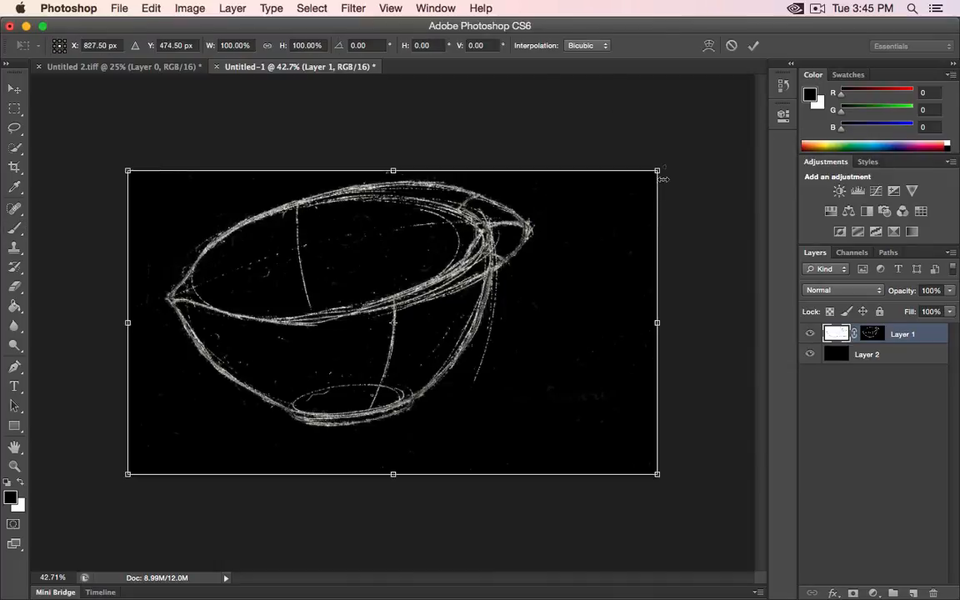
{"action": "mouse_move", "coordinate": [682, 165]}
{"action": "left_mouse_down"}
{"action": "mouse_move", "coordinate": [688, 159]}
{"action": "mouse_move", "coordinate": [697, 195]}
{"action": "mouse_move", "coordinate": [676, 176]}
{"action": "left_mouse_up"}
{"action": "key", "text": "Escape"}
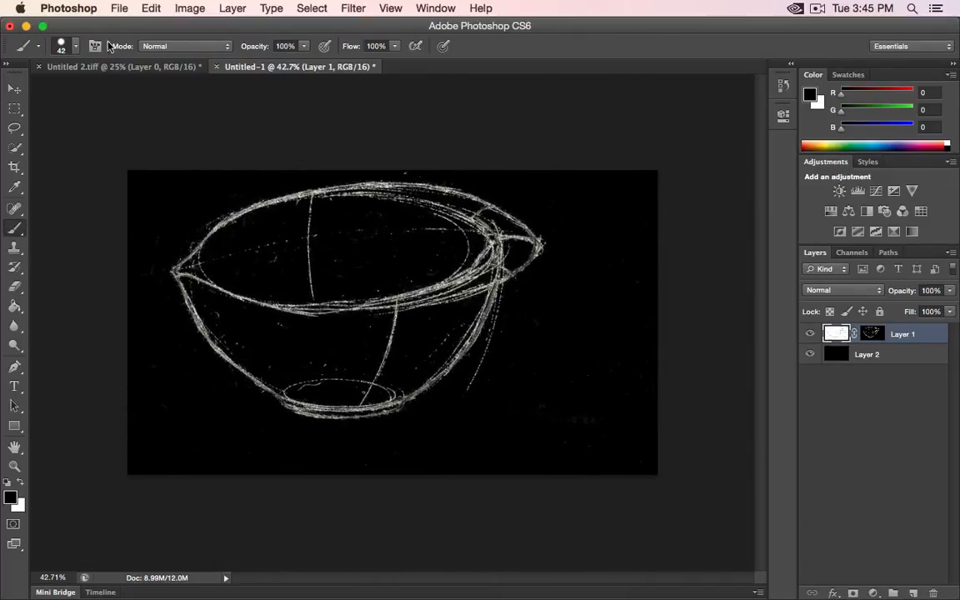
- Move the rotated bowl sketch down and to the right to center it on the canvas
{"action": "left_click", "coordinate": [14, 89]}
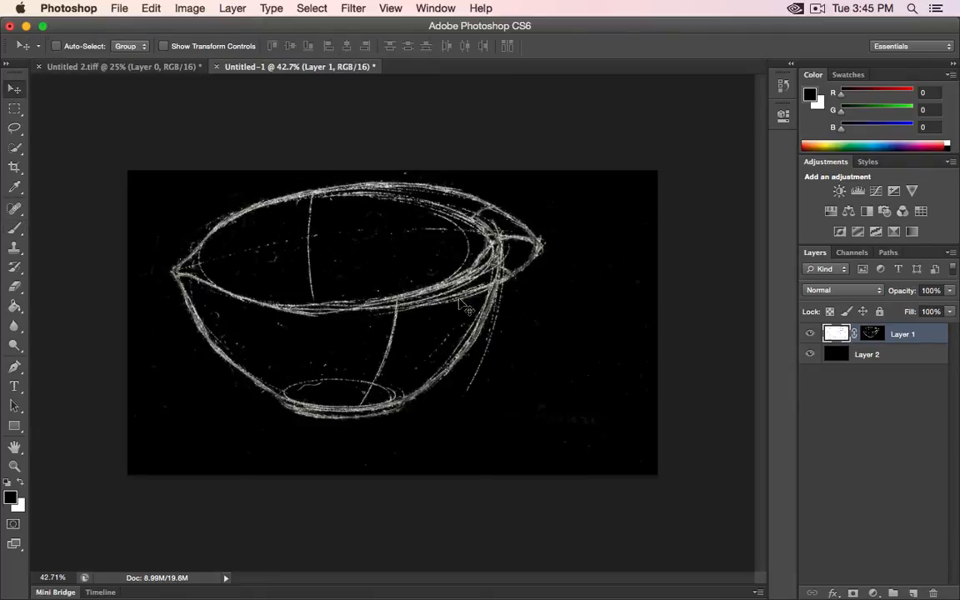
{"action": "mouse_move", "coordinate": [461, 306]}
{"action": "left_mouse_down"}
{"action": "mouse_move", "coordinate": [475, 337]}
{"action": "mouse_move", "coordinate": [493, 257]}
{"action": "mouse_move", "coordinate": [471, 225]}
{"action": "left_mouse_up"}
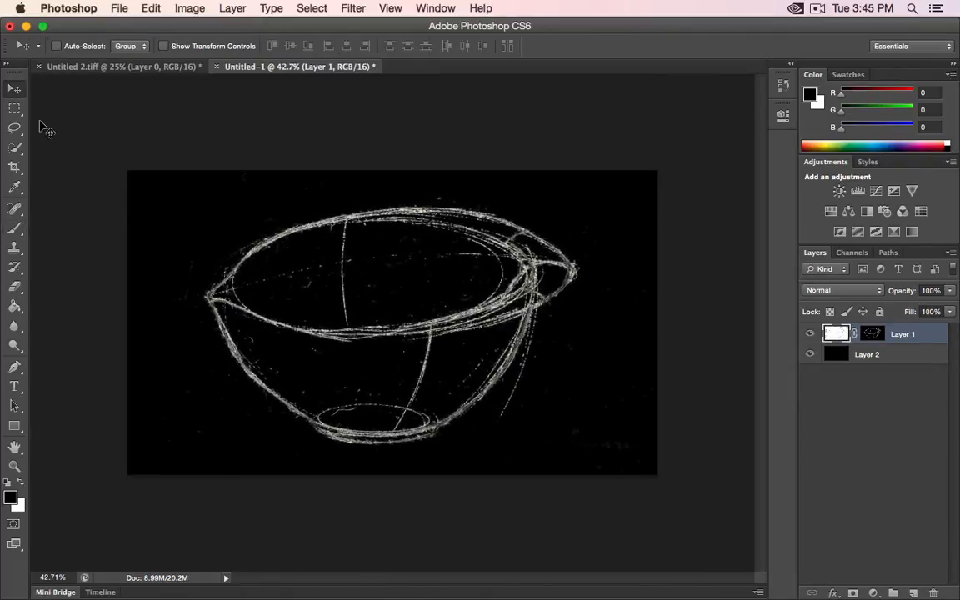
{"action": "left_click", "coordinate": [14, 109]}
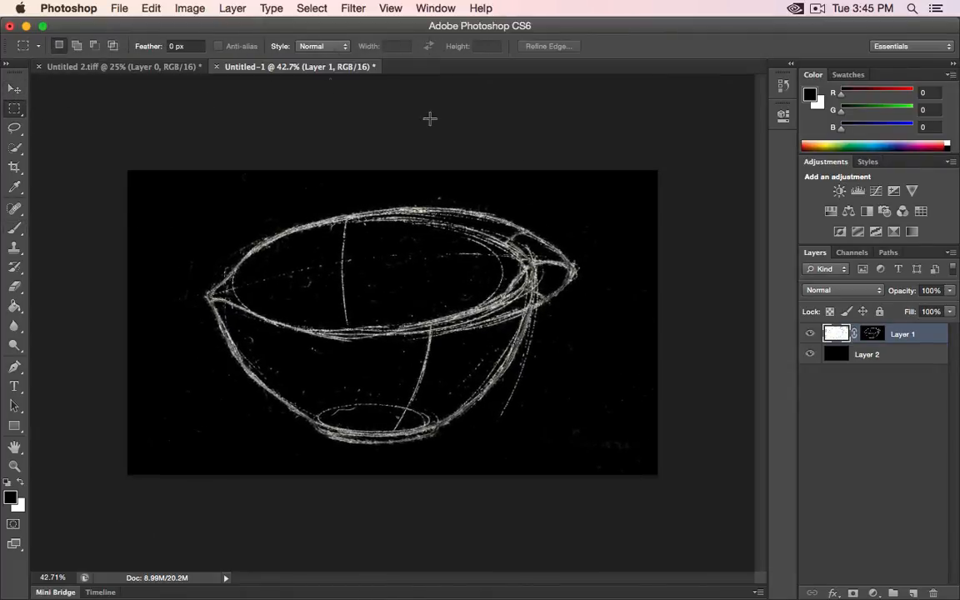
- Delete the black Layer 2, leaving only the masked sketch layer
{"action": "left_click", "coordinate": [866, 355]}
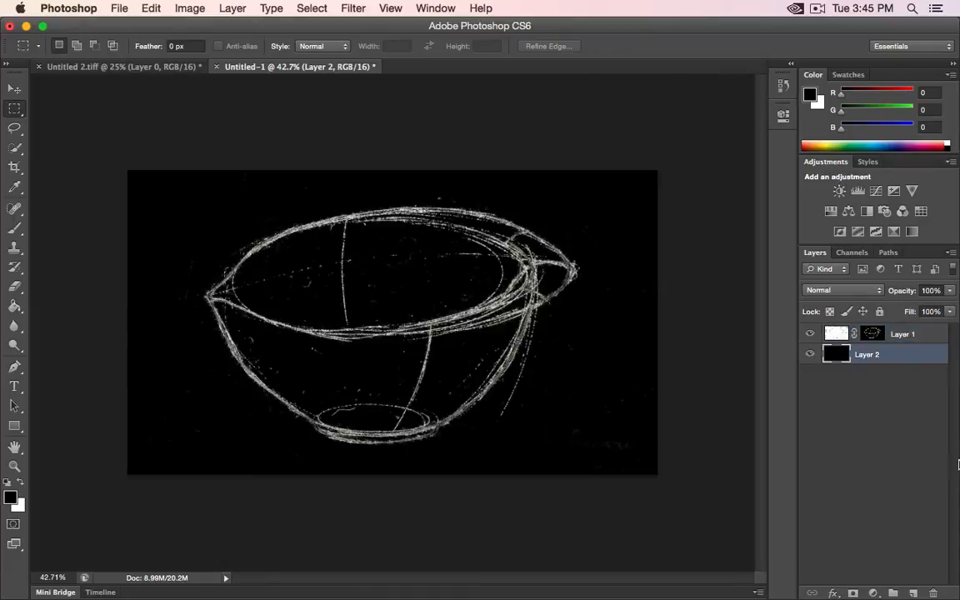
{"action": "left_click", "coordinate": [937, 593]}
{"action": "left_click", "coordinate": [594, 232]}
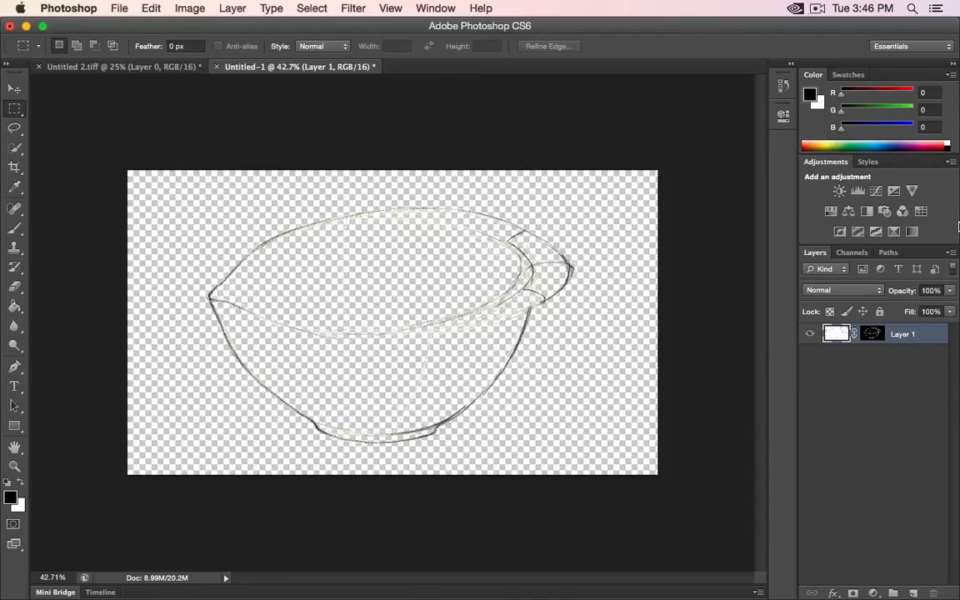
- Save the document to the Desktop as scan.psd in Photoshop format with layers and the embedded color profile
{"action": "left_click", "coordinate": [123, 8]}
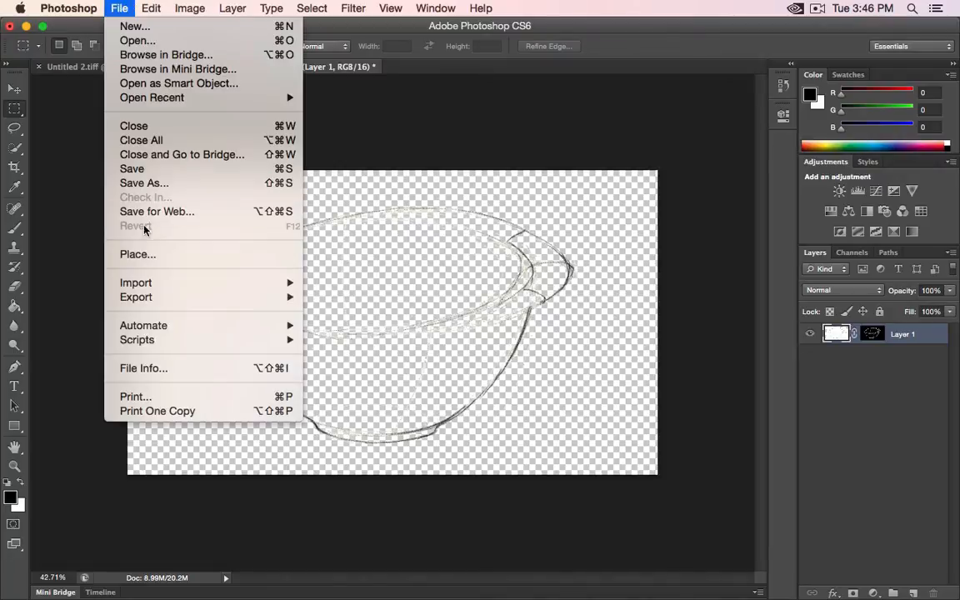
{"action": "left_click", "coordinate": [148, 185]}
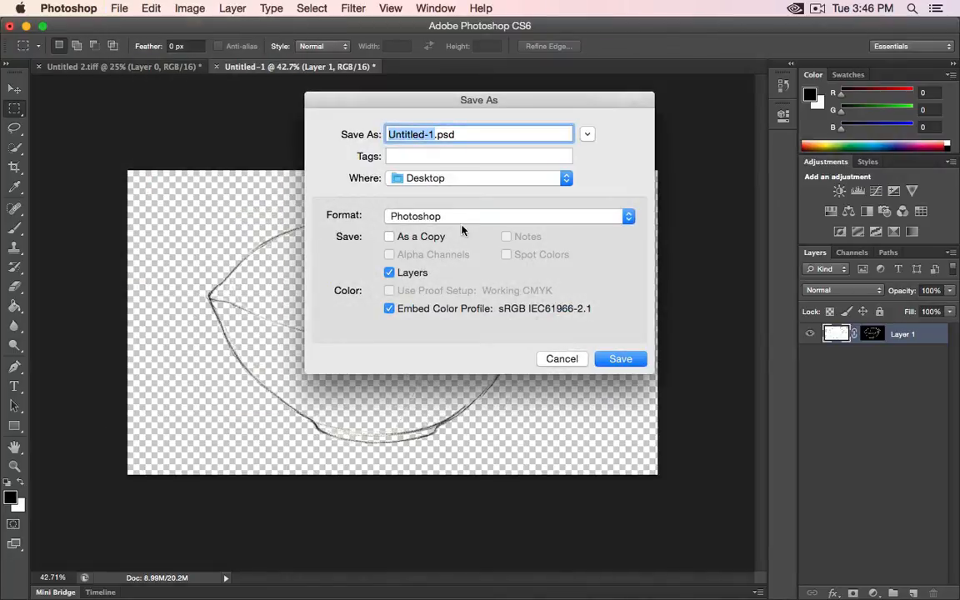
{"action": "left_click", "coordinate": [461, 219]}
{"action": "left_click", "coordinate": [461, 217]}
{"action": "left_click", "coordinate": [461, 217]}
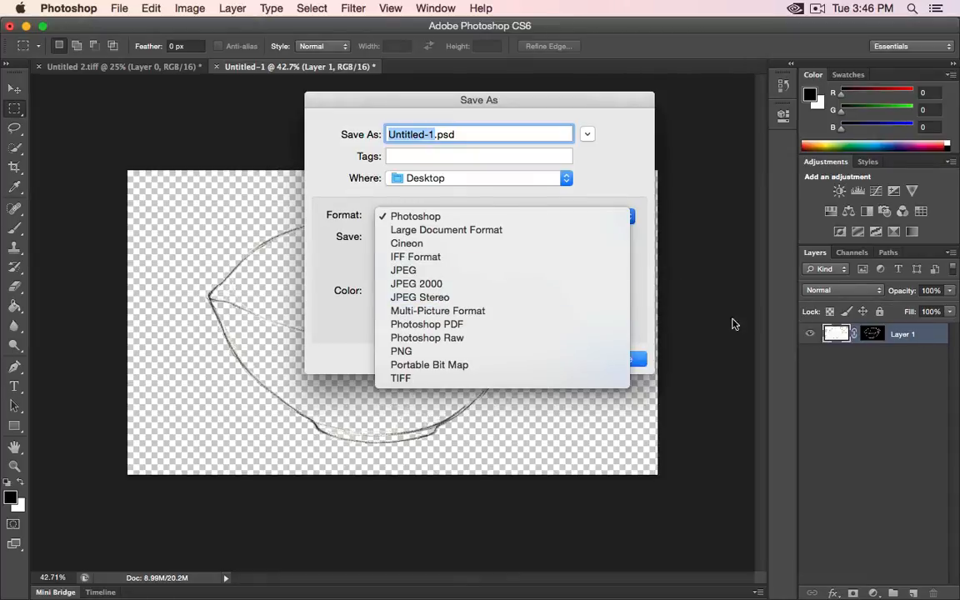
{"action": "left_click", "coordinate": [634, 172]}
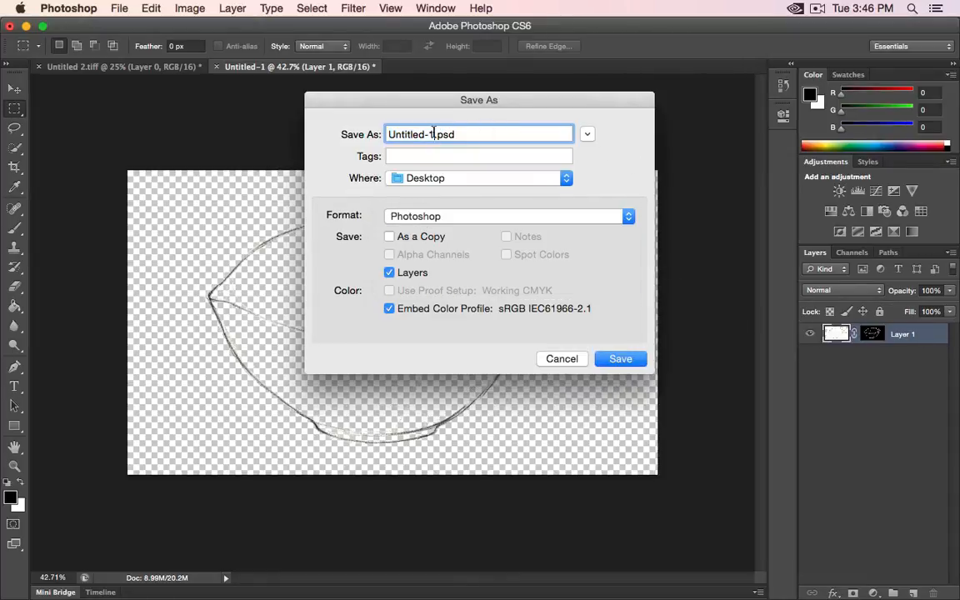
{"action": "type", "text": "scan"}
{"action": "left_click", "coordinate": [620, 359]}
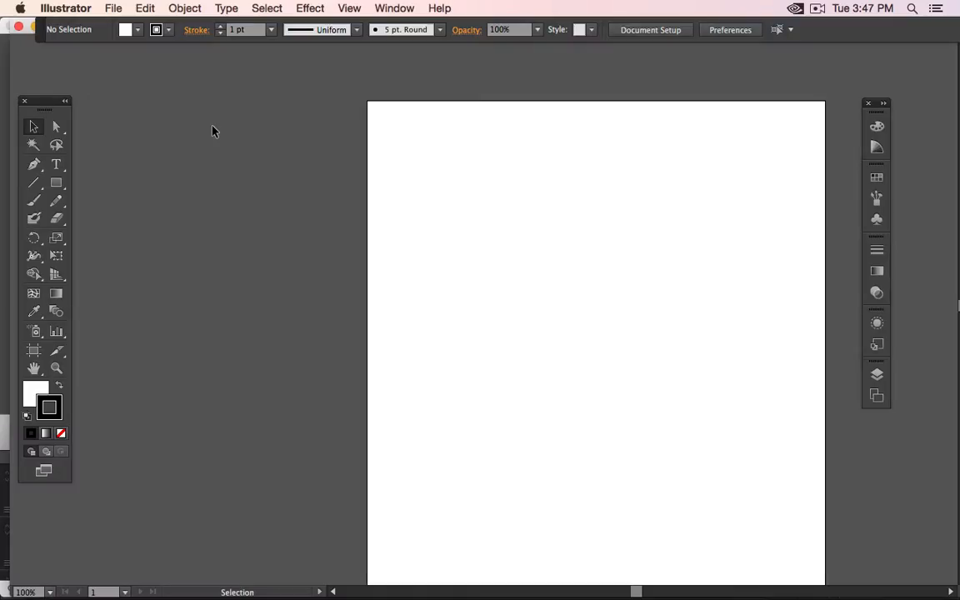
- Switch to Illustrator and place scan.psd from the Desktop into the blank document, accepting the 8-bit flat composite import
{"action": "scroll", "coordinate": [473, 189], "scroll_direction": "down", "scroll_amount": 1, "text": "alt"}
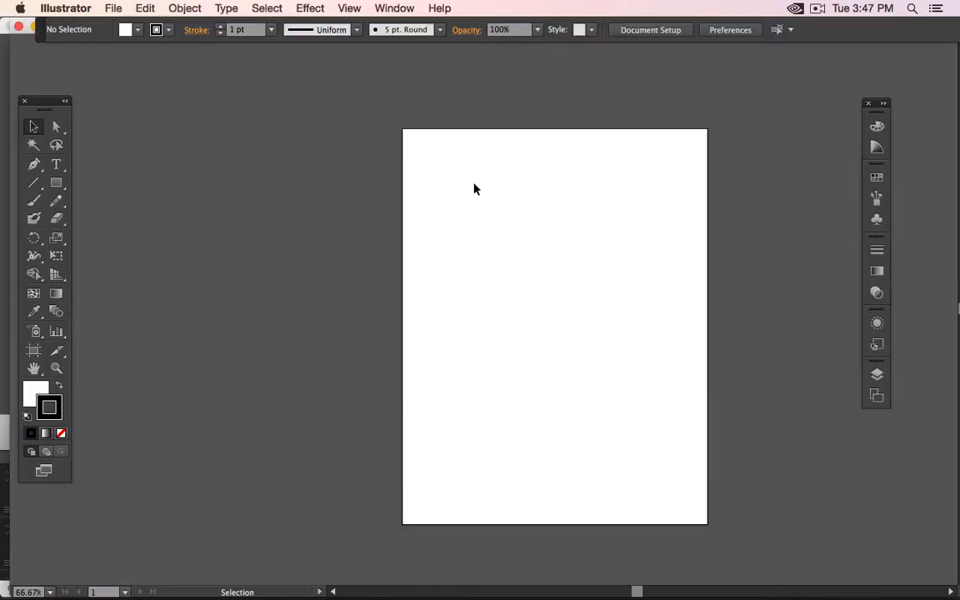
{"action": "scroll", "coordinate": [474, 188], "scroll_direction": "up", "scroll_amount": 1, "text": "alt"}
{"action": "left_click_drag", "start_coordinate": [563, 207], "coordinate": [437, 155]}
{"action": "scroll", "coordinate": [437, 156], "scroll_direction": "down", "scroll_amount": 1, "text": "alt"}
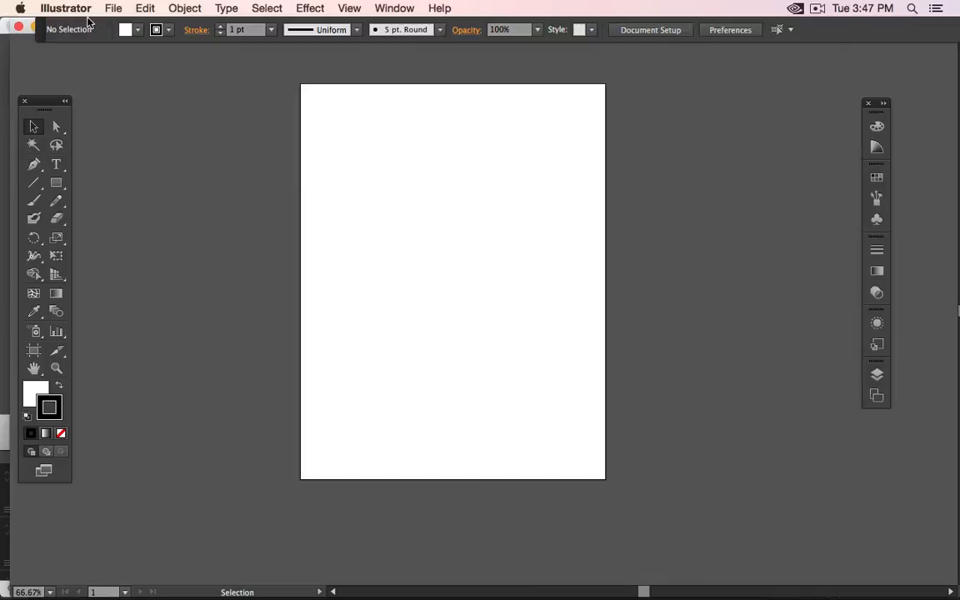
{"action": "left_click", "coordinate": [113, 8]}
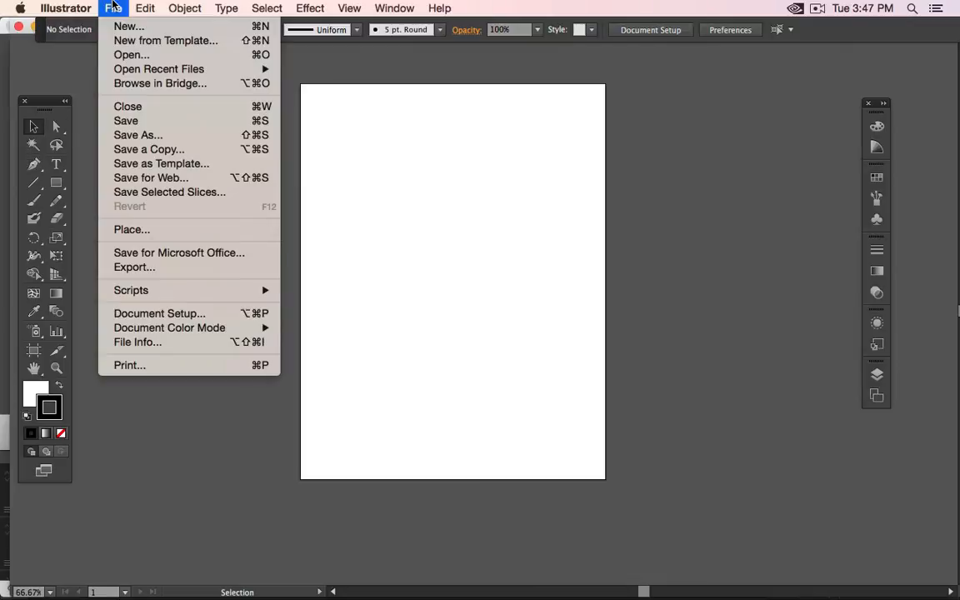
{"action": "left_click", "coordinate": [142, 228]}
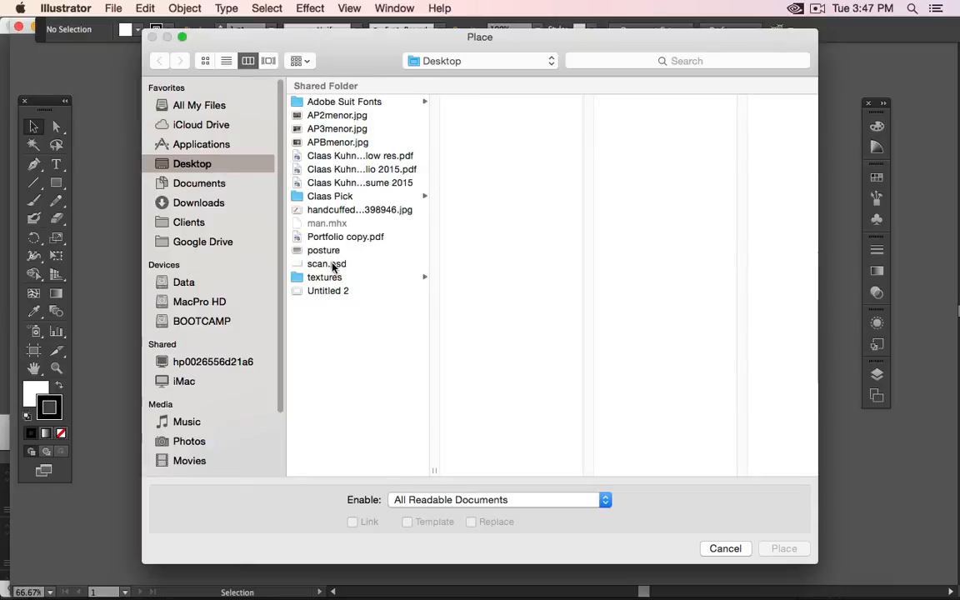
{"action": "left_click", "coordinate": [326, 263]}
{"action": "left_click", "coordinate": [791, 549]}
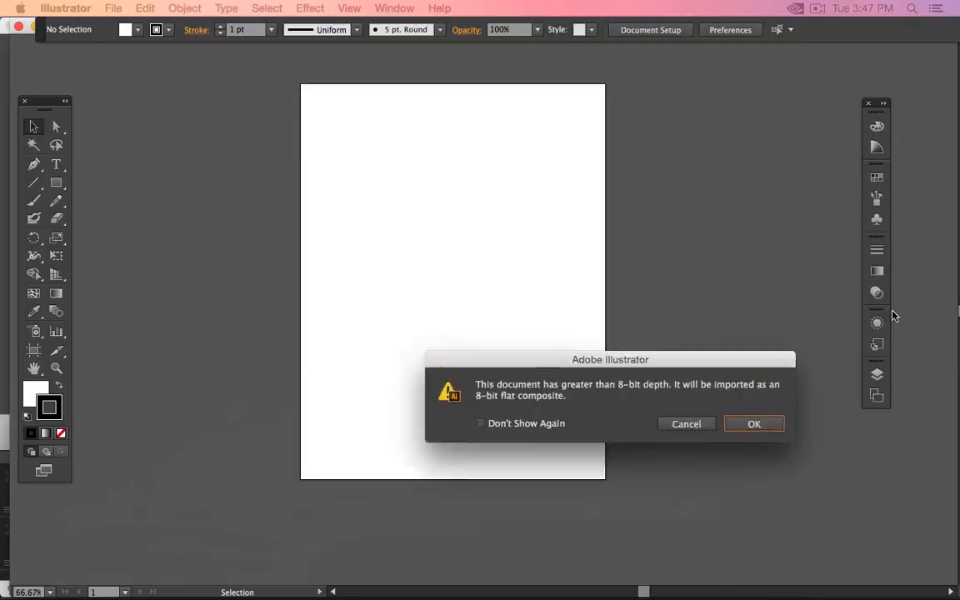
{"action": "left_click_drag", "start_coordinate": [716, 358], "coordinate": [503, 165]}
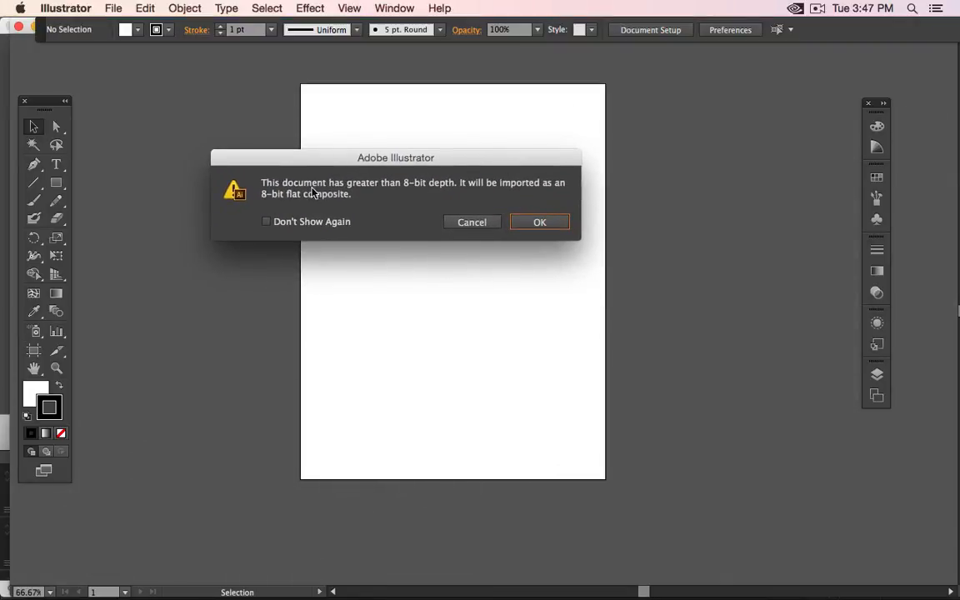
{"action": "left_click", "coordinate": [540, 223]}
- Move the placed bowl sketch to about the middle of the artboard and deselect it
{"action": "left_click_drag", "start_coordinate": [504, 268], "coordinate": [688, 261]}
{"action": "left_click_drag", "start_coordinate": [627, 294], "coordinate": [450, 265]}
{"action": "left_click", "coordinate": [702, 283]}
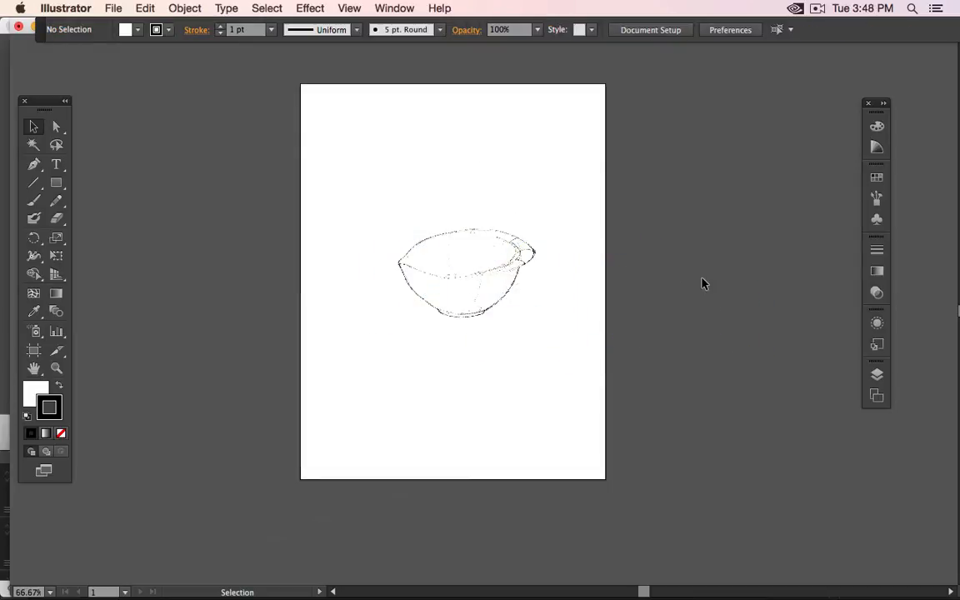
- Scale the placed bowl sketch down to roughly half its size from its lower-right corner and deselect it
{"action": "scroll", "coordinate": [492, 229], "scroll_direction": "up", "scroll_amount": 2}
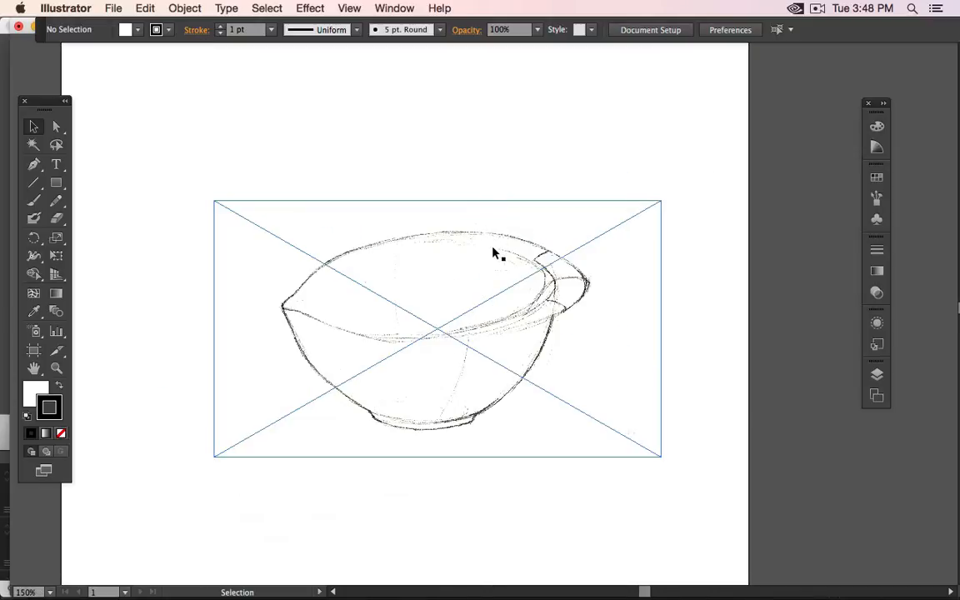
{"action": "scroll", "coordinate": [493, 252], "scroll_direction": "down", "scroll_amount": 1}
{"action": "left_click", "coordinate": [526, 269]}
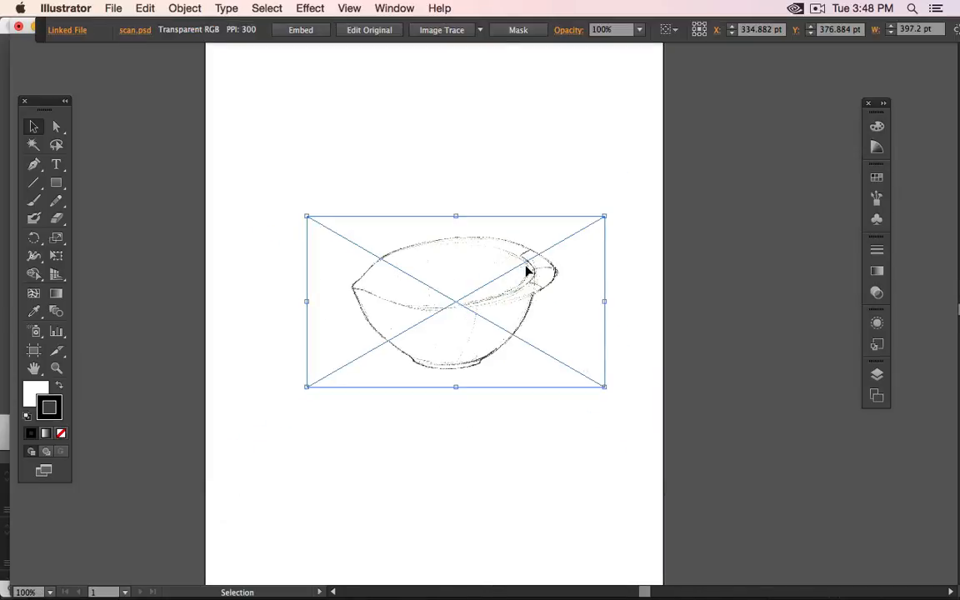
{"action": "left_click_drag", "start_coordinate": [598, 382], "coordinate": [467, 307]}
{"action": "left_click", "coordinate": [472, 253]}
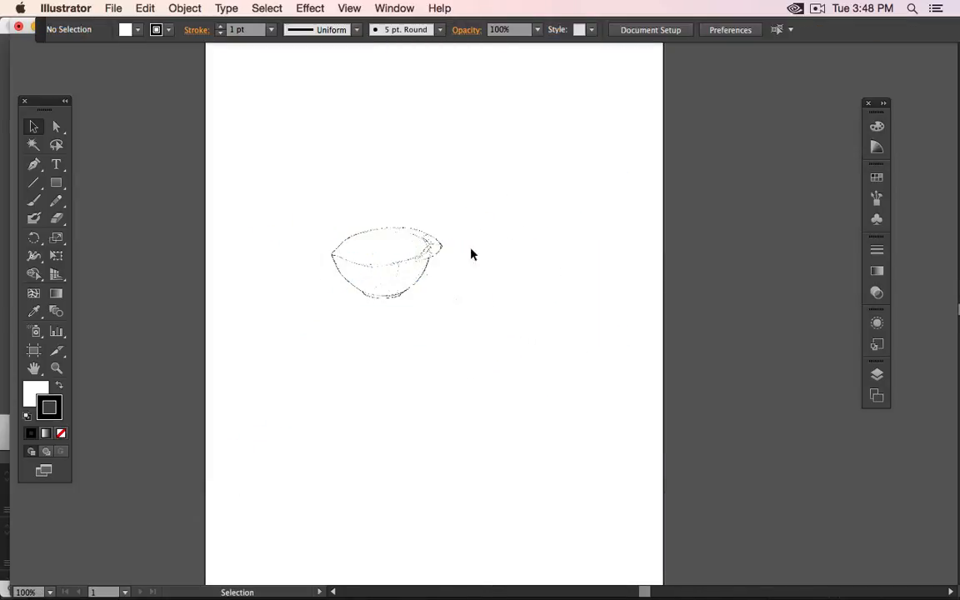
- Undo the last reduction in size of the placed bowl sketch
{"action": "left_click", "coordinate": [427, 274]}
{"action": "key", "text": "super+z"}
- Try enlarging the placed bowl sketch beyond the artboard, up to about 1664 pt wide, and undo each enlargement
{"action": "left_click_drag", "start_coordinate": [605, 386], "coordinate": [936, 576]}
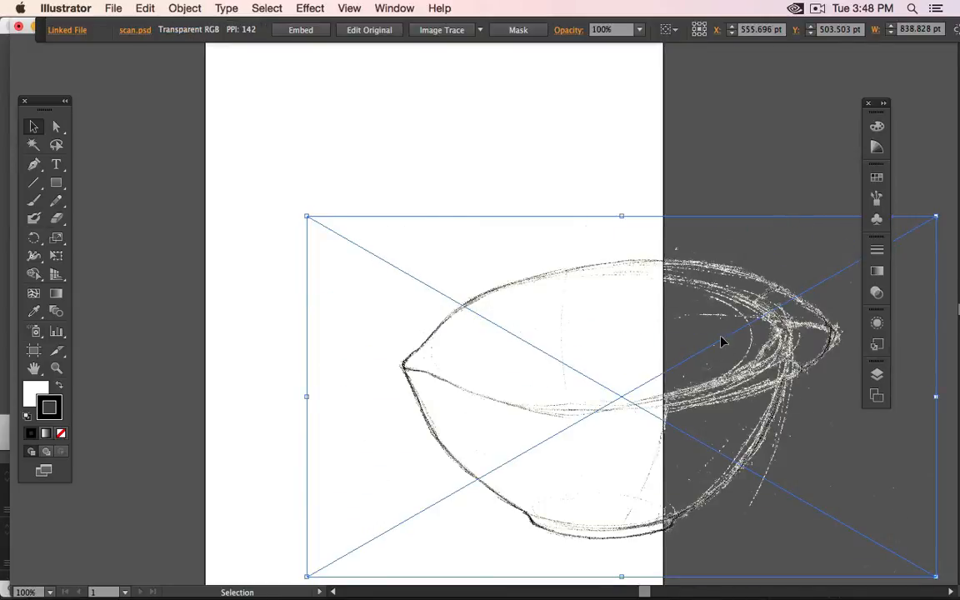
{"action": "key", "text": "super+z"}
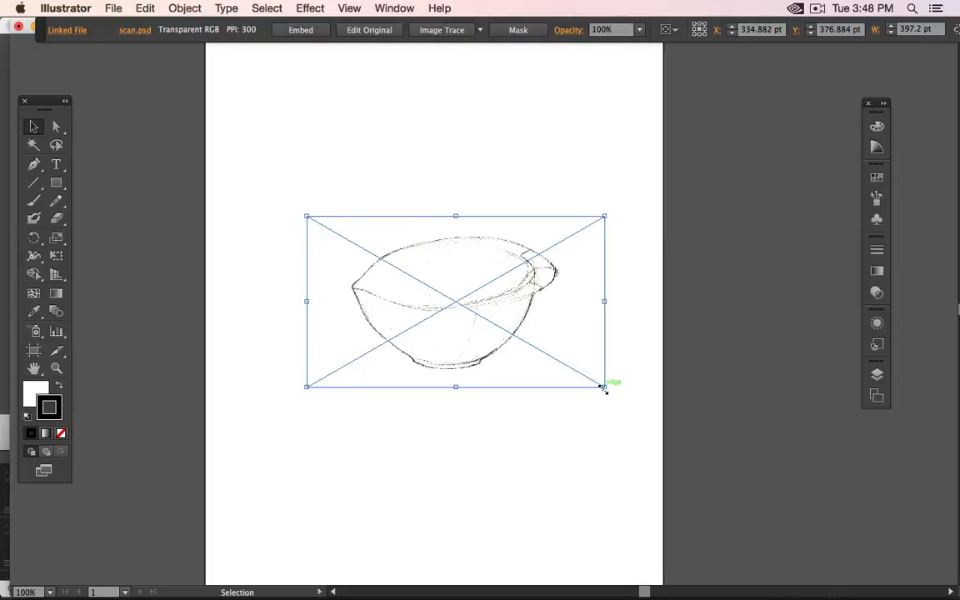
{"action": "scroll", "coordinate": [583, 349], "scroll_direction": "down", "scroll_amount": 1}
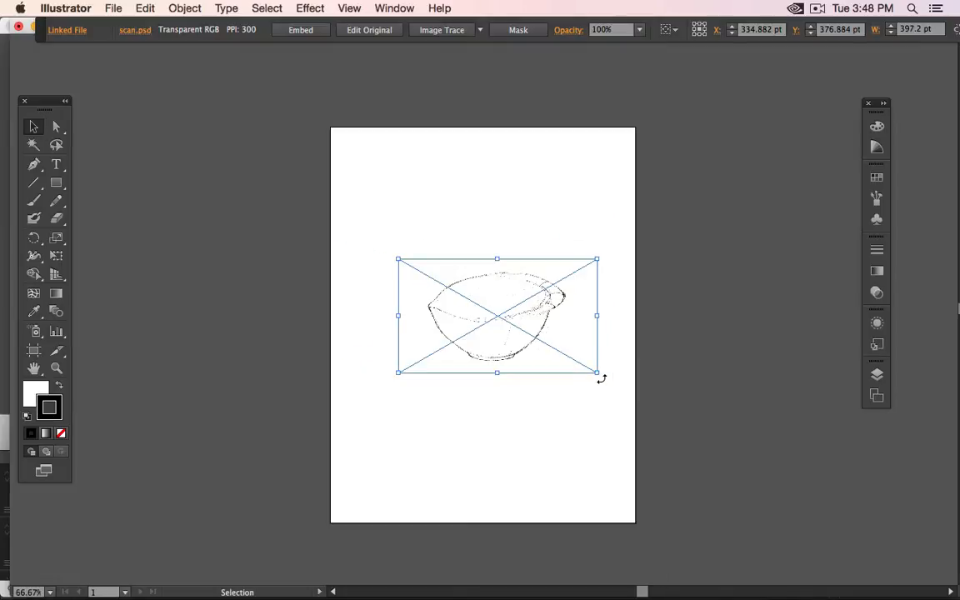
{"action": "left_click_drag", "start_coordinate": [597, 375], "coordinate": [702, 433]}
{"action": "scroll", "coordinate": [635, 348], "scroll_direction": "down", "scroll_amount": 1}
{"action": "scroll", "coordinate": [635, 348], "scroll_direction": "down", "scroll_amount": 1}
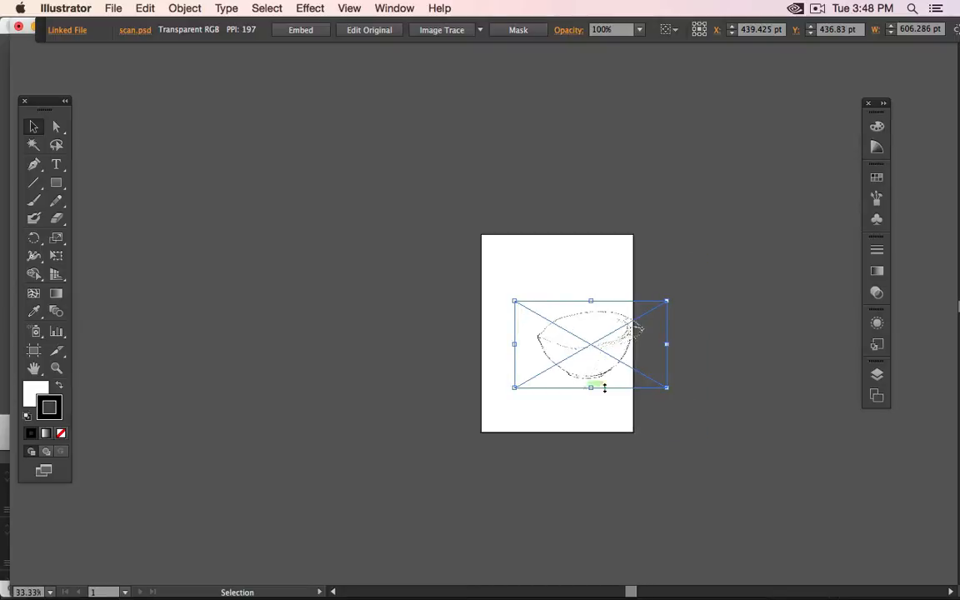
{"action": "left_click_drag", "start_coordinate": [670, 390], "coordinate": [930, 538]}
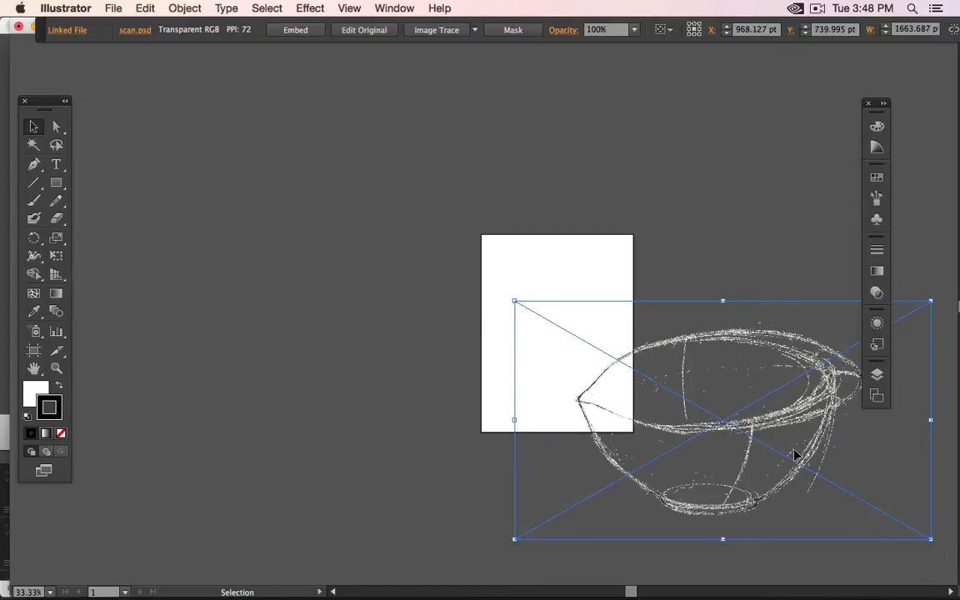
{"action": "key", "text": "super+z"}
{"action": "key", "text": "super+z"}
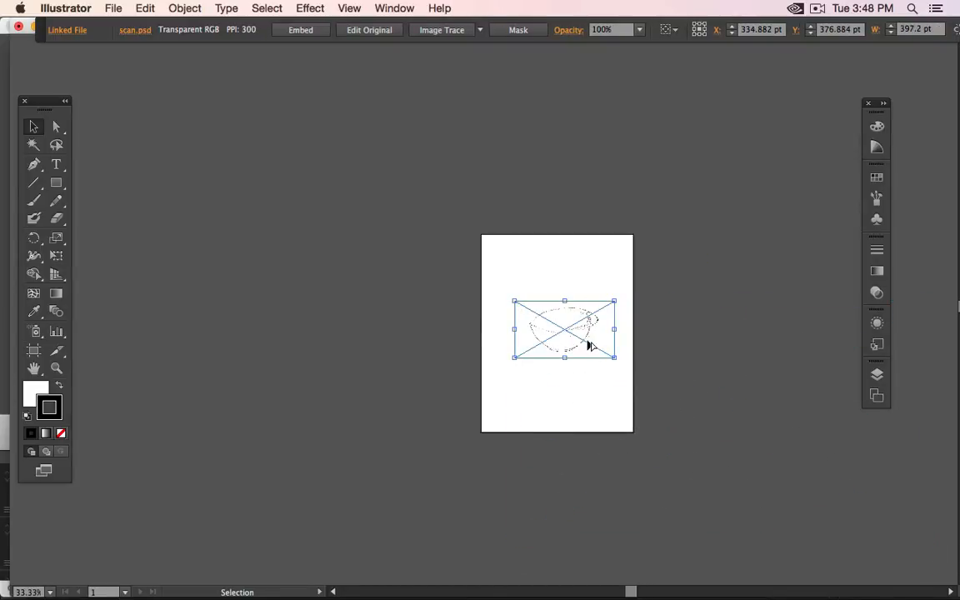
- Move the bowl sketch to the horizontal middle of the artboard, slightly above center, rotate it slightly clockwise and deselect it
{"action": "scroll", "coordinate": [588, 341], "scroll_direction": "up", "scroll_amount": 3}
{"action": "scroll", "coordinate": [588, 342], "scroll_direction": "up", "scroll_amount": 1}
{"action": "left_click", "coordinate": [533, 113]}
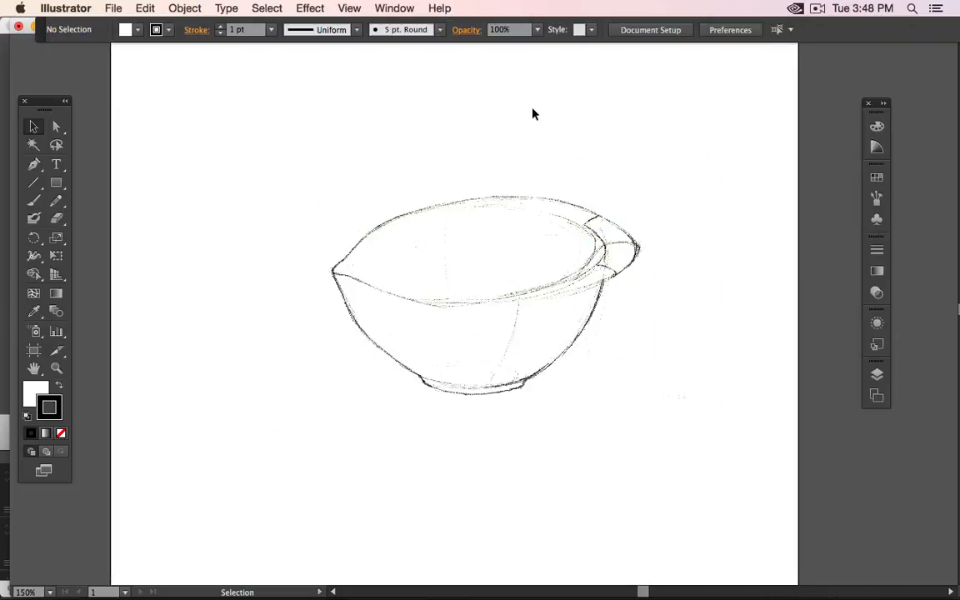
{"action": "scroll", "coordinate": [532, 112], "scroll_direction": "down", "scroll_amount": 1}
{"action": "left_click_drag", "start_coordinate": [574, 215], "coordinate": [336, 224]}
{"action": "left_click_drag", "start_coordinate": [204, 253], "coordinate": [467, 274]}
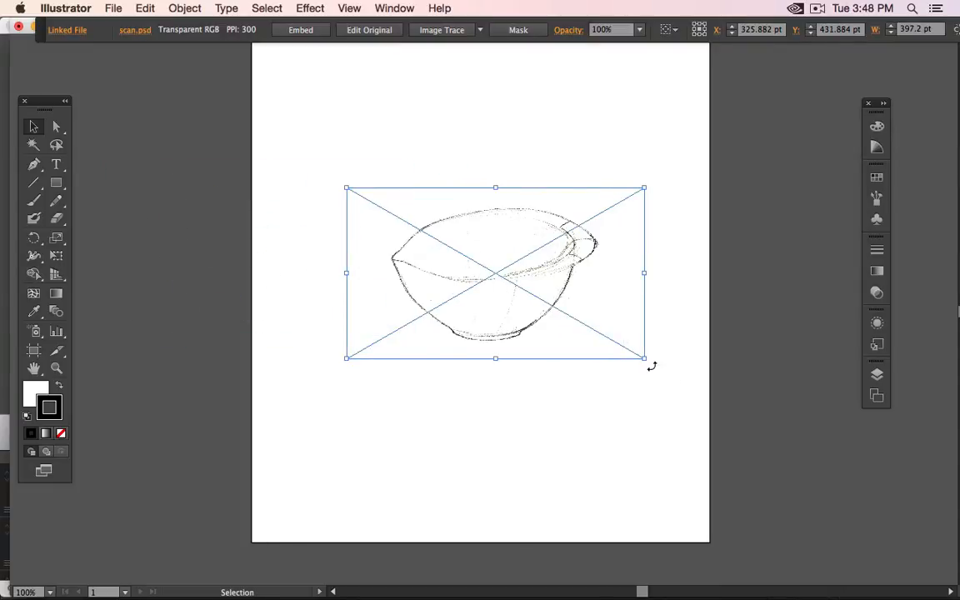
{"action": "left_click_drag", "start_coordinate": [652, 366], "coordinate": [651, 375]}
{"action": "left_click", "coordinate": [671, 334]}
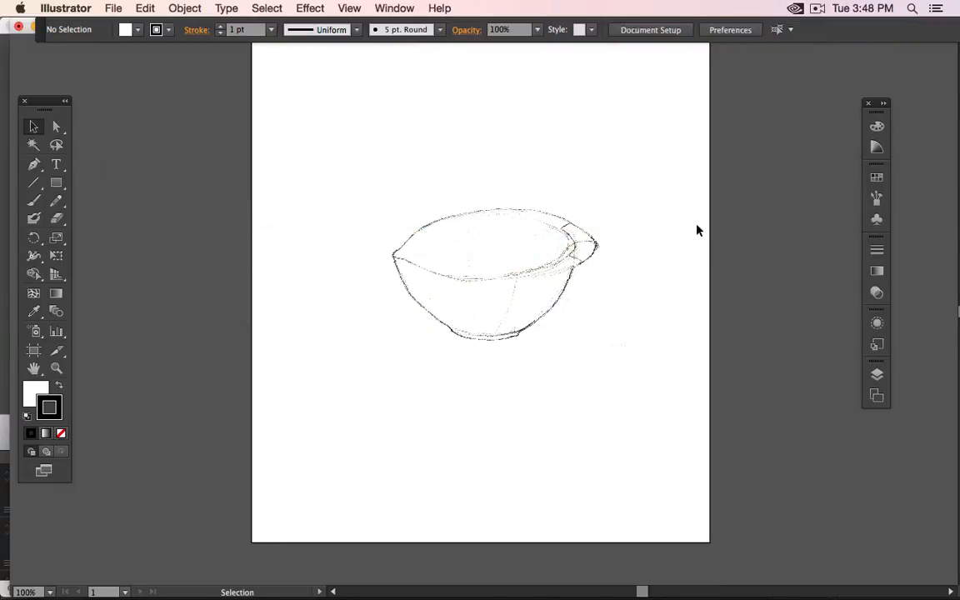
- Add a new layer above the bowl sketch's layer and name it Text
{"action": "scroll", "coordinate": [578, 133], "scroll_direction": "up", "scroll_amount": 1}
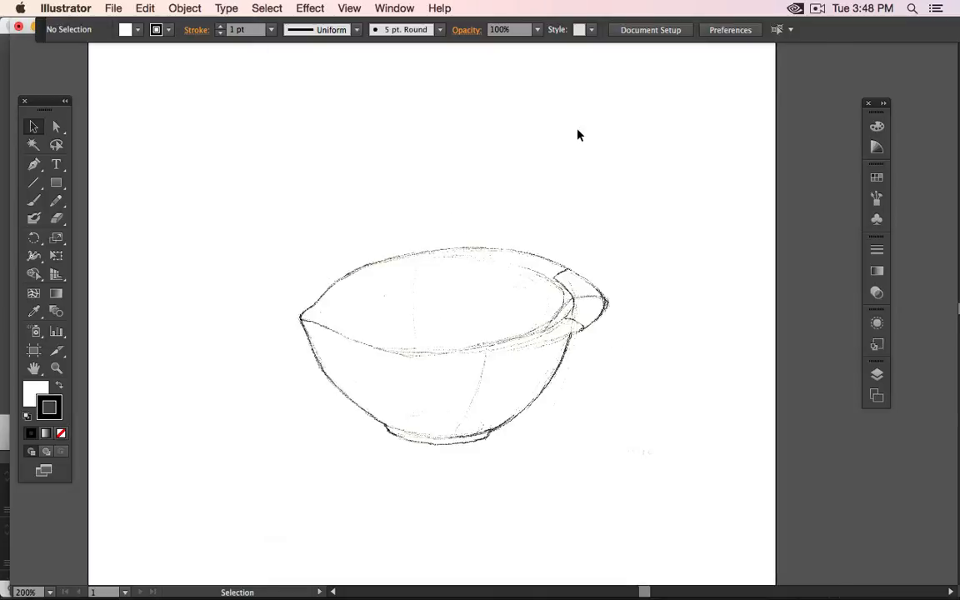
{"action": "left_click_drag", "start_coordinate": [621, 205], "coordinate": [560, 140]}
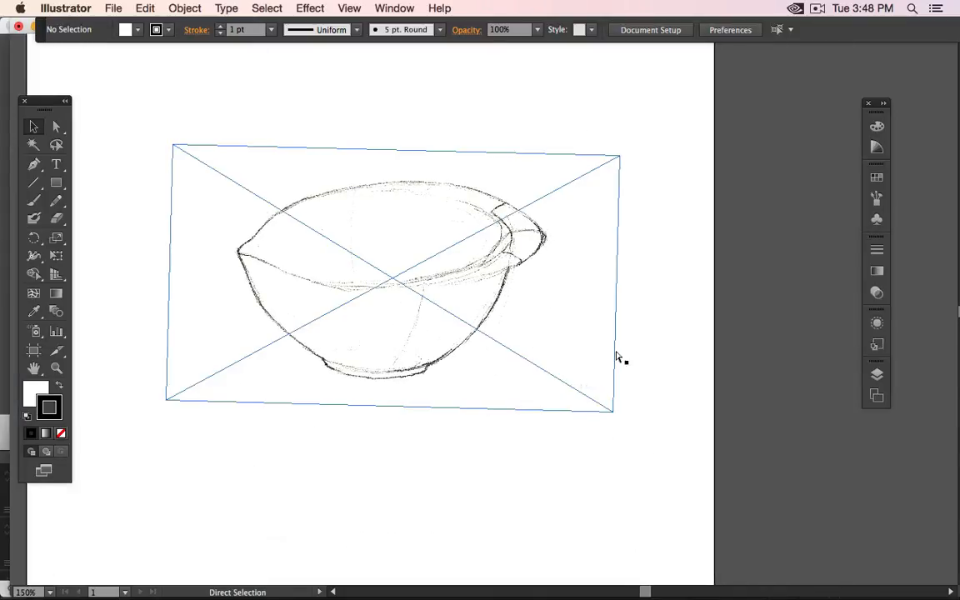
{"action": "left_click", "coordinate": [883, 372]}
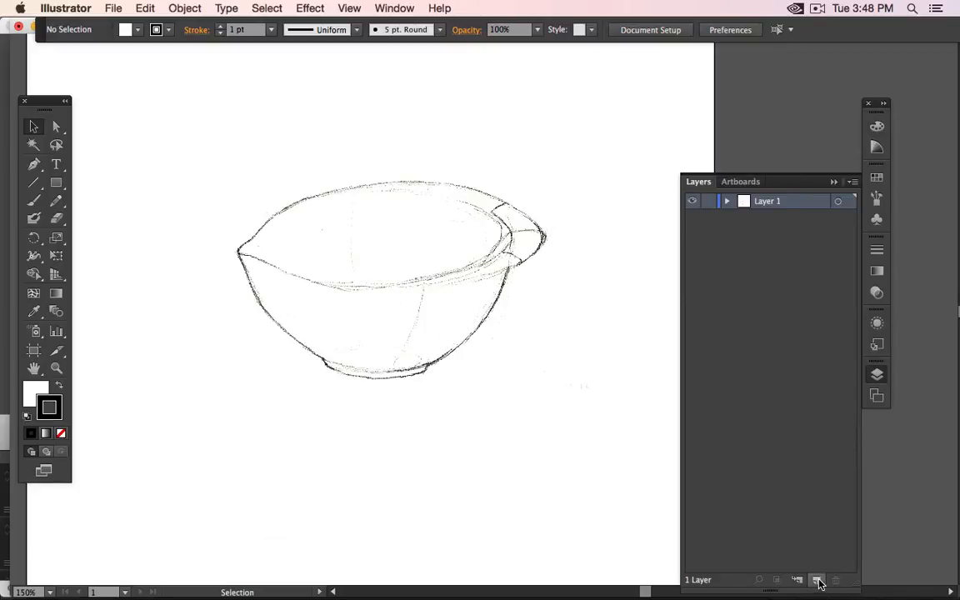
{"action": "left_click", "coordinate": [394, 7]}
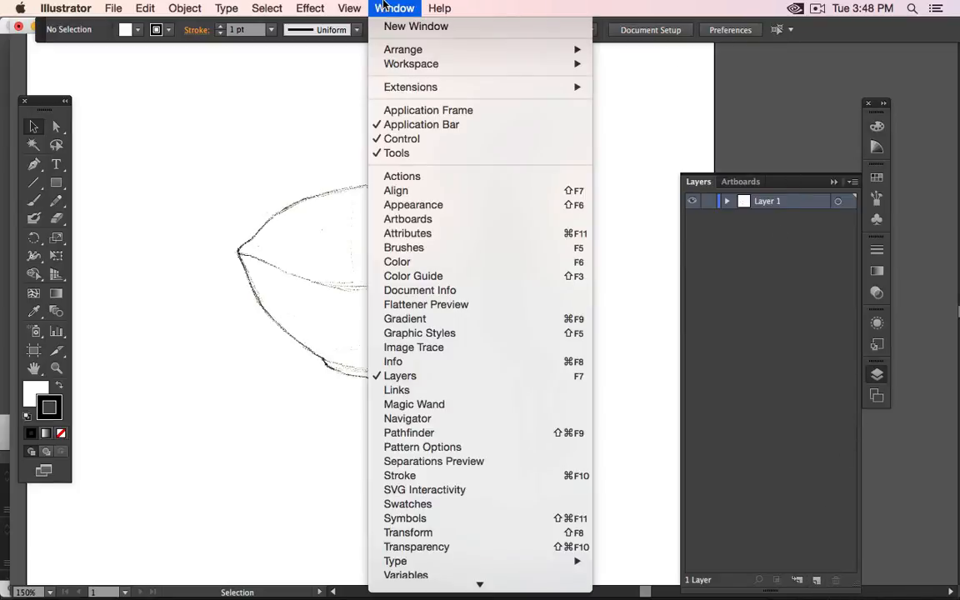
{"action": "left_click", "coordinate": [423, 376]}
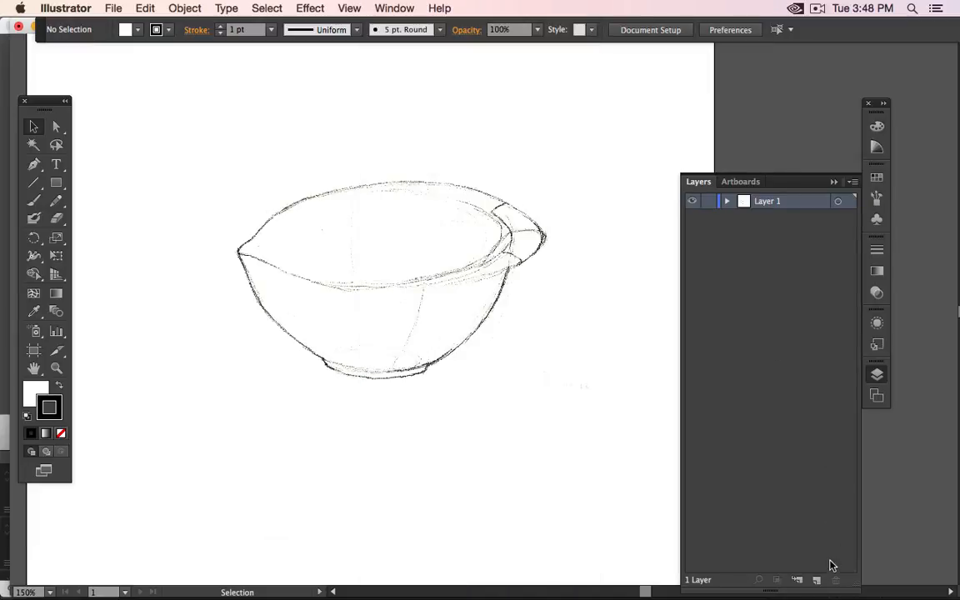
{"action": "left_click", "coordinate": [817, 579]}
{"action": "double_click", "coordinate": [767, 202]}
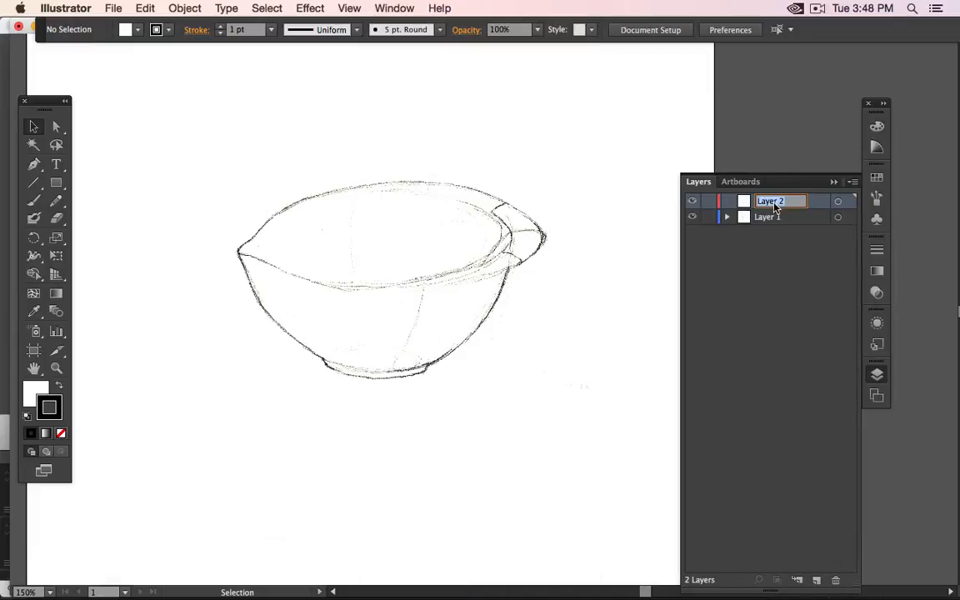
{"action": "type", "text": "Text"}
{"action": "key", "text": "Return"}
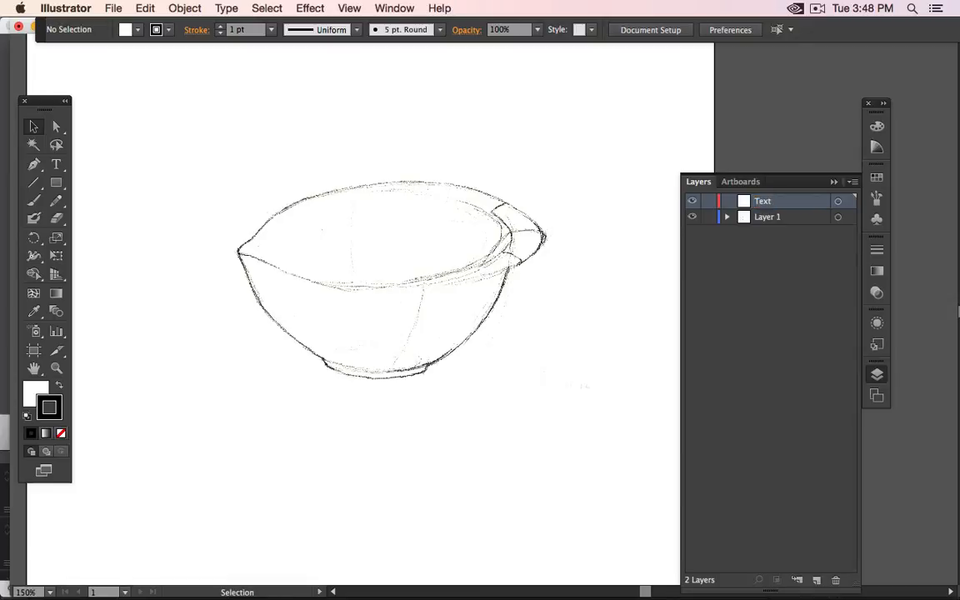
- Rename the layer holding the bowl sketch as Images
{"action": "double_click", "coordinate": [771, 217]}
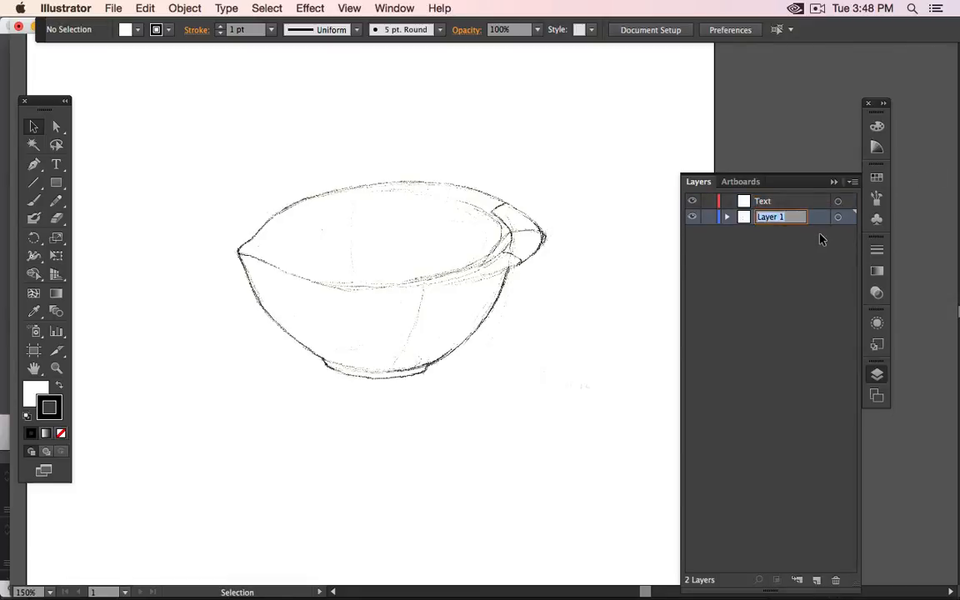
{"action": "type", "text": "Images"}
{"action": "key", "text": "Return"}
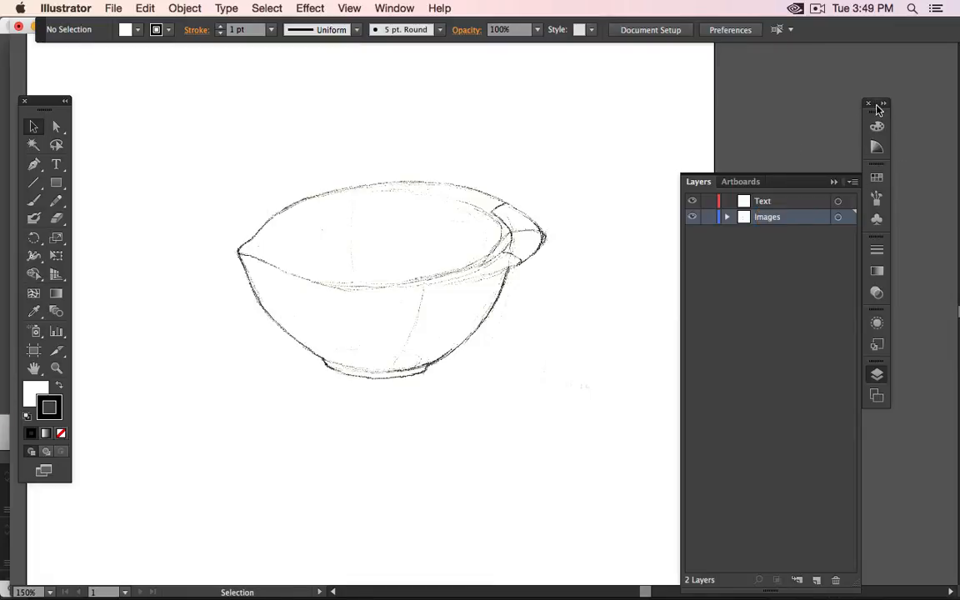
- Hide the Images layer briefly, show it again and lock it
{"action": "left_click_drag", "start_coordinate": [875, 104], "coordinate": [931, 56]}
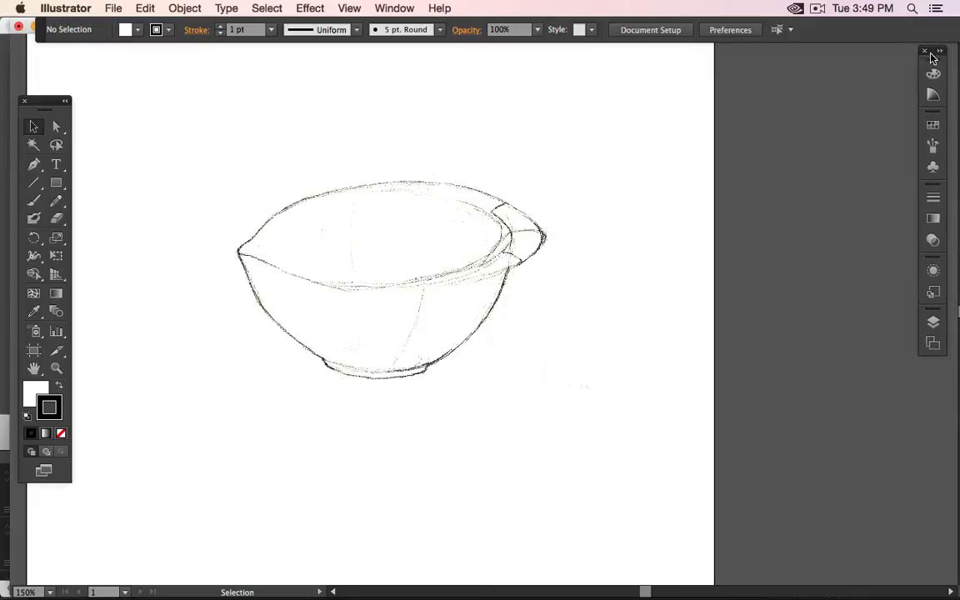
{"action": "left_click", "coordinate": [932, 321]}
{"action": "left_click", "coordinate": [748, 216]}
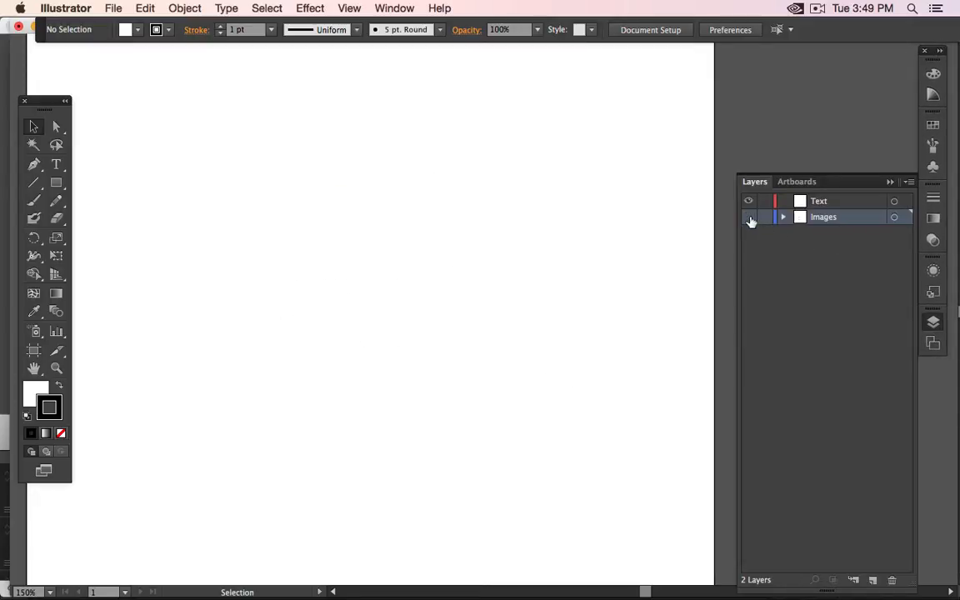
{"action": "left_click", "coordinate": [748, 216]}
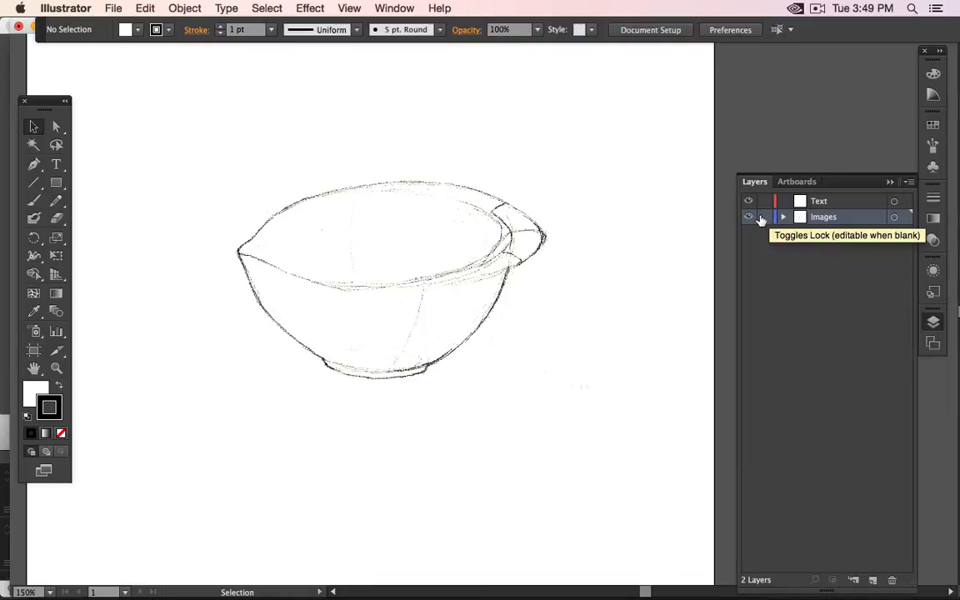
{"action": "left_click", "coordinate": [764, 217]}
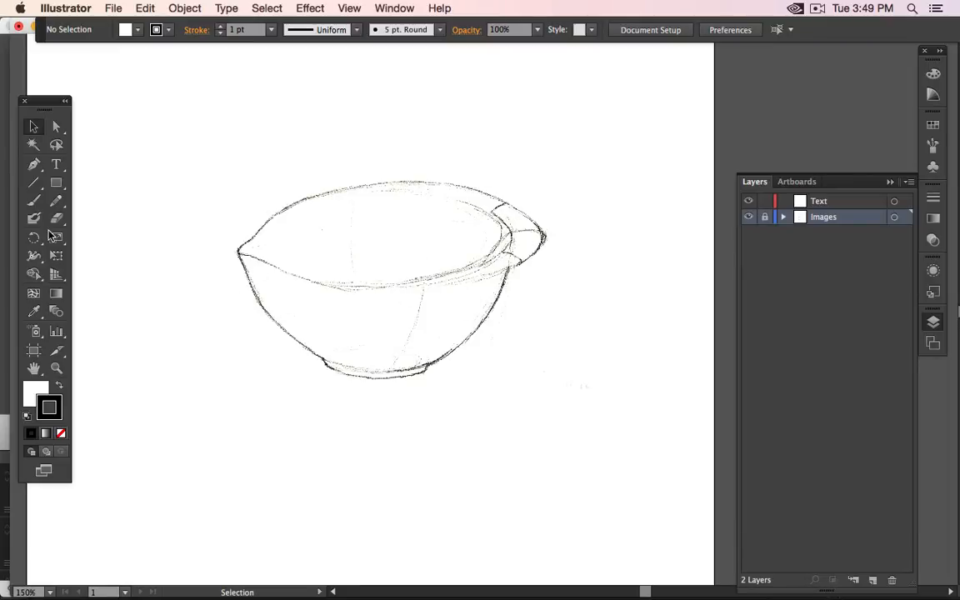
- On the Text layer, add the label "Overmolded Handle" above the bowl's handle
{"action": "left_click", "coordinate": [57, 165]}
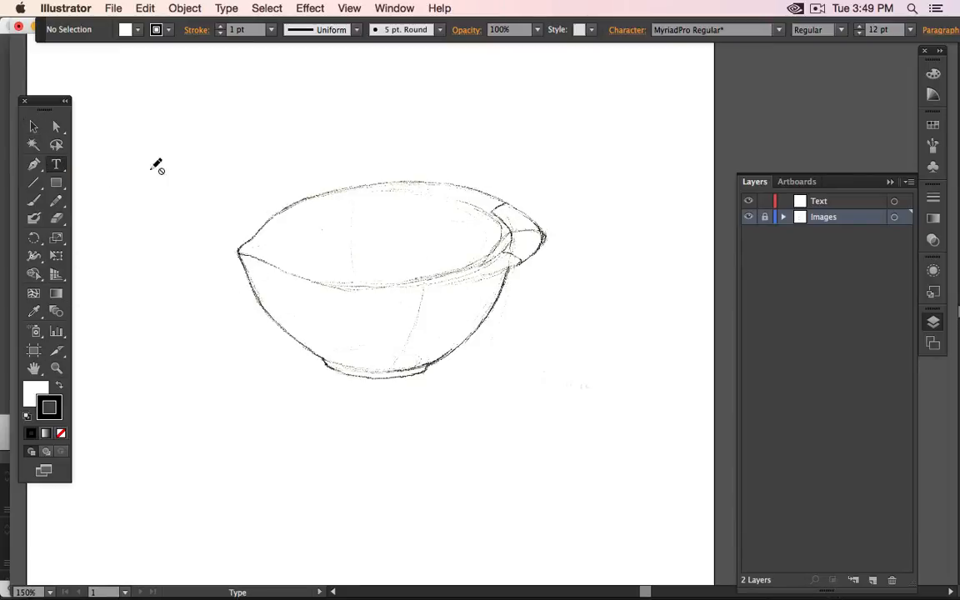
{"action": "left_click", "coordinate": [823, 200]}
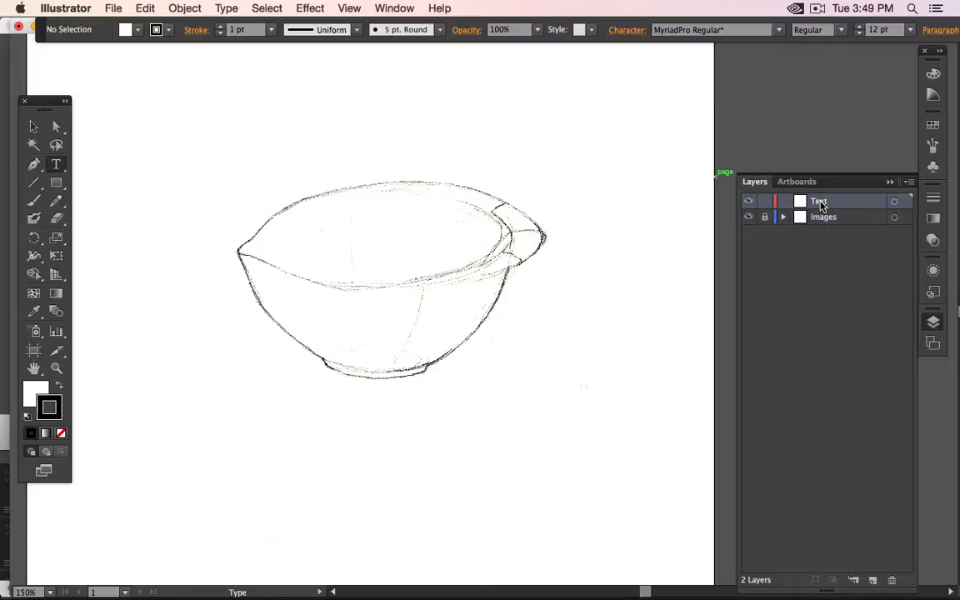
{"action": "left_click", "coordinate": [515, 161]}
{"action": "type", "text": "Overmold"}
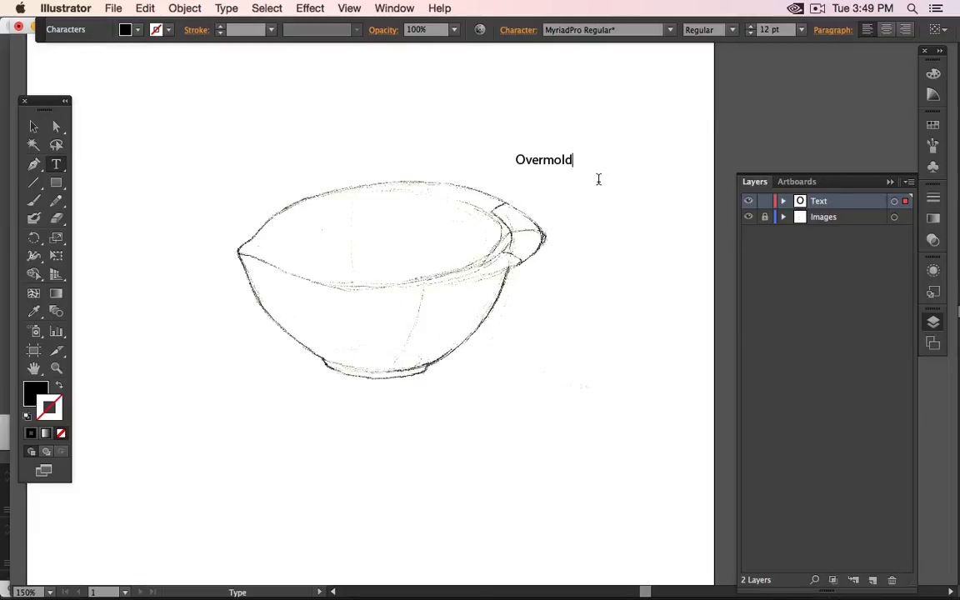
{"action": "type", "text": "ed Handle"}
{"action": "left_click", "coordinate": [33, 126]}
- Add the label "Removable Foot Ring" to the lower right of the bowl, near its base
{"action": "left_click", "coordinate": [56, 165]}
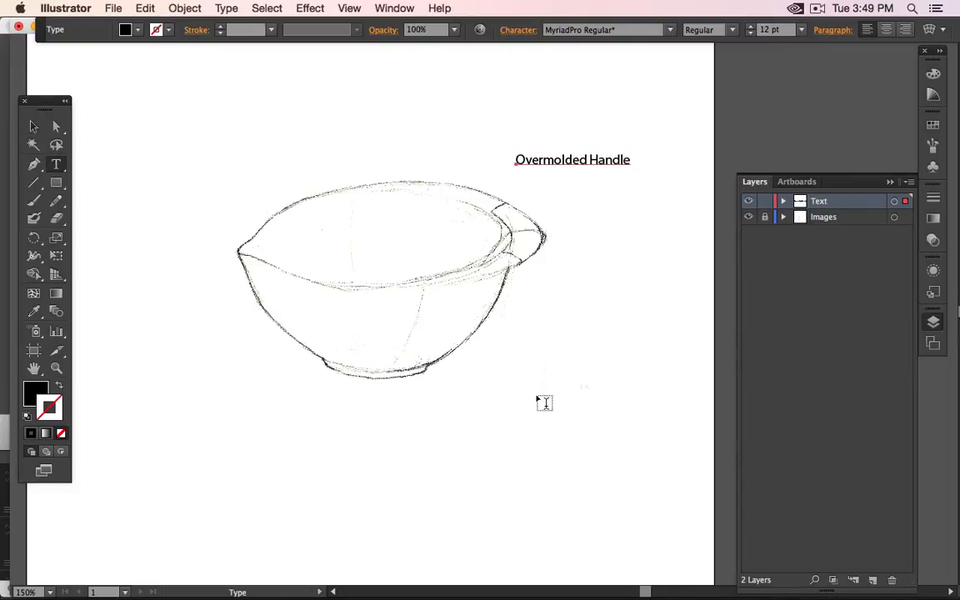
{"action": "left_click", "coordinate": [511, 355]}
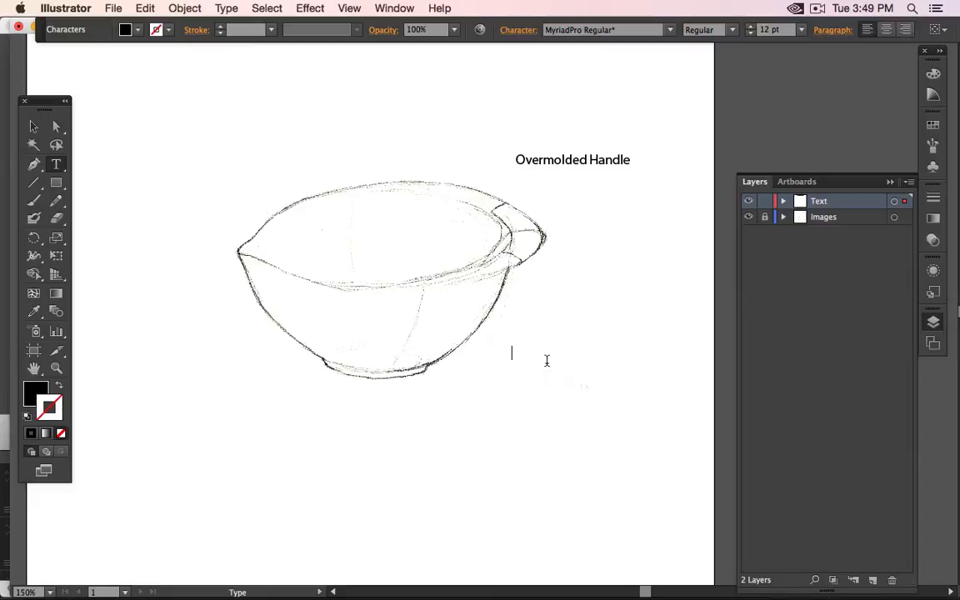
{"action": "type", "text": "Re "}
{"action": "type", "text": "ovable Foot Ring"}
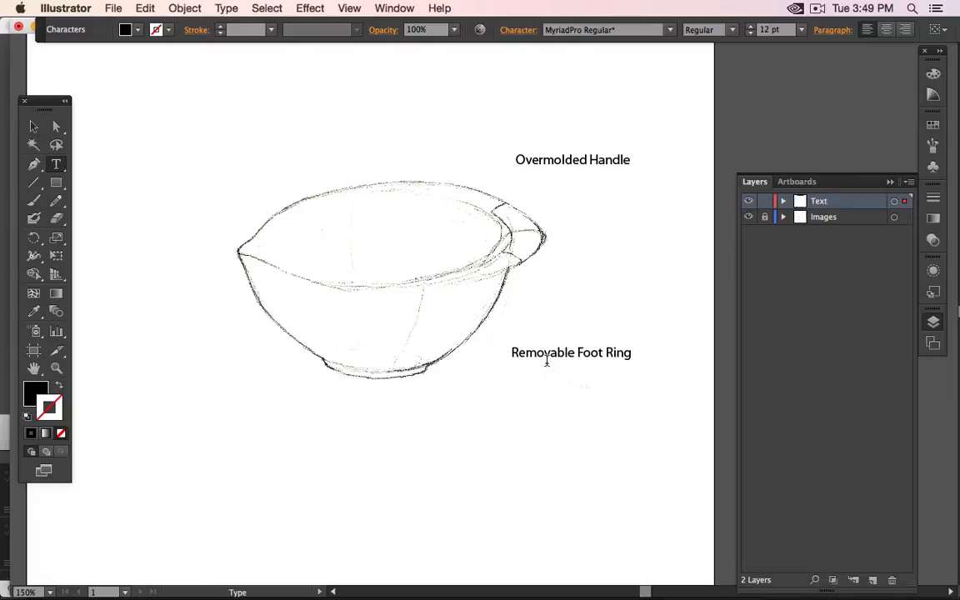
{"action": "left_click", "coordinate": [33, 126]}
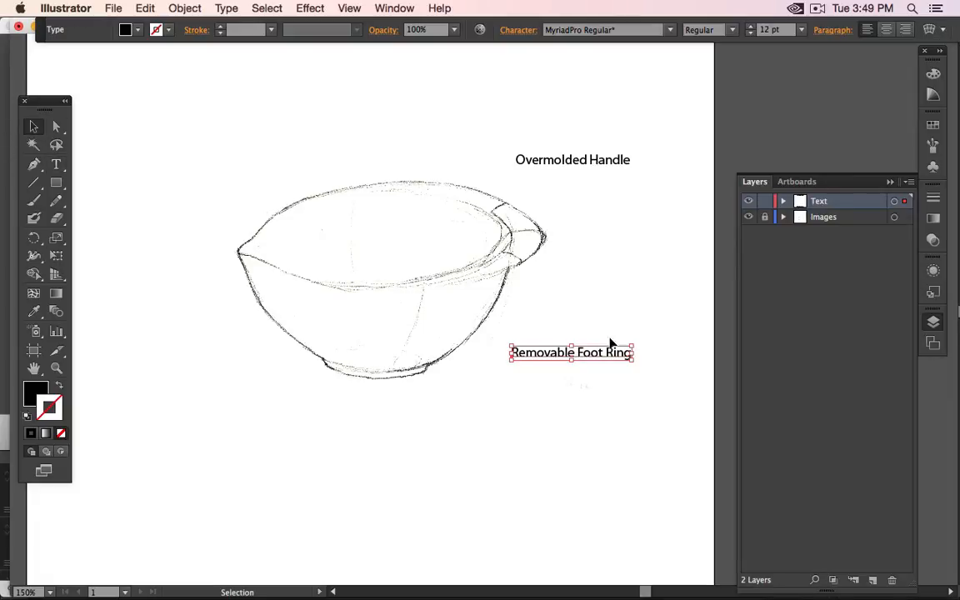
- Move the Removable Foot Ring label down and left toward the base, and the Overmolded Handle label down closer to the handle
{"action": "left_click", "coordinate": [610, 339]}
{"action": "left_click_drag", "start_coordinate": [560, 356], "coordinate": [536, 393]}
{"action": "left_click_drag", "start_coordinate": [551, 166], "coordinate": [557, 189]}
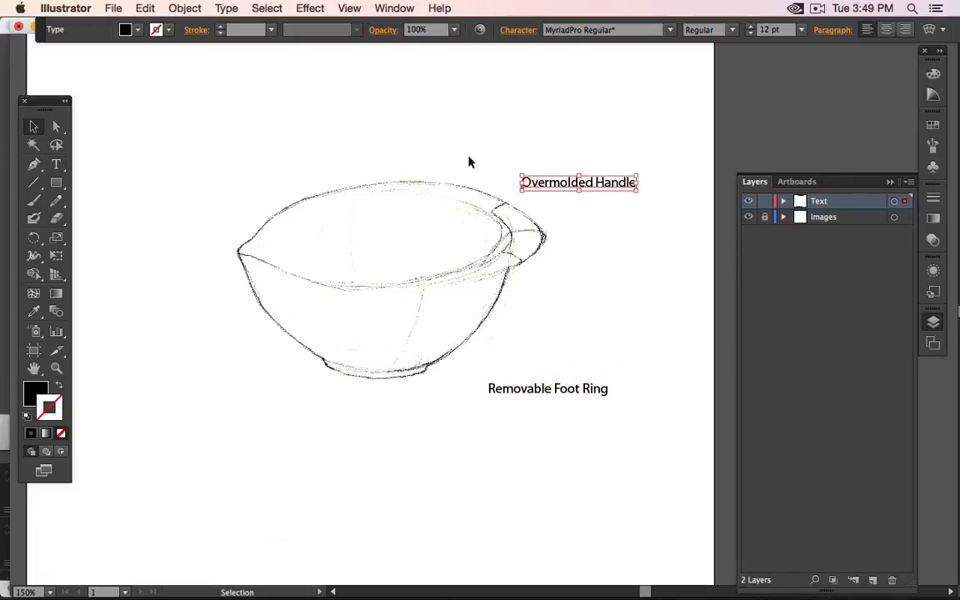
{"action": "left_click", "coordinate": [305, 117]}
- Add the title "Handmixer Bowl Concept" to the upper left of the bowl sketch and deselect it
{"action": "left_click", "coordinate": [56, 164]}
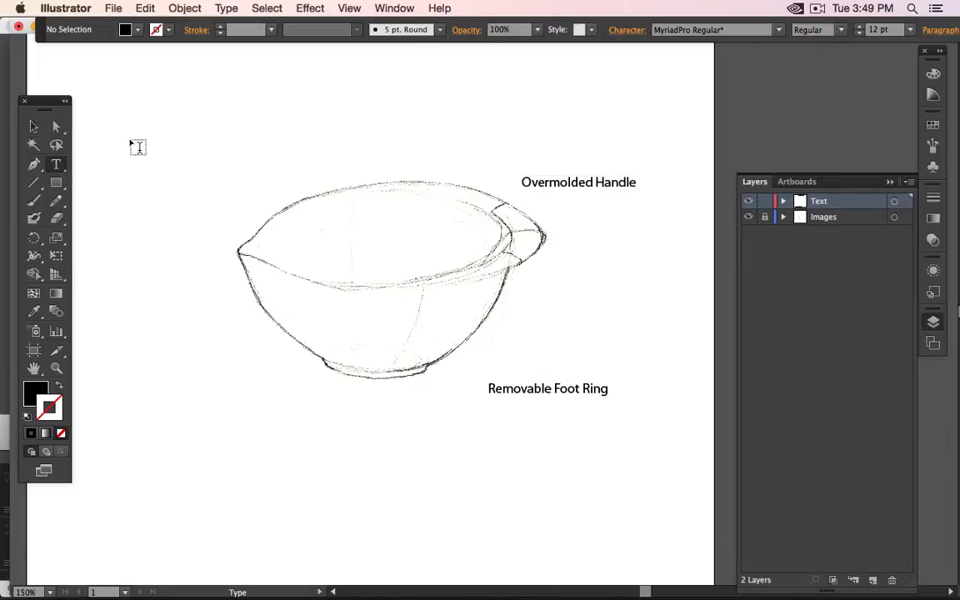
{"action": "left_click", "coordinate": [159, 102]}
{"action": "type", "text": "H"}
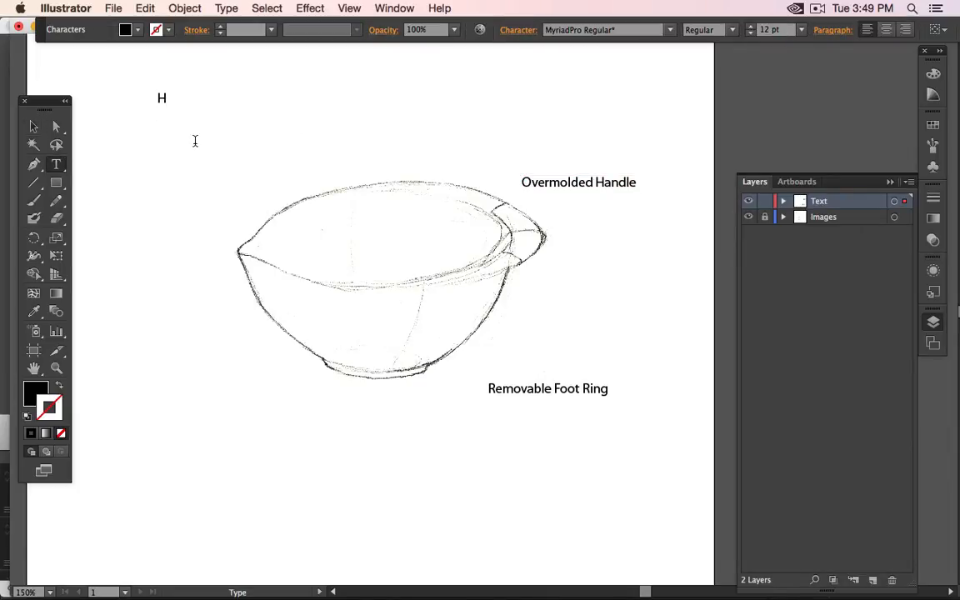
{"action": "type", "text": "andmixer Bowl C"}
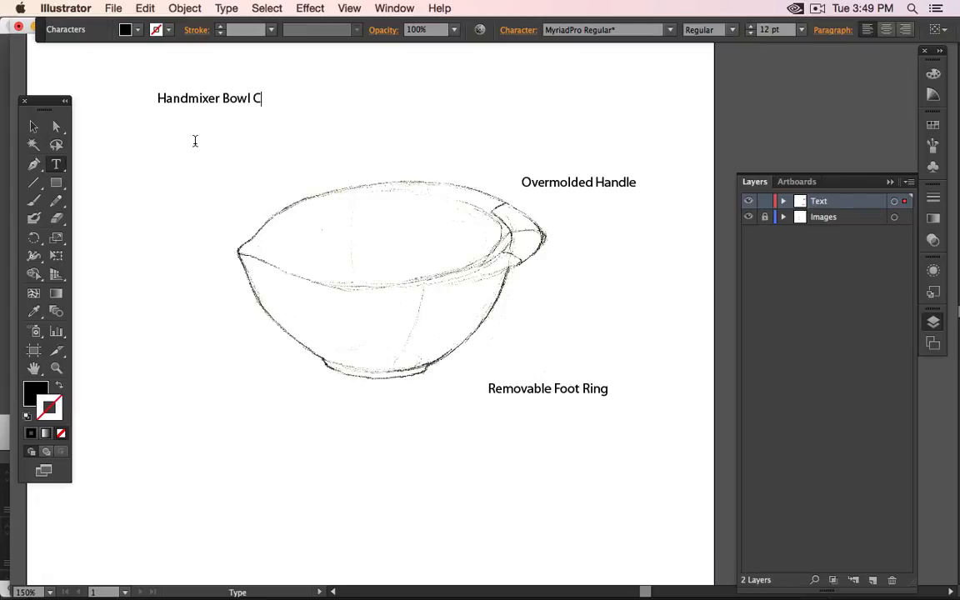
{"action": "type", "text": "oncept"}
{"action": "key", "text": "Escape"}
{"action": "left_click", "coordinate": [304, 201]}
{"action": "key", "text": "super+1"}
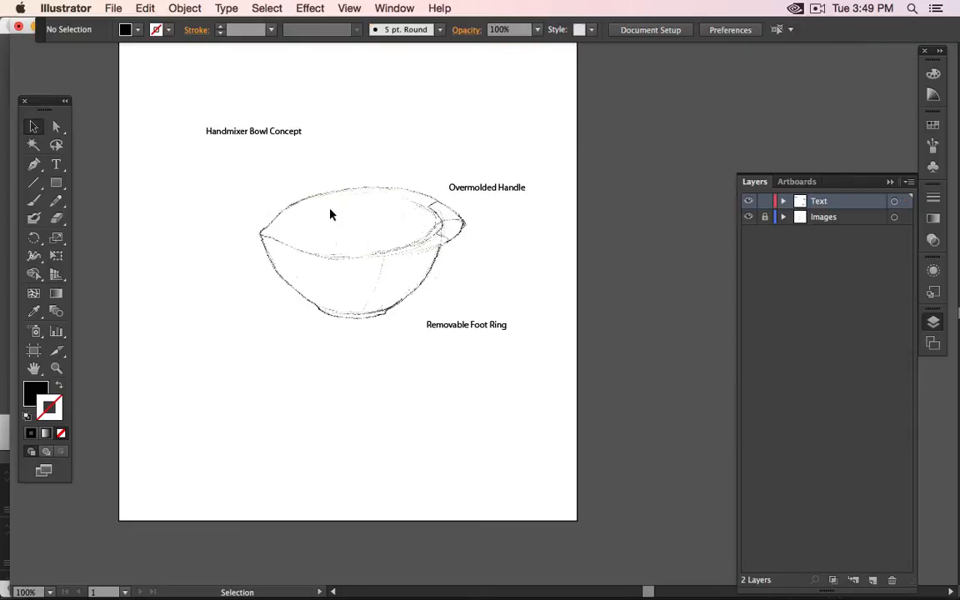
{"action": "key", "text": "super+equal"}
{"action": "left_click_drag", "start_coordinate": [379, 150], "coordinate": [437, 158]}
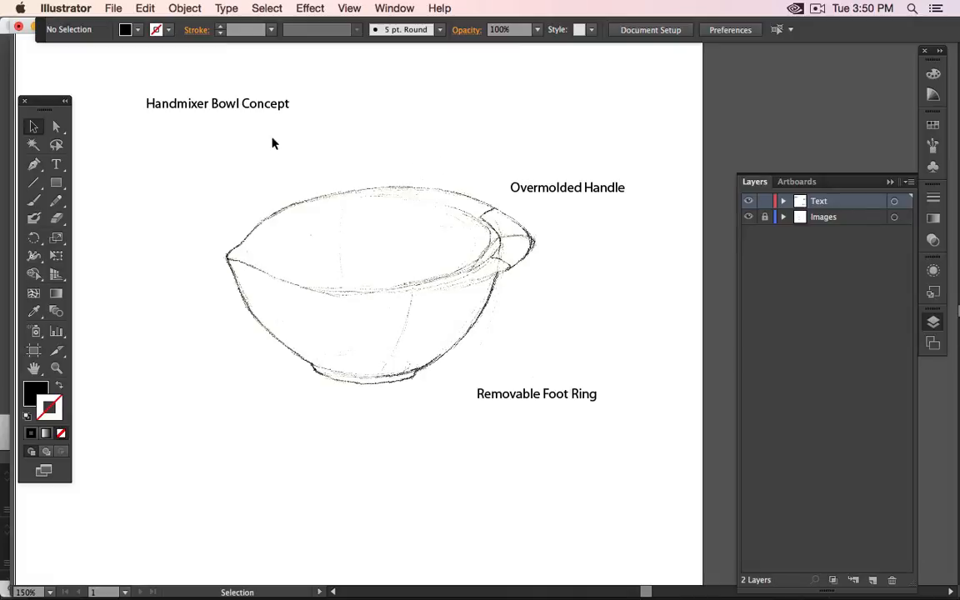
- Set the font of the title "Handmixer Bowl Concept" to Univers LT 47 CondensedLt and deselect it
{"action": "left_click", "coordinate": [241, 106]}
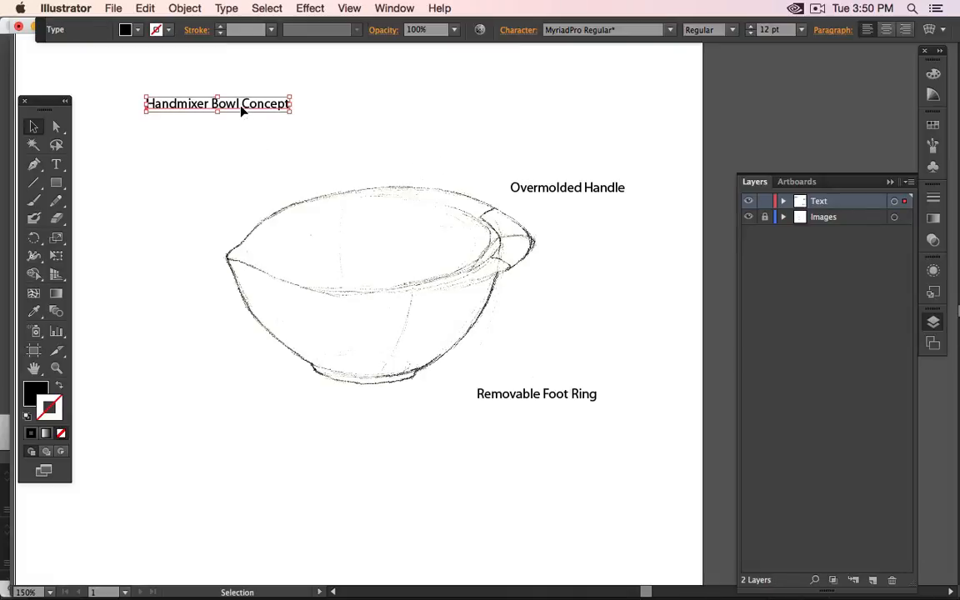
{"action": "left_click", "coordinate": [670, 31]}
{"action": "scroll", "coordinate": [666, 154], "scroll_direction": "up", "scroll_amount": 15}
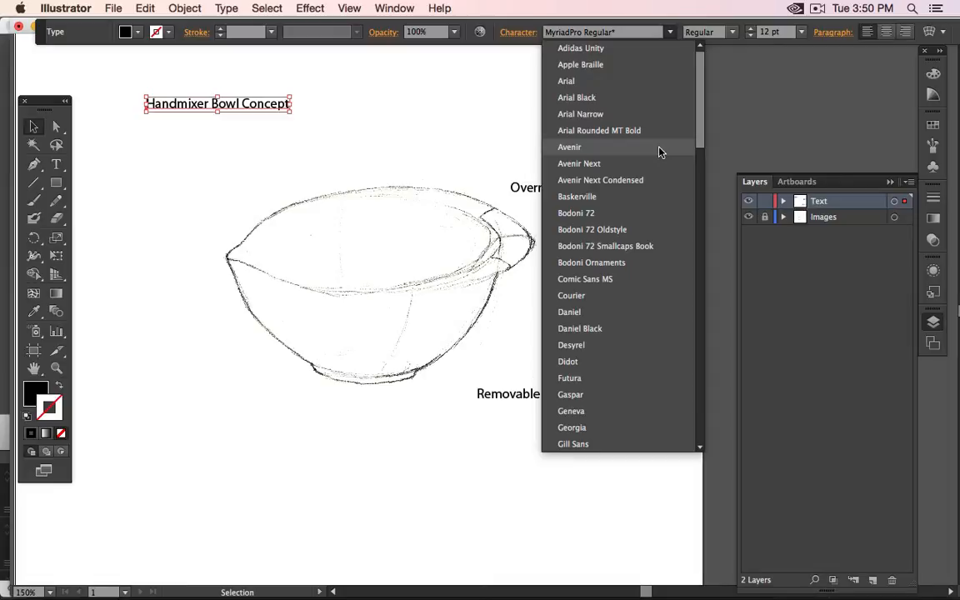
{"action": "scroll", "coordinate": [658, 151], "scroll_direction": "down", "scroll_amount": 15}
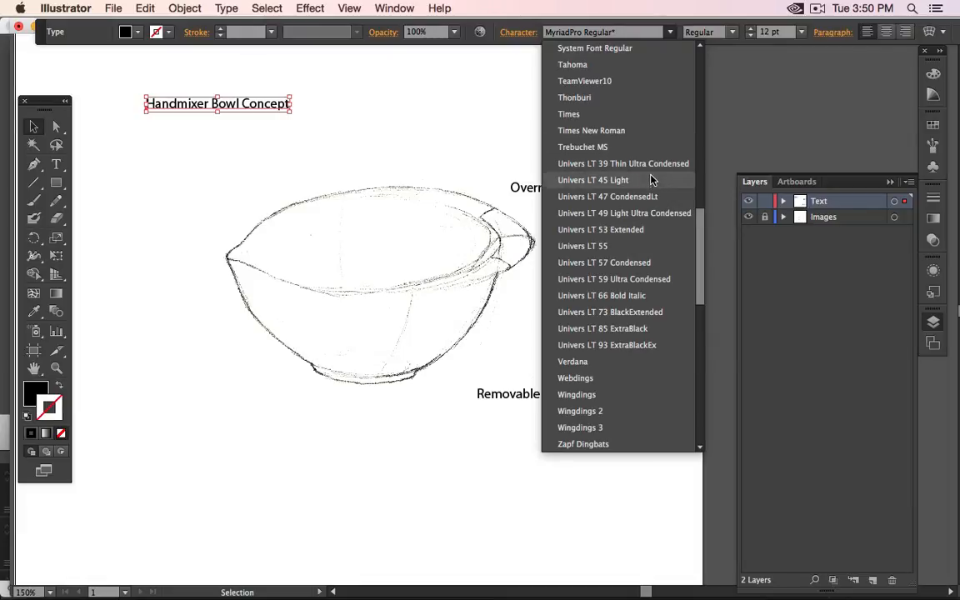
{"action": "left_click", "coordinate": [655, 197]}
{"action": "left_click", "coordinate": [460, 119]}
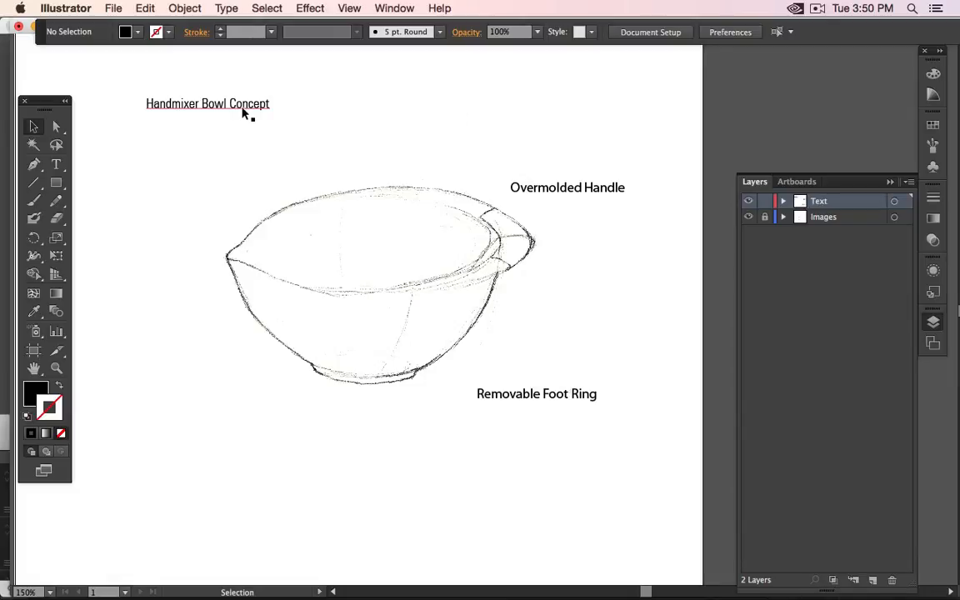
- Move the title down and right, closer to the bowl, and scale it up to about 14.34 pt
{"action": "left_click_drag", "start_coordinate": [245, 110], "coordinate": [334, 147]}
{"action": "left_click", "coordinate": [330, 143]}
{"action": "left_click", "coordinate": [300, 145]}
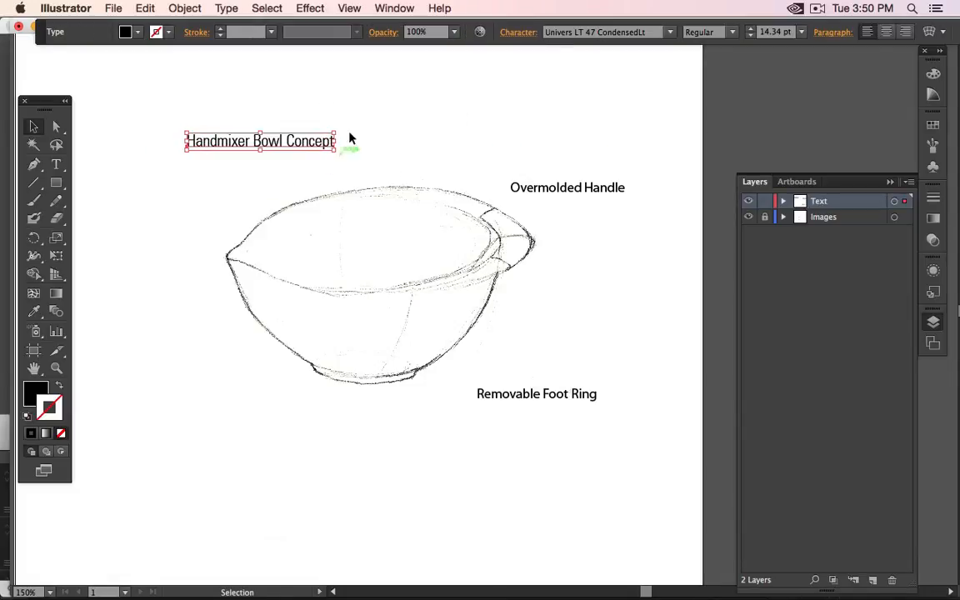
{"action": "left_click", "coordinate": [358, 122]}
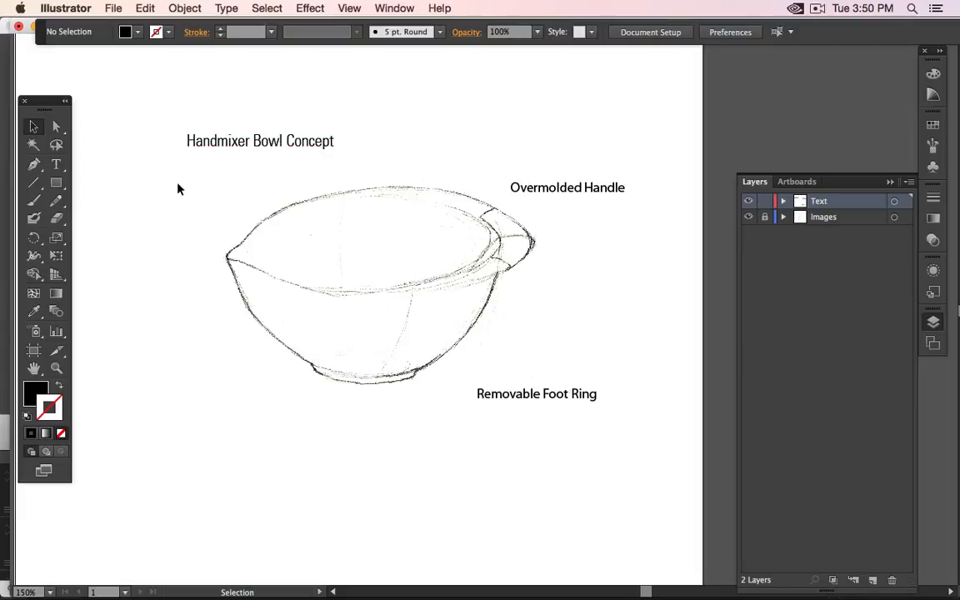
- Set the font of both the Overmolded Handle and Removable Foot Ring labels to Daniel
{"action": "left_click", "coordinate": [550, 187]}
{"action": "left_click", "coordinate": [574, 391], "text": "shift"}
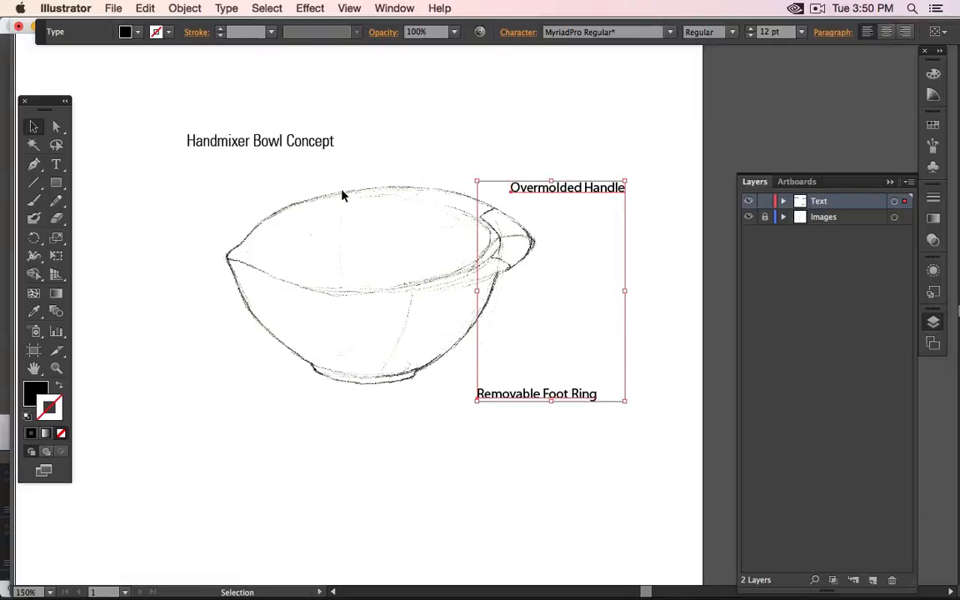
{"action": "left_click", "coordinate": [412, 446]}
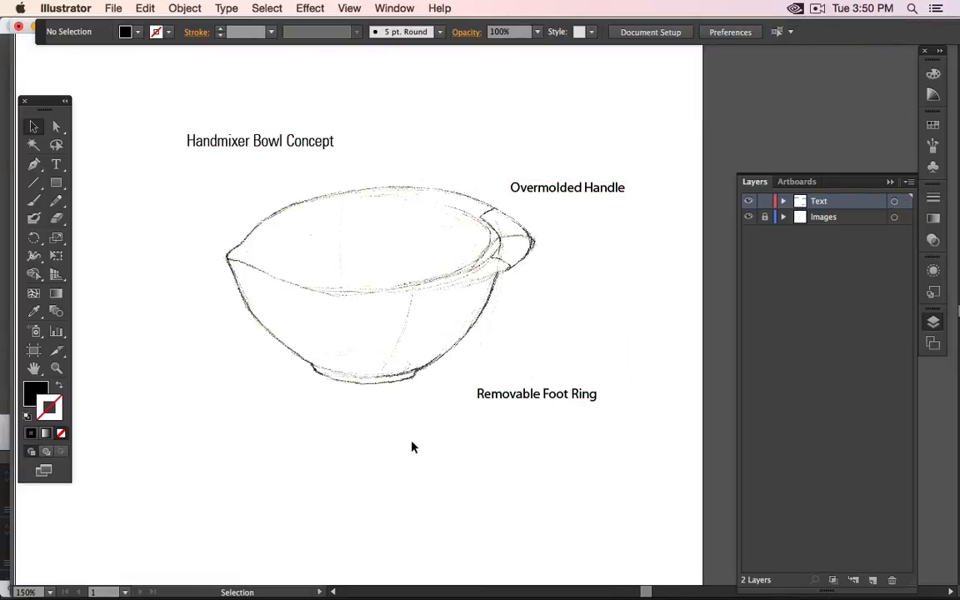
{"action": "left_click", "coordinate": [562, 191]}
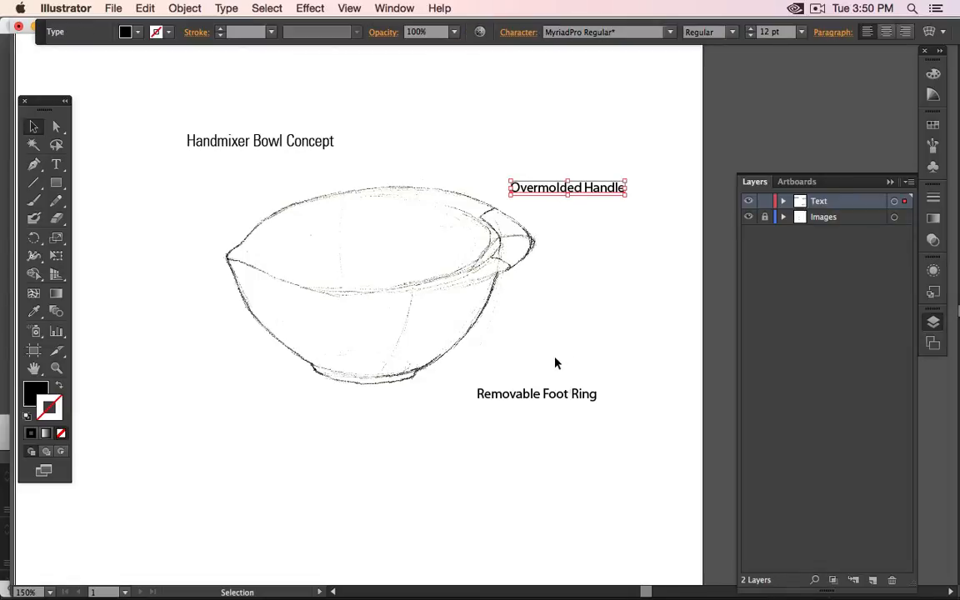
{"action": "left_click", "coordinate": [546, 394], "text": "shift"}
{"action": "left_click", "coordinate": [670, 32]}
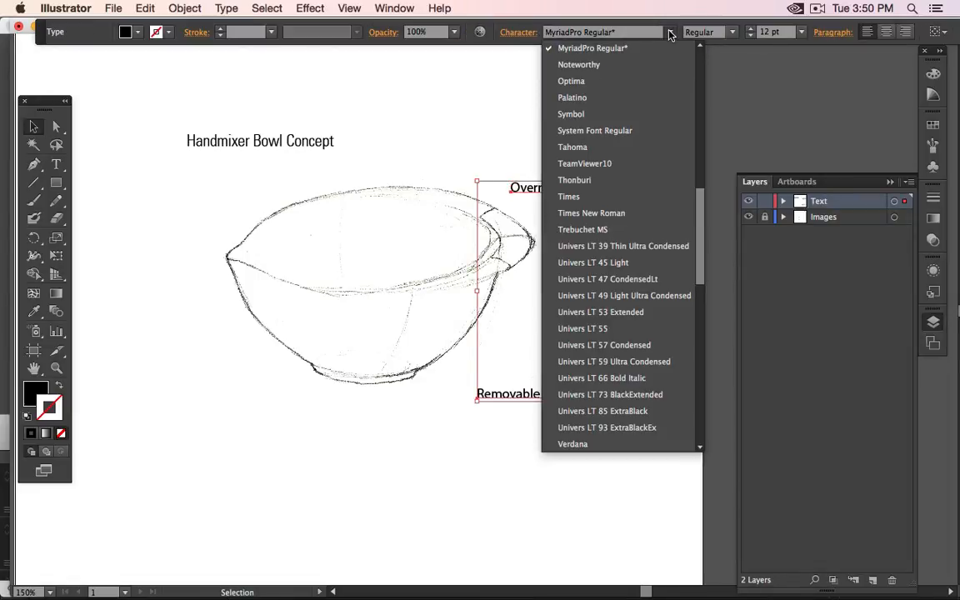
{"action": "scroll", "coordinate": [657, 109], "scroll_direction": "up", "scroll_amount": 10}
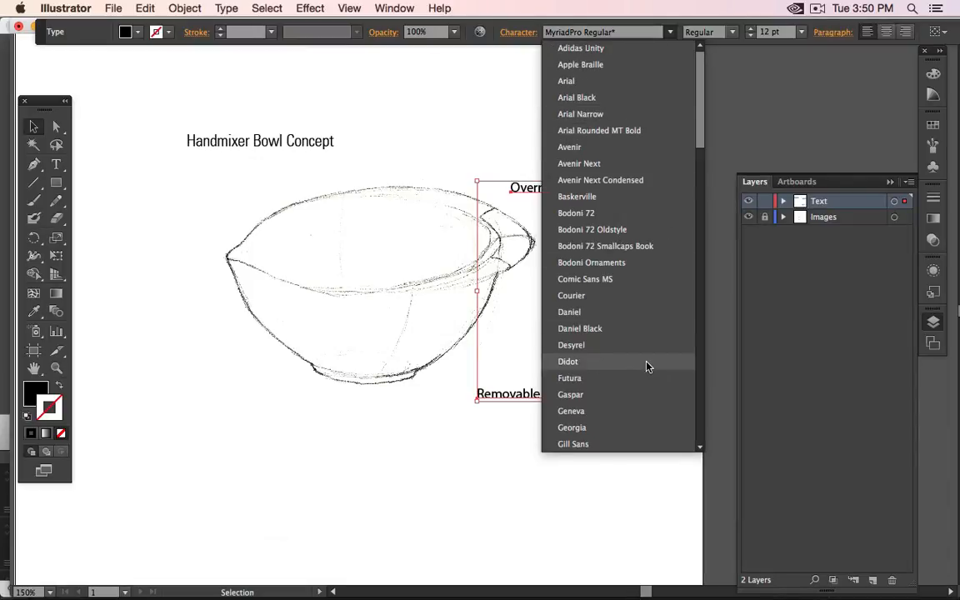
{"action": "left_click", "coordinate": [649, 313]}
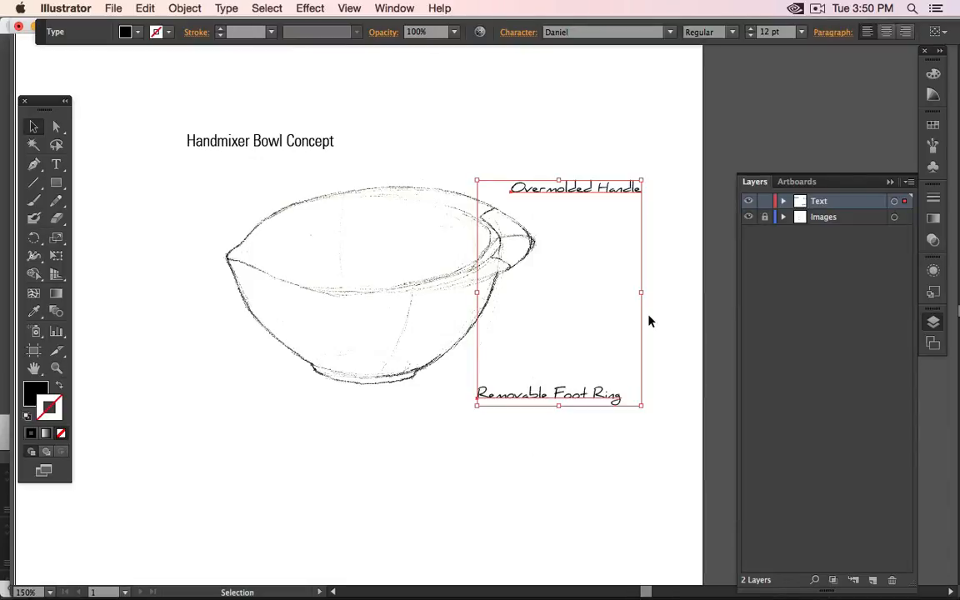
- Move the Overmolded Handle label down and right so it sits beside the bowl's handle
{"action": "left_click", "coordinate": [611, 143]}
{"action": "left_click_drag", "start_coordinate": [600, 199], "coordinate": [648, 240]}
{"action": "left_click", "coordinate": [606, 355]}
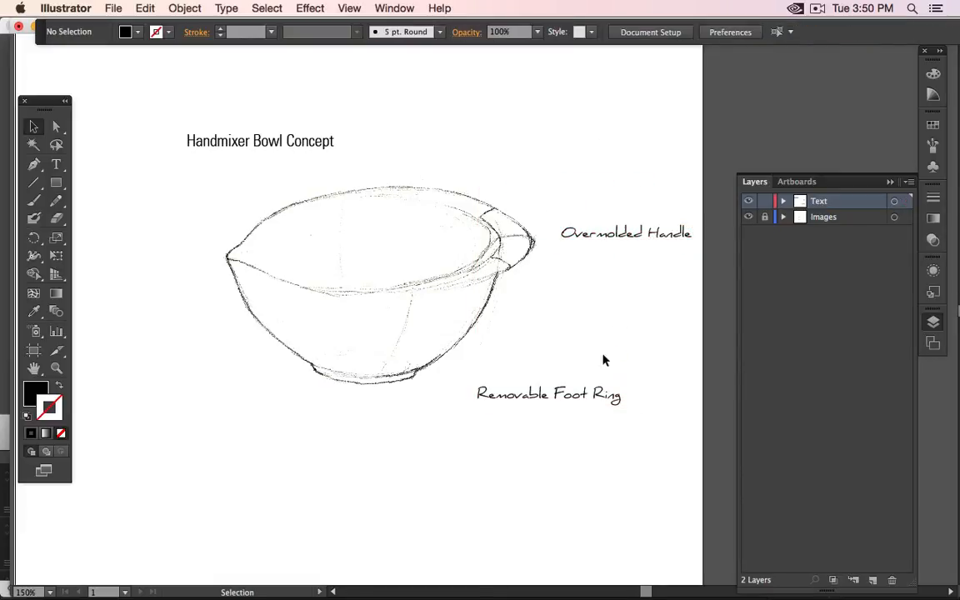
- Reduce the font size of both the Overmolded Handle and Removable Foot Ring labels by a few points
{"action": "left_click", "coordinate": [574, 404]}
{"action": "left_click", "coordinate": [612, 235], "text": "shift"}
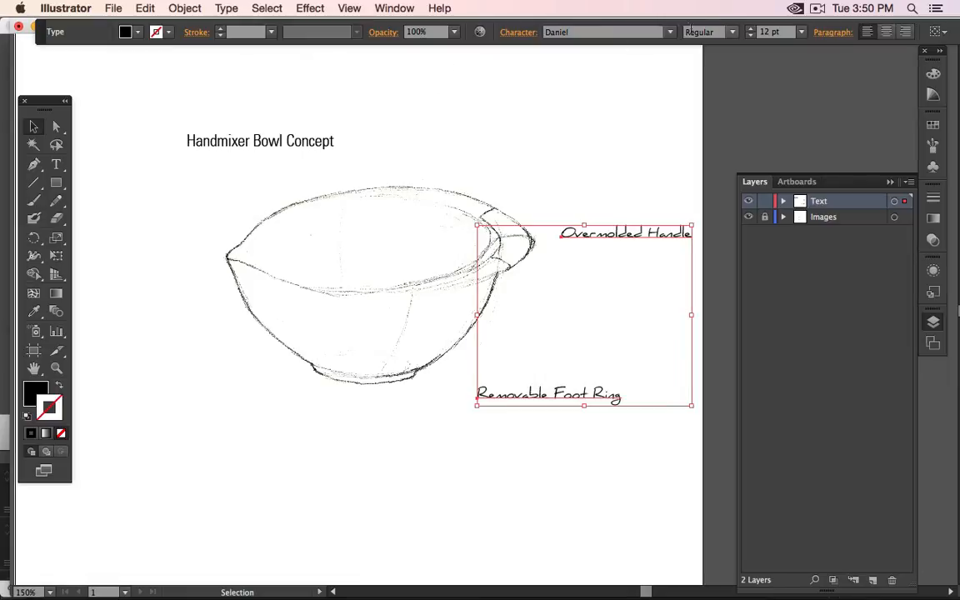
{"action": "left_click", "coordinate": [751, 36]}
{"action": "left_click", "coordinate": [751, 36]}
{"action": "left_click", "coordinate": [751, 36]}
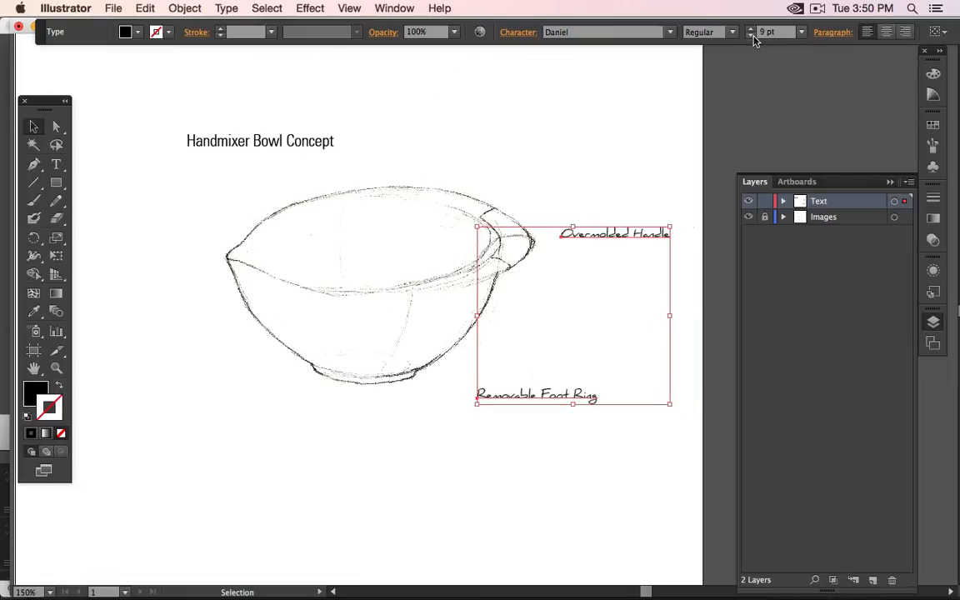
{"action": "left_click", "coordinate": [567, 100]}
- Set the font size of the title "Handmixer Bowl Concept" to 16 pt and deselect it
{"action": "left_click", "coordinate": [246, 138]}
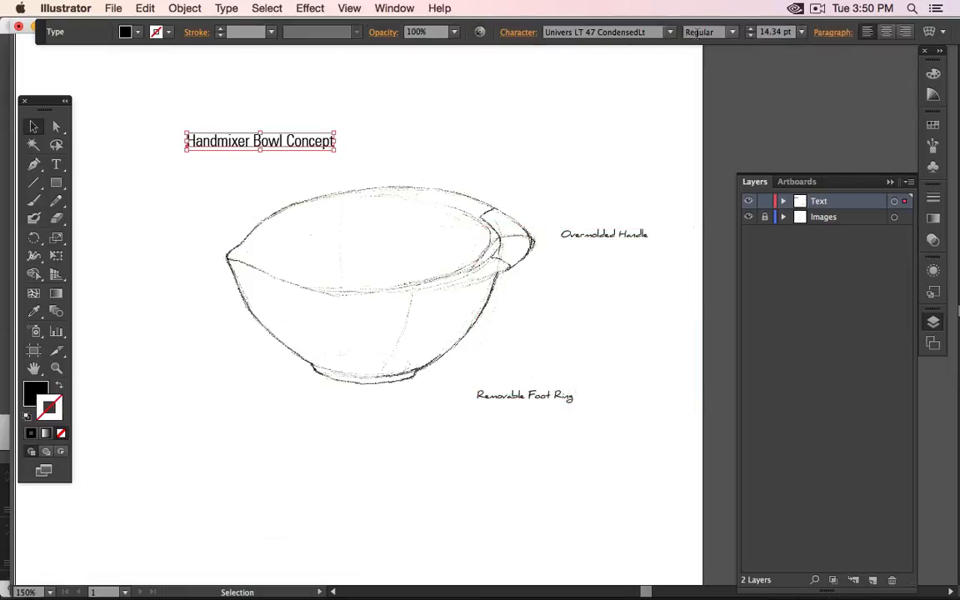
{"action": "left_click", "coordinate": [762, 32]}
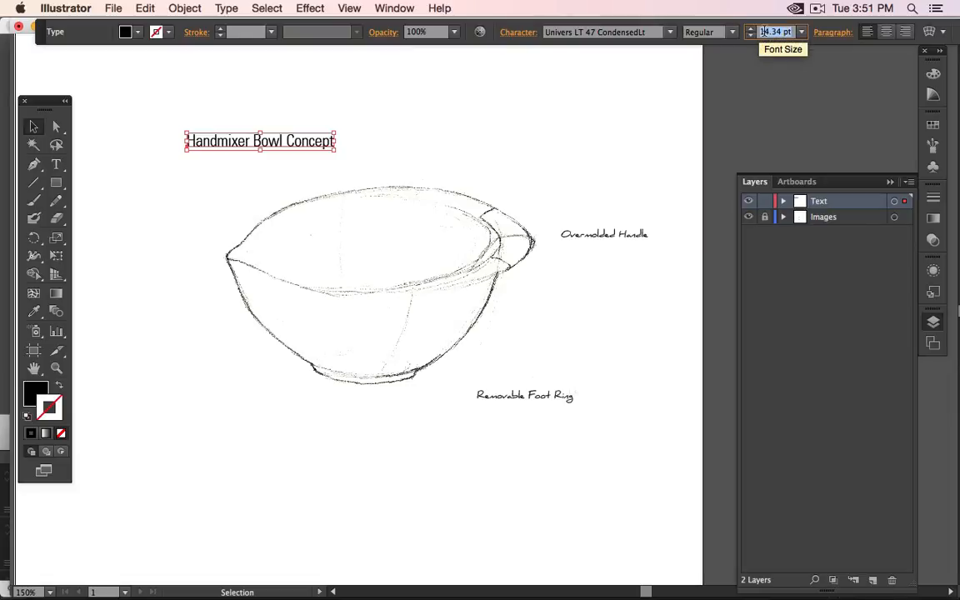
{"action": "type", "text": "16"}
{"action": "key", "text": "Return"}
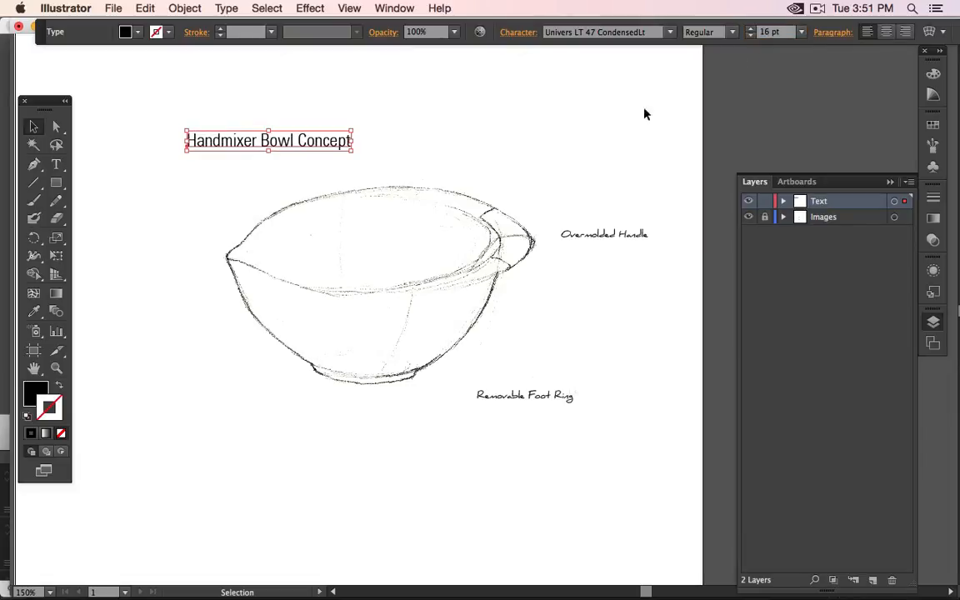
{"action": "left_click", "coordinate": [503, 147]}
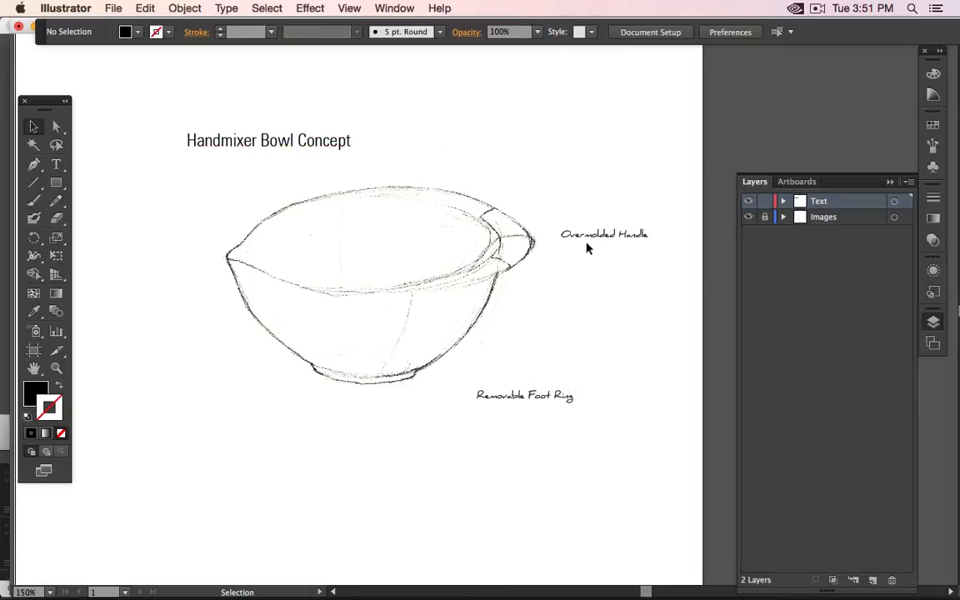
- Add the tagline "Making food preparation fun!" below the title in the same text object, separated by a blank line
{"action": "double_click", "coordinate": [292, 142]}
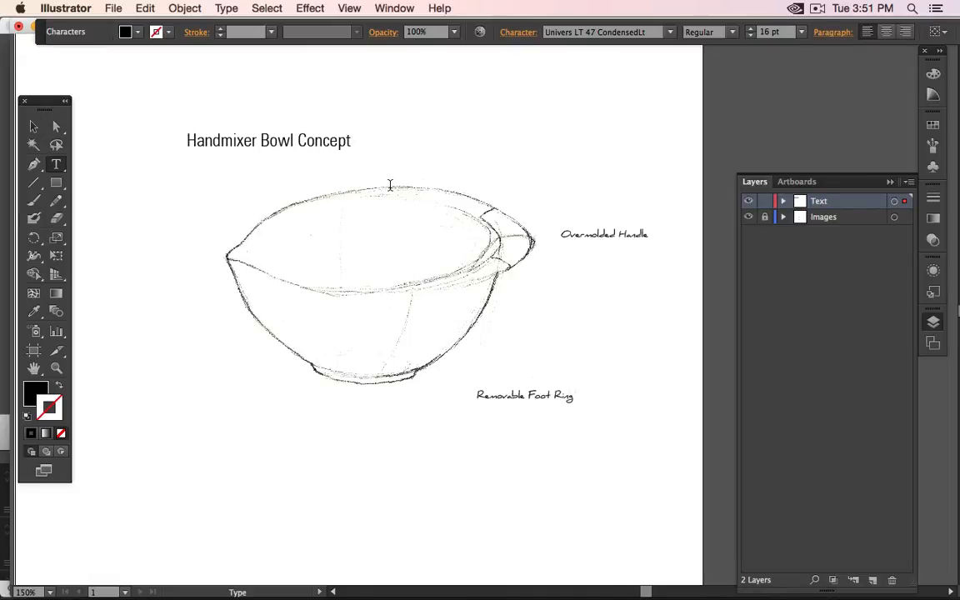
{"action": "type", "text": "Making f"}
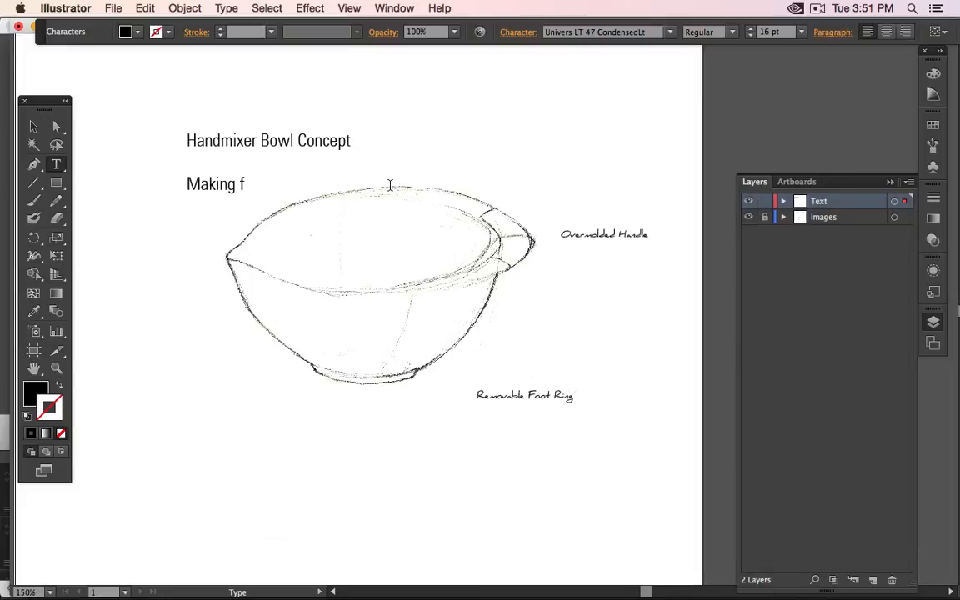
{"action": "type", "text": "ood preparatio"}
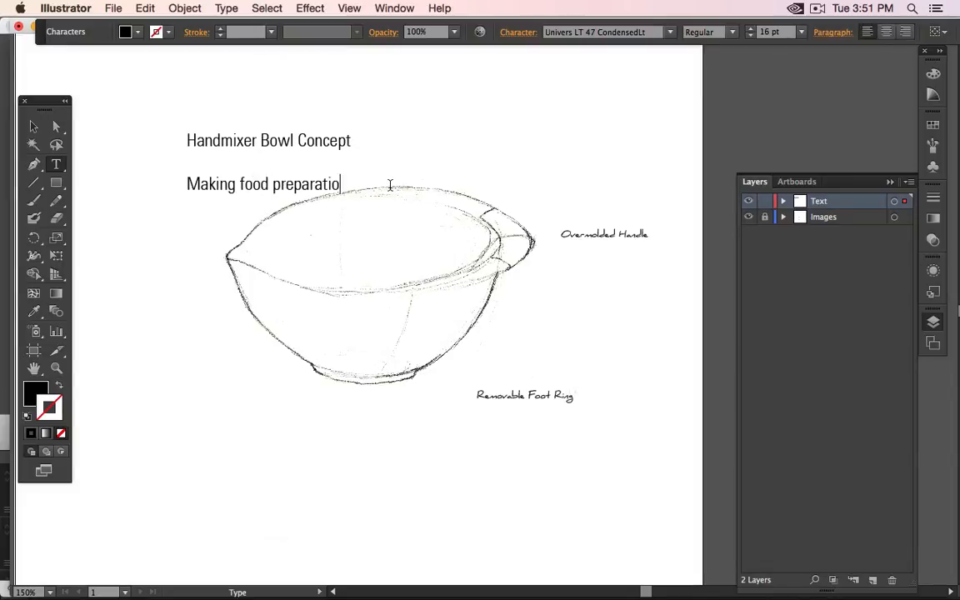
{"action": "type", "text": "n fun"}
- Set the font size of the tagline "Making food preparation fun!" to 12 pt
{"action": "triple_click", "coordinate": [340, 185]}
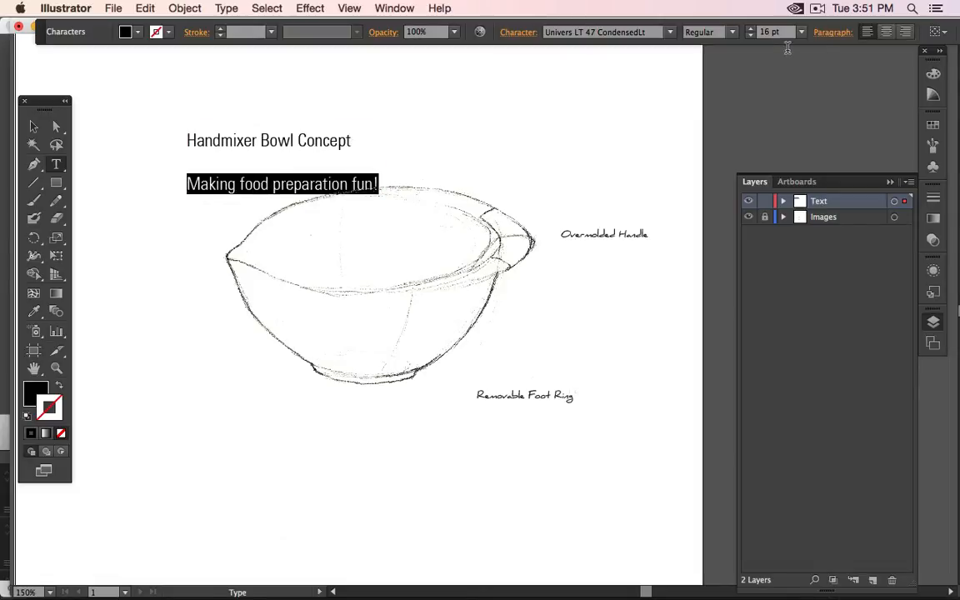
{"action": "left_click", "coordinate": [751, 36]}
{"action": "left_click", "coordinate": [751, 36]}
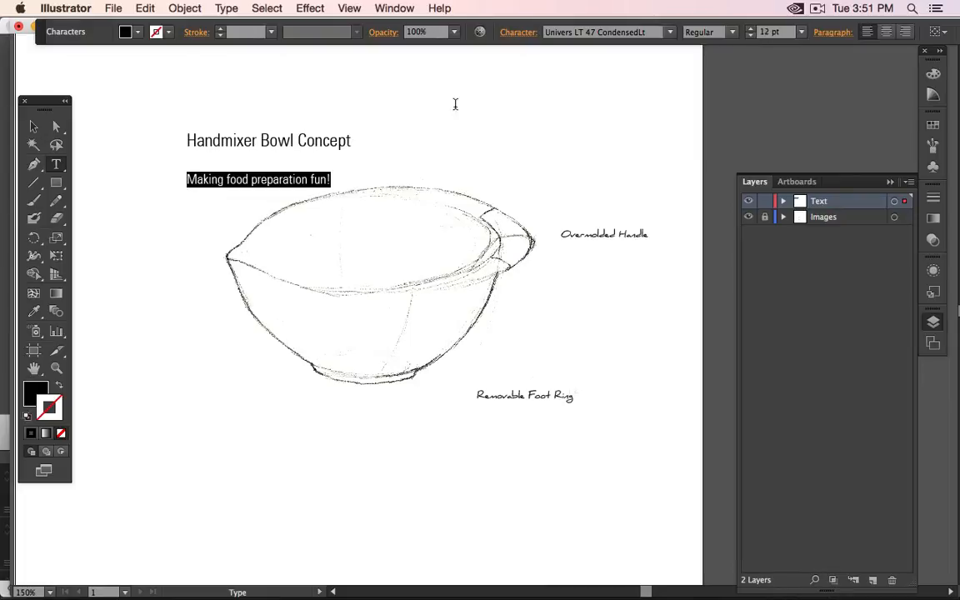
- Remove the blank line between the title and the tagline, and deselect the text
{"action": "left_click", "coordinate": [227, 169]}
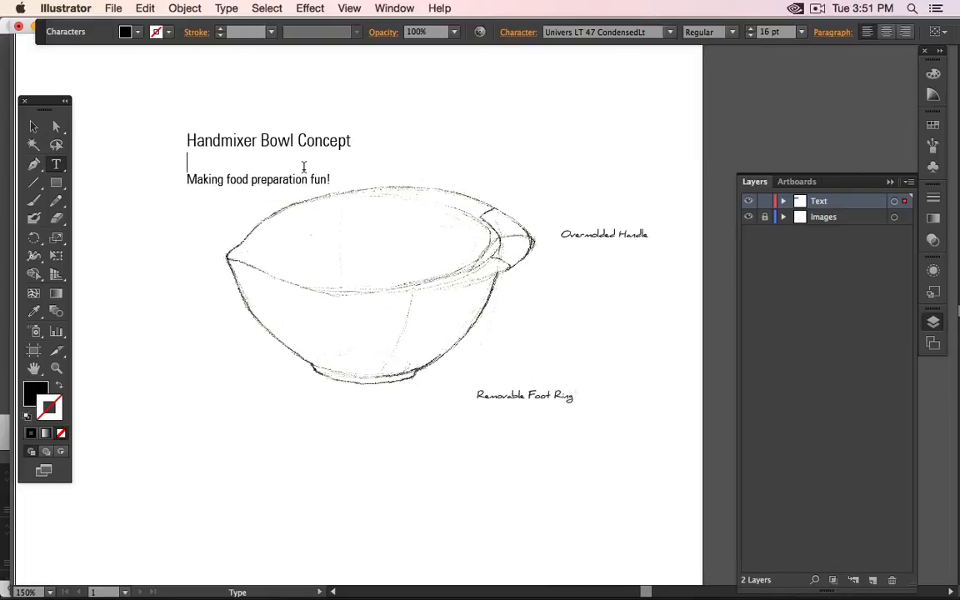
{"action": "key", "text": "BackSpace"}
{"action": "left_click", "coordinate": [34, 126]}
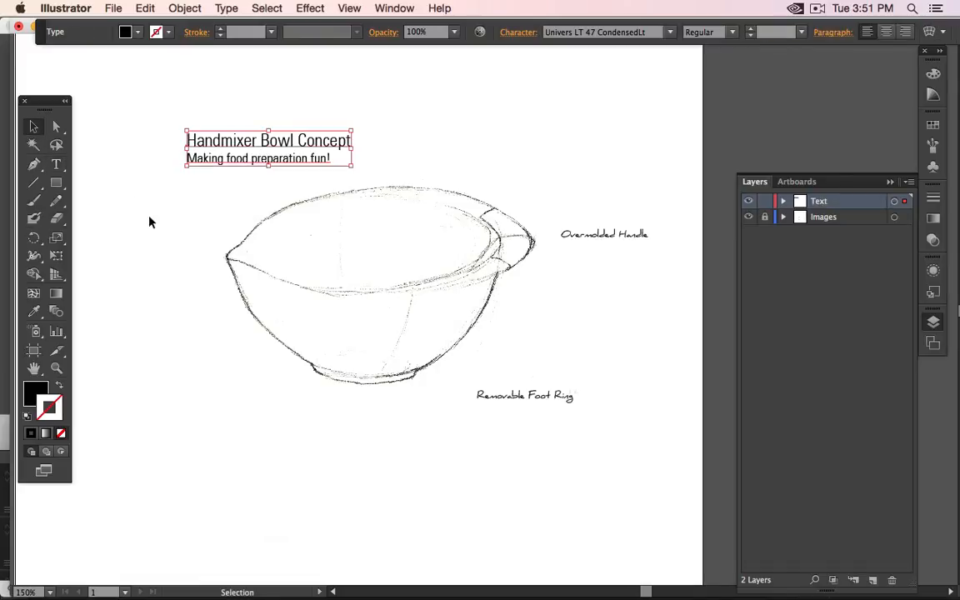
{"action": "left_click", "coordinate": [150, 221]}
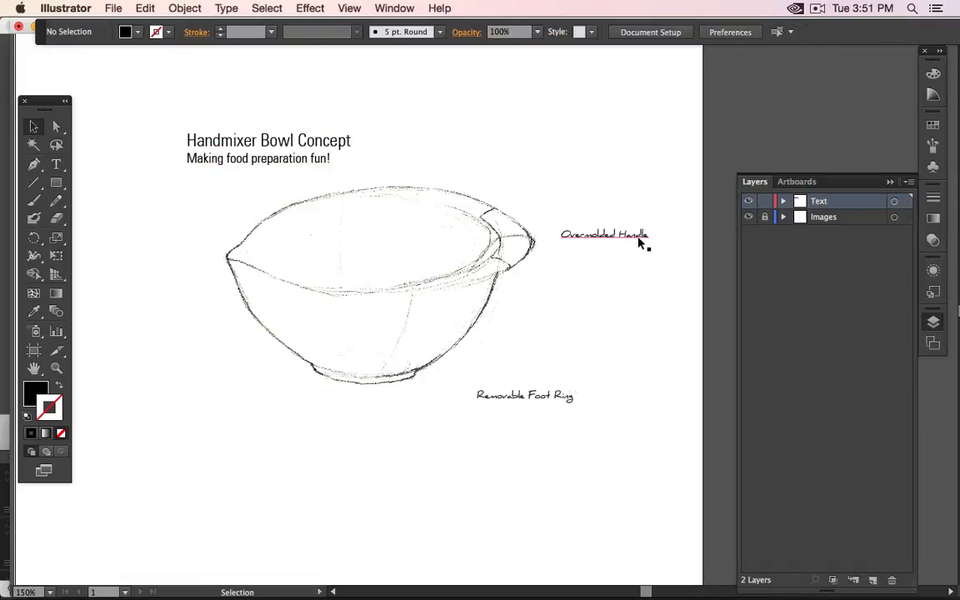
- Switch to Safari, open fontsquirrel.com and look through the free fonts featured on its home page
{"action": "mouse_move", "coordinate": [366, 575]}
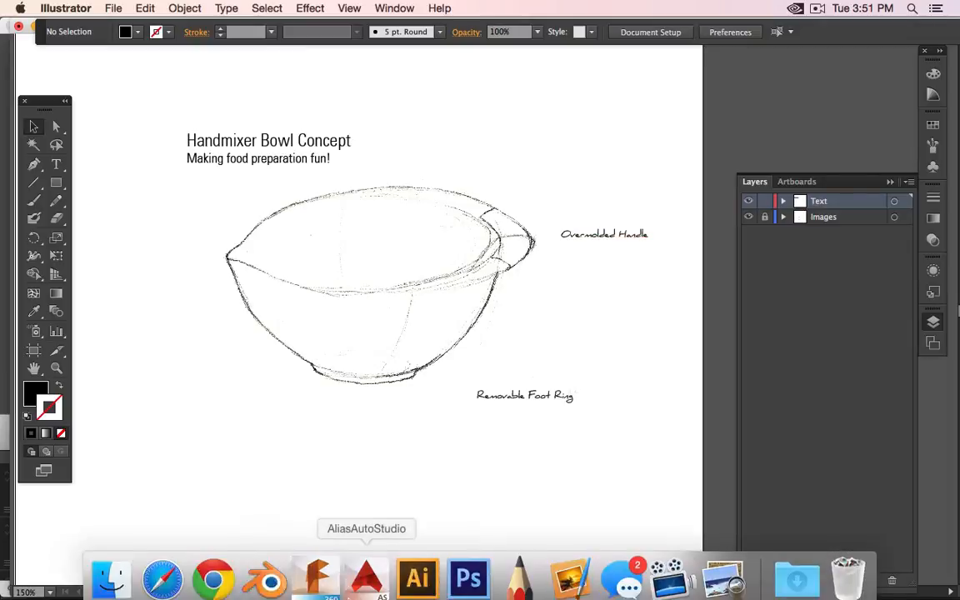
{"action": "left_click", "coordinate": [167, 570]}
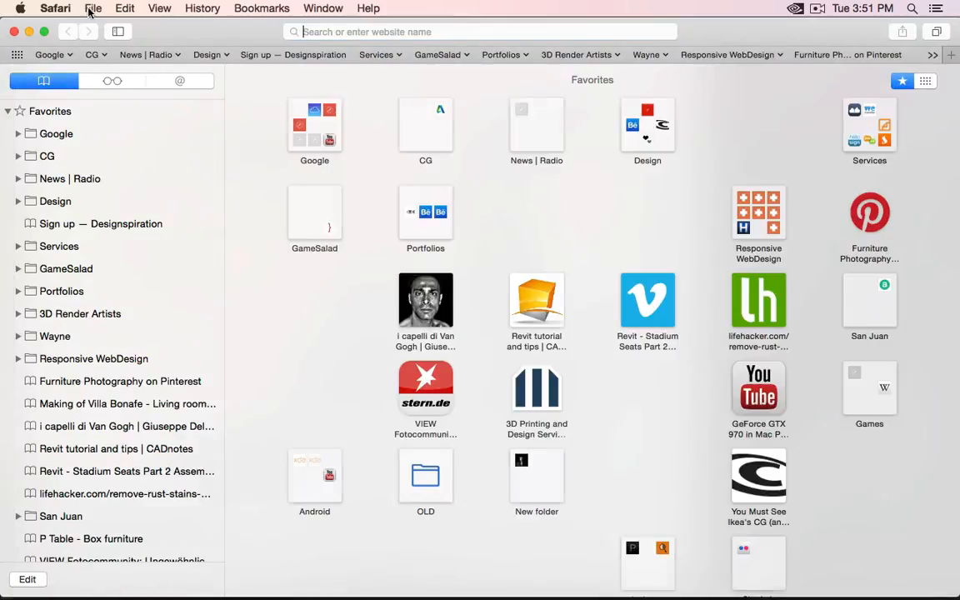
{"action": "left_click", "coordinate": [409, 31]}
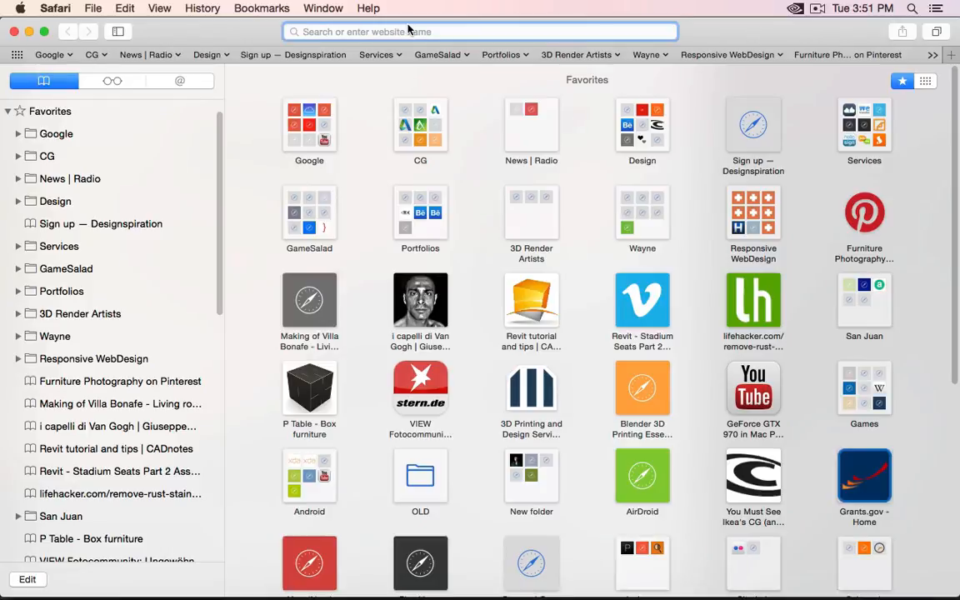
{"action": "type", "text": "font"}
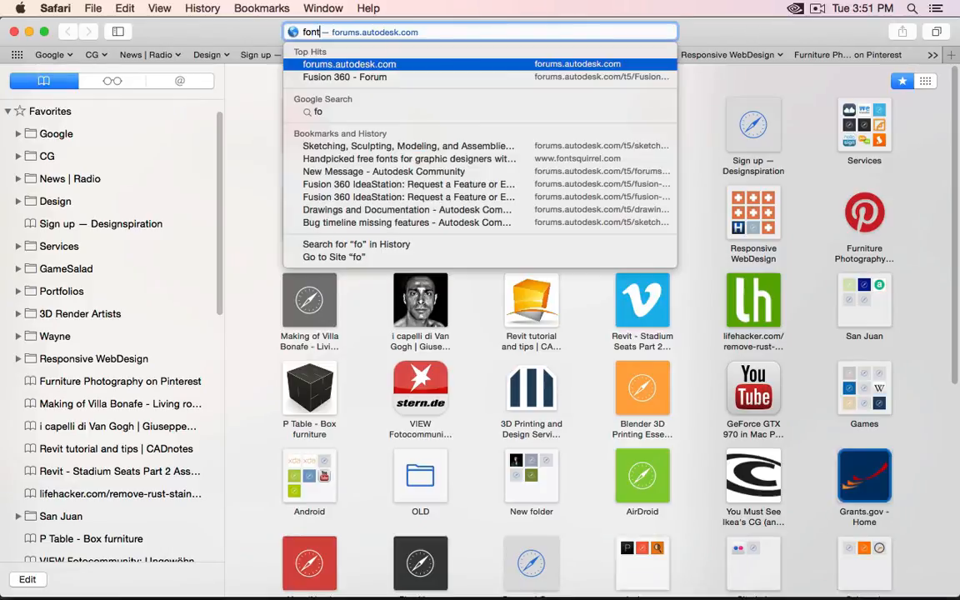
{"action": "type", "text": "squirrel.com"}
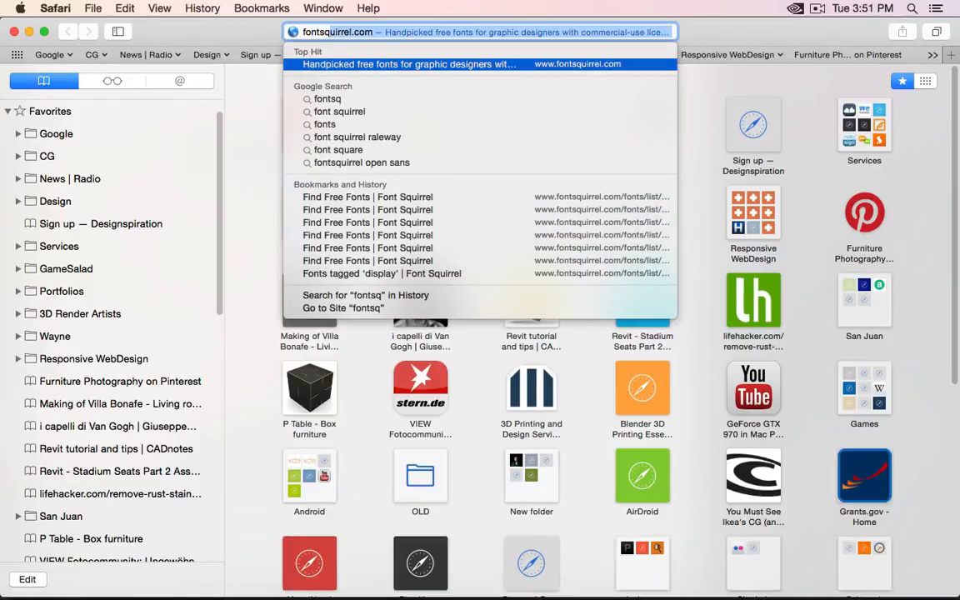
{"action": "key", "text": "Return"}
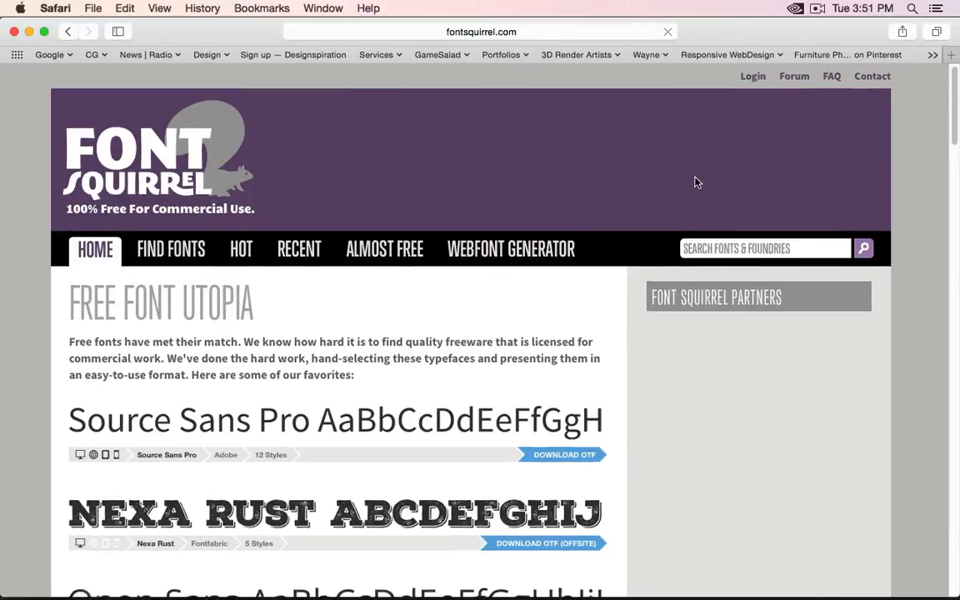
{"action": "scroll", "coordinate": [692, 181], "scroll_direction": "down", "scroll_amount": 10}
{"action": "scroll", "coordinate": [693, 181], "scroll_direction": "down", "scroll_amount": 15}
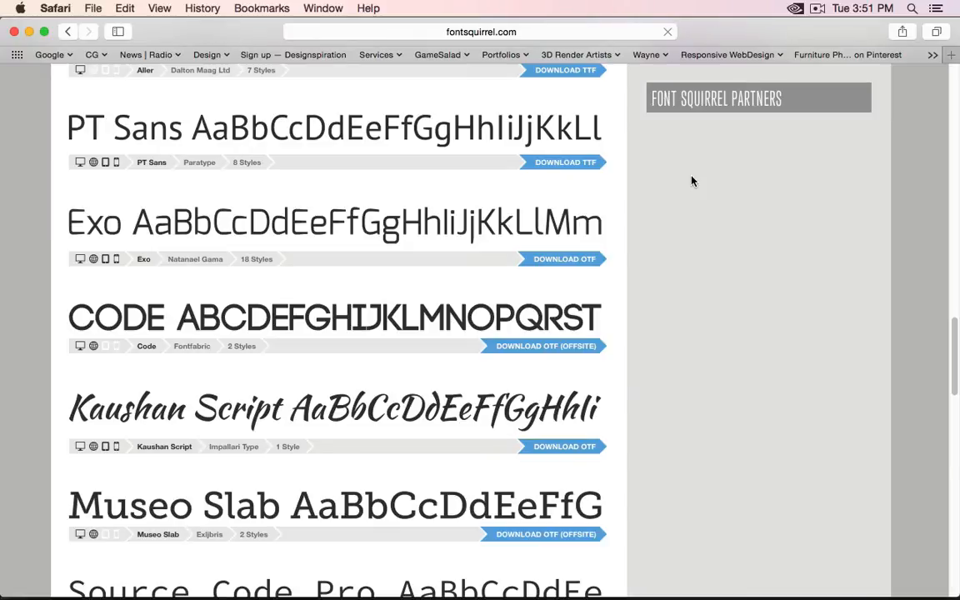
{"action": "scroll", "coordinate": [692, 181], "scroll_direction": "up", "scroll_amount": 20}
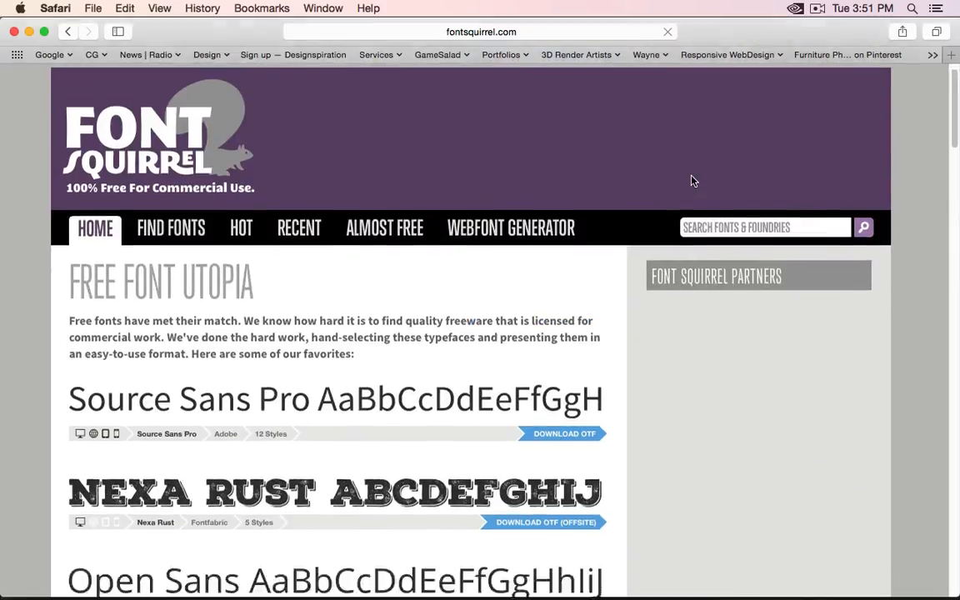
- Look through the featured fonts on the home page and open the Source Sans Pro font page
{"action": "scroll", "coordinate": [693, 181], "scroll_direction": "down", "scroll_amount": 3}
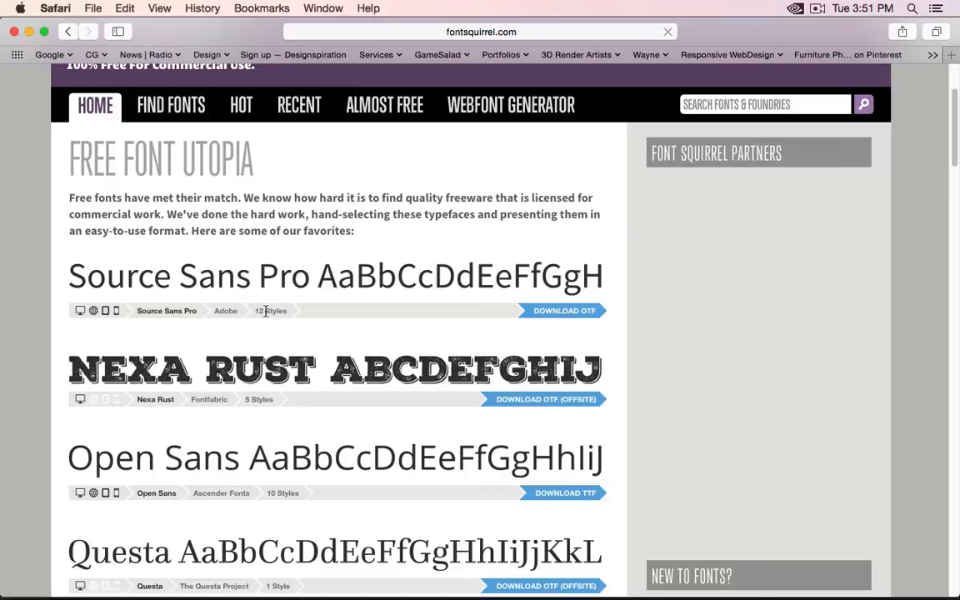
{"action": "left_click_drag", "start_coordinate": [255, 313], "coordinate": [287, 312]}
{"action": "scroll", "coordinate": [287, 315], "scroll_direction": "down", "scroll_amount": 5}
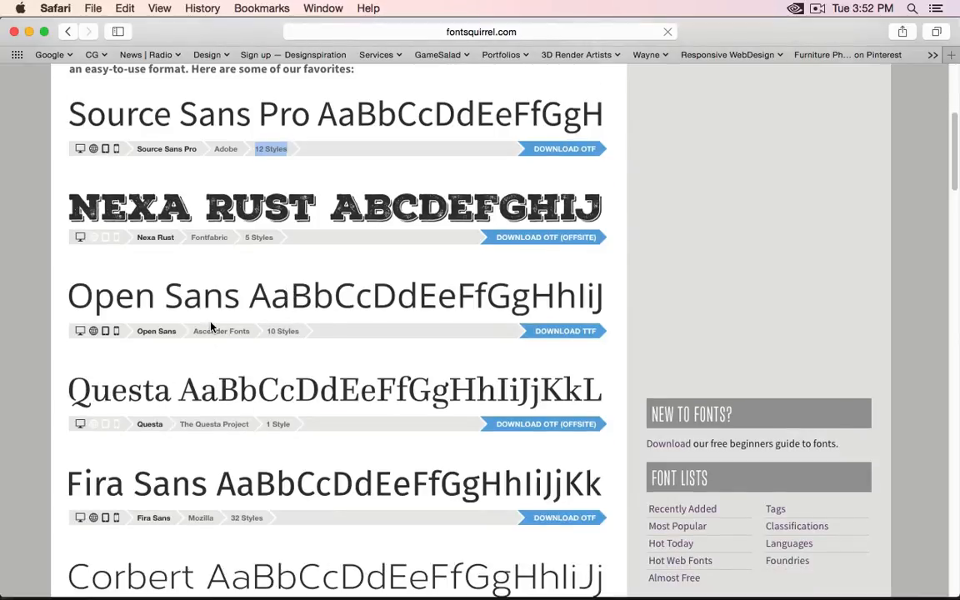
{"action": "scroll", "coordinate": [211, 325], "scroll_direction": "up", "scroll_amount": 5}
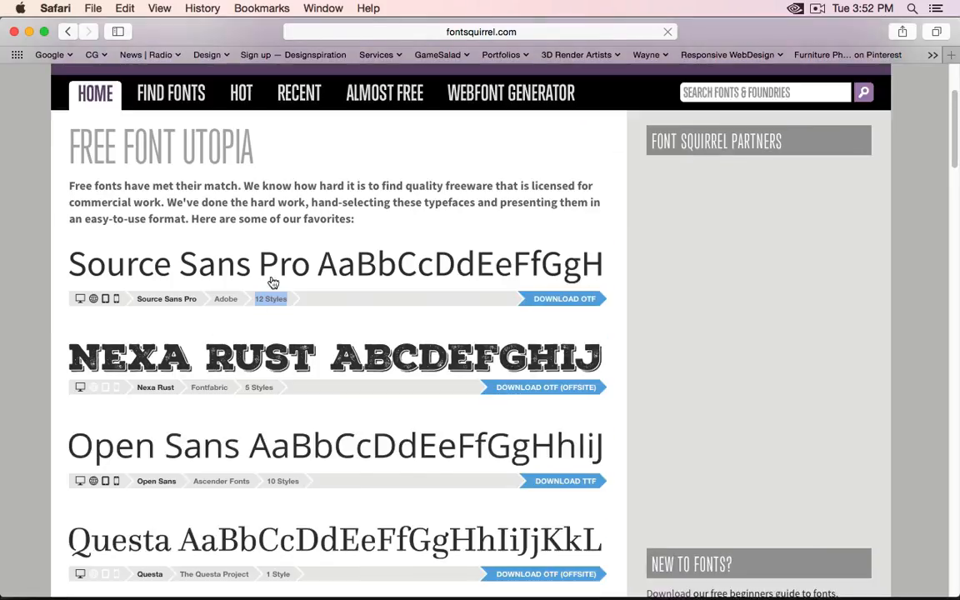
{"action": "left_click", "coordinate": [297, 273]}
{"action": "scroll", "coordinate": [291, 275], "scroll_direction": "down", "scroll_amount": 3}
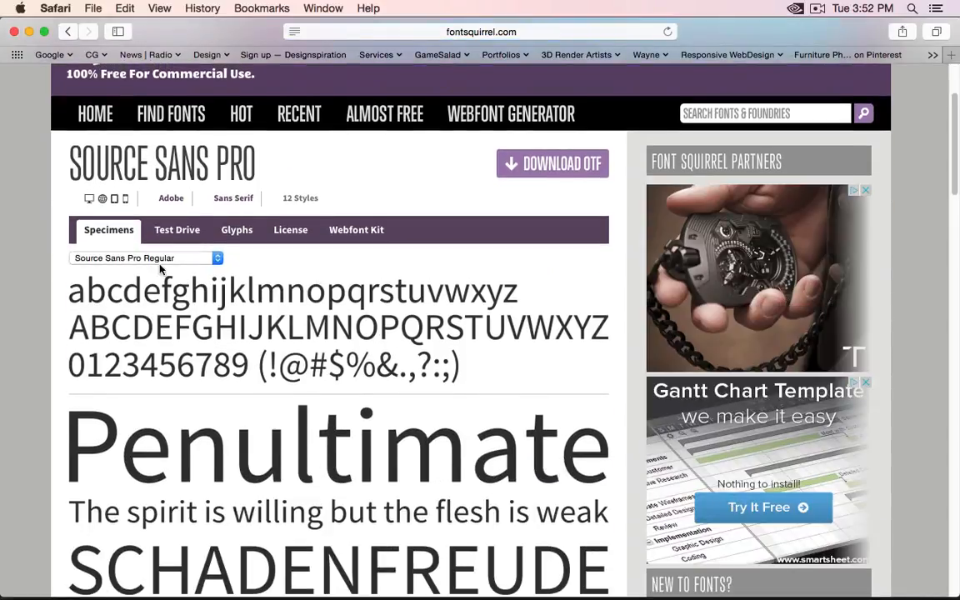
- Preview the Source Sans Pro specimen in the ExtraLight style and in the Light style
{"action": "left_click", "coordinate": [158, 259]}
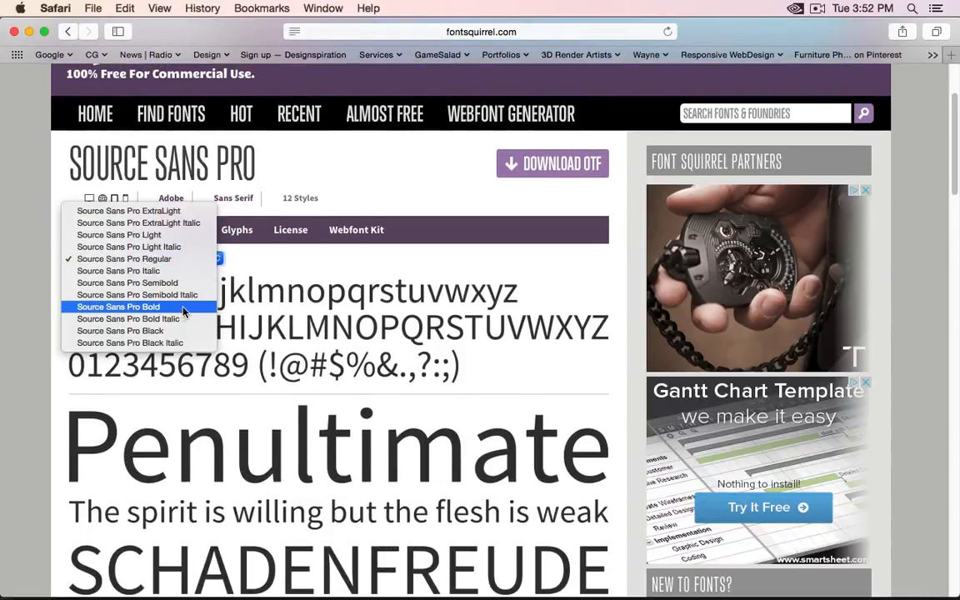
{"action": "left_click", "coordinate": [182, 210]}
{"action": "left_click", "coordinate": [175, 257]}
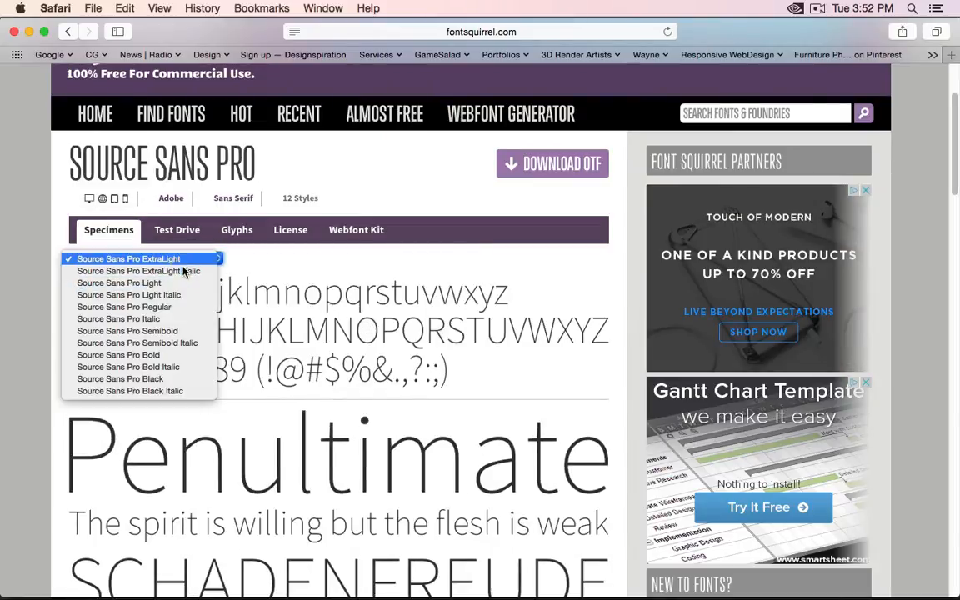
{"action": "left_click", "coordinate": [185, 283]}
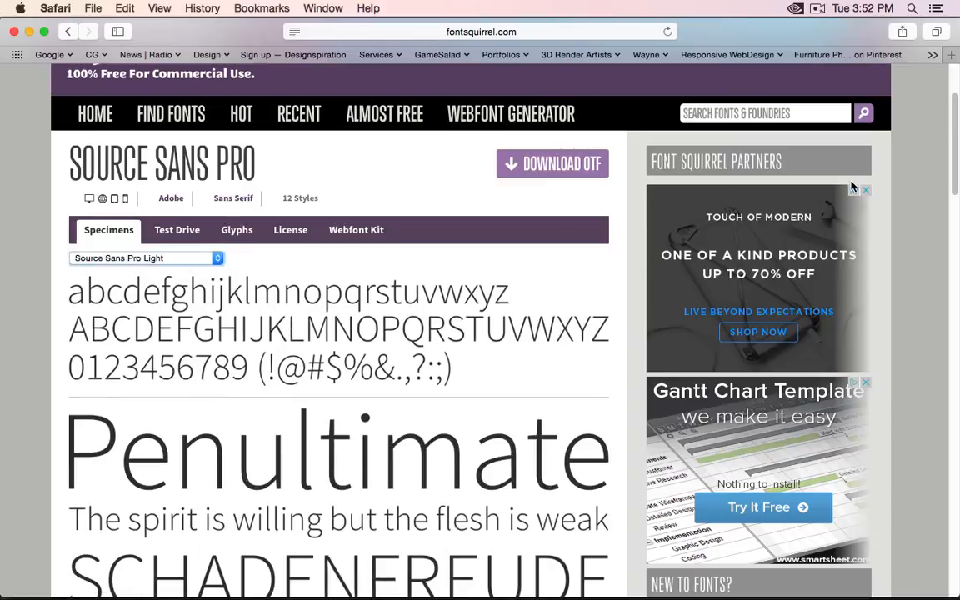
- Switch to Illustrator, look through the Univers LT fonts available for the tagline, and finish text editing with the font unchanged
{"action": "key", "text": "super+Tab"}
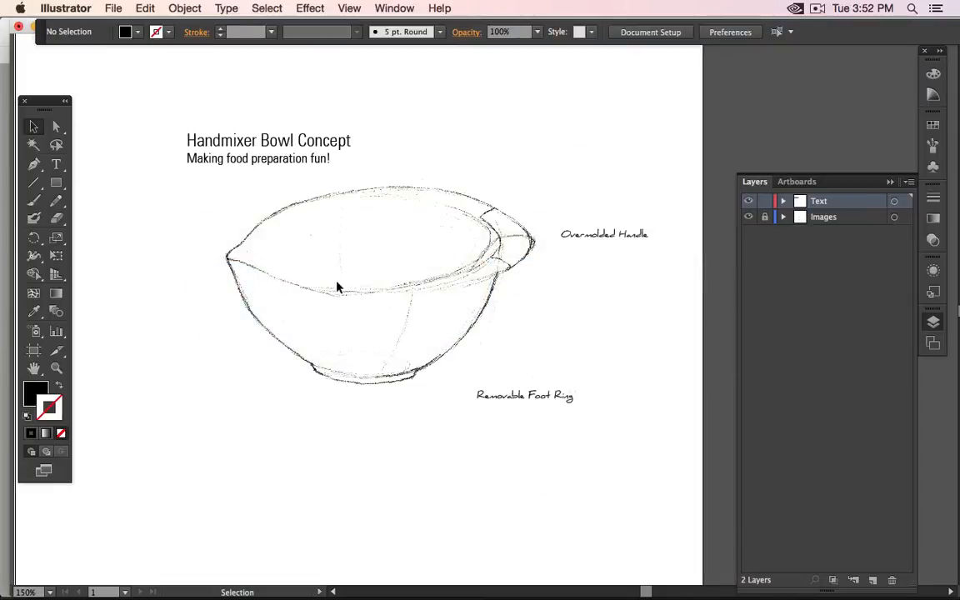
{"action": "double_click", "coordinate": [215, 160]}
{"action": "triple_click", "coordinate": [215, 159]}
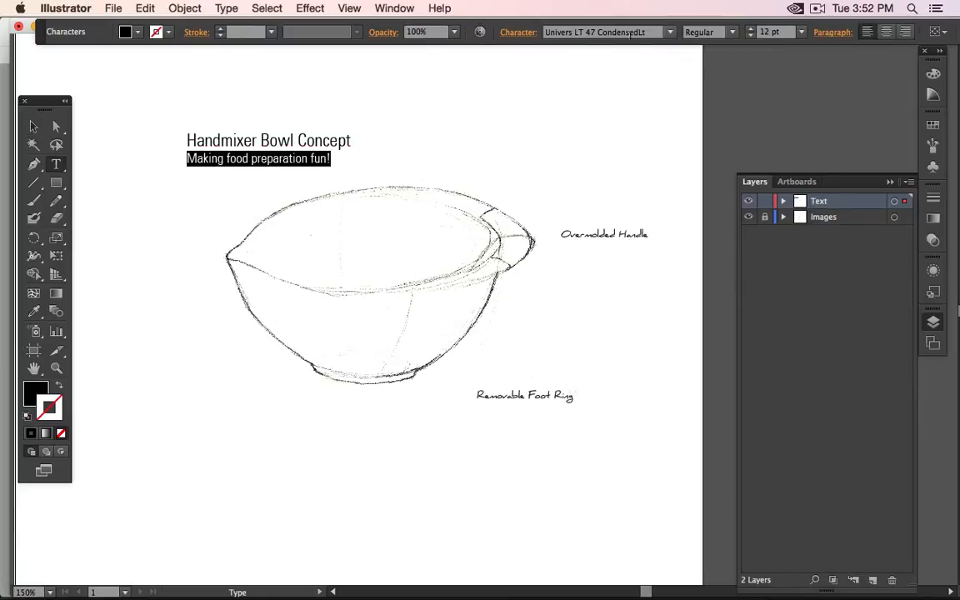
{"action": "left_click", "coordinate": [671, 33]}
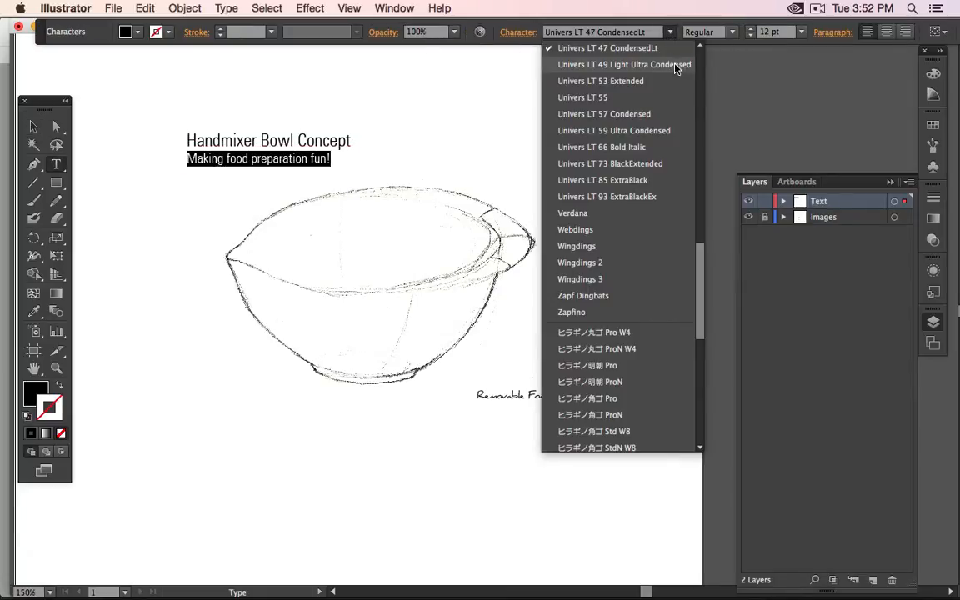
{"action": "scroll", "coordinate": [677, 70], "scroll_direction": "up", "scroll_amount": 3}
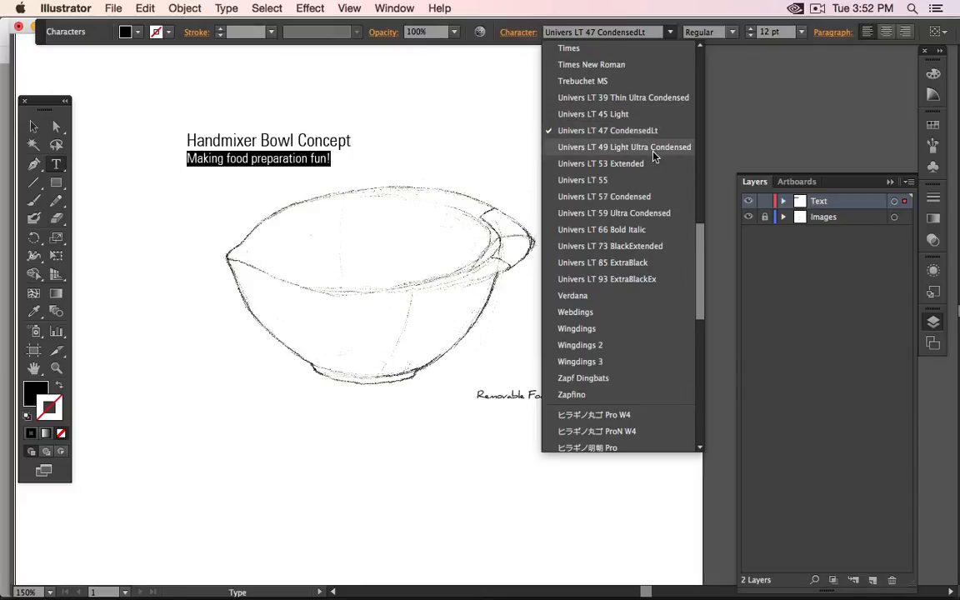
{"action": "scroll", "coordinate": [654, 156], "scroll_direction": "up", "scroll_amount": 5}
{"action": "key", "text": "Escape"}
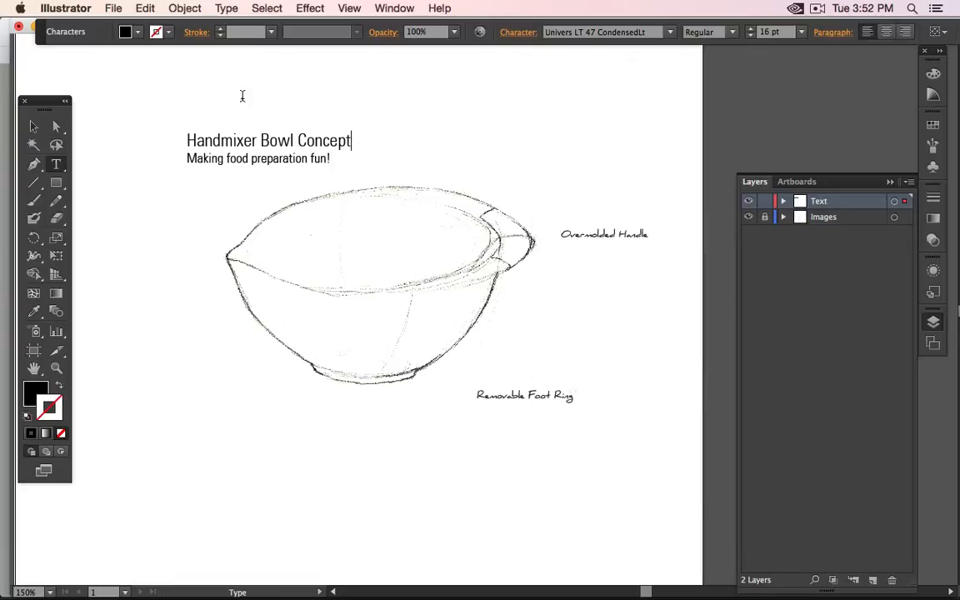
{"action": "key", "text": "Escape"}
- Switch back to Safari, show the fonts classified as Serif and look through the list
{"action": "key", "text": "super+Tab"}
{"action": "key", "text": "super+Tab"}
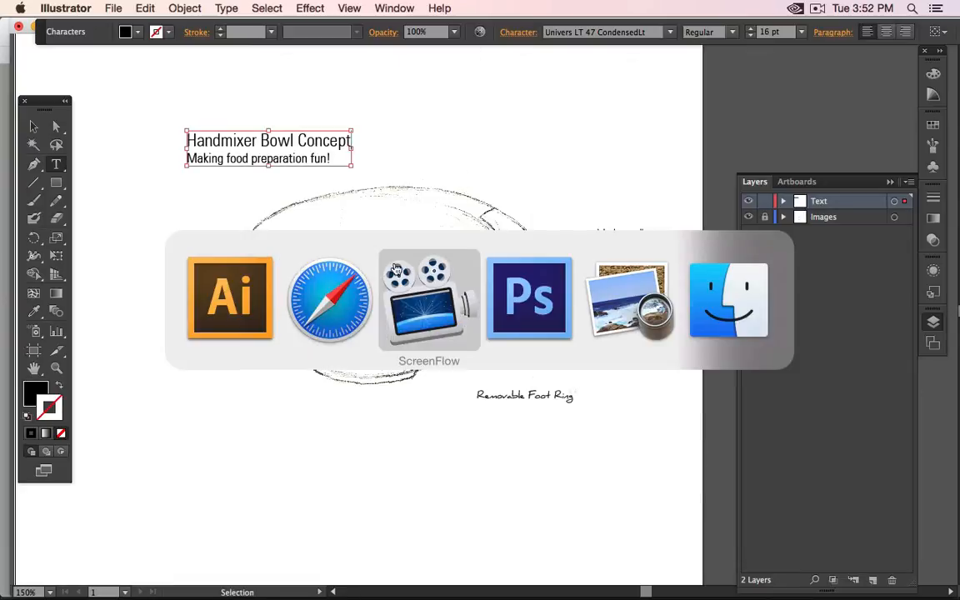
{"action": "key", "text": "super+shift+Tab"}
{"action": "scroll", "coordinate": [525, 213], "scroll_direction": "down", "scroll_amount": 10}
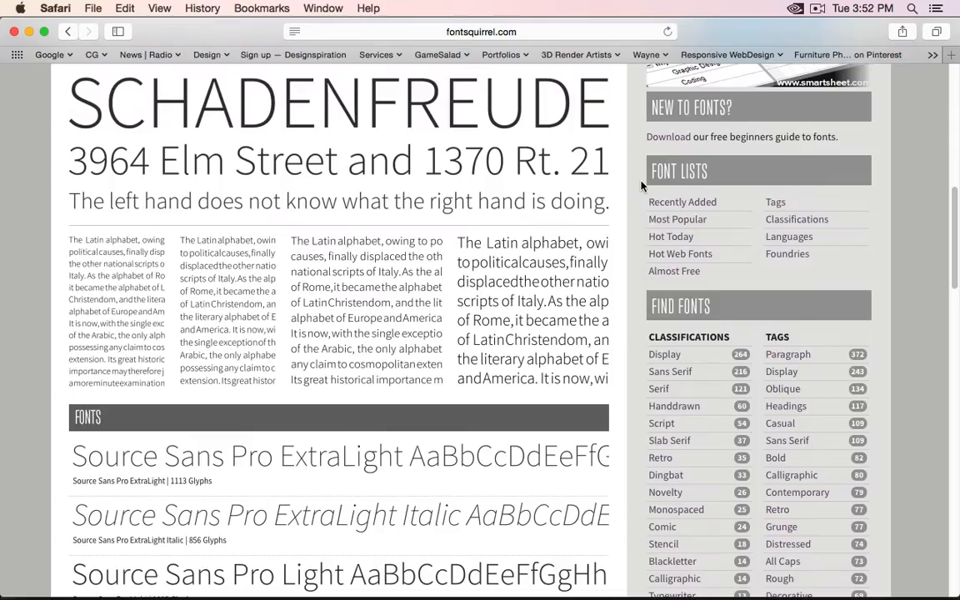
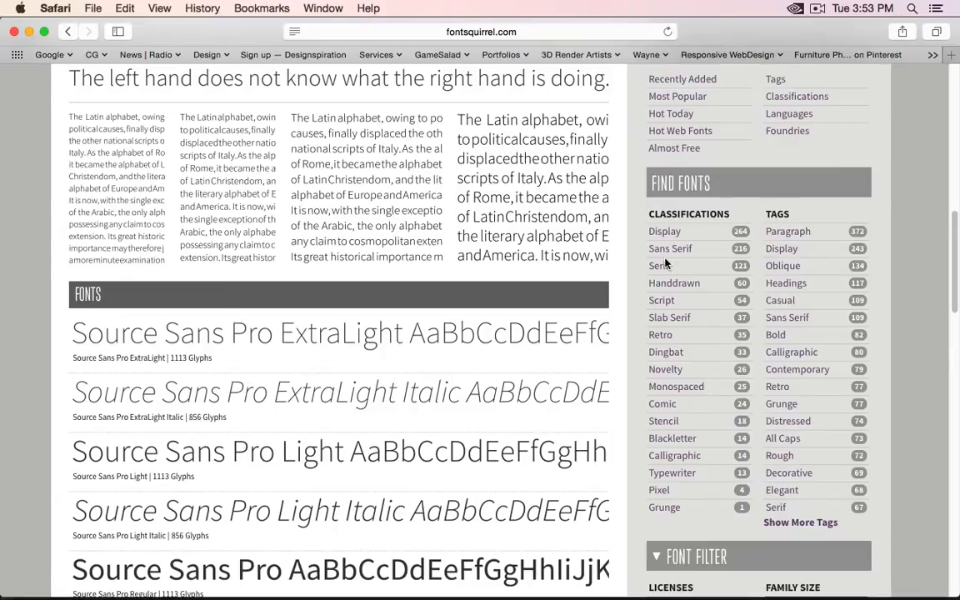
{"action": "left_click", "coordinate": [661, 265]}
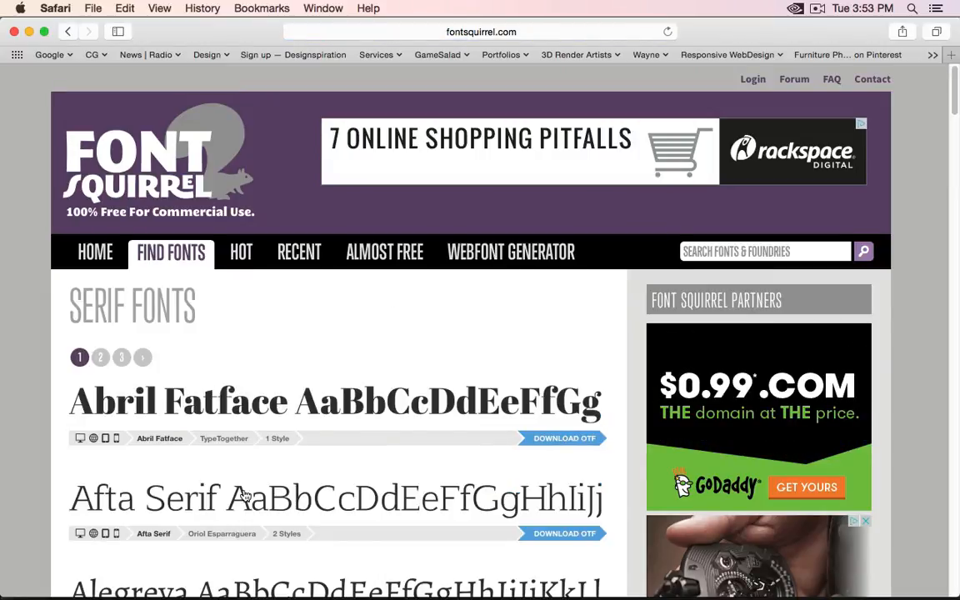
{"action": "scroll", "coordinate": [245, 492], "scroll_direction": "down", "scroll_amount": 3}
{"action": "scroll", "coordinate": [245, 492], "scroll_direction": "down", "scroll_amount": 6}
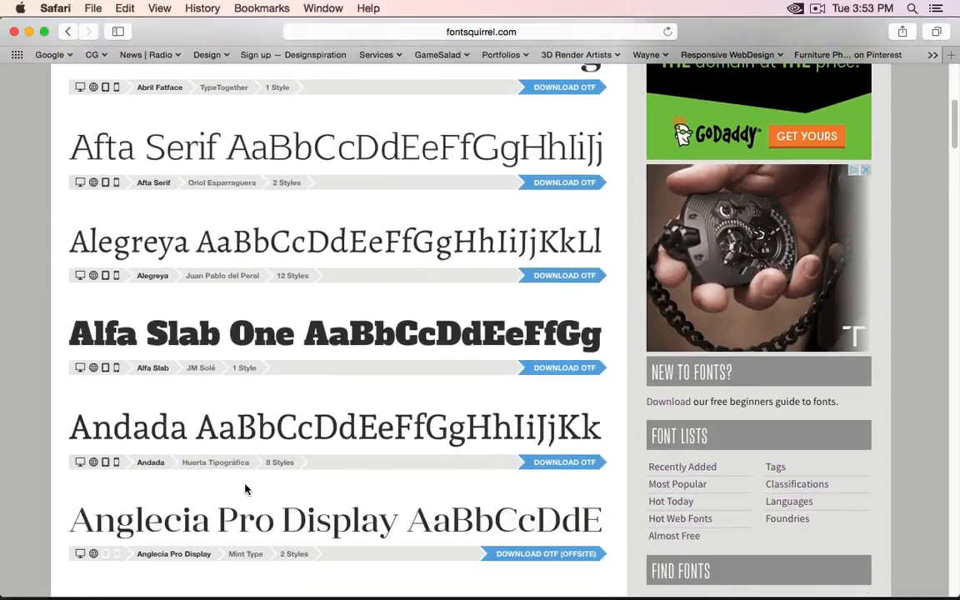
{"action": "scroll", "coordinate": [246, 490], "scroll_direction": "down", "scroll_amount": 5}
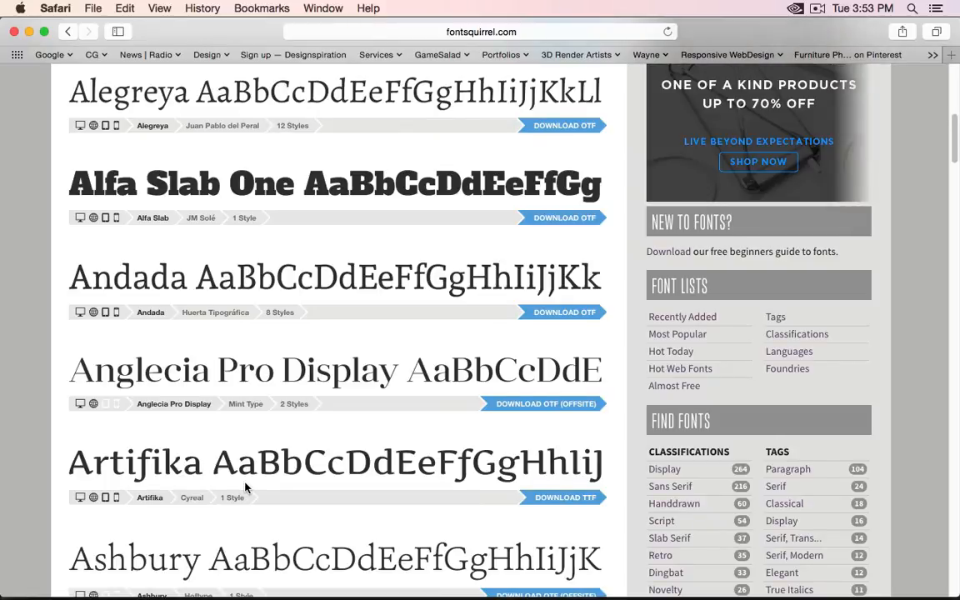
{"action": "scroll", "coordinate": [245, 490], "scroll_direction": "down", "scroll_amount": 2}
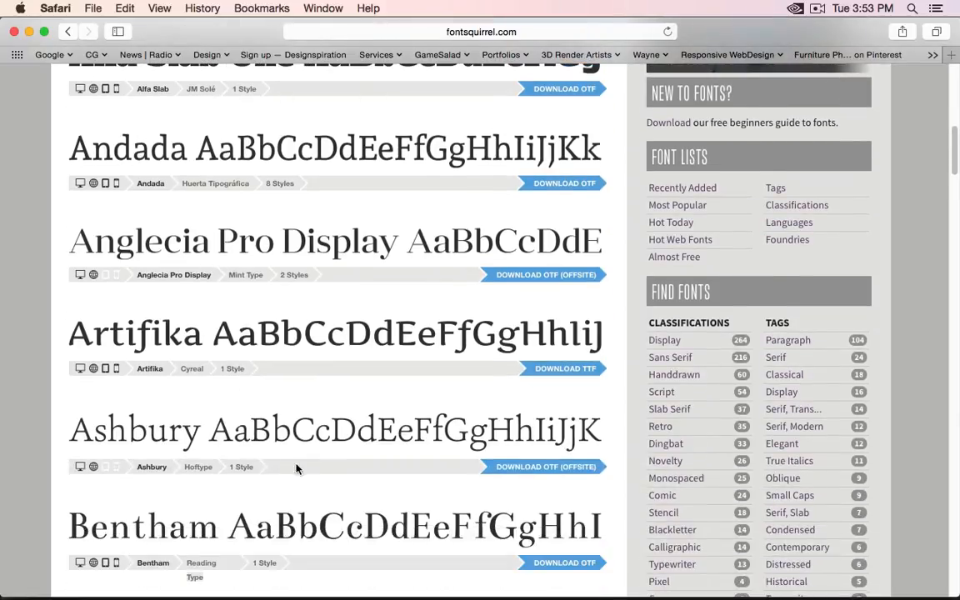
- Add the Sans Serif classification to the font filter and look through the combined list
{"action": "left_click", "coordinate": [676, 363]}
{"action": "scroll", "coordinate": [467, 358], "scroll_direction": "down", "scroll_amount": 8}
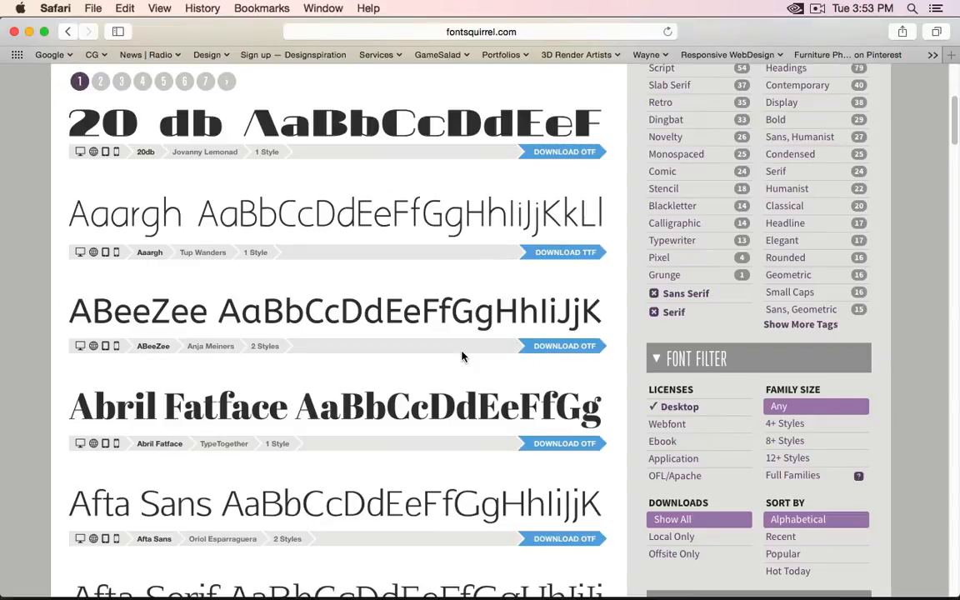
{"action": "scroll", "coordinate": [463, 357], "scroll_direction": "down", "scroll_amount": 4}
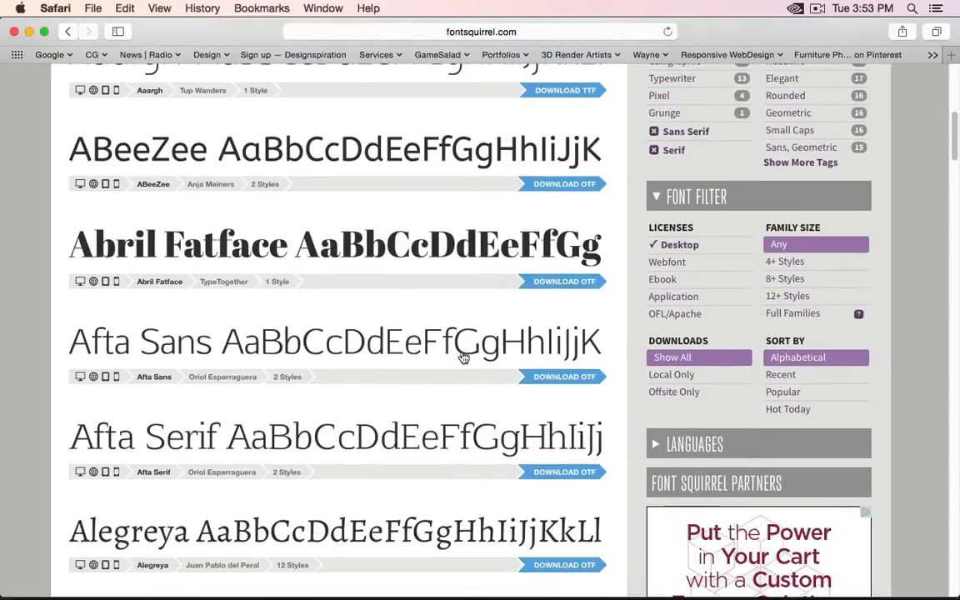
{"action": "scroll", "coordinate": [463, 357], "scroll_direction": "up", "scroll_amount": 2}
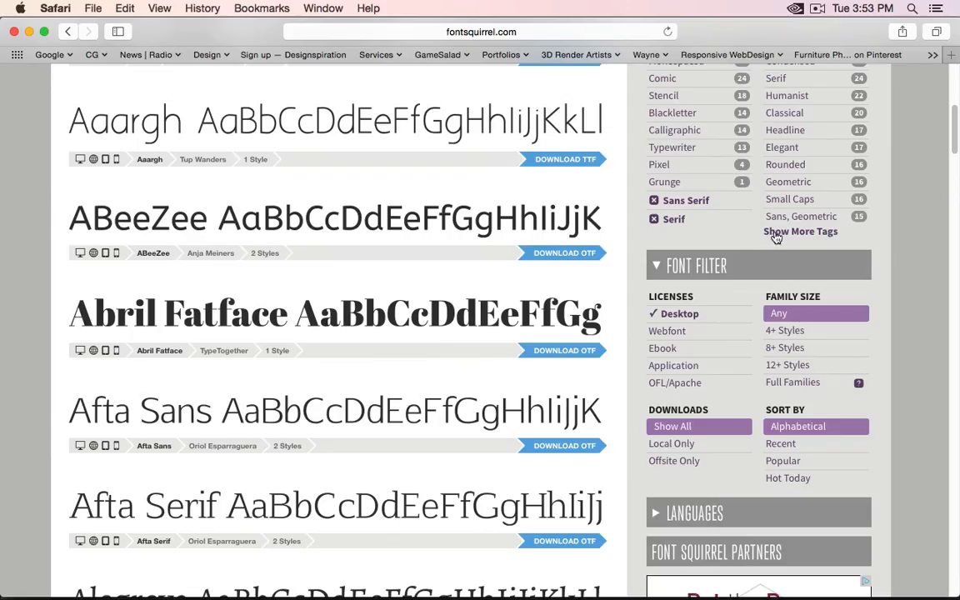
- Remove the Serif and Sans Serif classifications from the font filter and return to the list of classifications
{"action": "left_click", "coordinate": [654, 218]}
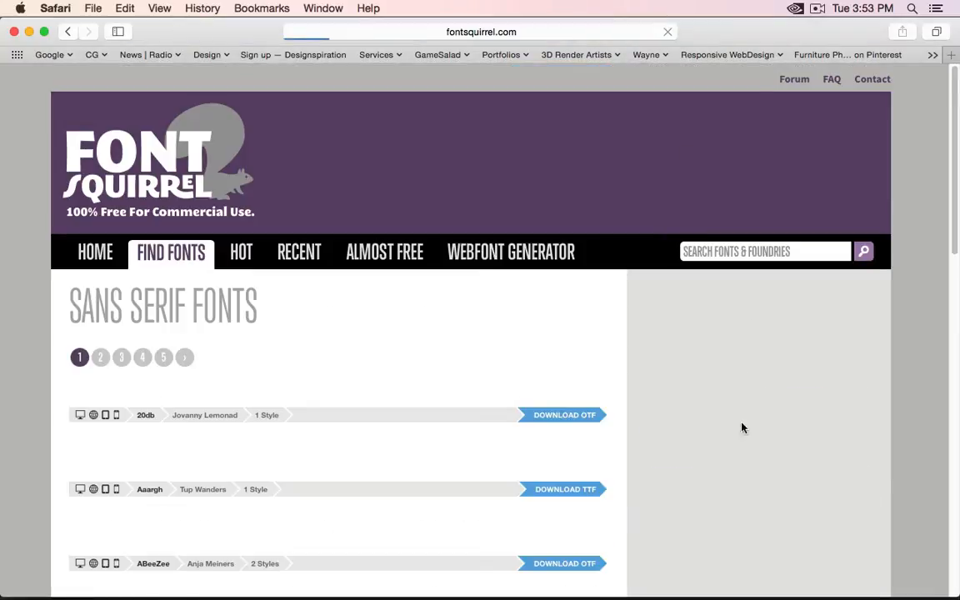
{"action": "scroll", "coordinate": [723, 396], "scroll_direction": "down", "scroll_amount": 10}
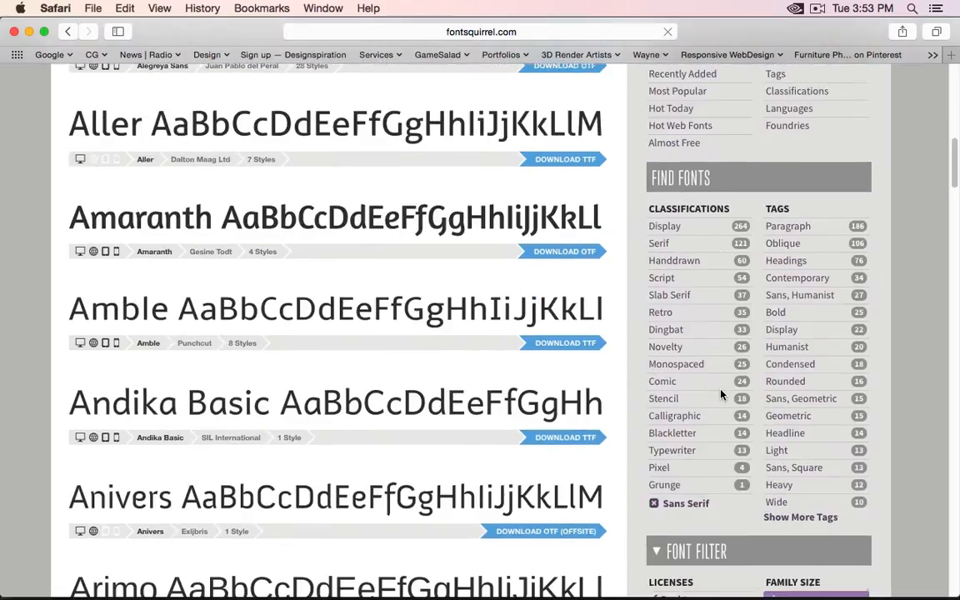
{"action": "scroll", "coordinate": [722, 395], "scroll_direction": "down", "scroll_amount": 3}
{"action": "left_click", "coordinate": [654, 397]}
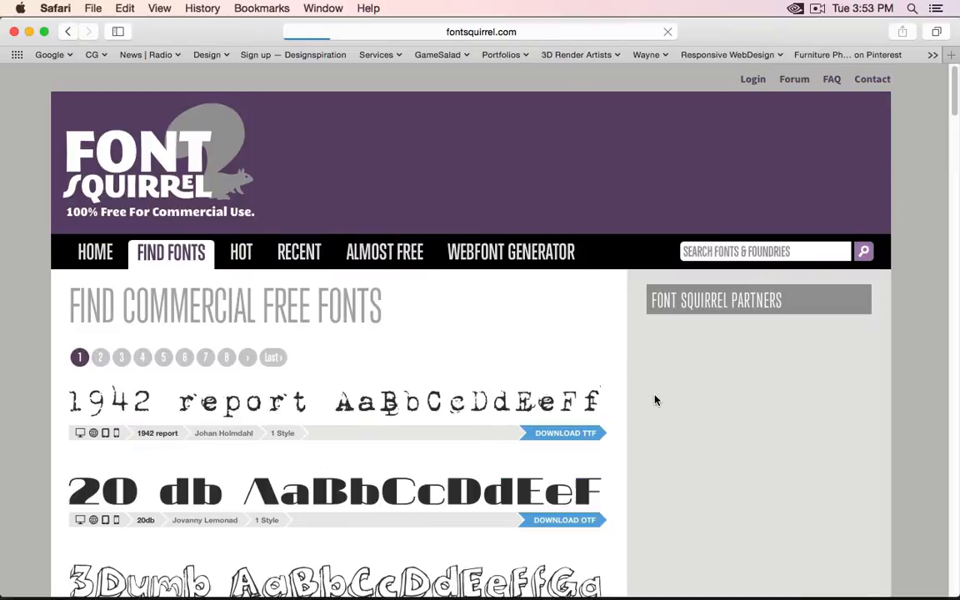
{"action": "scroll", "coordinate": [655, 401], "scroll_direction": "down", "scroll_amount": 10}
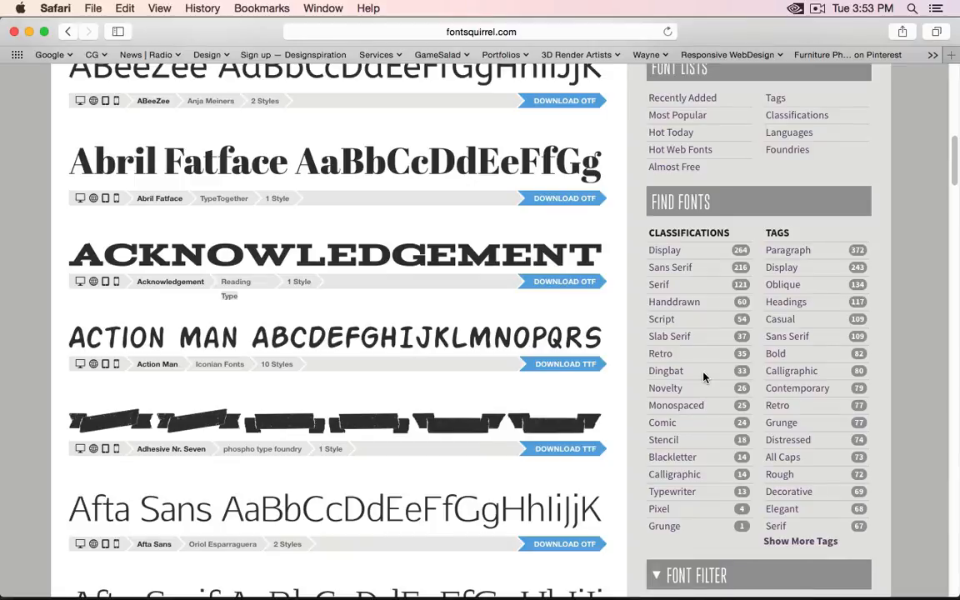
- Show the fonts classified as Handdrawn and look through the list as far as Daniel and Desyrel
{"action": "left_click", "coordinate": [683, 301]}
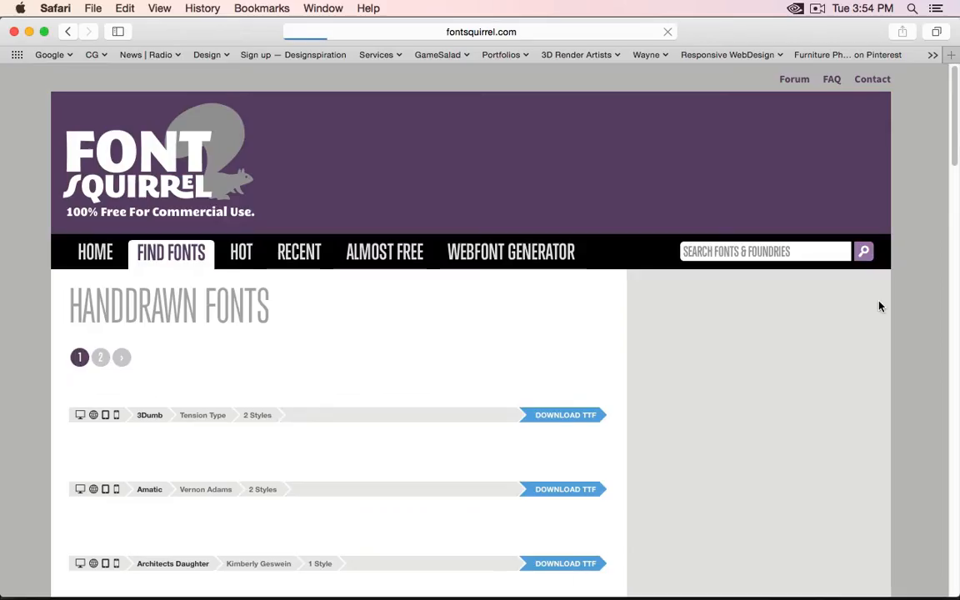
{"action": "scroll", "coordinate": [427, 350], "scroll_direction": "down", "scroll_amount": 2}
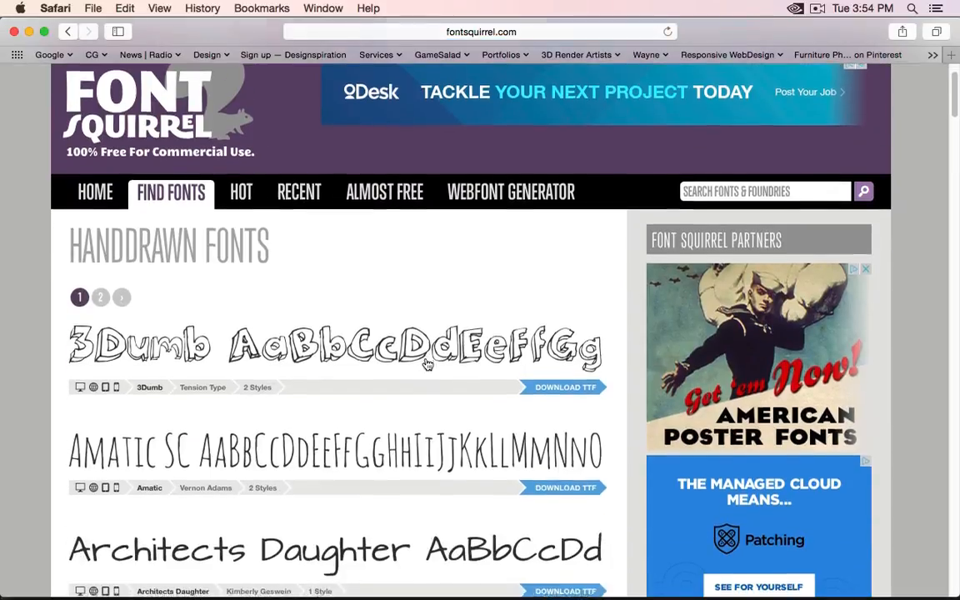
{"action": "scroll", "coordinate": [425, 364], "scroll_direction": "down", "scroll_amount": 5}
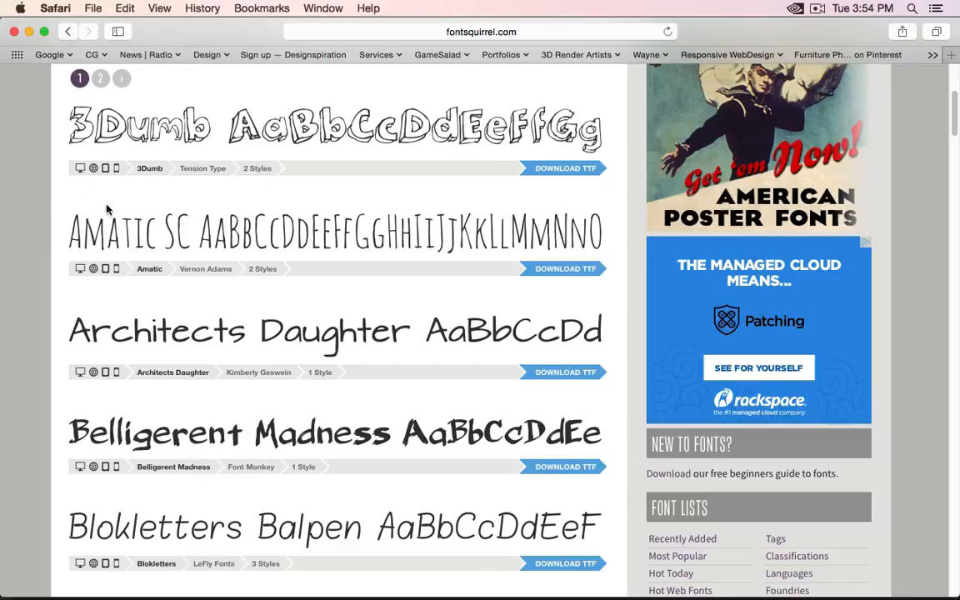
{"action": "scroll", "coordinate": [190, 224], "scroll_direction": "down", "scroll_amount": 5}
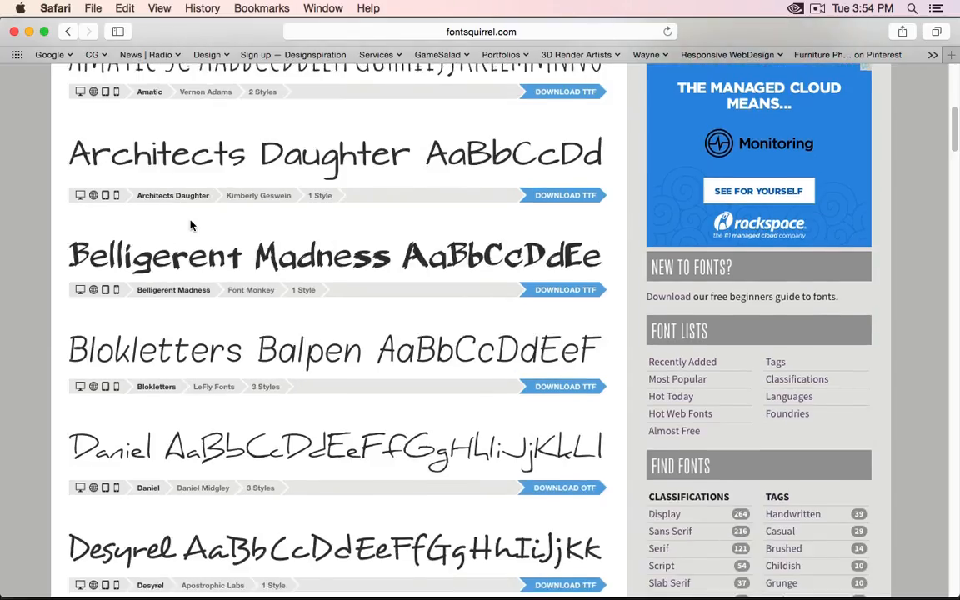
{"action": "scroll", "coordinate": [191, 223], "scroll_direction": "down", "scroll_amount": 2}
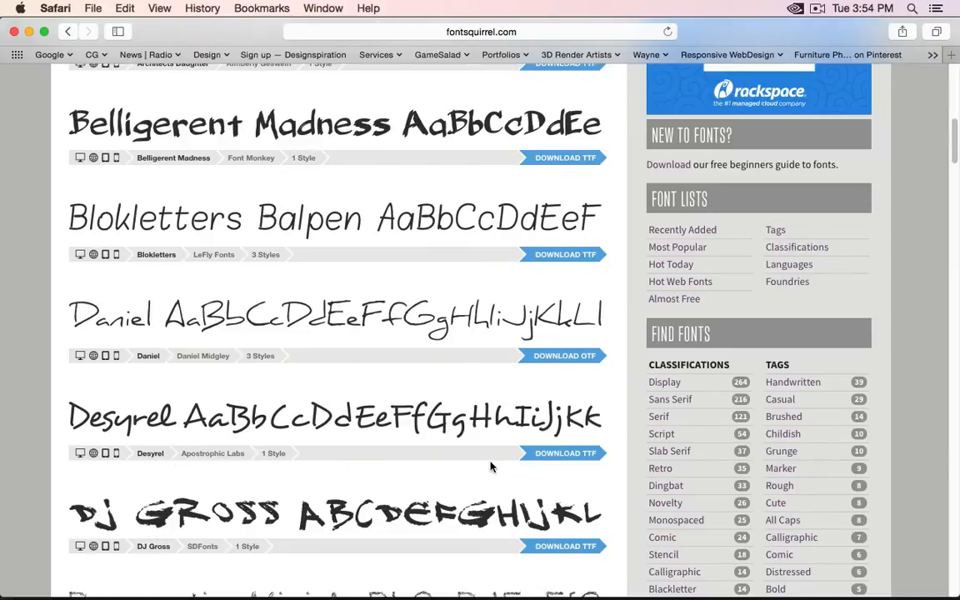
- Switch to Illustrator and set the font of the "Overmolded Handle" label to Desyrel
{"action": "mouse_move", "coordinate": [325, 583]}
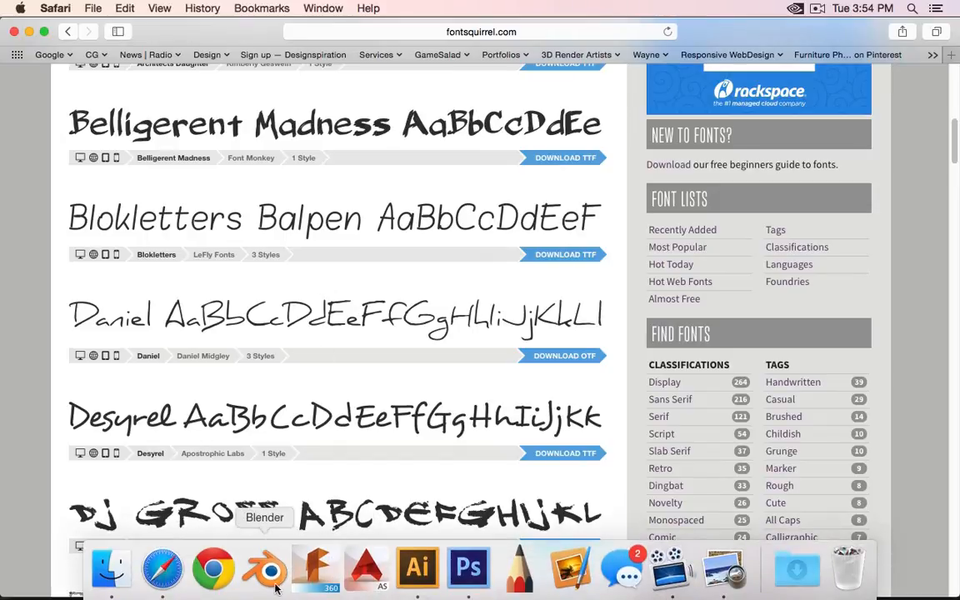
{"action": "left_click", "coordinate": [430, 573]}
{"action": "triple_click", "coordinate": [598, 237]}
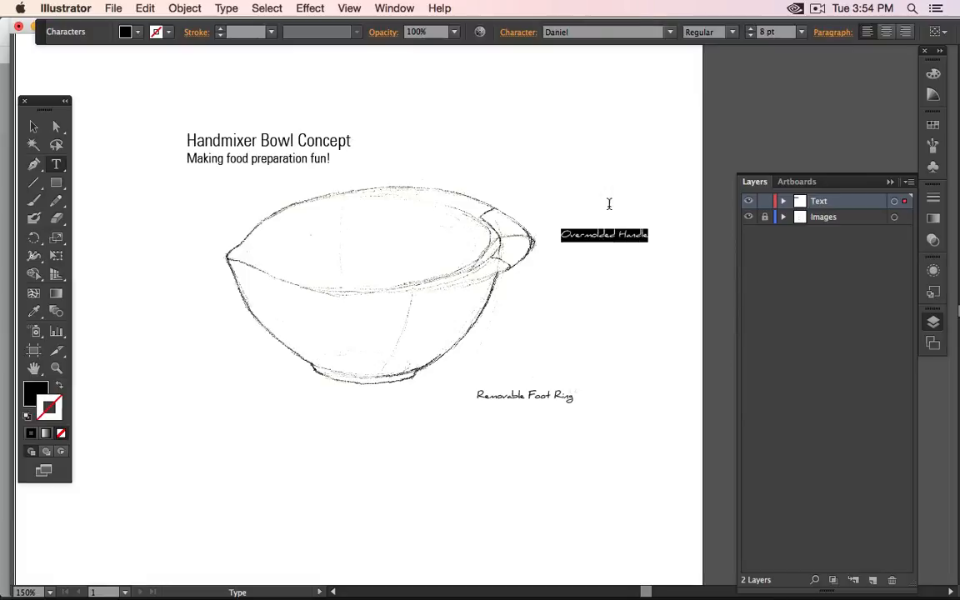
{"action": "left_click", "coordinate": [670, 33]}
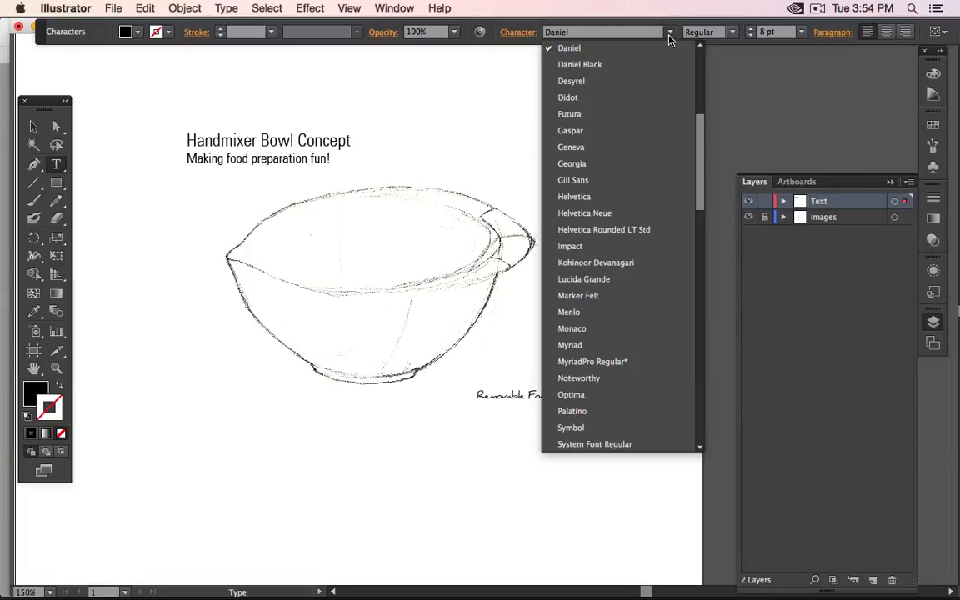
{"action": "left_click", "coordinate": [651, 81]}
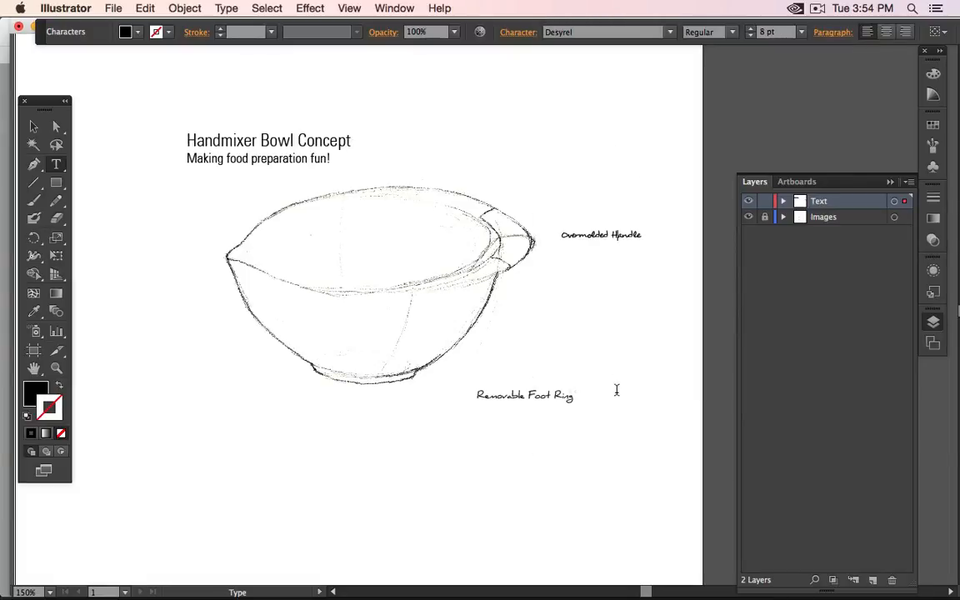
- Move the "Removable Foot Ring" label directly below the "Overmolded Handle" label to compare their fonts
{"action": "scroll", "coordinate": [619, 270], "scroll_direction": "up", "scroll_amount": 2}
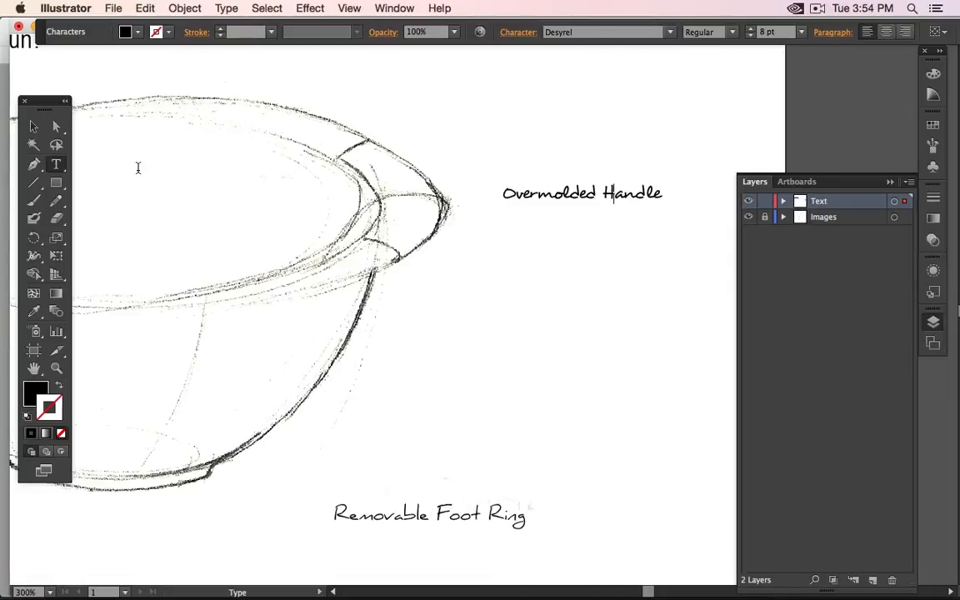
{"action": "left_click", "coordinate": [35, 127]}
{"action": "left_click", "coordinate": [455, 491]}
{"action": "left_click_drag", "start_coordinate": [469, 521], "coordinate": [644, 236]}
{"action": "left_click", "coordinate": [627, 332]}
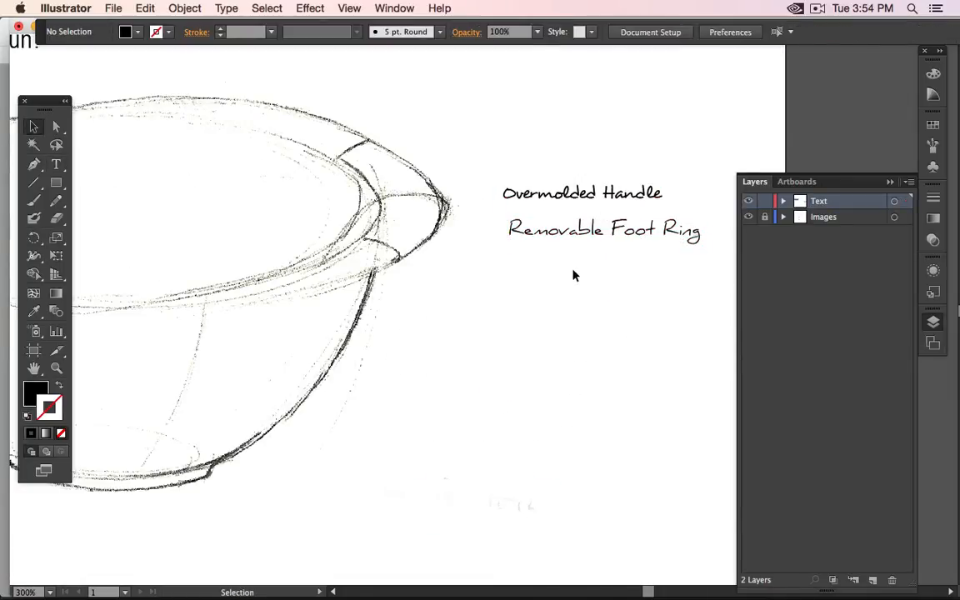
{"action": "left_click", "coordinate": [525, 235]}
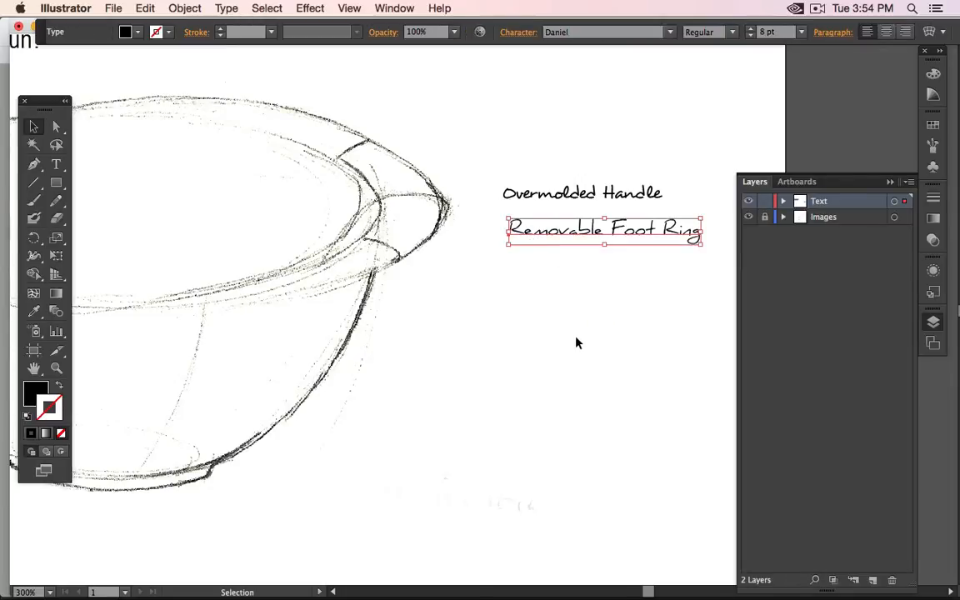
{"action": "left_click", "coordinate": [576, 343]}
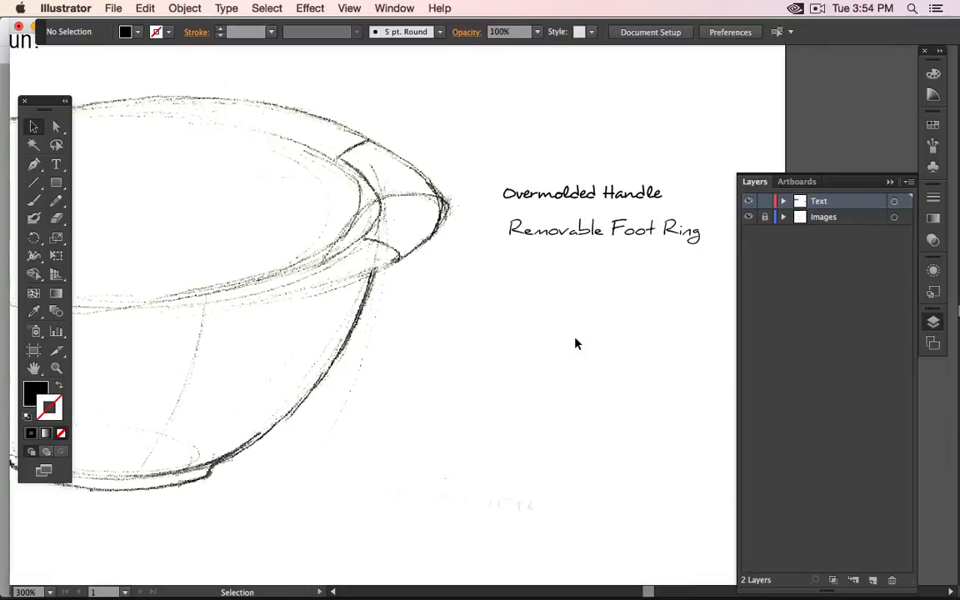
- Set the font of the "Overmolded Handle" label to Daniel
{"action": "left_click", "coordinate": [509, 190]}
{"action": "left_click", "coordinate": [587, 319]}
{"action": "left_click", "coordinate": [621, 202]}
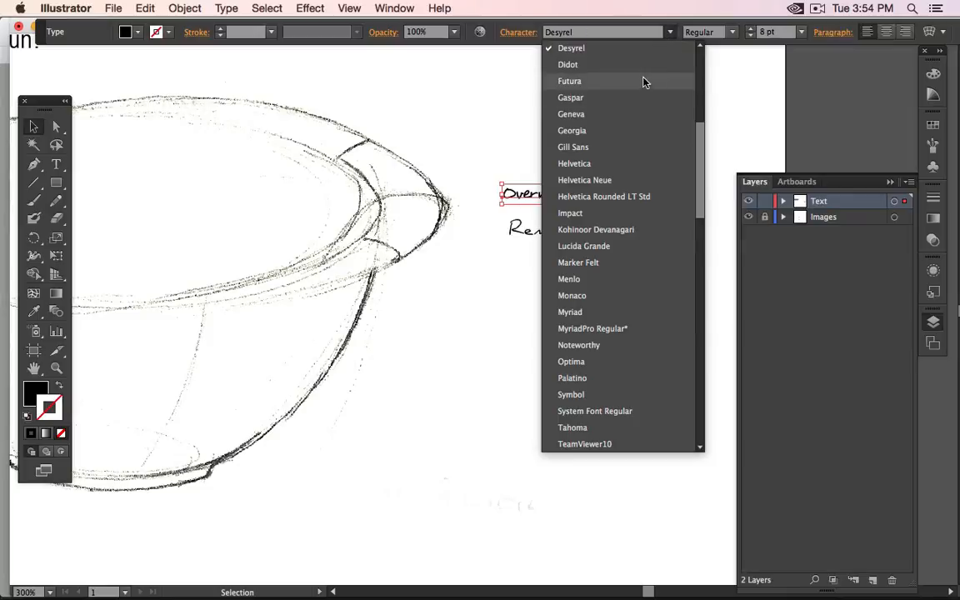
{"action": "scroll", "coordinate": [644, 79], "scroll_direction": "up", "scroll_amount": 3}
{"action": "key", "text": "Escape"}
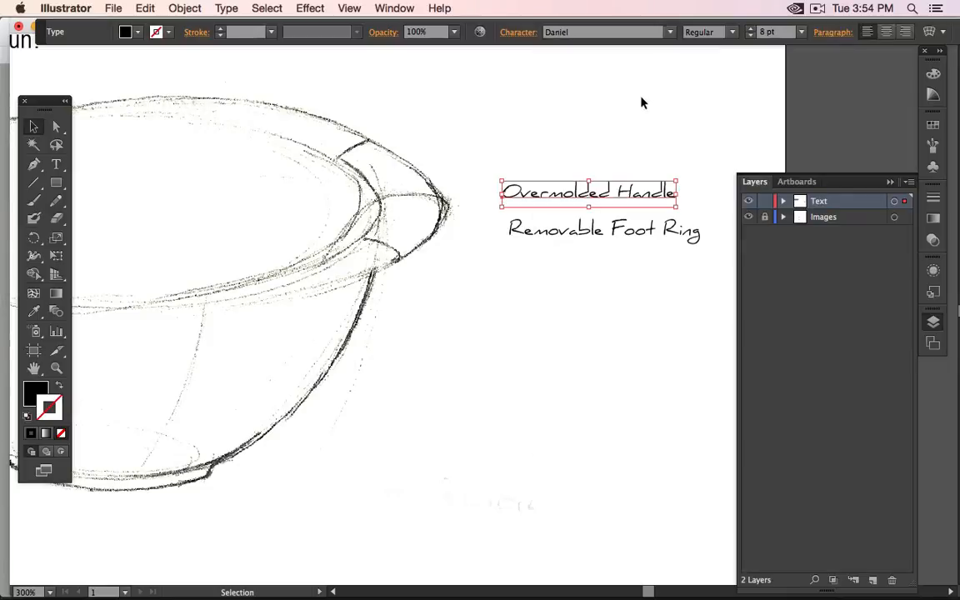
- Move the "Removable Foot Ring" label back down beside the foot of the bowl
{"action": "left_click", "coordinate": [574, 262]}
{"action": "key", "text": "super+minus"}
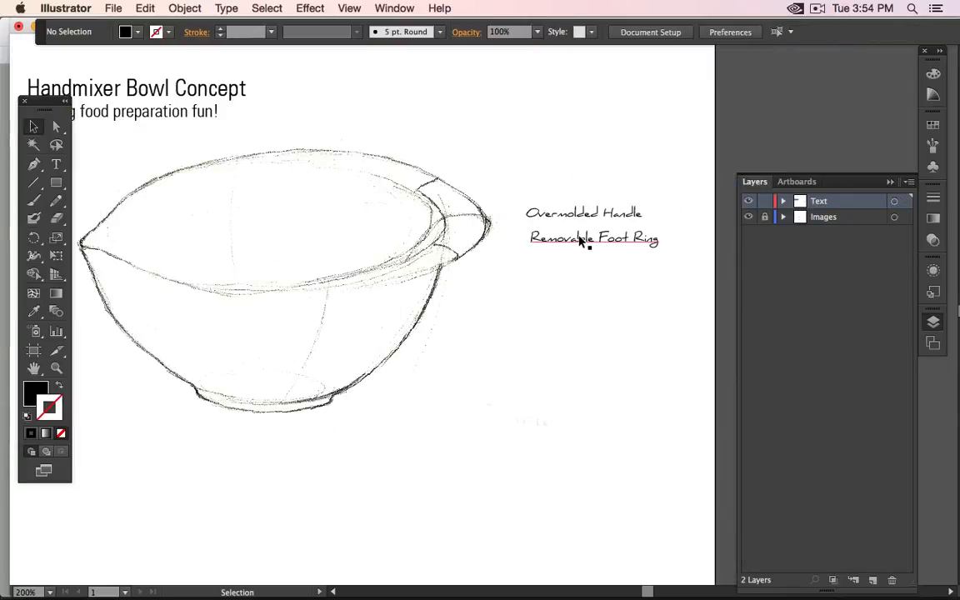
{"action": "left_click_drag", "start_coordinate": [586, 248], "coordinate": [518, 409]}
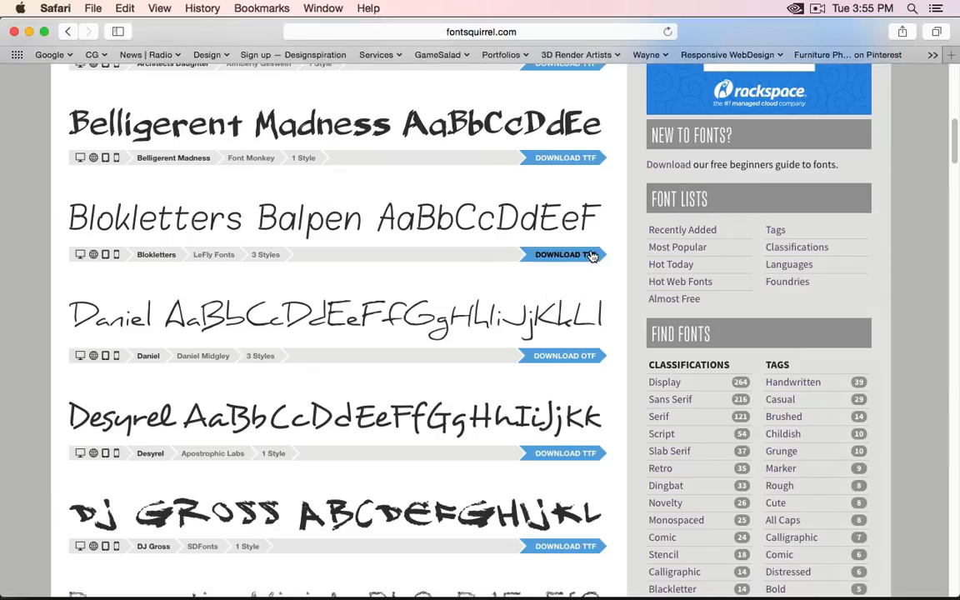
- Switch to Safari, download the Blokletters font from Font Squirrel and look further down the Handdrawn list
{"action": "left_click", "coordinate": [588, 255]}
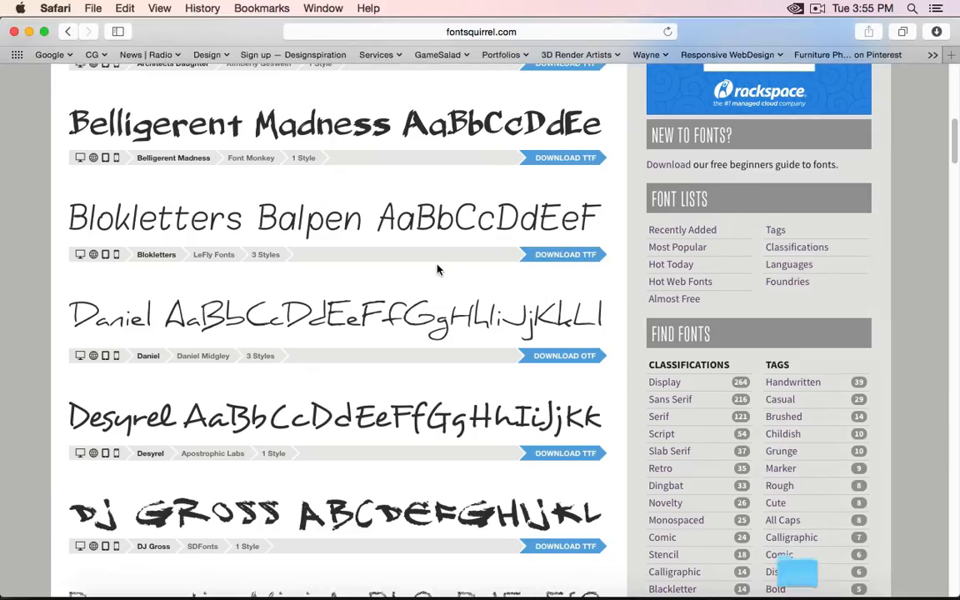
{"action": "scroll", "coordinate": [440, 307], "scroll_direction": "down", "scroll_amount": 15}
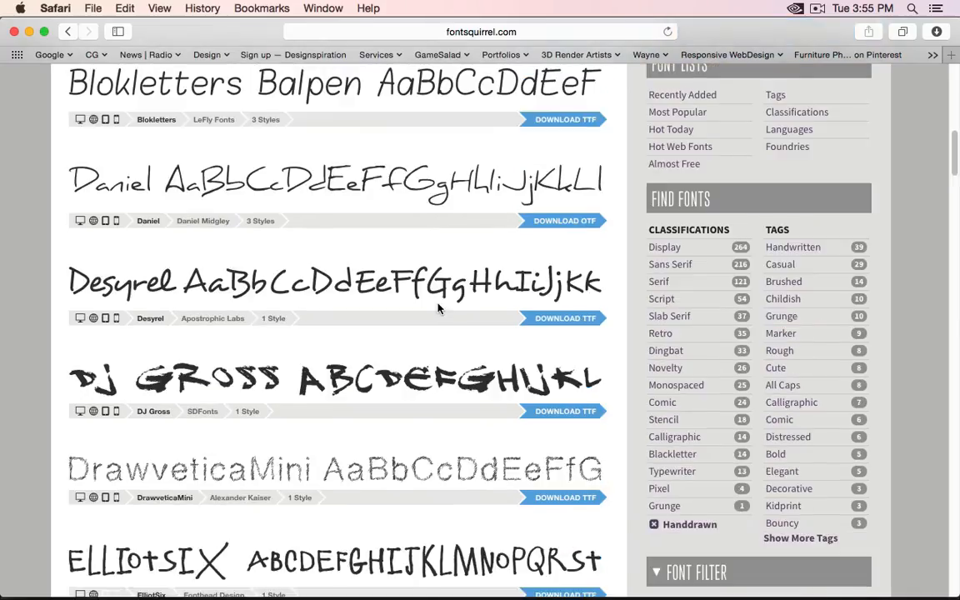
{"action": "scroll", "coordinate": [439, 307], "scroll_direction": "down", "scroll_amount": 8}
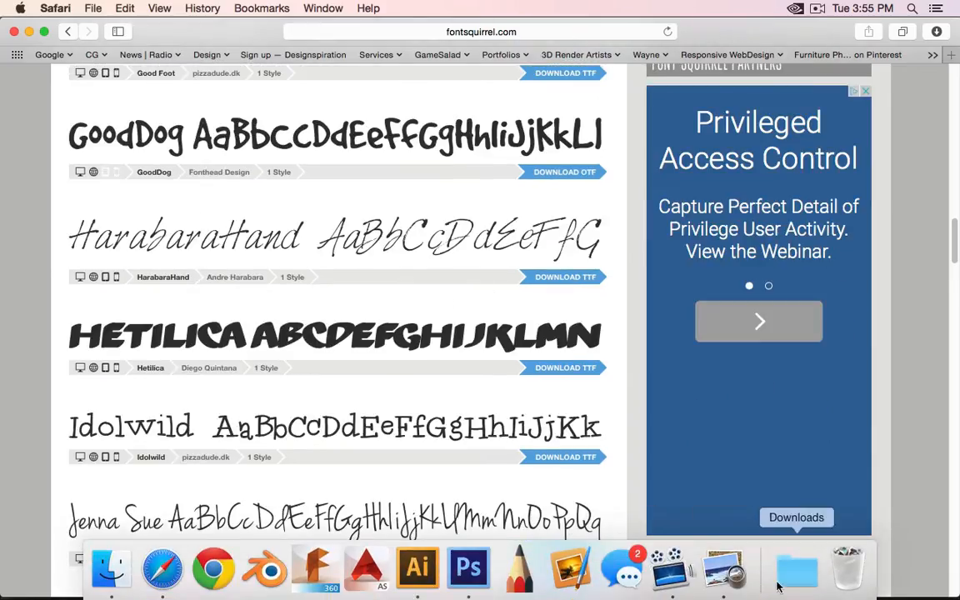
- Open the downloaded Blokletters-Potlood folder and preview Blokletters-Balpen.ttf in Font Book, closing the preview without installing the font
{"action": "left_click", "coordinate": [797, 575]}
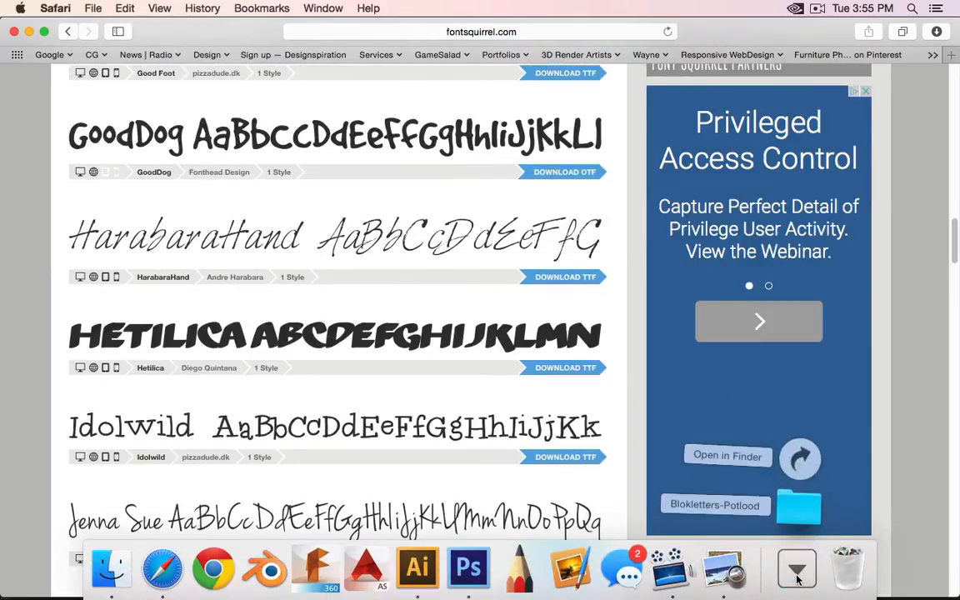
{"action": "left_click", "coordinate": [797, 507]}
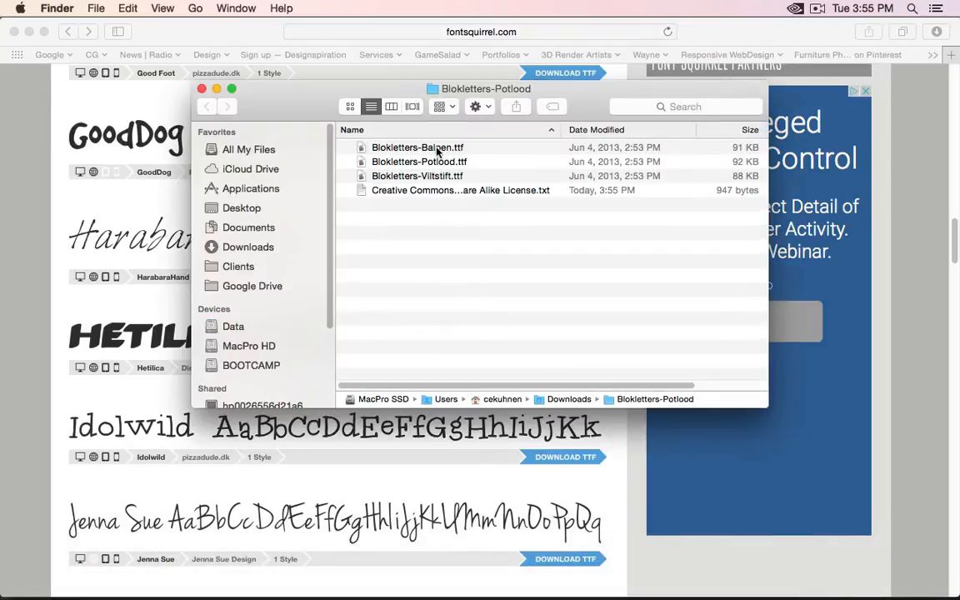
{"action": "double_click", "coordinate": [405, 147]}
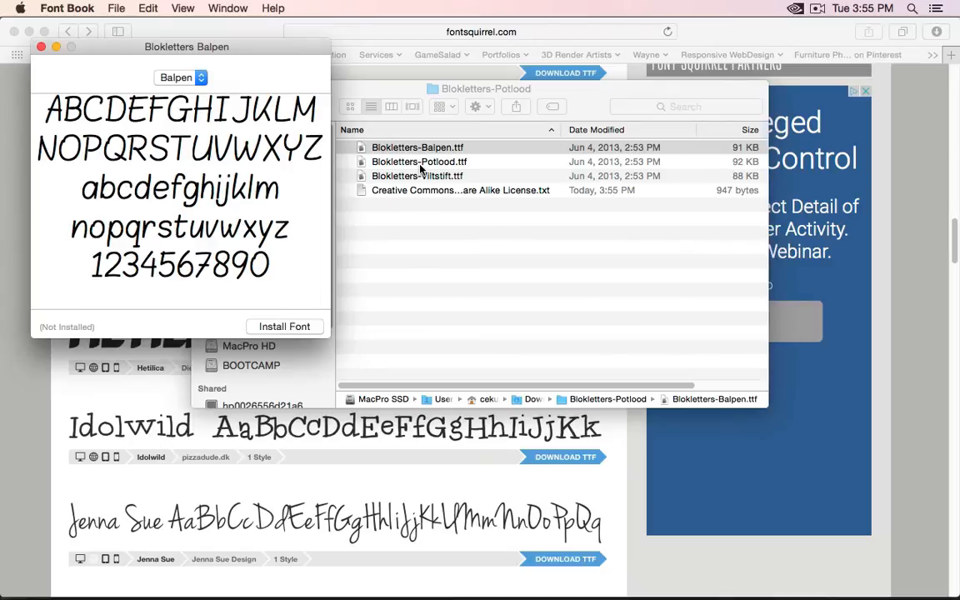
{"action": "left_click", "coordinate": [41, 48]}
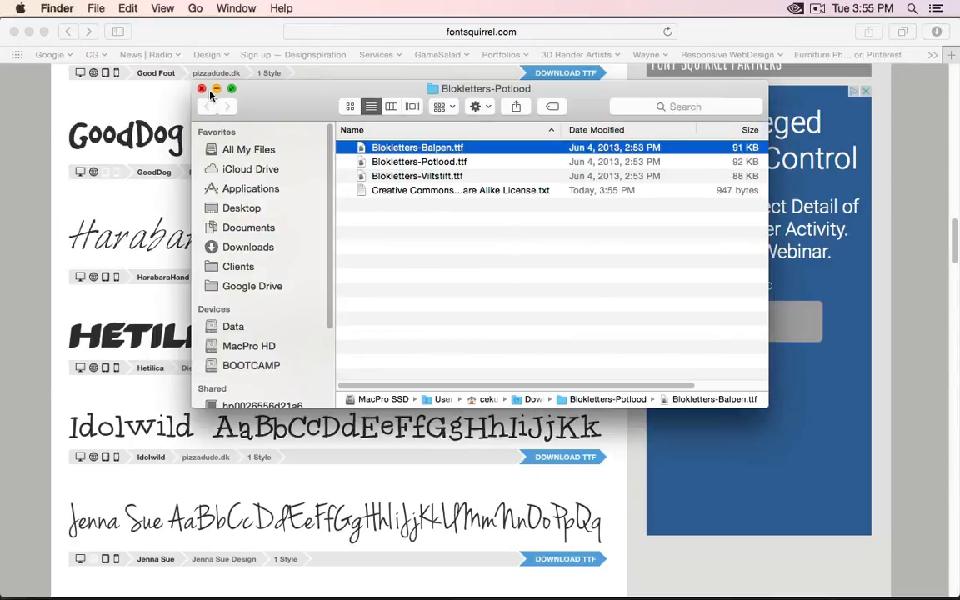
- Close the Blokletters-Potlood folder window, minimize the browser, and switch to the Illustrator bowl concept document with nothing selected
{"action": "left_click", "coordinate": [199, 92]}
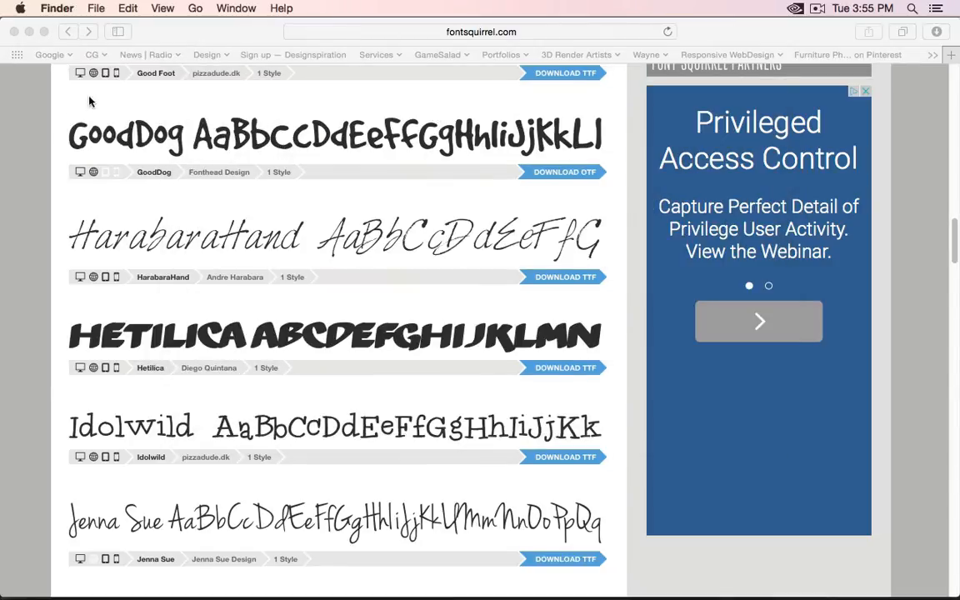
{"action": "left_click", "coordinate": [28, 30]}
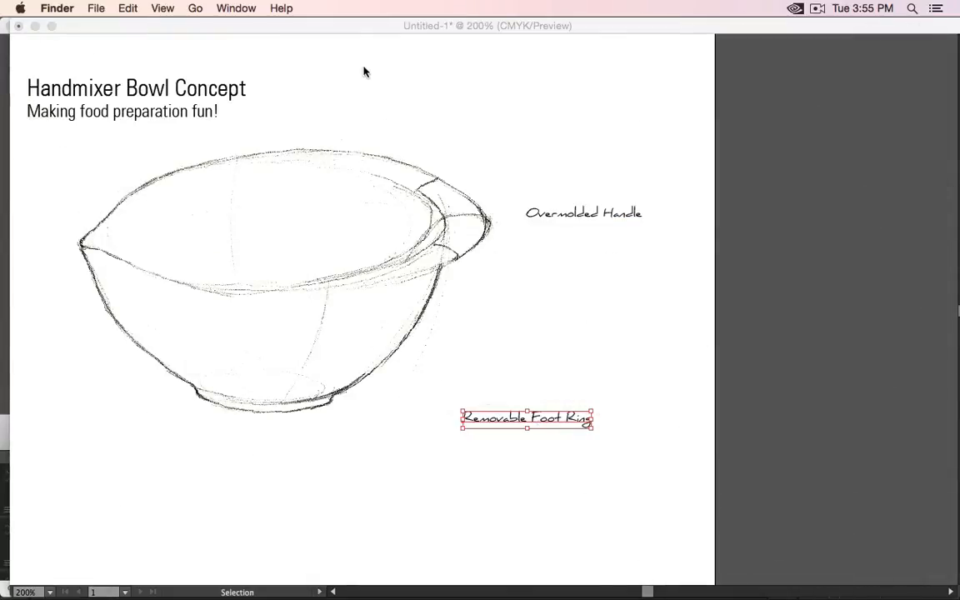
{"action": "left_click", "coordinate": [363, 71]}
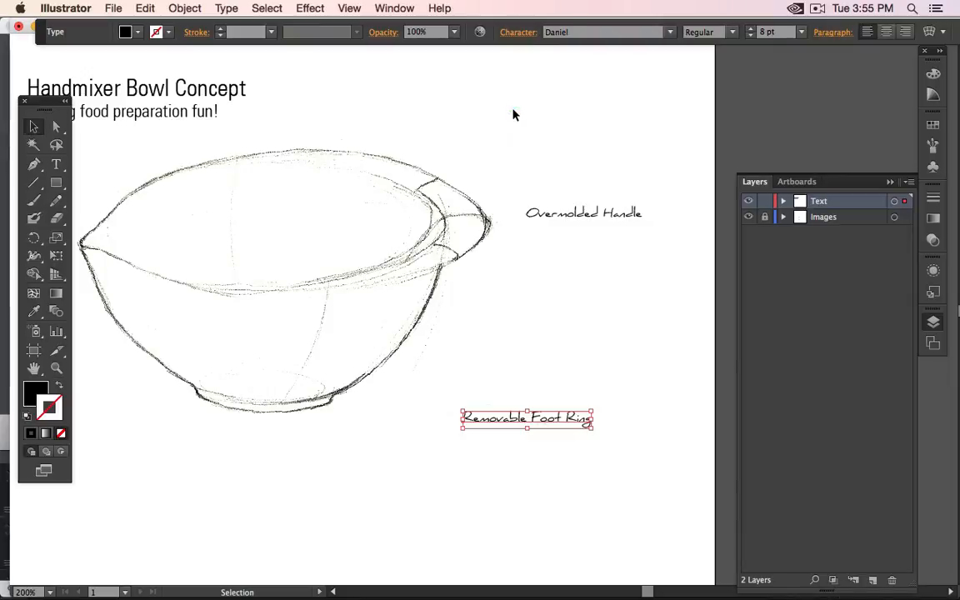
{"action": "left_click", "coordinate": [513, 114]}
{"action": "scroll", "coordinate": [597, 221], "scroll_direction": "down", "scroll_amount": 1, "text": "alt"}
{"action": "key", "text": "space"}
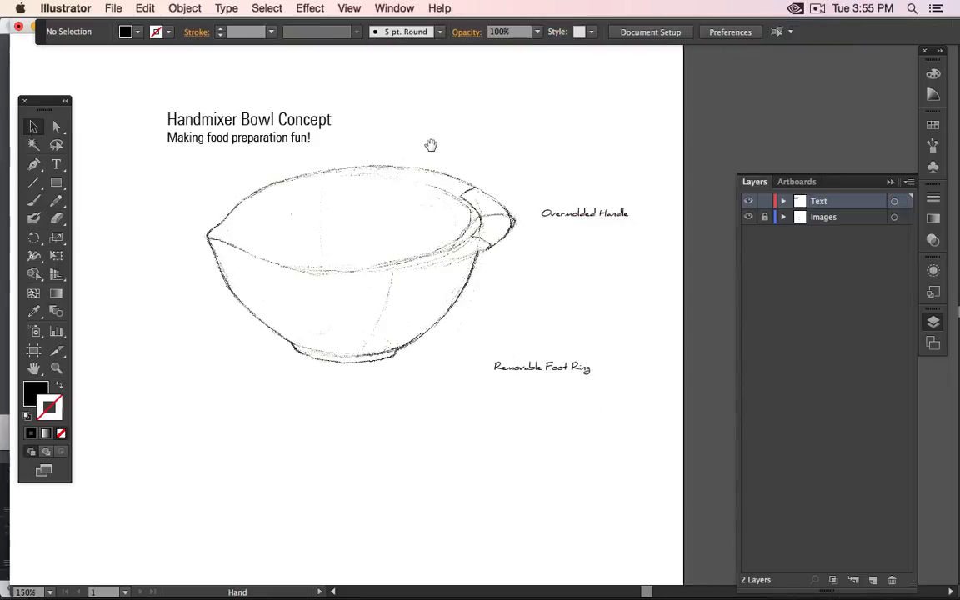
{"action": "left_click_drag", "start_coordinate": [431, 145], "coordinate": [449, 210]}
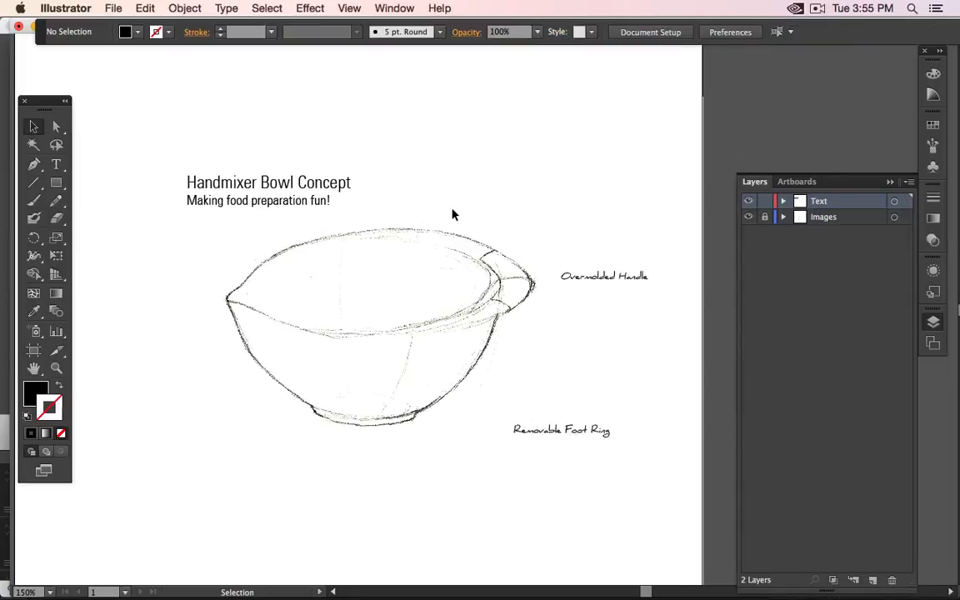
- Select the whole "Overmolded Handle" label text and display an enlarged Character Styles list beside the sketch
{"action": "left_click", "coordinate": [586, 277]}
{"action": "triple_click", "coordinate": [586, 276]}
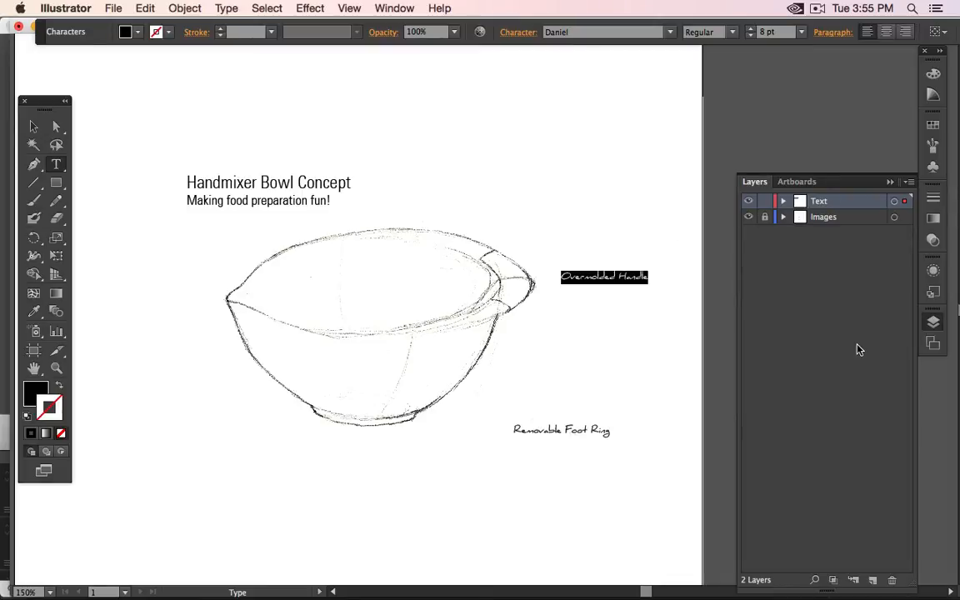
{"action": "left_click", "coordinate": [403, 7]}
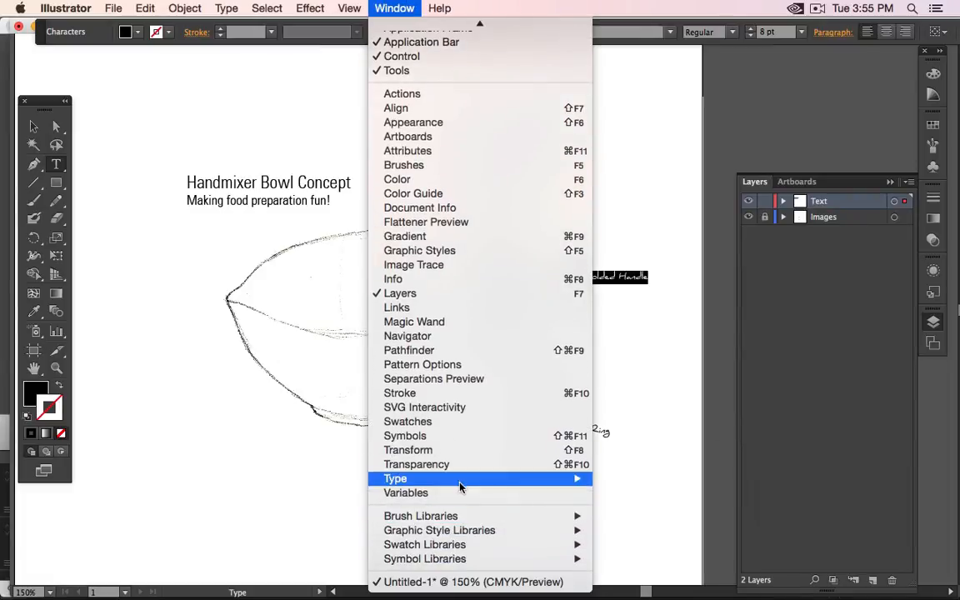
{"action": "mouse_move", "coordinate": [461, 482]}
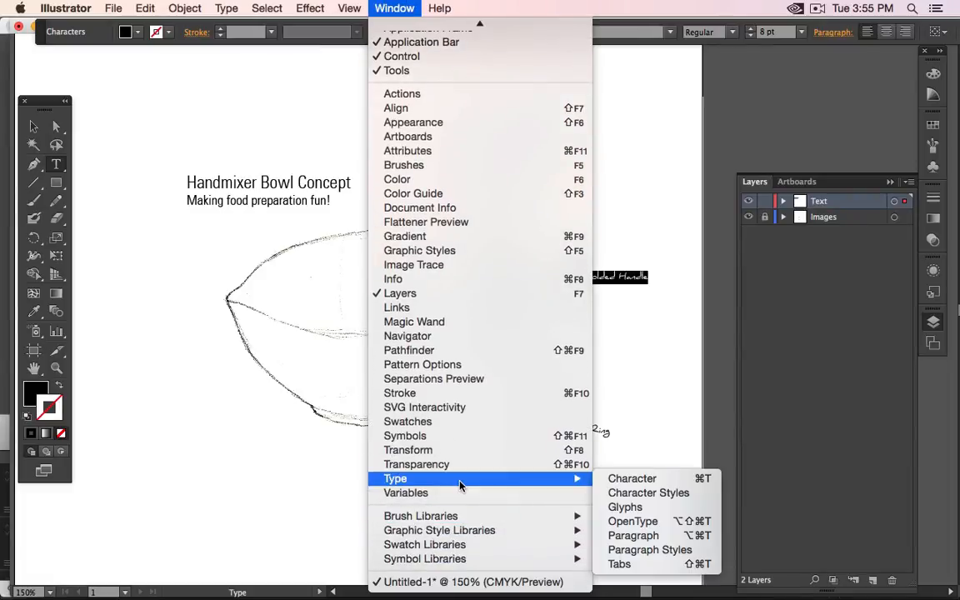
{"action": "left_click", "coordinate": [705, 500]}
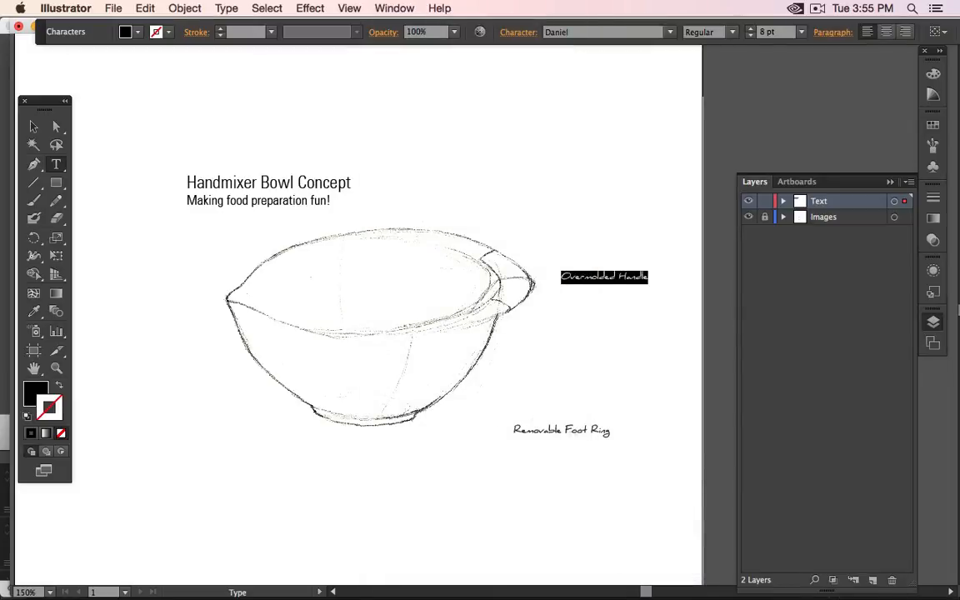
{"action": "left_click_drag", "start_coordinate": [549, 239], "coordinate": [215, 268]}
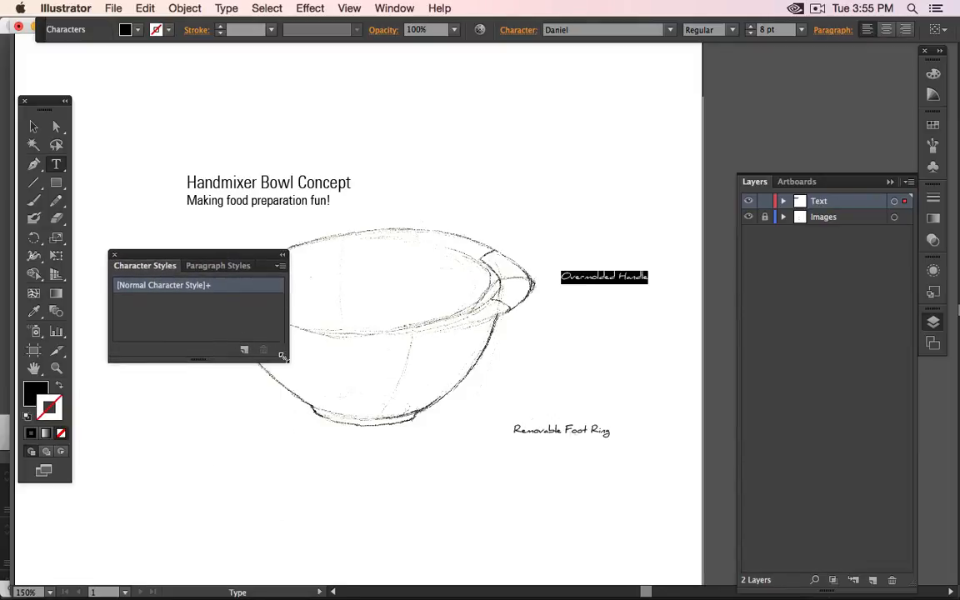
{"action": "left_click_drag", "start_coordinate": [283, 356], "coordinate": [314, 442]}
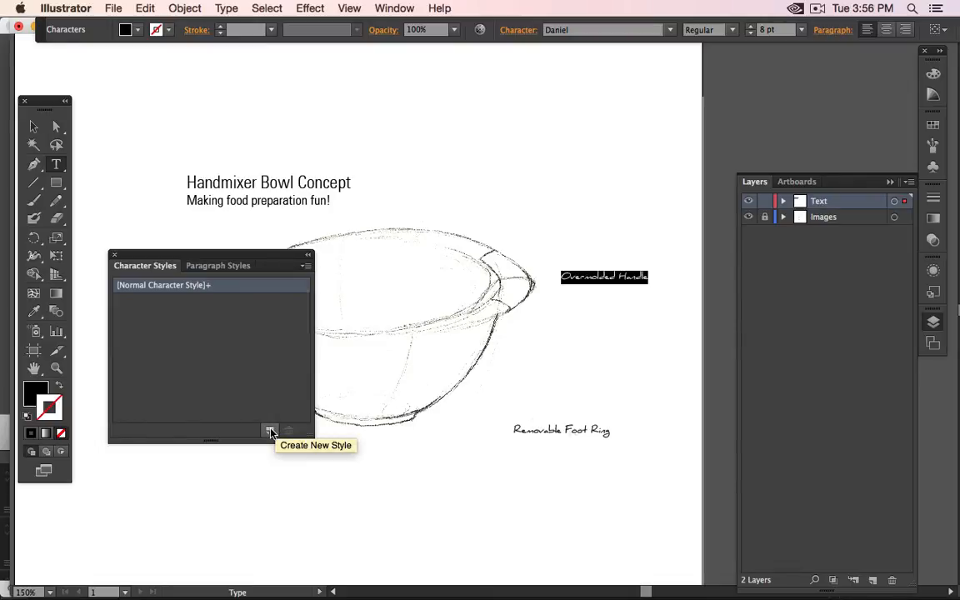
- Create a new character style named "Hand Text" from the selected label text
{"action": "left_click", "coordinate": [304, 265]}
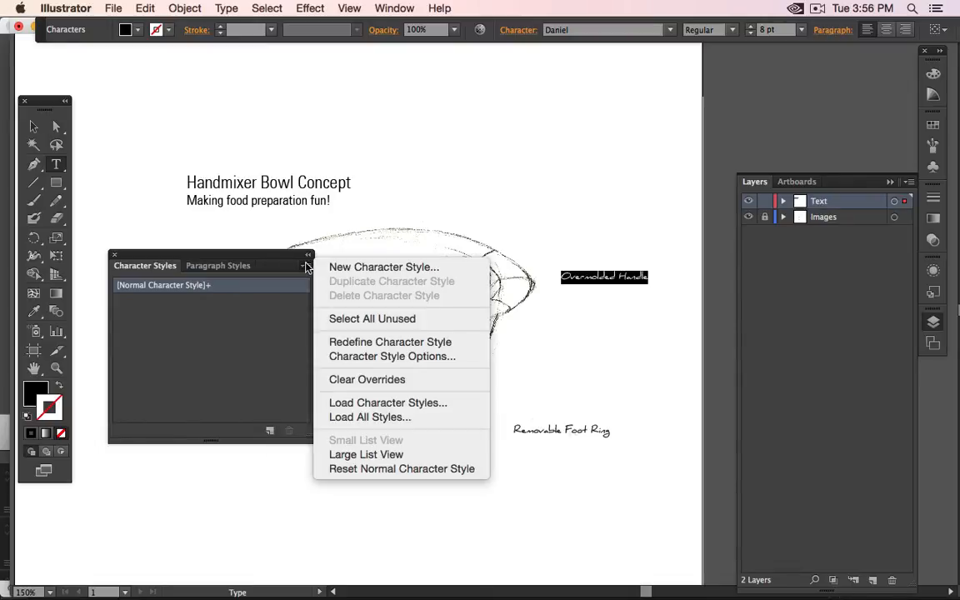
{"action": "left_click", "coordinate": [350, 267]}
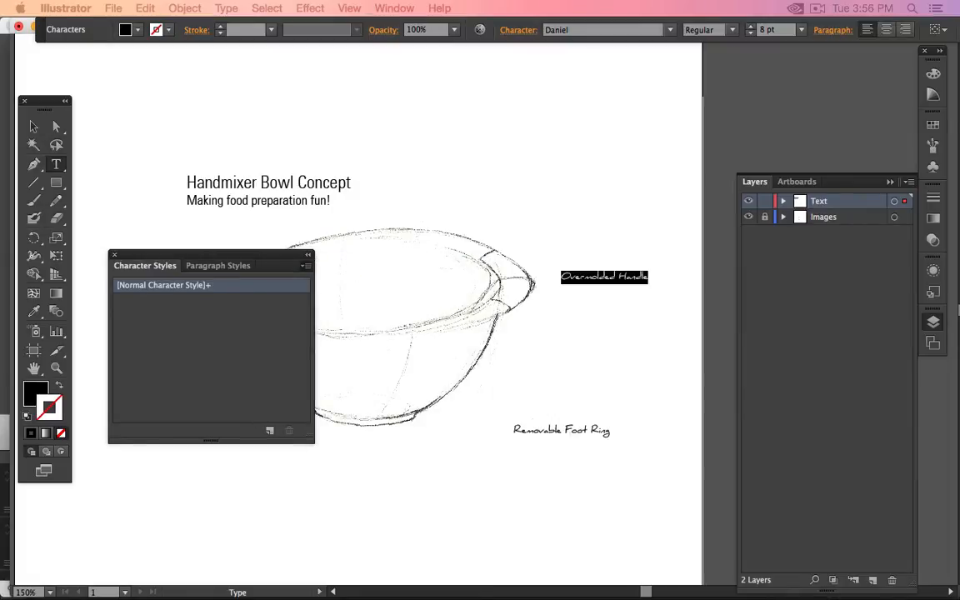
{"action": "left_click_drag", "start_coordinate": [675, 371], "coordinate": [396, 133]}
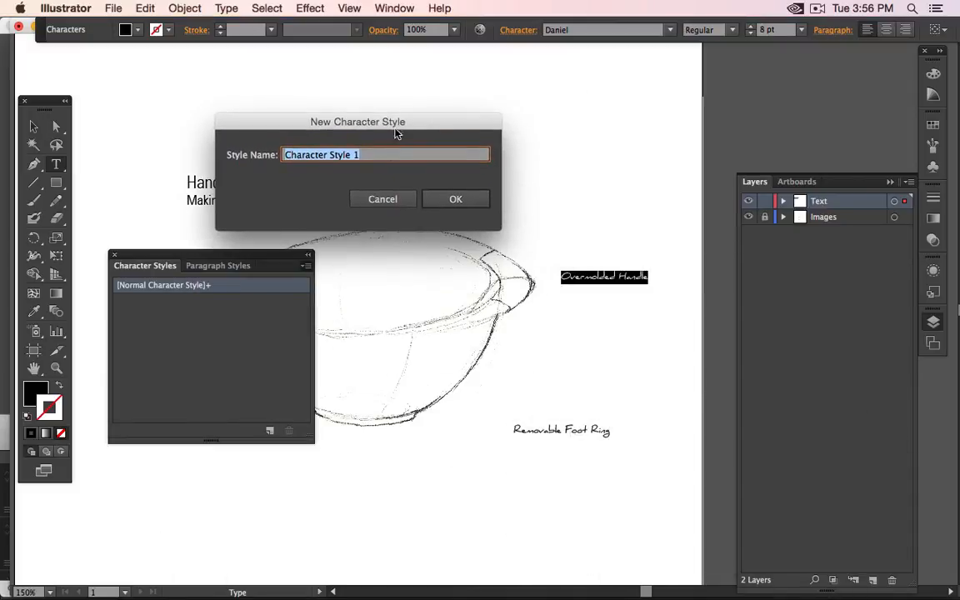
{"action": "type", "text": "A"}
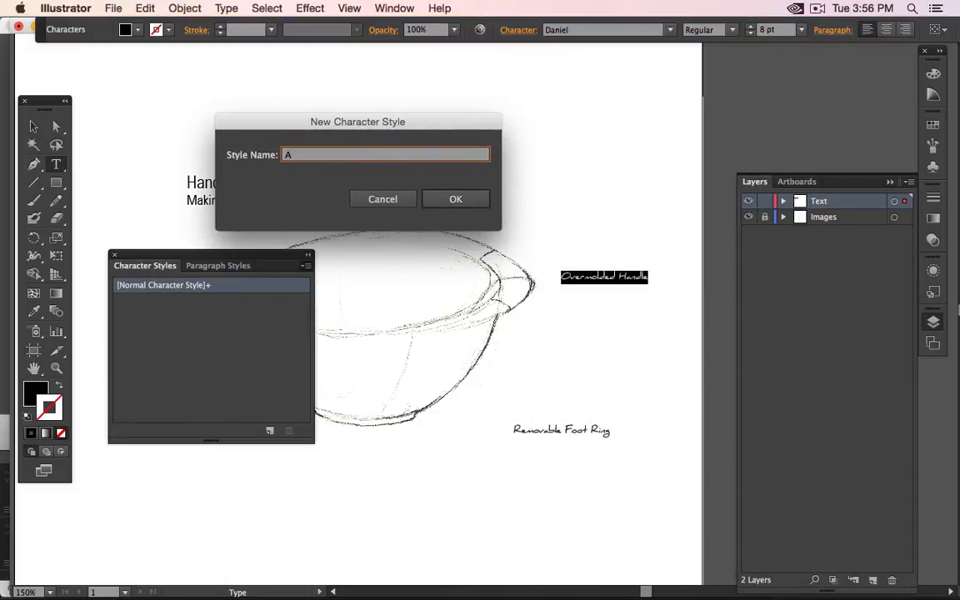
{"action": "key", "text": "BackSpace"}
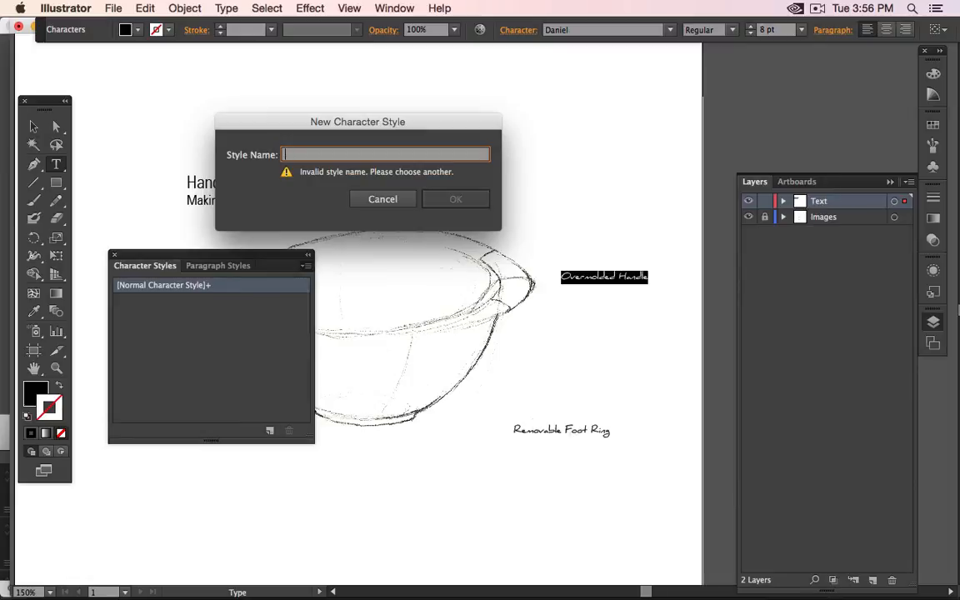
{"action": "type", "text": "Hand Text"}
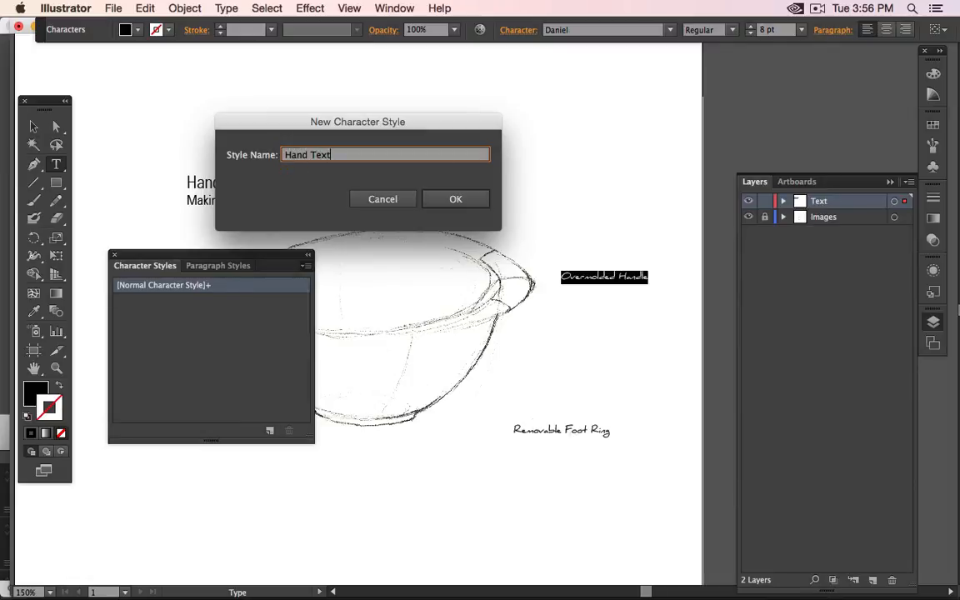
{"action": "key", "text": "Return"}
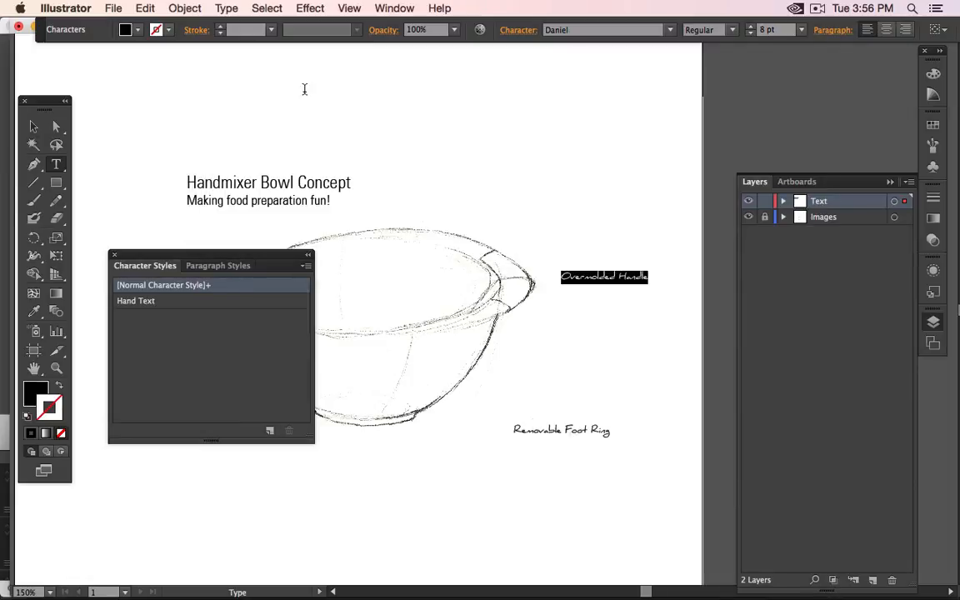
- Apply the Hand Text style to the "Overmolded Handle" label, clearing its overrides, and review the style's settings
{"action": "left_click", "coordinate": [166, 302]}
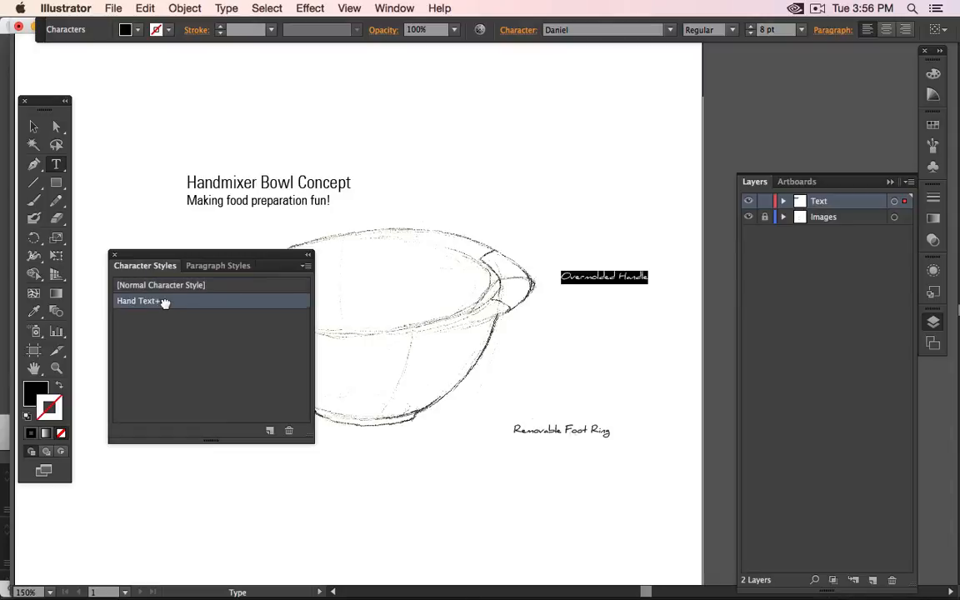
{"action": "left_click", "coordinate": [165, 303], "text": "alt"}
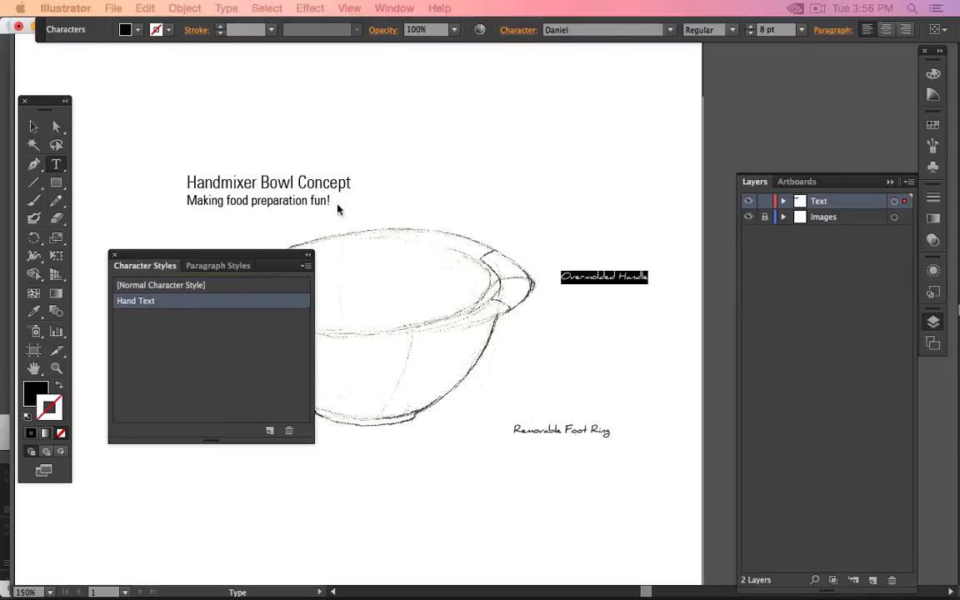
{"action": "double_click", "coordinate": [165, 302]}
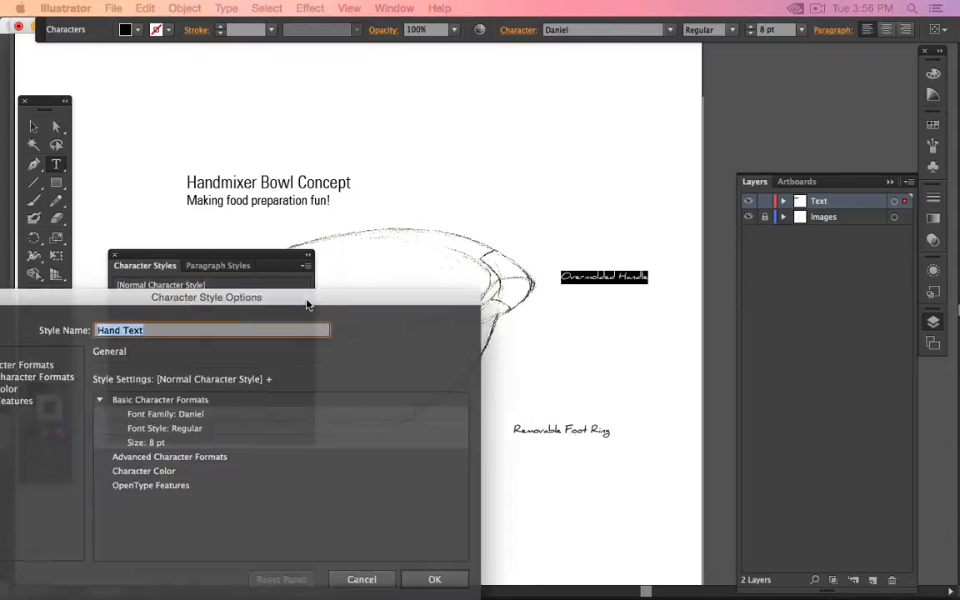
{"action": "left_click_drag", "start_coordinate": [307, 302], "coordinate": [517, 190]}
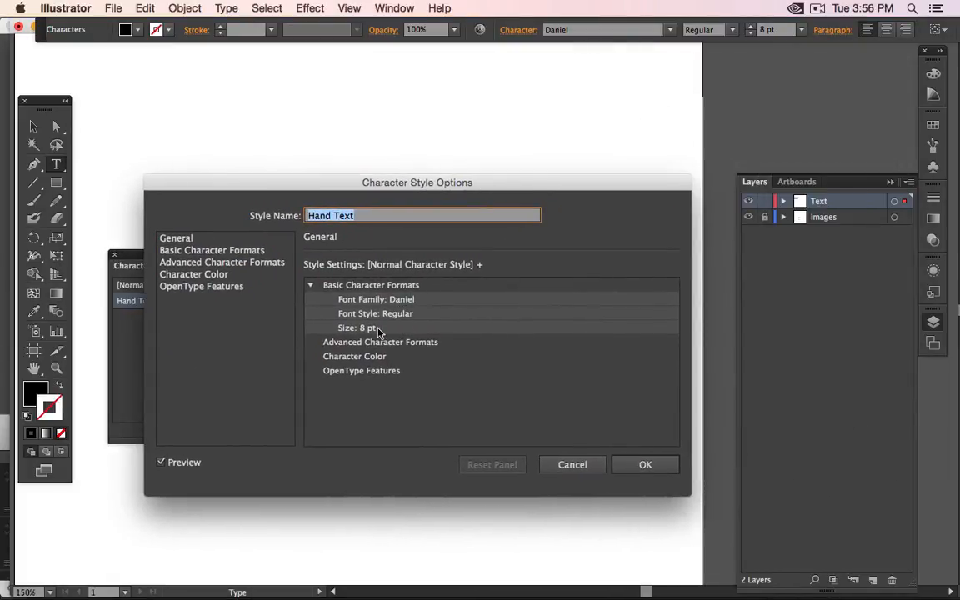
{"action": "left_click", "coordinate": [645, 467]}
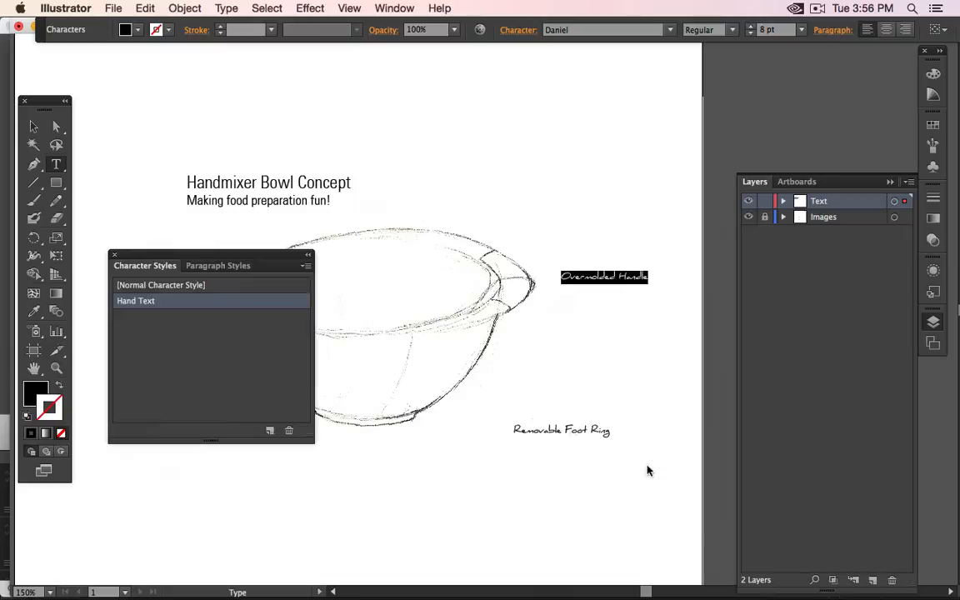
- Apply the Hand Text character style to the whole "Removable Foot Ring" label and deselect it
{"action": "left_click", "coordinate": [532, 430]}
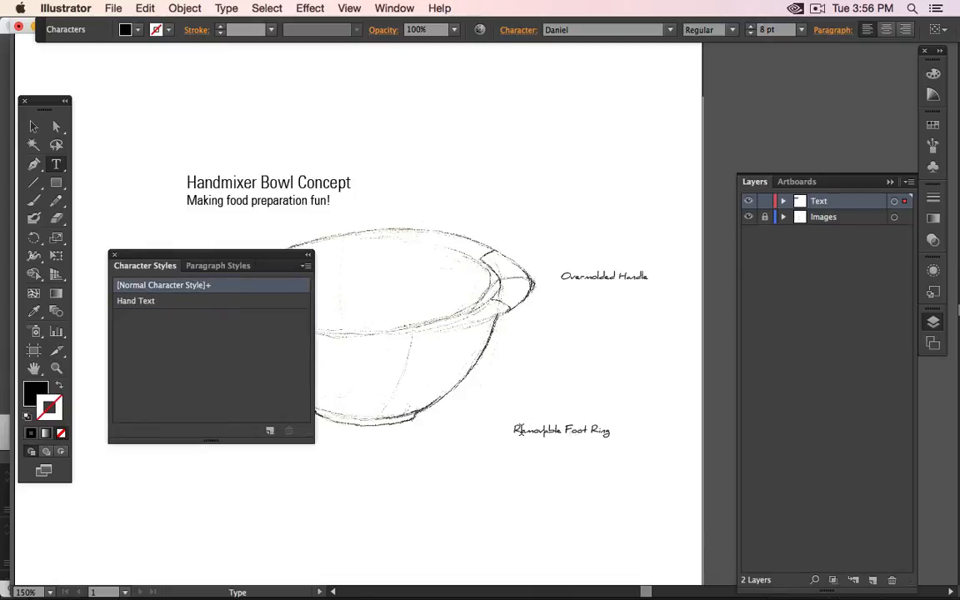
{"action": "triple_click", "coordinate": [519, 430]}
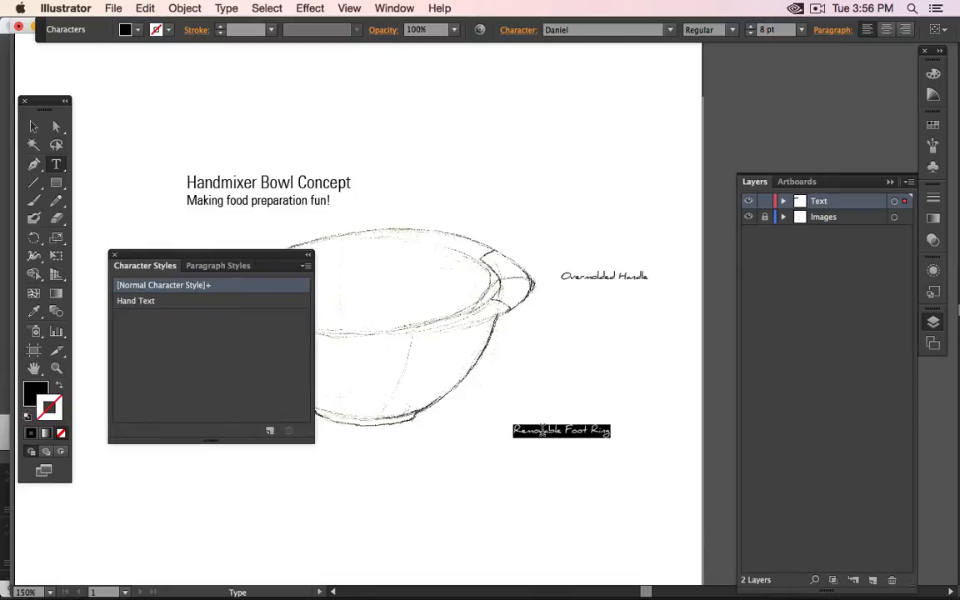
{"action": "left_click", "coordinate": [177, 304]}
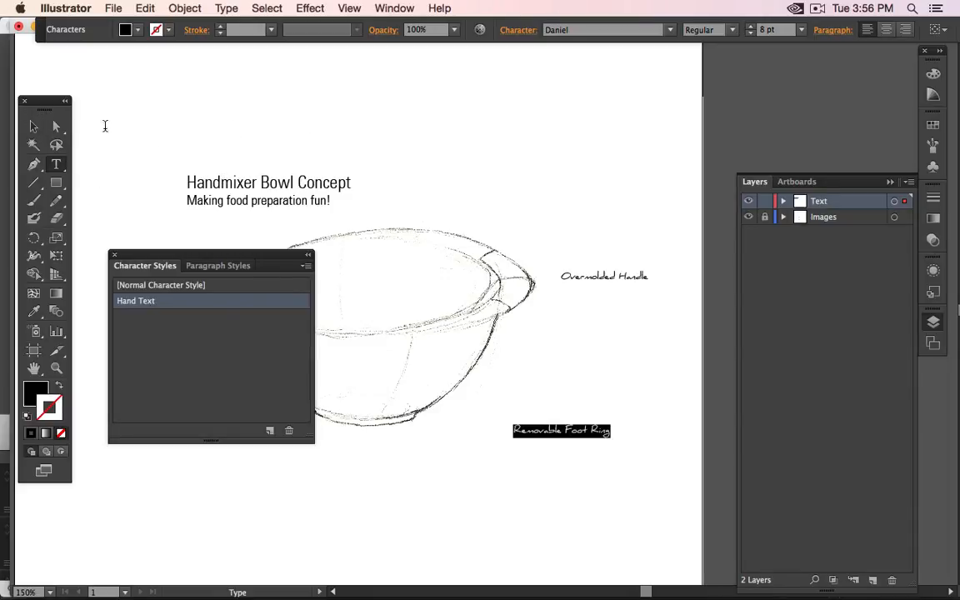
{"action": "left_click", "coordinate": [35, 127]}
{"action": "left_click", "coordinate": [217, 98]}
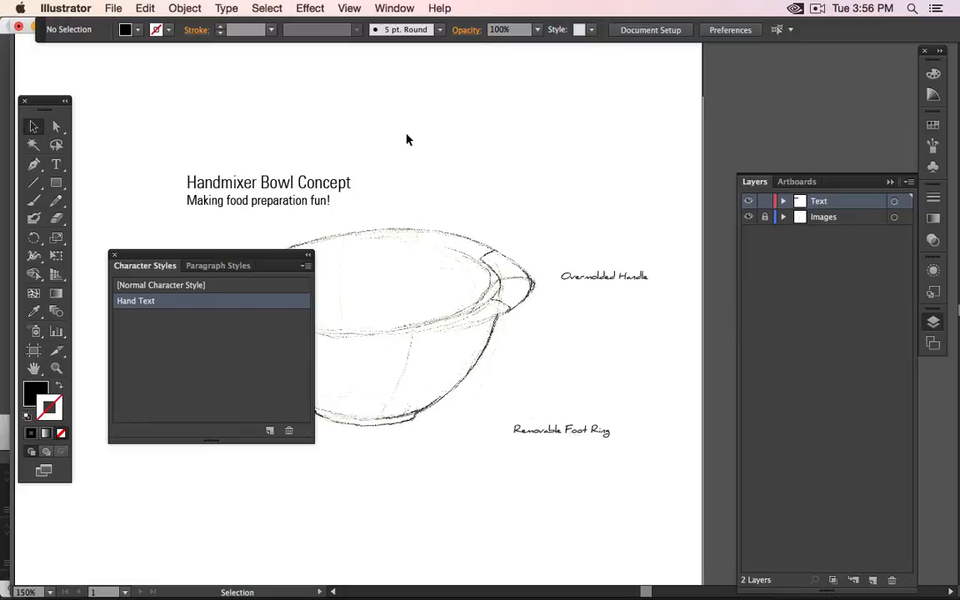
- Open the Hand Text style's options with no text selected, uncover the labels, and clear the style name
{"action": "double_click", "coordinate": [137, 304]}
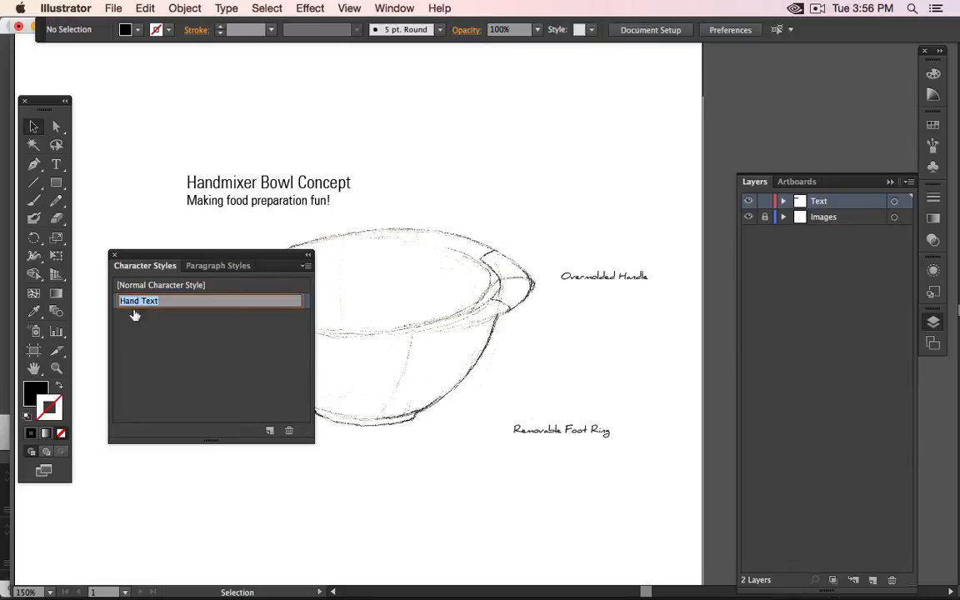
{"action": "left_click", "coordinate": [133, 314]}
{"action": "left_click", "coordinate": [131, 302]}
{"action": "double_click", "coordinate": [131, 302]}
{"action": "left_click", "coordinate": [142, 337]}
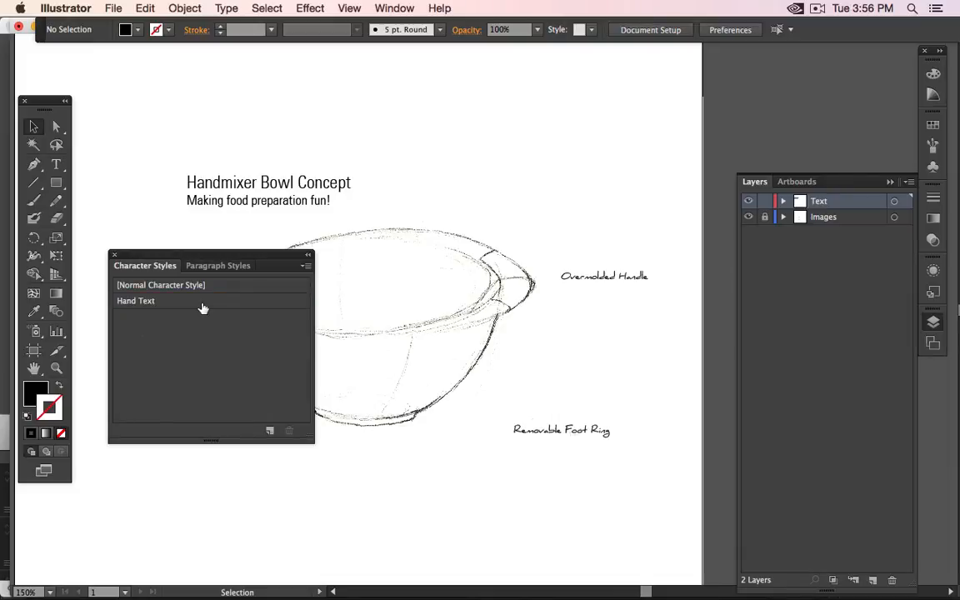
{"action": "double_click", "coordinate": [204, 306]}
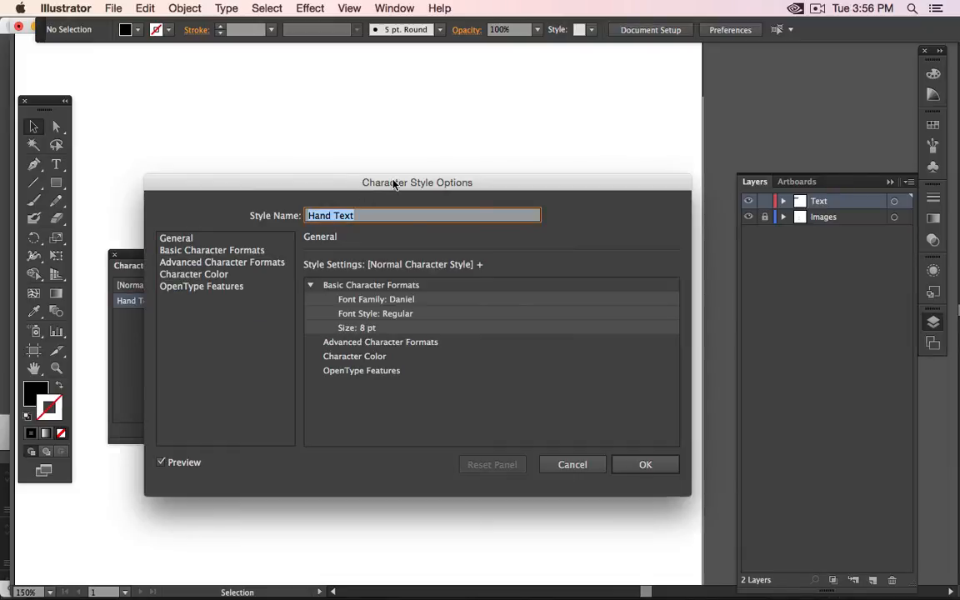
{"action": "left_click_drag", "start_coordinate": [394, 184], "coordinate": [264, 59]}
{"action": "key", "text": "BackSpace"}
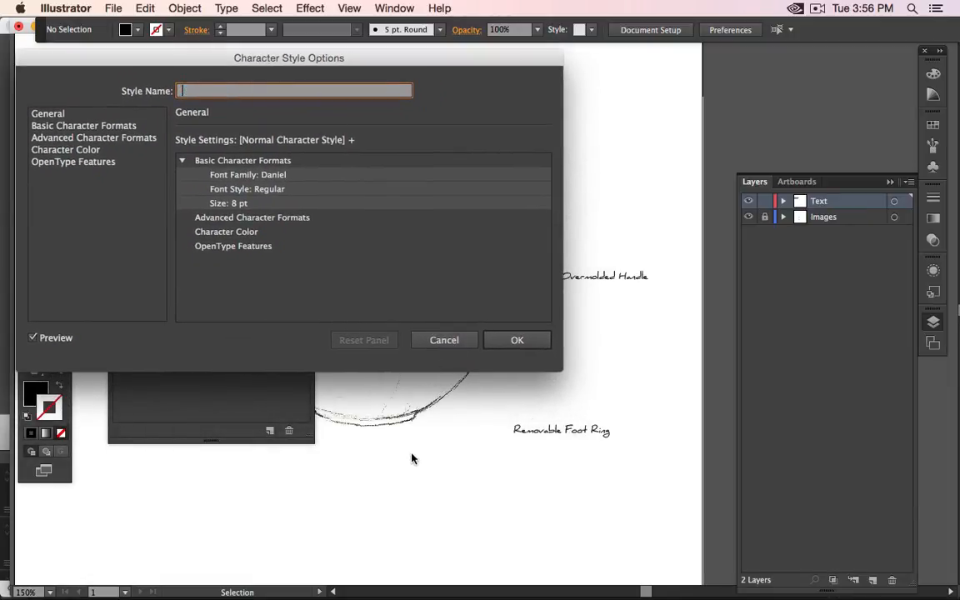
- Try smaller and larger sizes for the handwritten label style, including 7, 9 and 10 pt, and return the size to 8 pt
{"action": "left_click", "coordinate": [64, 113]}
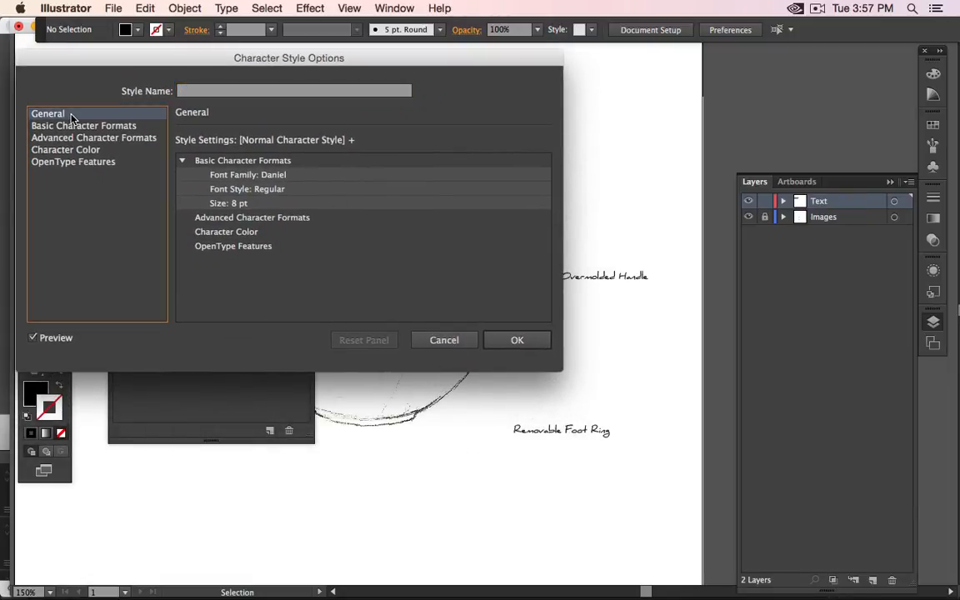
{"action": "left_click", "coordinate": [75, 126]}
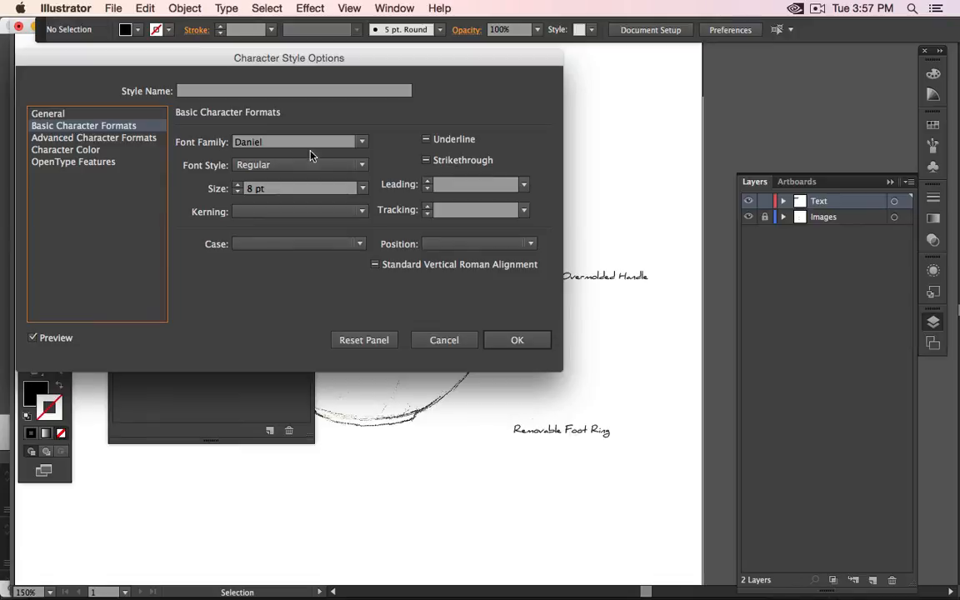
{"action": "left_click", "coordinate": [237, 191]}
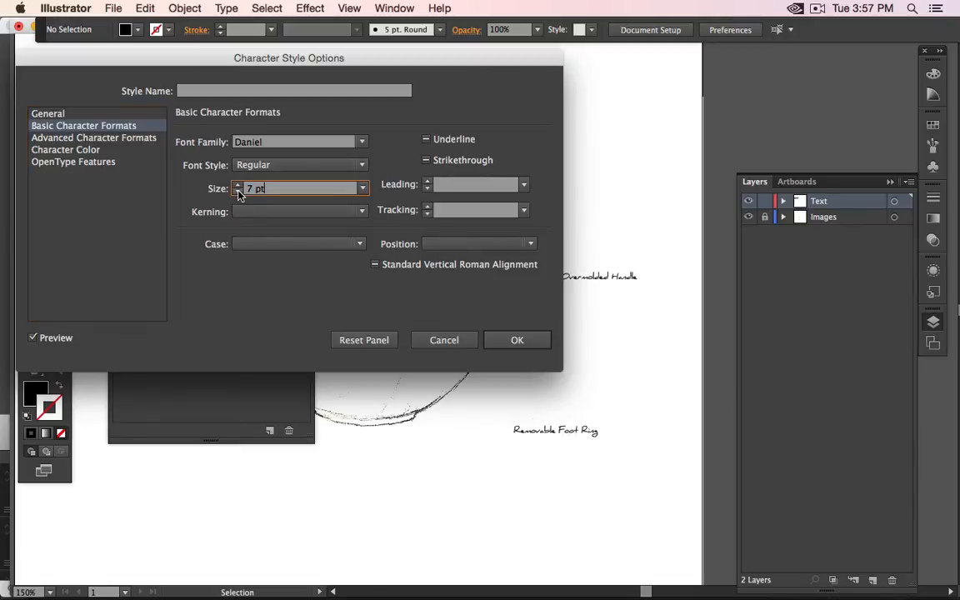
{"action": "left_click", "coordinate": [238, 191]}
{"action": "left_click", "coordinate": [238, 185]}
{"action": "left_click", "coordinate": [239, 185]}
{"action": "left_click", "coordinate": [238, 185]}
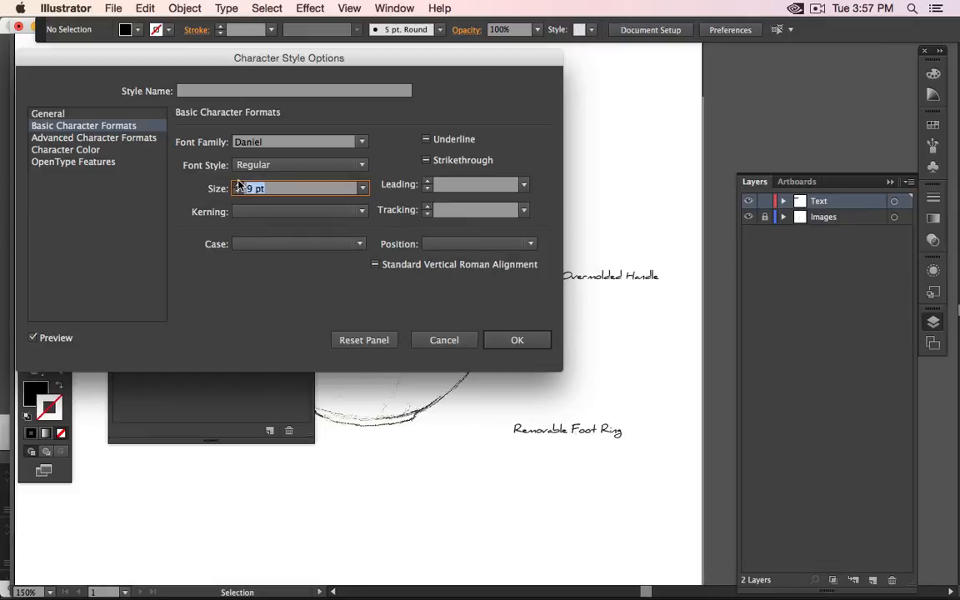
{"action": "left_click", "coordinate": [238, 185]}
{"action": "left_click", "coordinate": [238, 185]}
{"action": "left_click", "coordinate": [239, 185]}
{"action": "left_click", "coordinate": [238, 185]}
{"action": "left_click", "coordinate": [238, 191]}
{"action": "left_click", "coordinate": [238, 190]}
{"action": "left_click", "coordinate": [238, 191]}
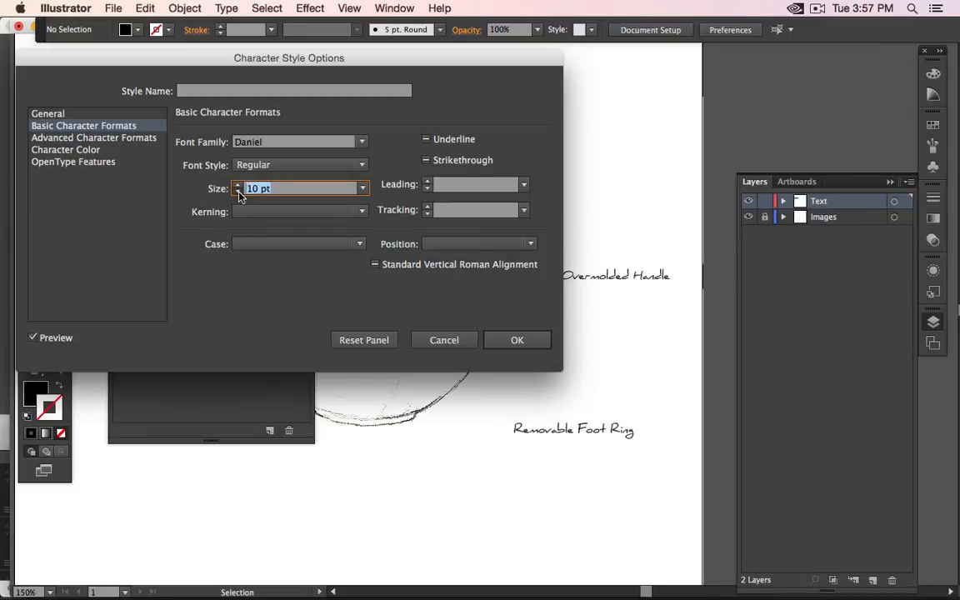
{"action": "left_click", "coordinate": [238, 190]}
{"action": "left_click", "coordinate": [239, 191]}
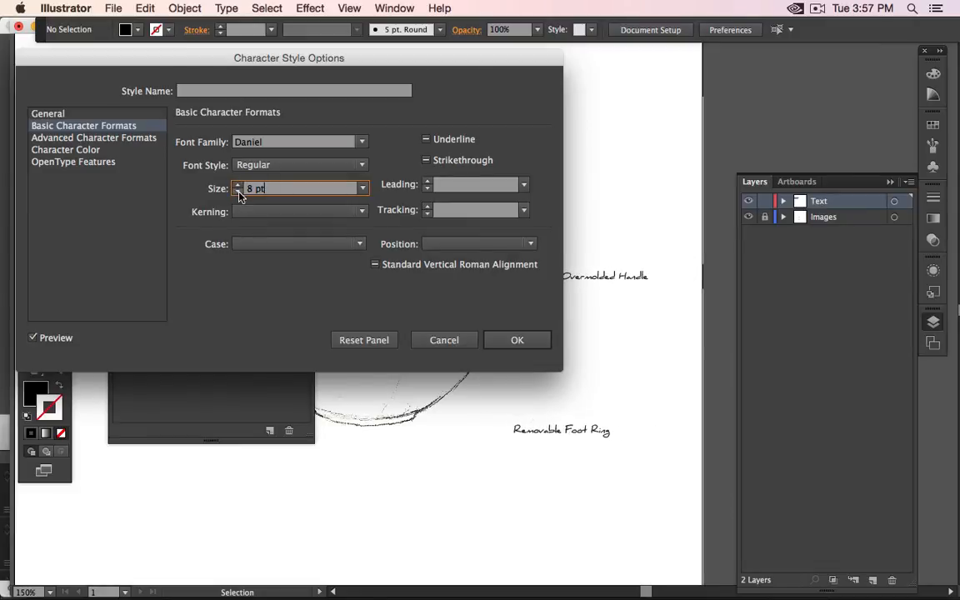
- Try several fill colors for the handwritten label style, including CMYK Red, CMYK Green, CMYK Cyan and C=0 M=100 Y=100 K=0
{"action": "left_click", "coordinate": [105, 137]}
{"action": "left_click", "coordinate": [116, 151]}
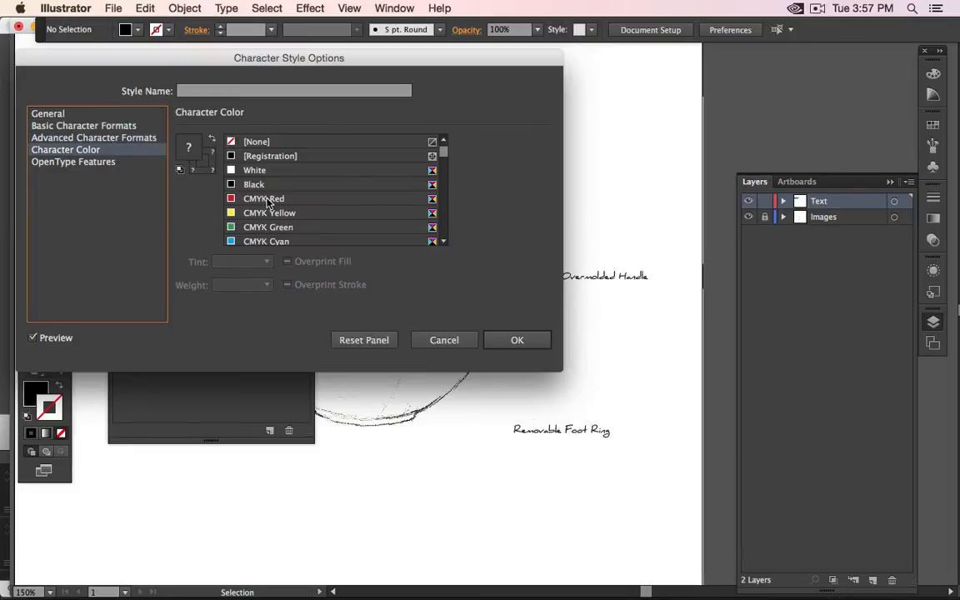
{"action": "left_click", "coordinate": [243, 198]}
{"action": "key", "text": "Down"}
{"action": "key", "text": "Down"}
{"action": "key", "text": "Down"}
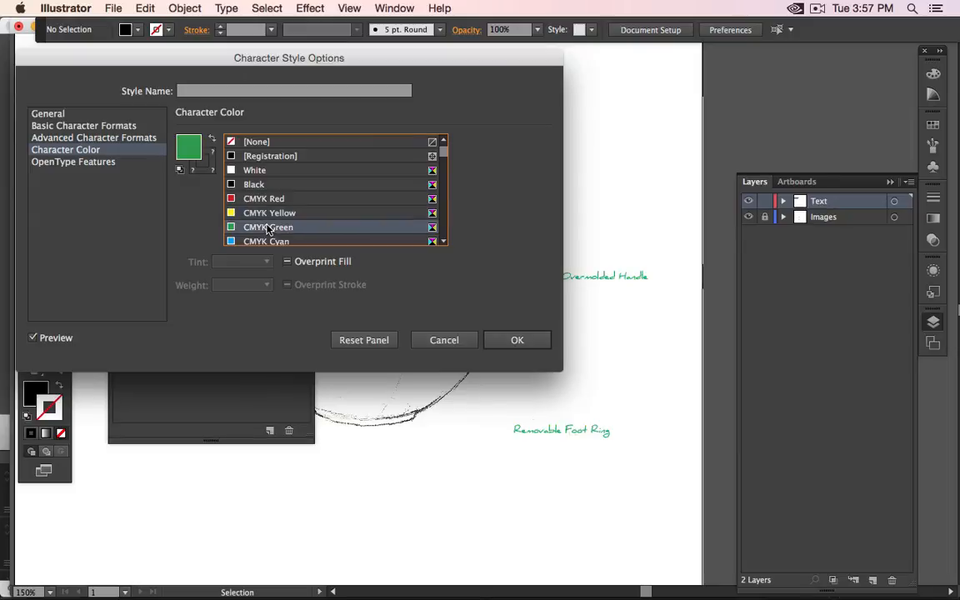
{"action": "scroll", "coordinate": [272, 226], "scroll_direction": "down", "scroll_amount": 15}
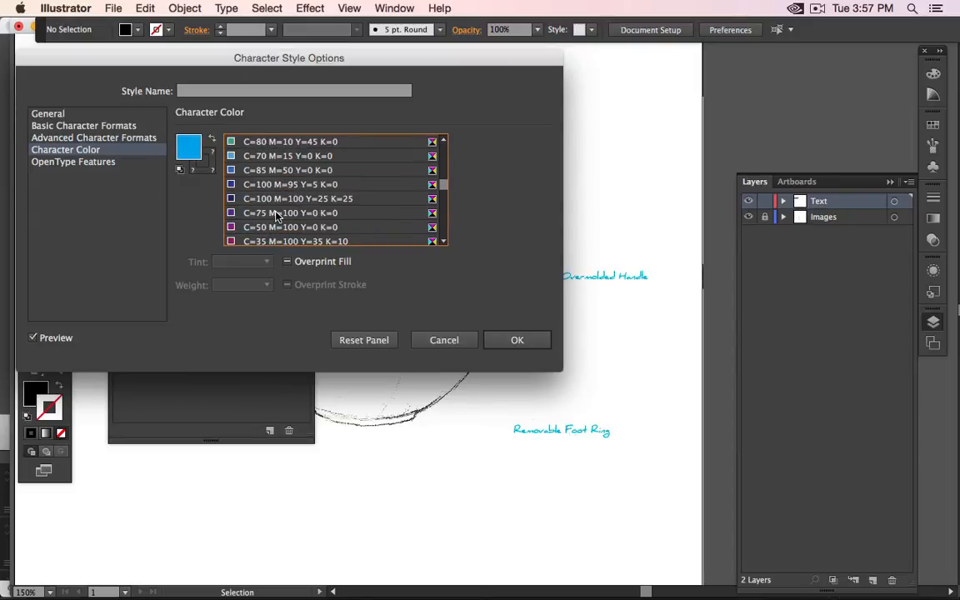
{"action": "left_click", "coordinate": [272, 229]}
{"action": "left_click", "coordinate": [250, 170]}
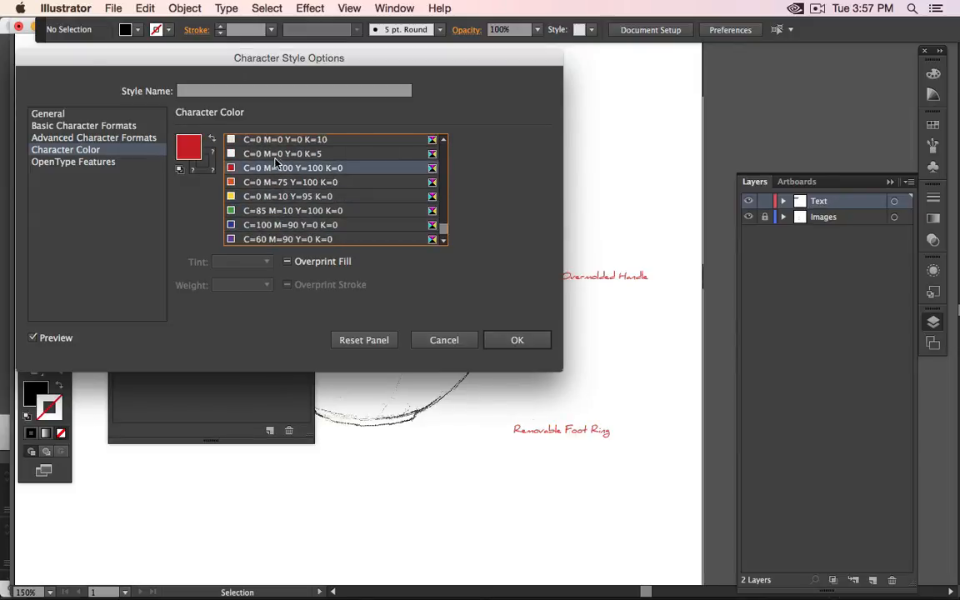
- Set the handwritten label style's character color to Black and accept the style options
{"action": "scroll", "coordinate": [283, 191], "scroll_direction": "up", "scroll_amount": 15}
{"action": "scroll", "coordinate": [292, 197], "scroll_direction": "up", "scroll_amount": 5}
{"action": "left_click", "coordinate": [254, 170]}
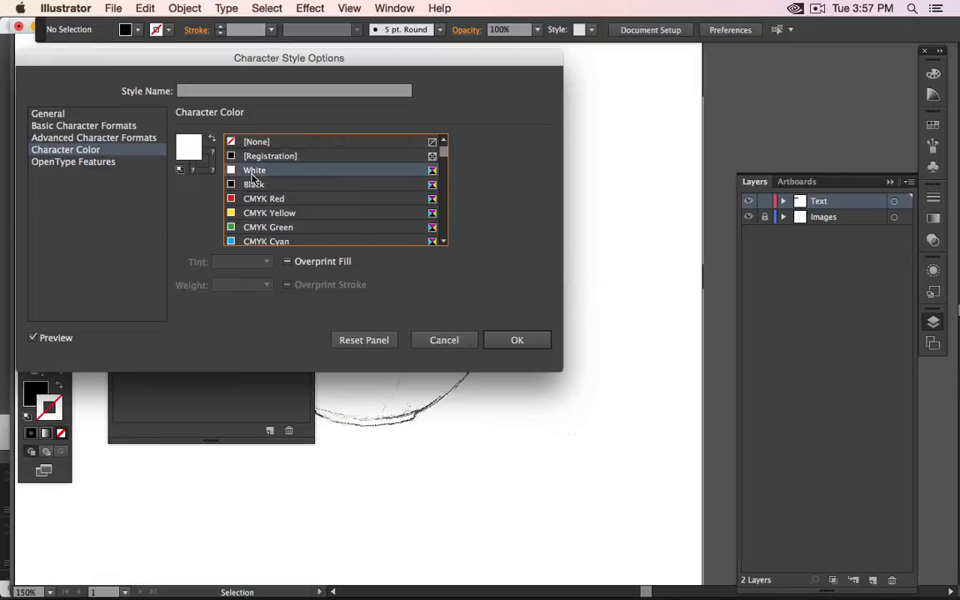
{"action": "left_click", "coordinate": [252, 184]}
{"action": "left_click", "coordinate": [517, 342]}
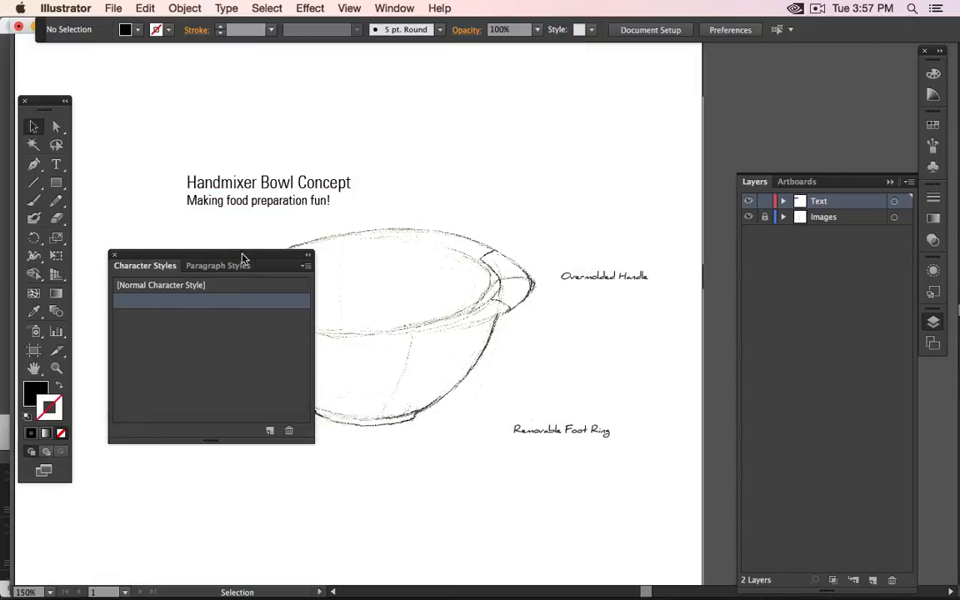
- Uncover the bowl sketch and rename the blank-named character style used by the "Overmolded Handle" label as Hand
{"action": "left_click_drag", "start_coordinate": [242, 256], "coordinate": [772, 58]}
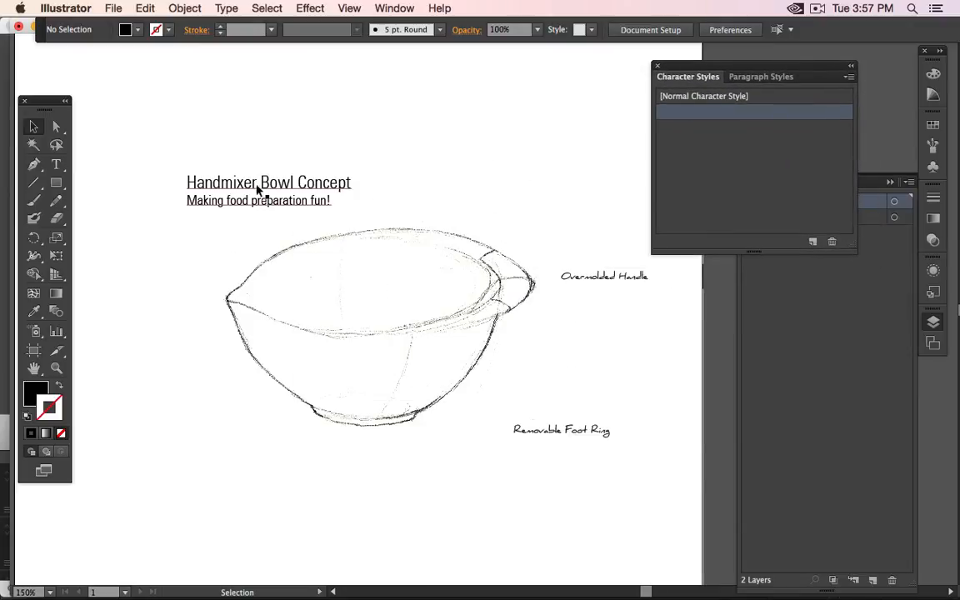
{"action": "triple_click", "coordinate": [263, 198]}
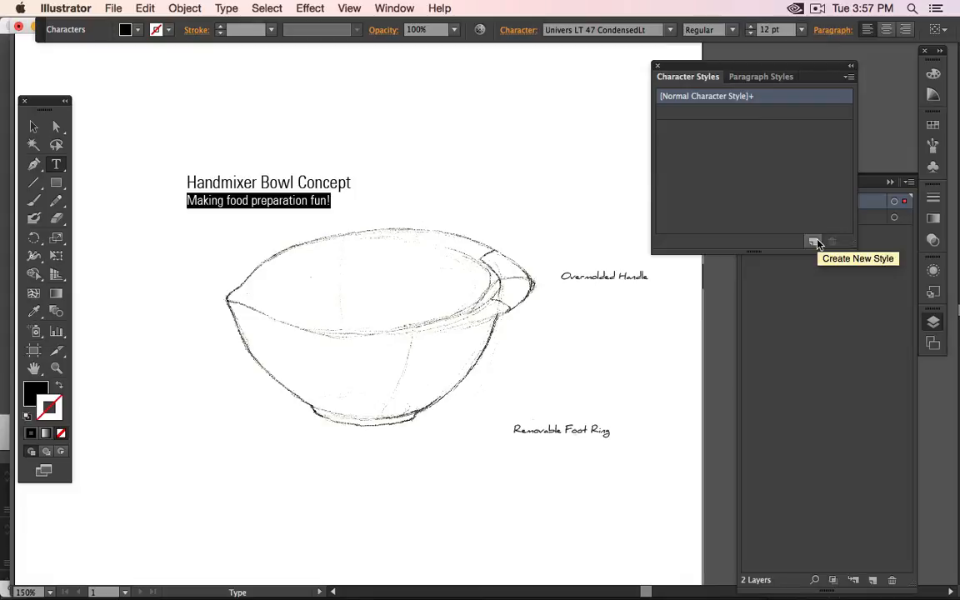
{"action": "left_click", "coordinate": [517, 265]}
{"action": "double_click", "coordinate": [595, 275]}
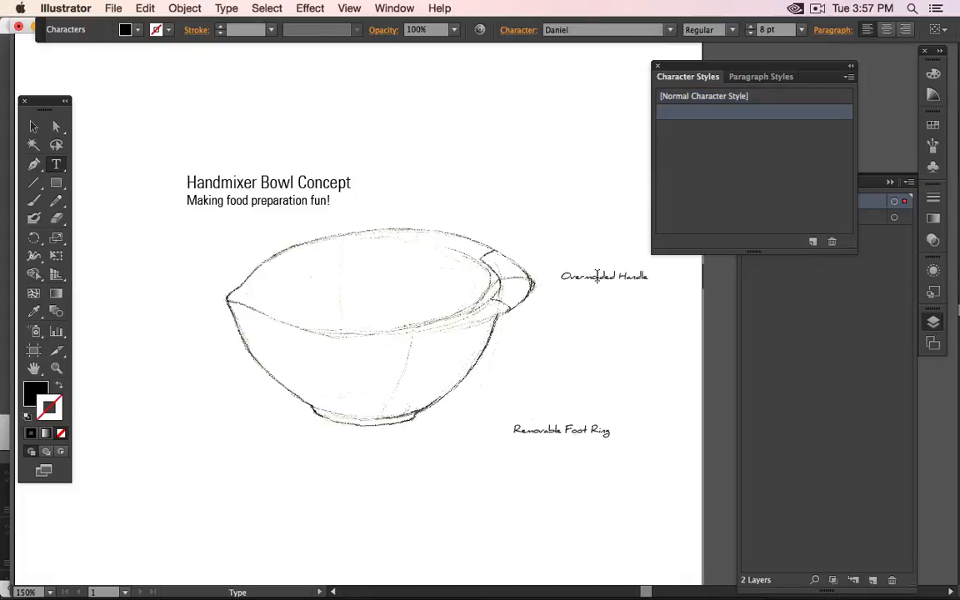
{"action": "triple_click", "coordinate": [596, 275]}
{"action": "double_click", "coordinate": [712, 113]}
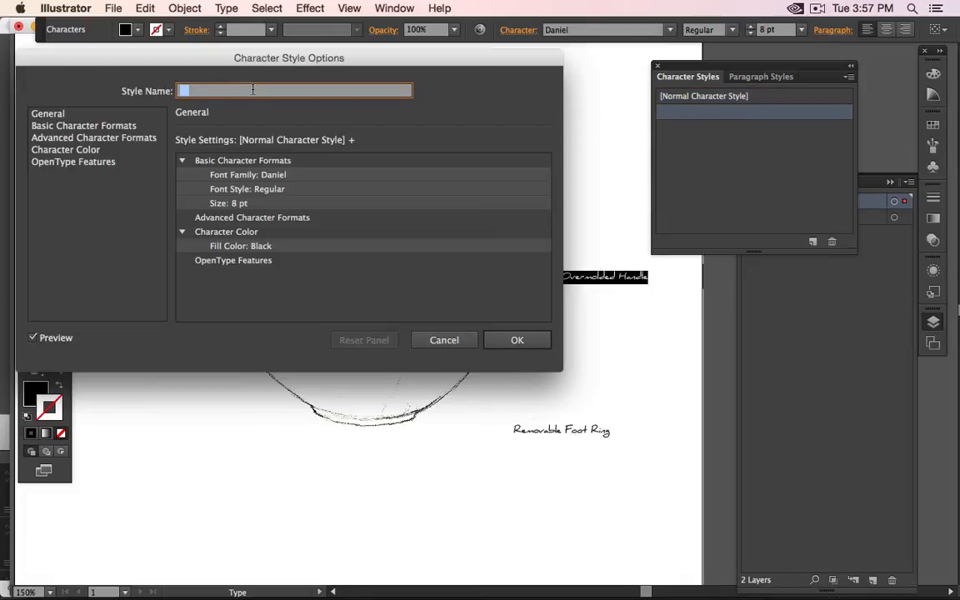
{"action": "double_click", "coordinate": [206, 87]}
{"action": "type", "text": "Hand"}
{"action": "left_click", "coordinate": [517, 340]}
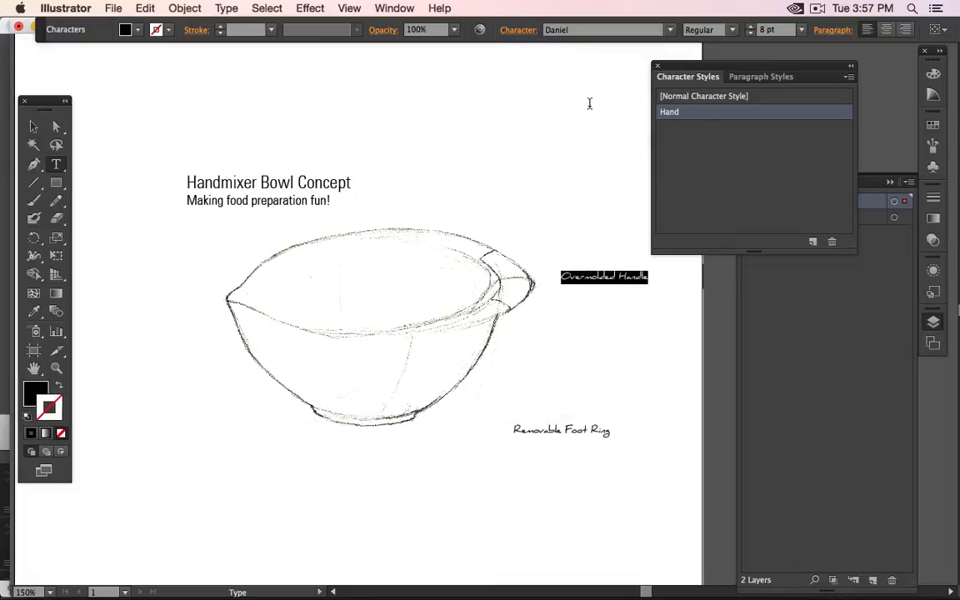
- Create a character style named SubText from the "Making food preparation fun!" line
{"action": "left_click", "coordinate": [231, 200]}
{"action": "triple_click", "coordinate": [230, 200]}
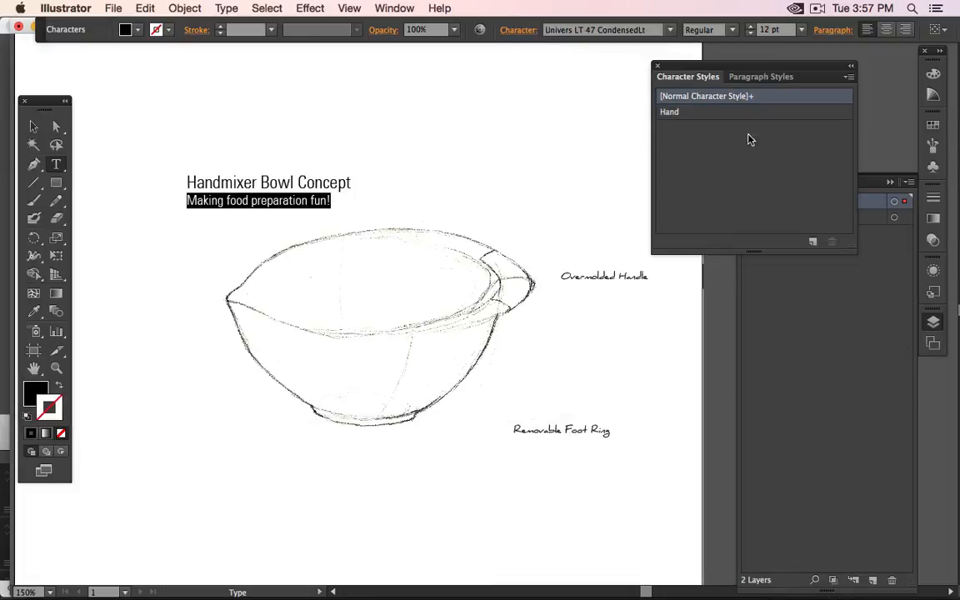
{"action": "left_click", "coordinate": [813, 242]}
{"action": "double_click", "coordinate": [723, 128]}
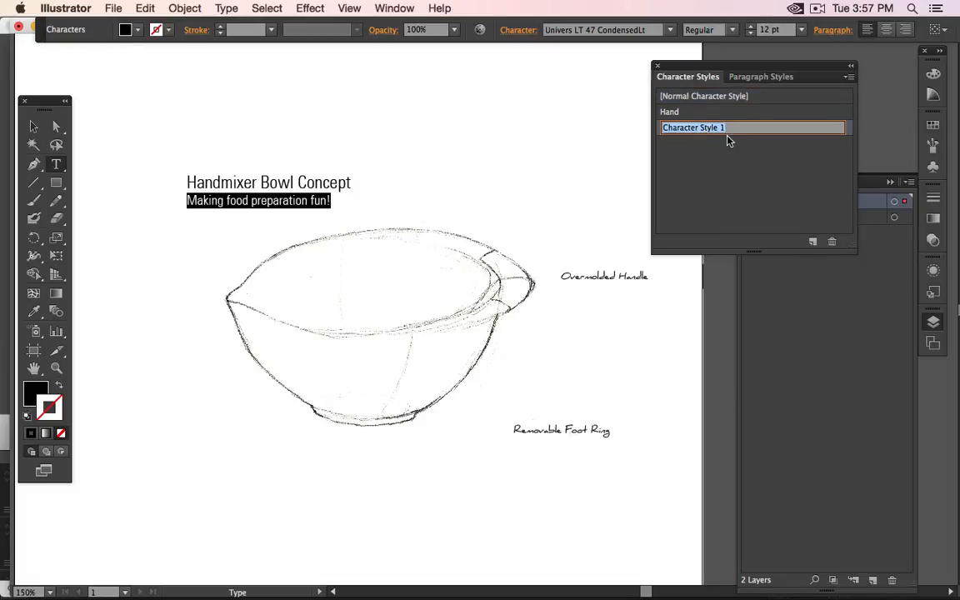
{"action": "type", "text": "SubText"}
{"action": "key", "text": "Return"}
- Create a character style named Headline from the "Handmixer Bowl Concept" title line
{"action": "triple_click", "coordinate": [303, 180]}
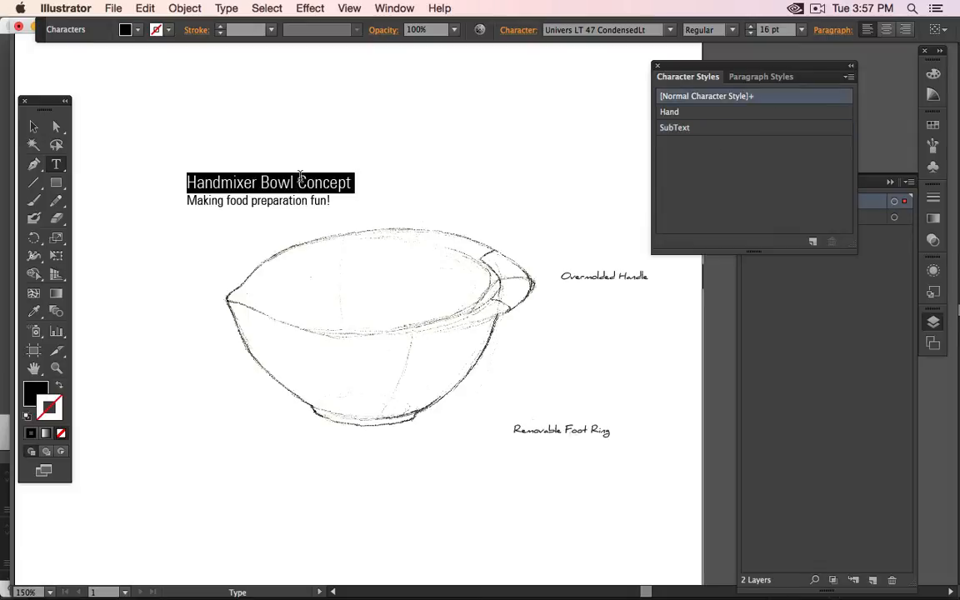
{"action": "left_click", "coordinate": [812, 242]}
{"action": "double_click", "coordinate": [690, 144]}
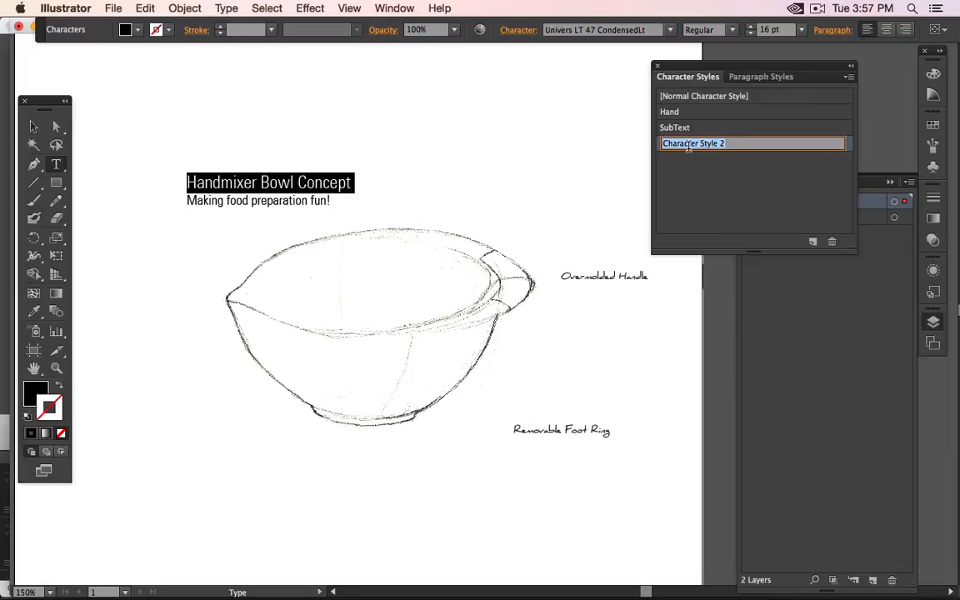
{"action": "type", "text": "Headline"}
{"action": "key", "text": "Return"}
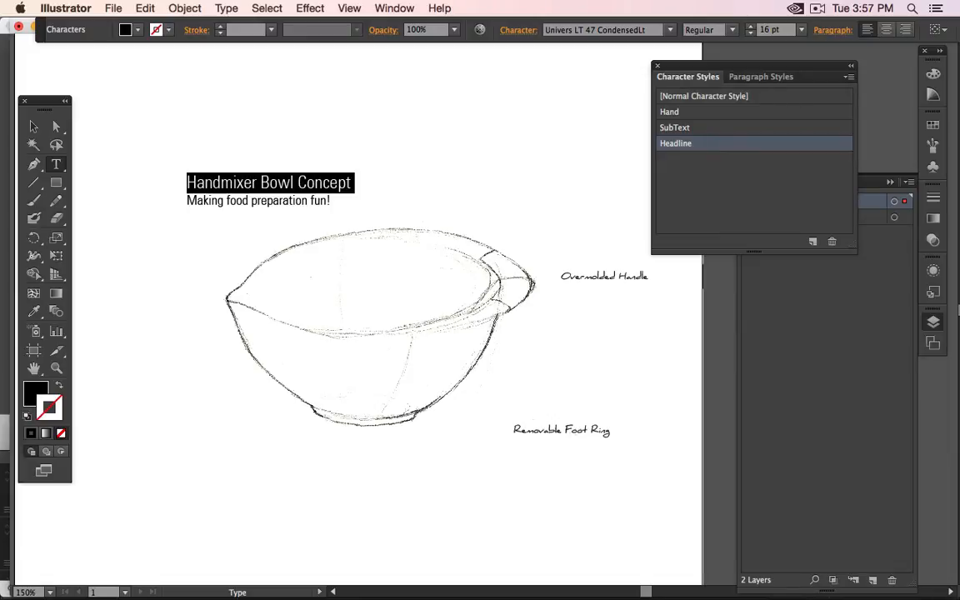
- Review the Headline style's settings and close them without changing anything
{"action": "left_click", "coordinate": [717, 190]}
{"action": "left_click", "coordinate": [711, 146]}
{"action": "double_click", "coordinate": [734, 146]}
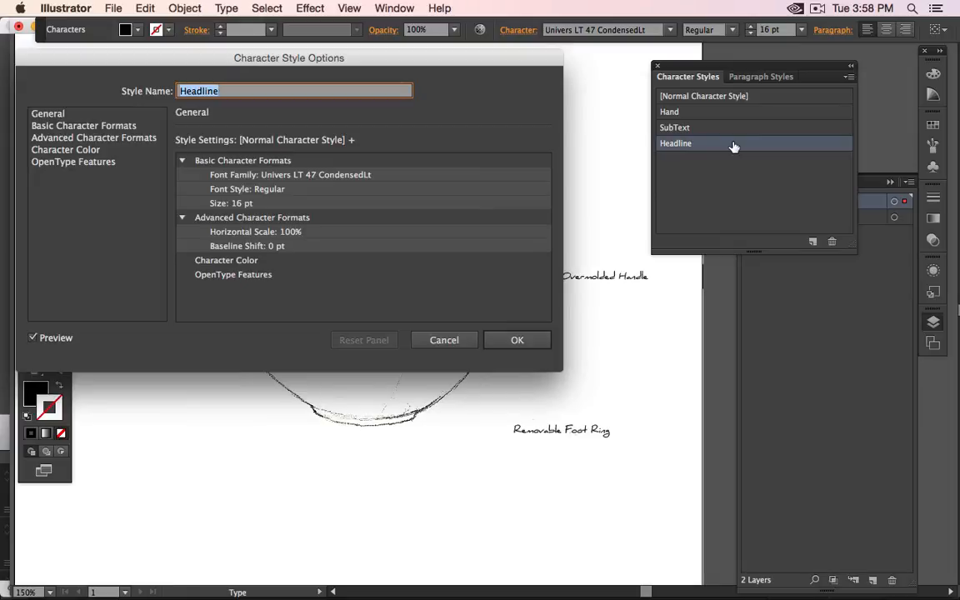
{"action": "left_click", "coordinate": [445, 341]}
- Apply SubText to the "Making food preparation fun!" line, clearing its overrides, and review the style's settings
{"action": "triple_click", "coordinate": [240, 201]}
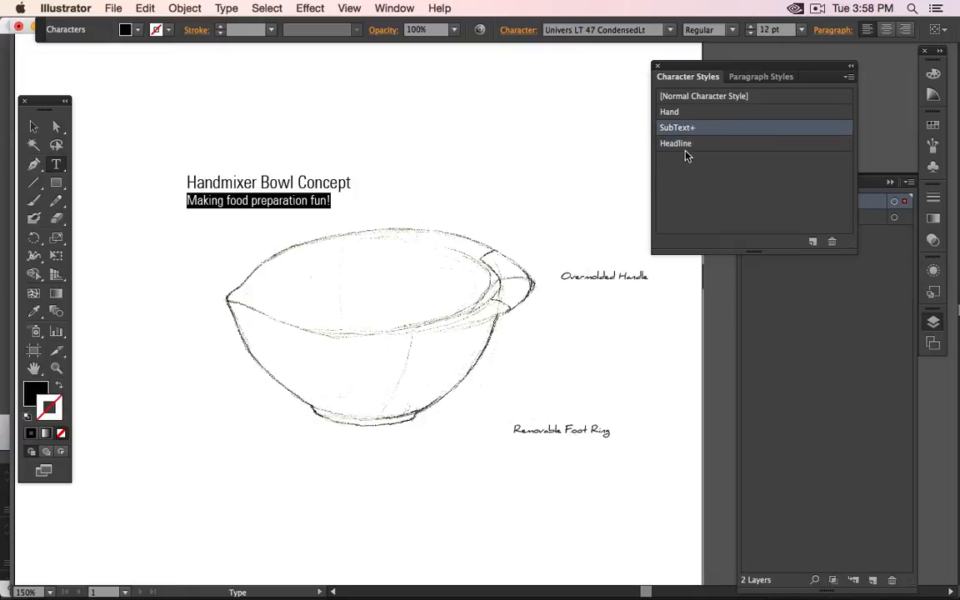
{"action": "left_click", "coordinate": [742, 131], "text": "alt"}
{"action": "double_click", "coordinate": [743, 132]}
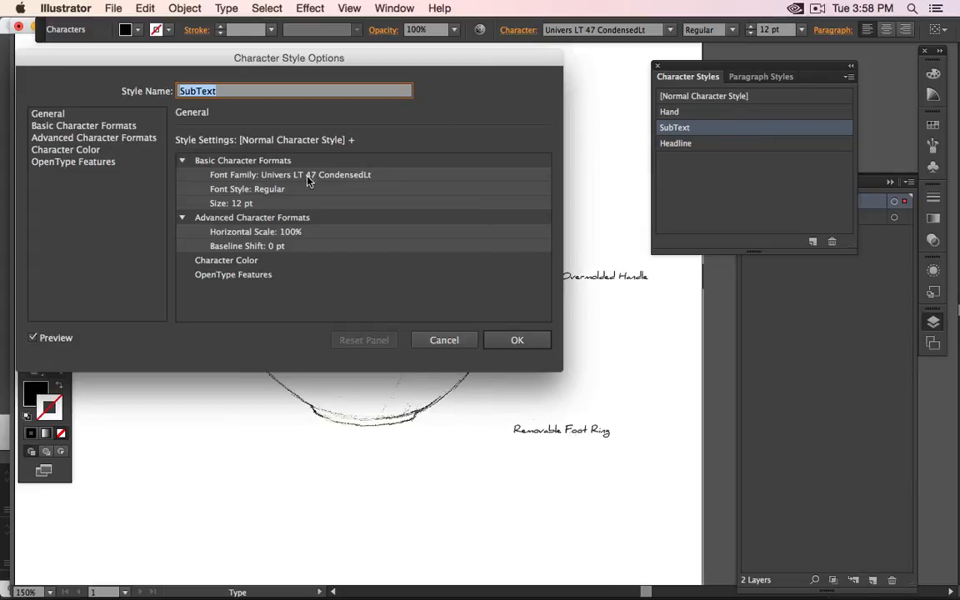
{"action": "left_click", "coordinate": [461, 342]}
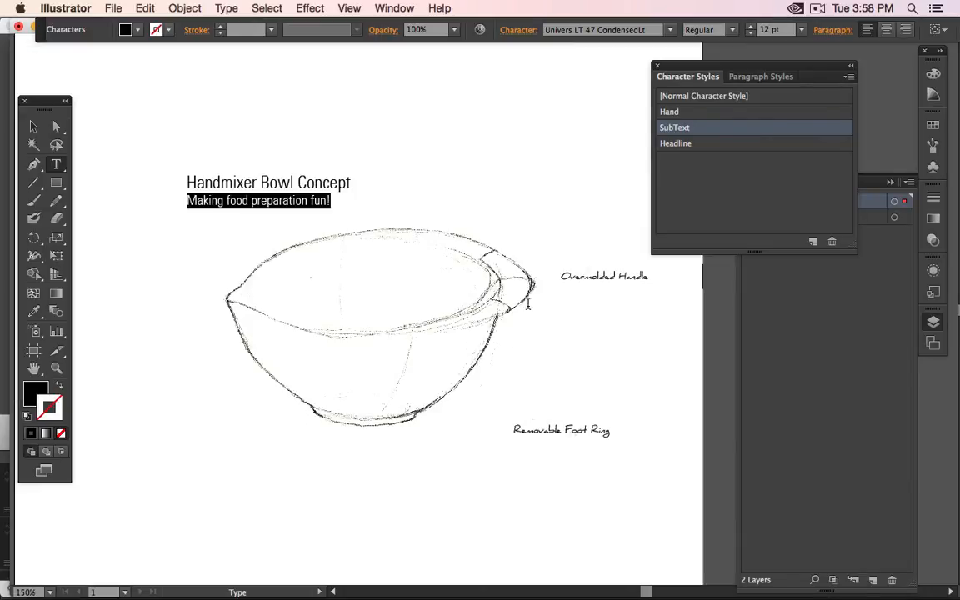
- Check which character style the "Handmixer Bowl Concept" title uses and deselect all text
{"action": "left_click", "coordinate": [354, 182]}
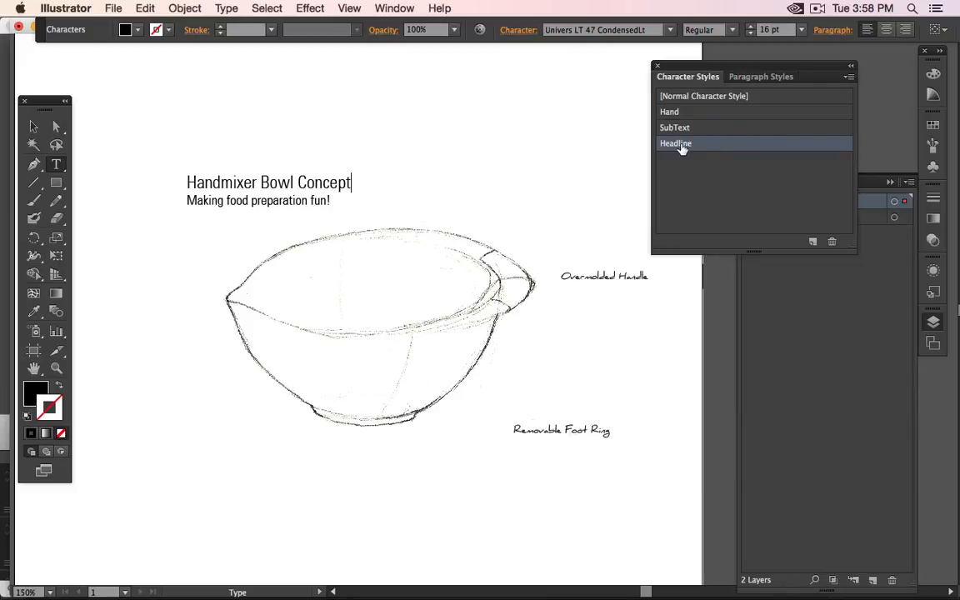
{"action": "left_click", "coordinate": [34, 127]}
{"action": "left_click", "coordinate": [606, 140]}
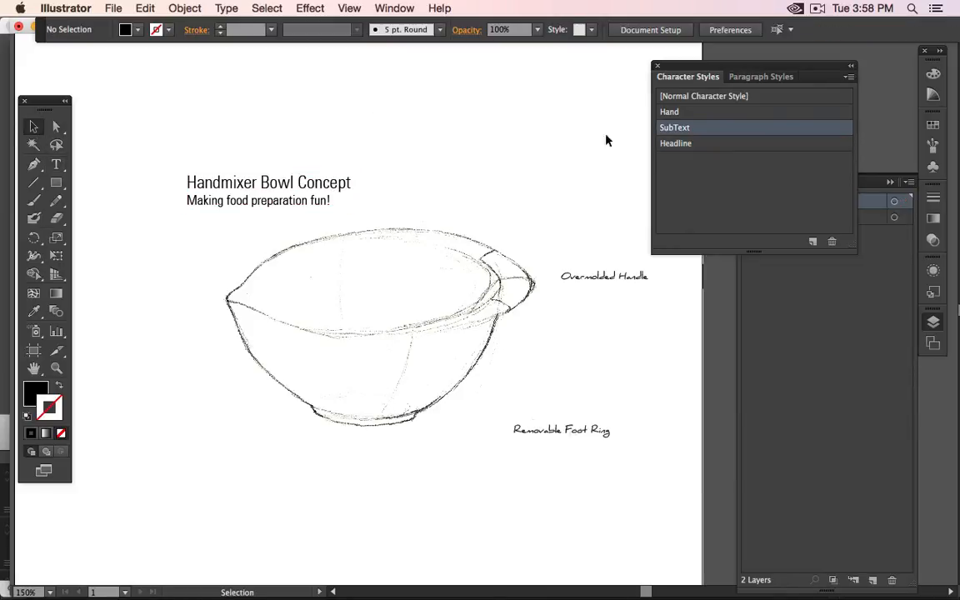
- Try Univers LT 55 for the Headline style, settle on Univers LT 57 Condensed as its font family and accept it
{"action": "double_click", "coordinate": [758, 146]}
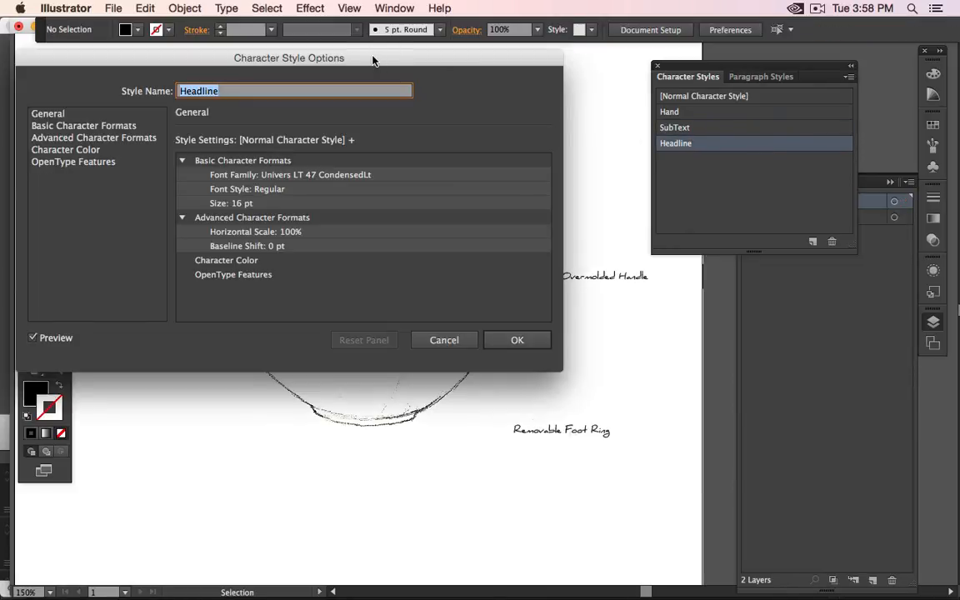
{"action": "left_click_drag", "start_coordinate": [374, 61], "coordinate": [805, 237]}
{"action": "left_click", "coordinate": [513, 301]}
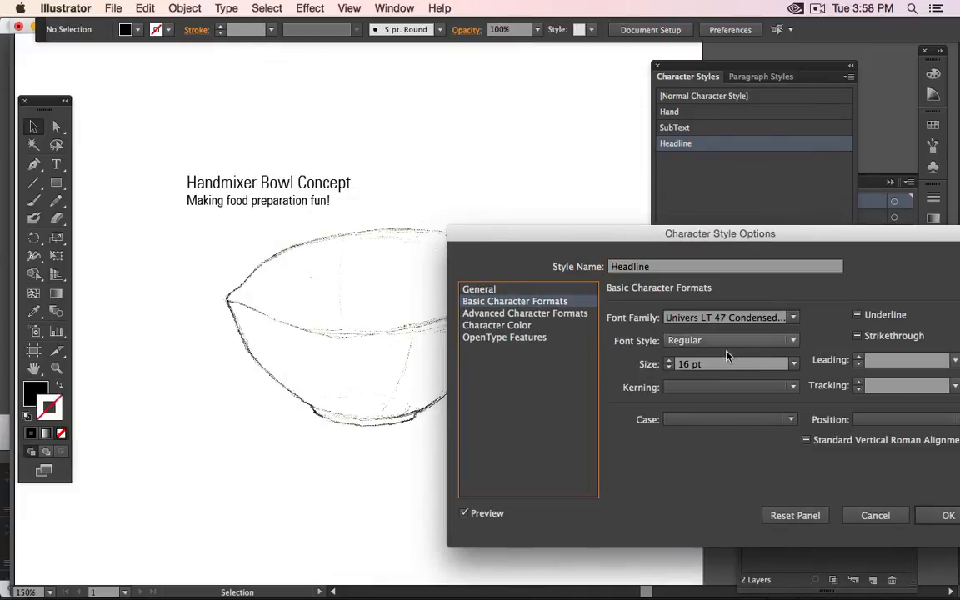
{"action": "left_click", "coordinate": [794, 318]}
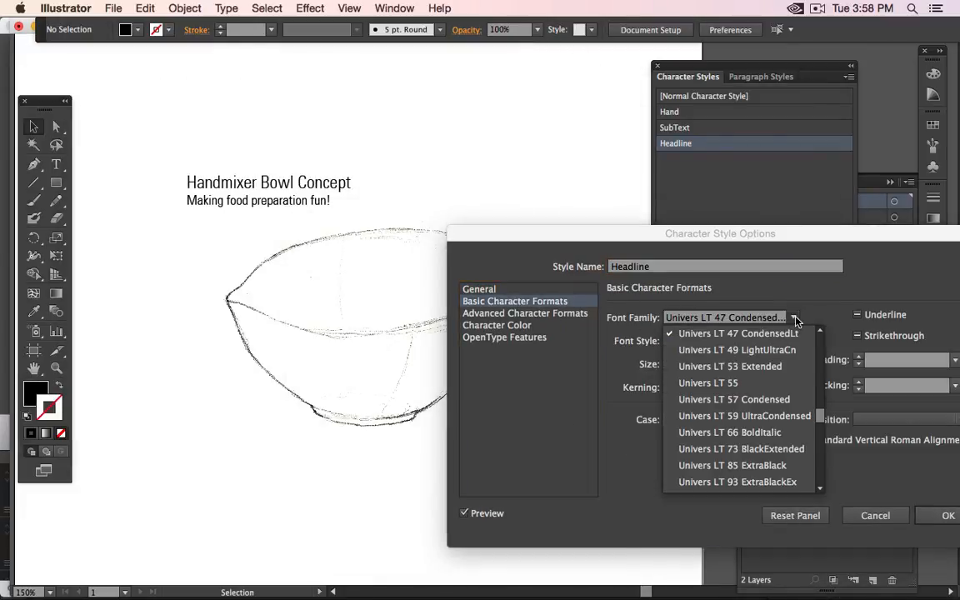
{"action": "scroll", "coordinate": [796, 358], "scroll_direction": "down", "scroll_amount": 1}
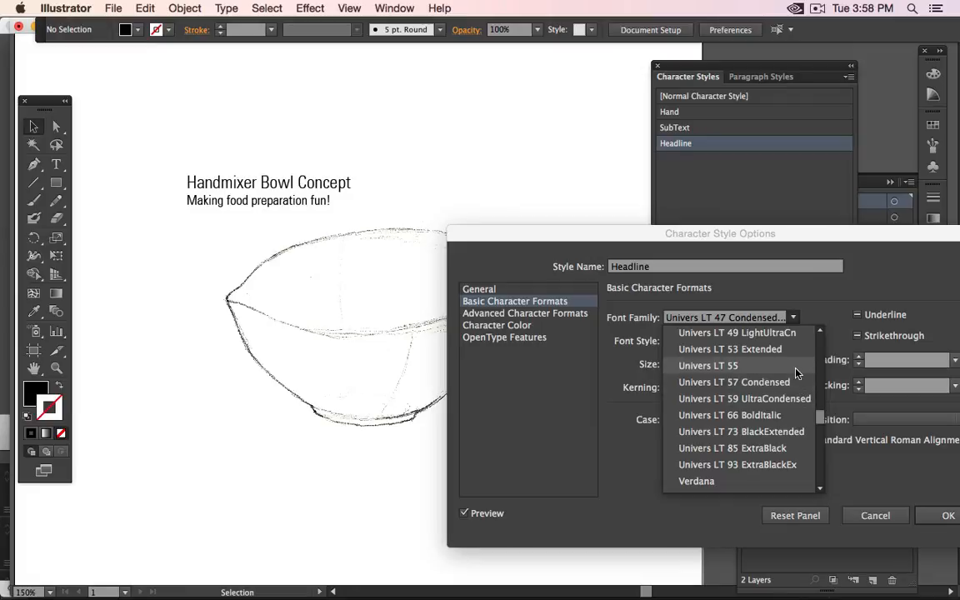
{"action": "left_click", "coordinate": [783, 368]}
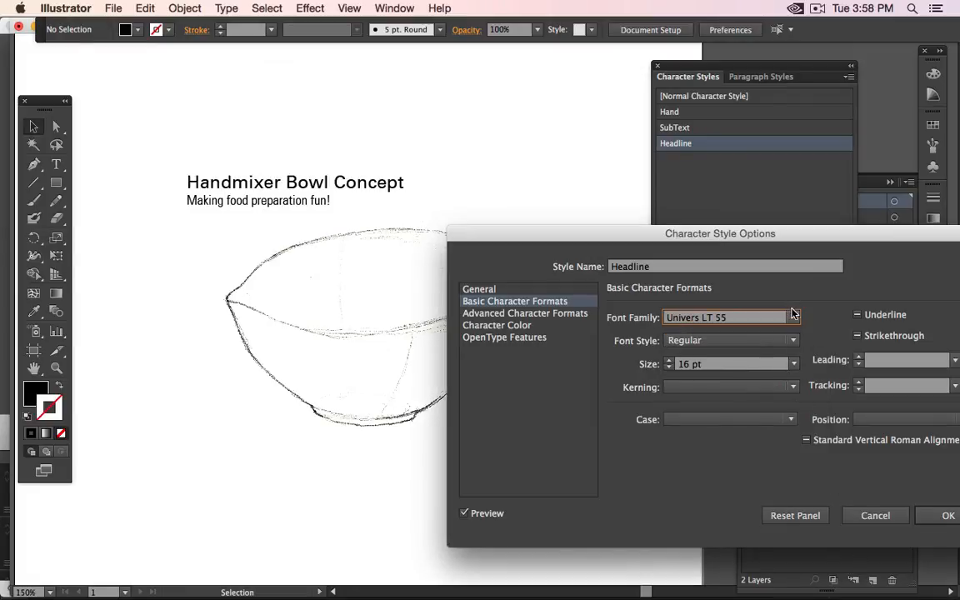
{"action": "left_click", "coordinate": [793, 314]}
{"action": "left_click", "coordinate": [796, 349]}
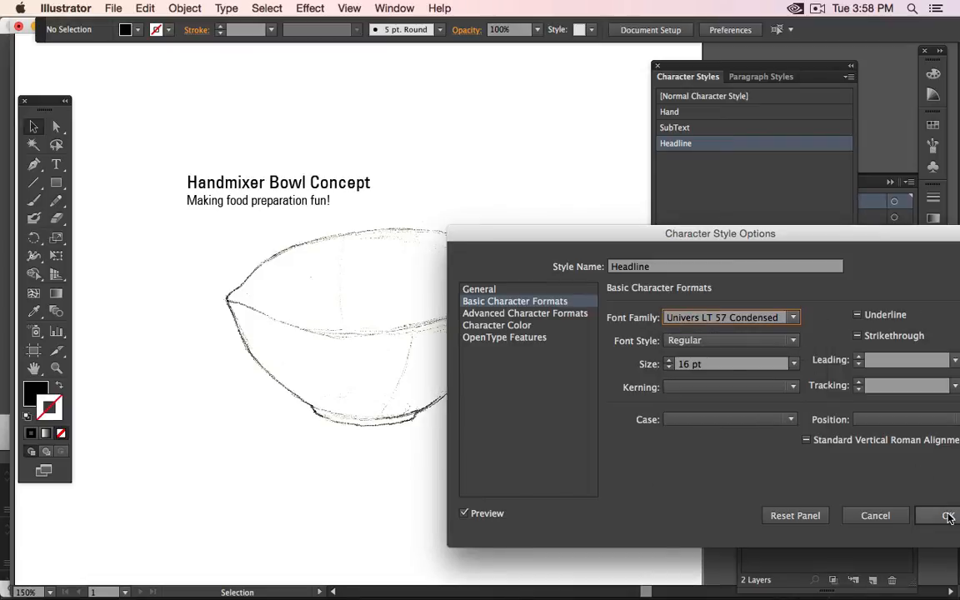
{"action": "left_click", "coordinate": [948, 515]}
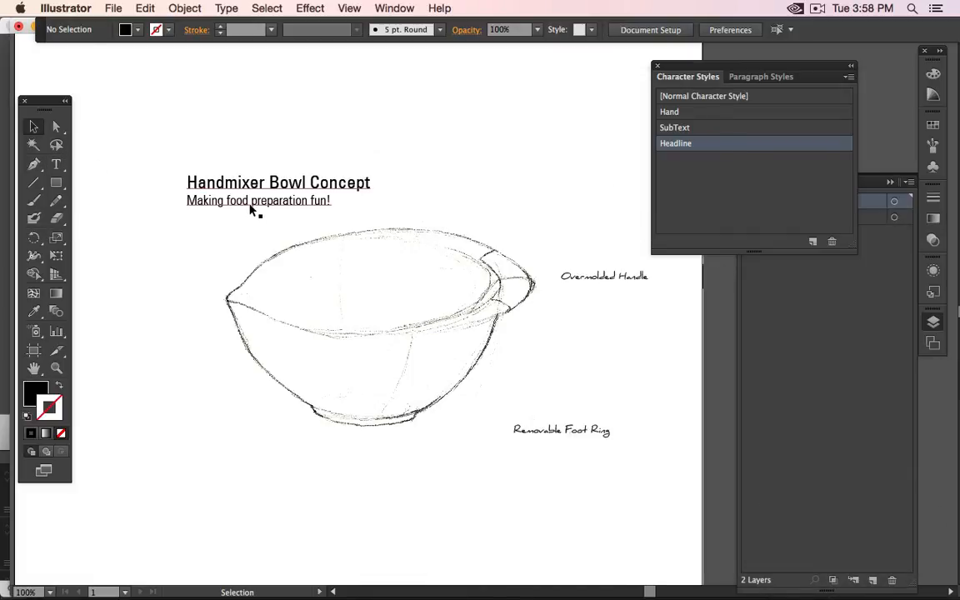
- Add the text line "Bla bla bla to explain the product mmore text!" just below the bowl sketch and finish editing it
{"action": "scroll", "coordinate": [251, 206], "scroll_direction": "down", "scroll_amount": 1}
{"action": "scroll", "coordinate": [255, 210], "scroll_direction": "up", "scroll_amount": 1}
{"action": "left_click", "coordinate": [56, 165]}
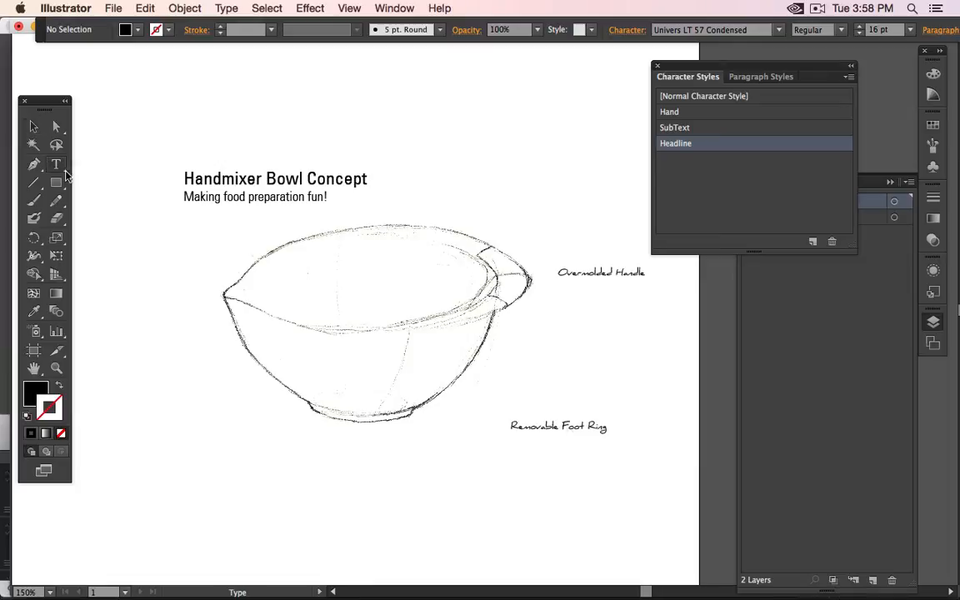
{"action": "left_click", "coordinate": [213, 450]}
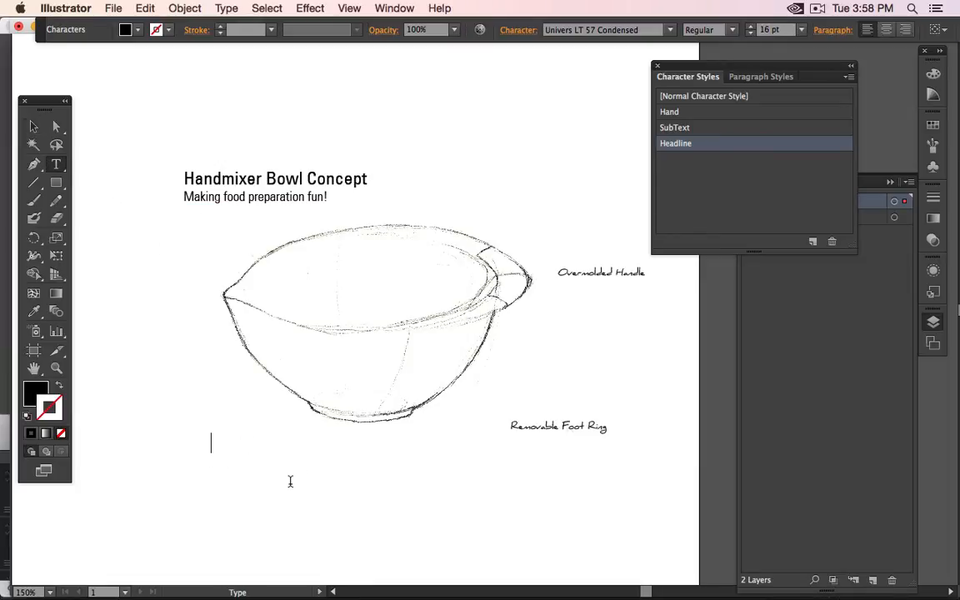
{"action": "type", "text": "B"}
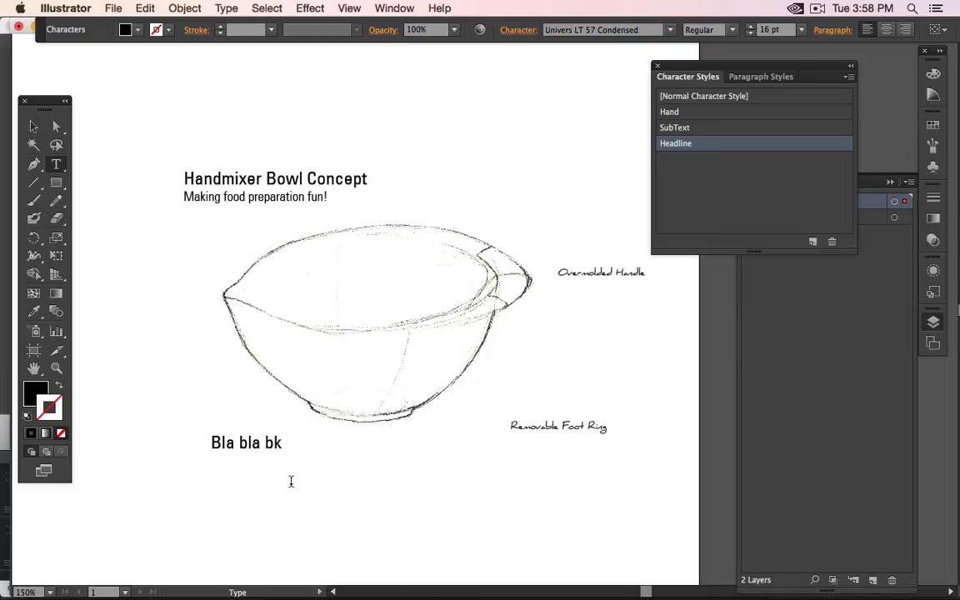
{"action": "type", "text": "la bla bla to explai "}
{"action": "type", "text": " the "}
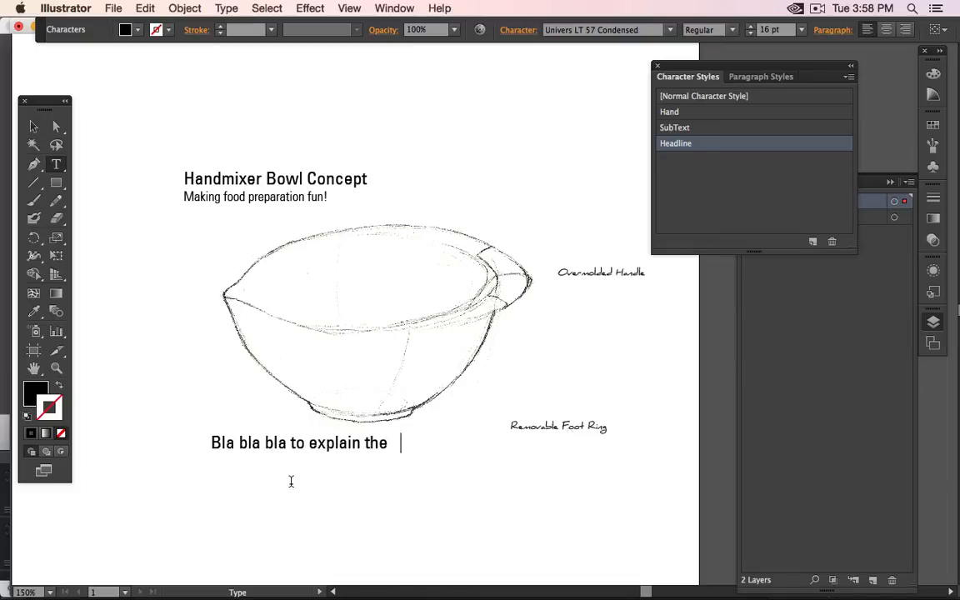
{"action": "type", "text": "product mmor"}
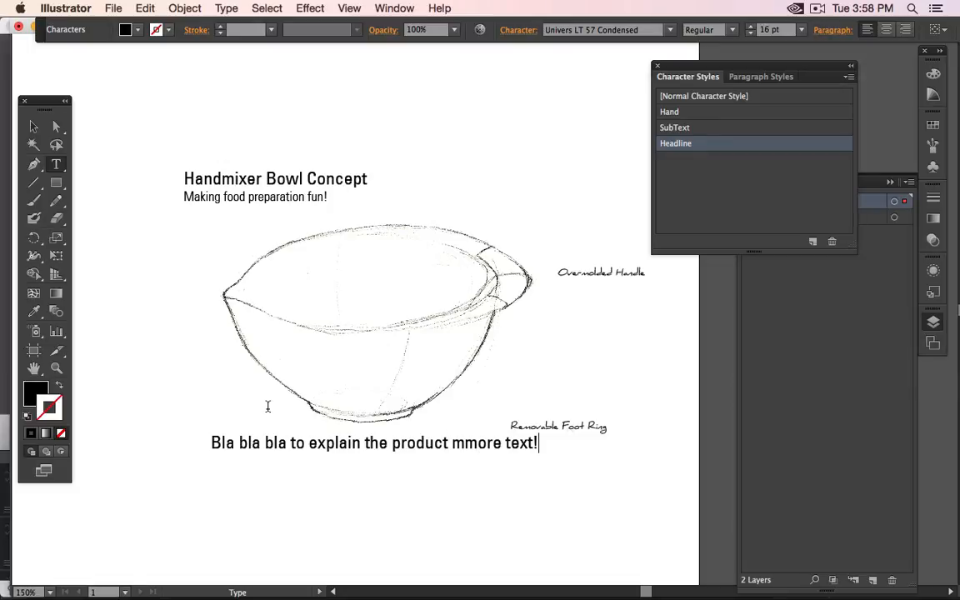
{"action": "type", "text": "e text!"}
{"action": "key", "text": "Escape"}
{"action": "left_click", "coordinate": [229, 475]}
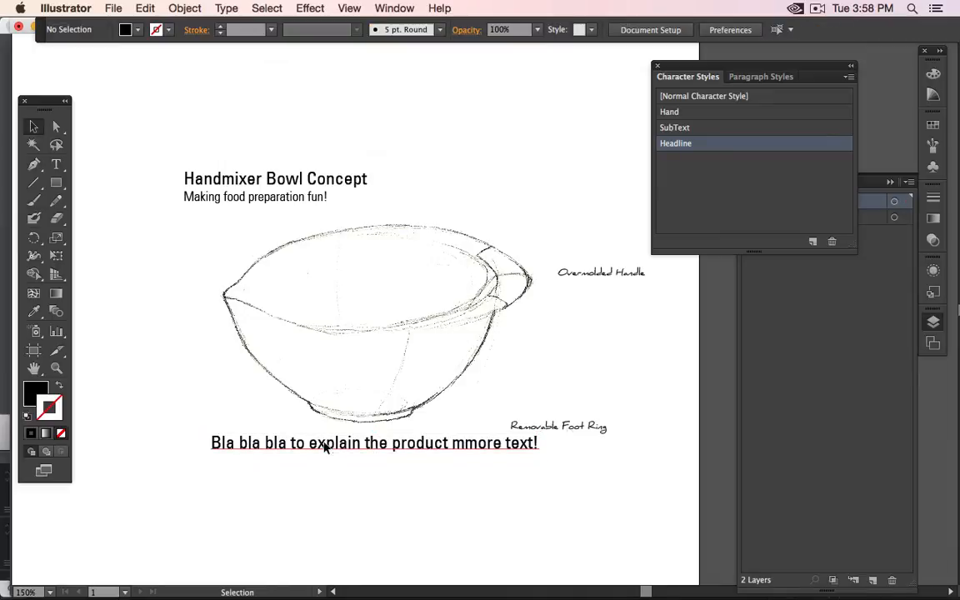
- Apply the SubText character style to the "Bla bla bla" line and deselect it
{"action": "left_click", "coordinate": [325, 448]}
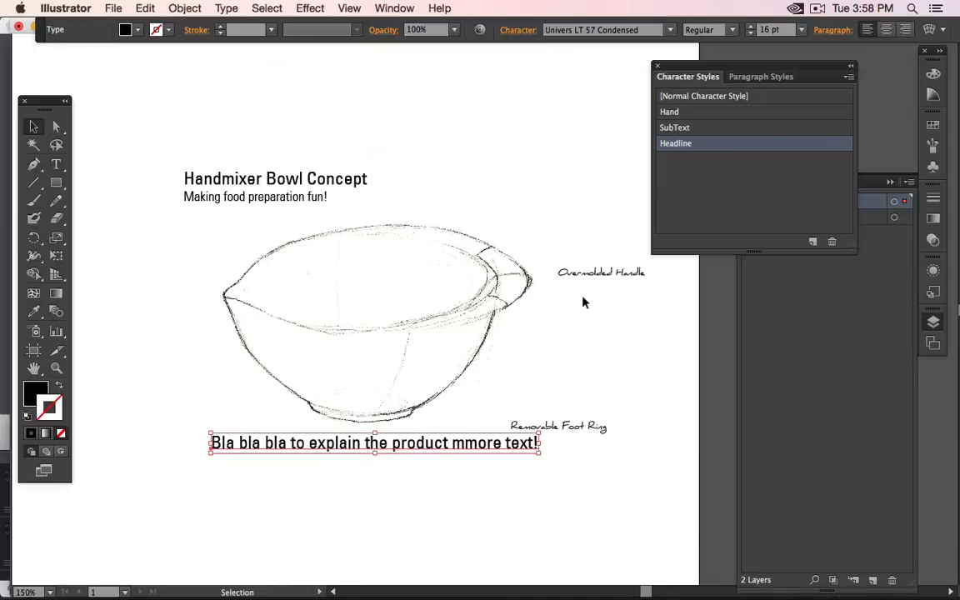
{"action": "left_click", "coordinate": [690, 129]}
{"action": "left_click", "coordinate": [349, 508]}
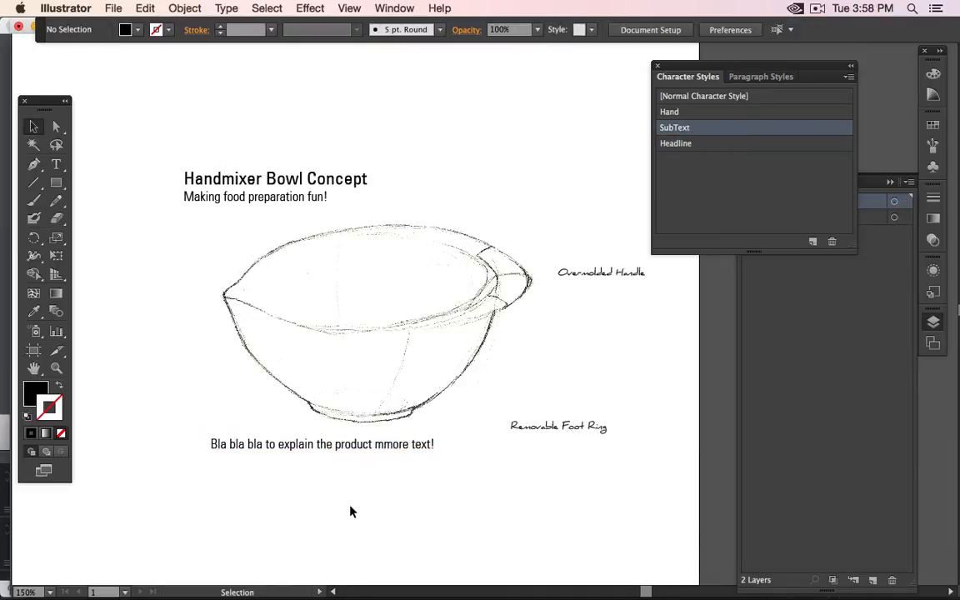
- Move the "Bla bla bla" line slightly down so that its start lines up with the "Handmixer Bowl Concept" title, then deselect it
{"action": "left_click", "coordinate": [326, 449]}
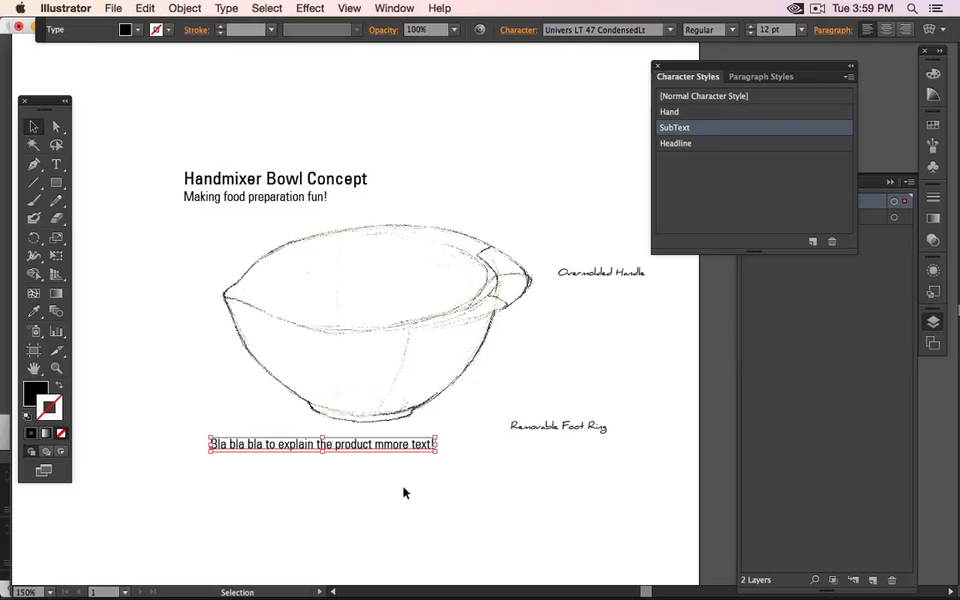
{"action": "left_click", "coordinate": [245, 491]}
{"action": "left_click_drag", "start_coordinate": [259, 450], "coordinate": [235, 471]}
{"action": "left_click", "coordinate": [476, 432]}
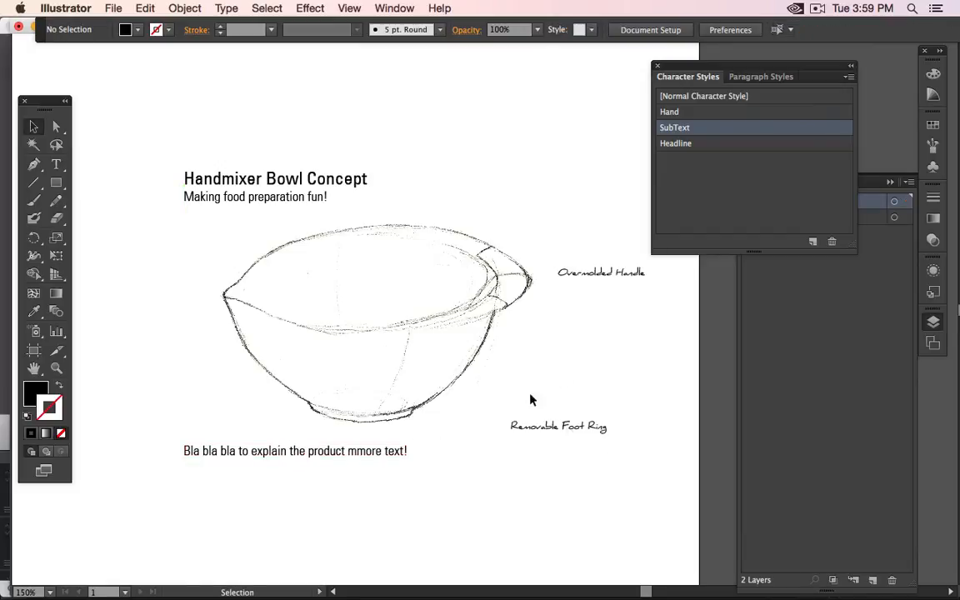
{"action": "left_click_drag", "start_coordinate": [574, 296], "coordinate": [509, 279]}
{"action": "left_click_drag", "start_coordinate": [454, 413], "coordinate": [405, 403]}
{"action": "left_click", "coordinate": [401, 459]}
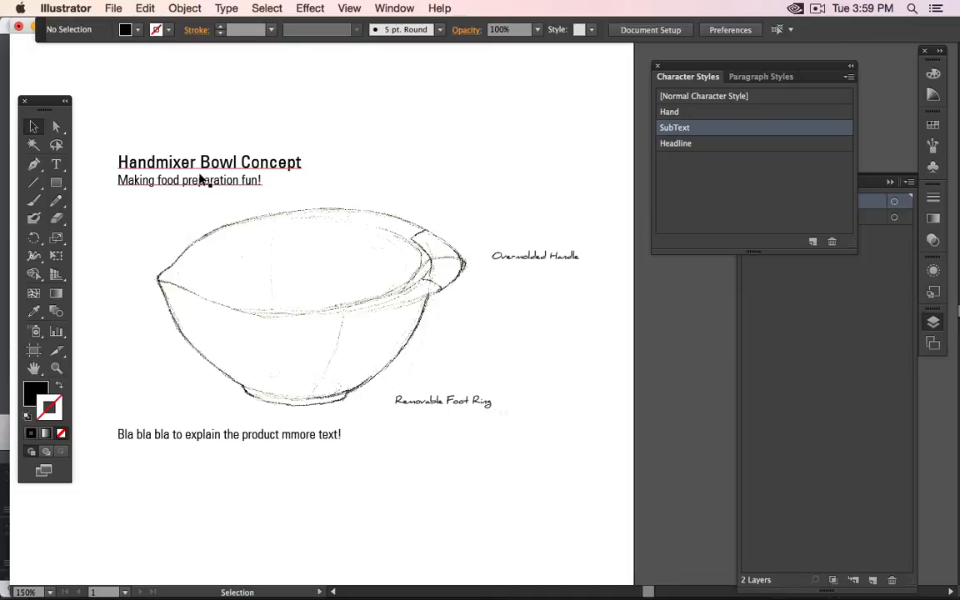
- Add the point text "dsfadsfasdfas" above the title on the page and deselect it
{"action": "left_click", "coordinate": [56, 164]}
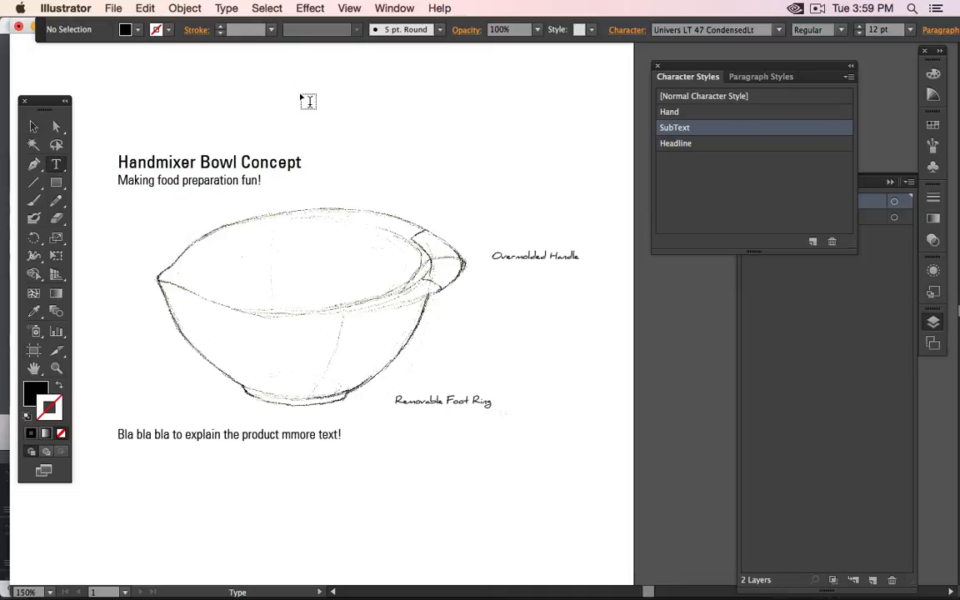
{"action": "left_click", "coordinate": [300, 91]}
{"action": "type", "text": "dsfadsfasdfas"}
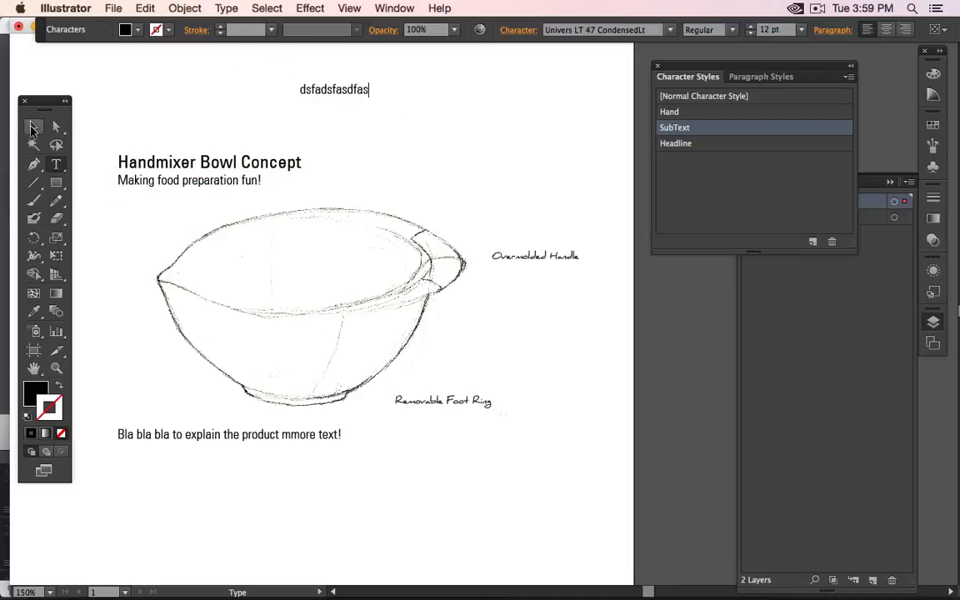
{"action": "left_click", "coordinate": [34, 127]}
{"action": "left_click", "coordinate": [169, 91]}
- Draw an area text box beside the title, fill it with "sadfasdfasdf", "asfasdf" and "sadfasdf" on separate lines, and deselect it
{"action": "left_click", "coordinate": [56, 164]}
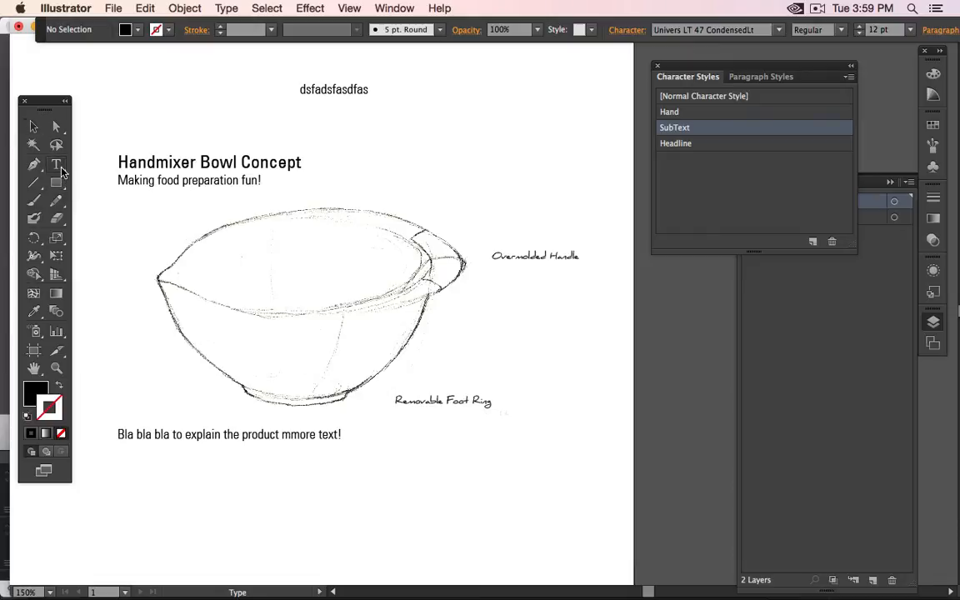
{"action": "left_click_drag", "start_coordinate": [359, 122], "coordinate": [496, 211]}
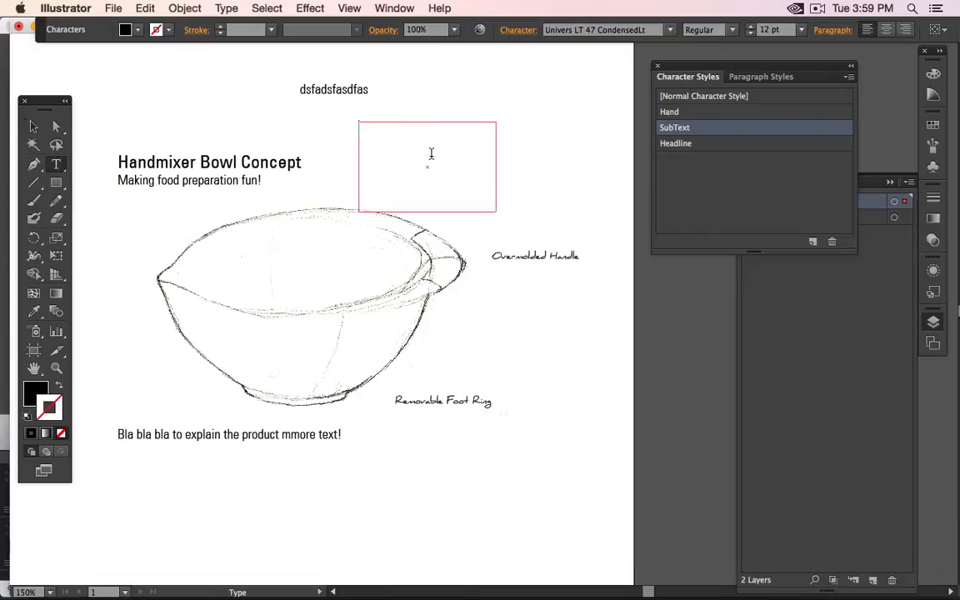
{"action": "type", "text": "sadfasdfasdf  "}
{"action": "type", "text": "asfasdf"}
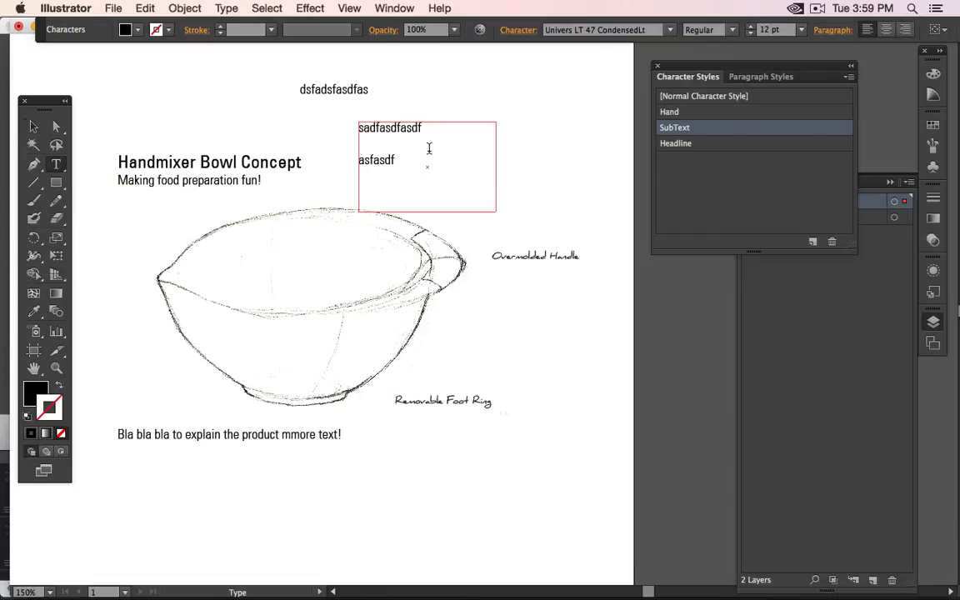
{"action": "key", "text": "Return"}
{"action": "type", "text": "sadfasdf"}
{"action": "left_click", "coordinate": [33, 126]}
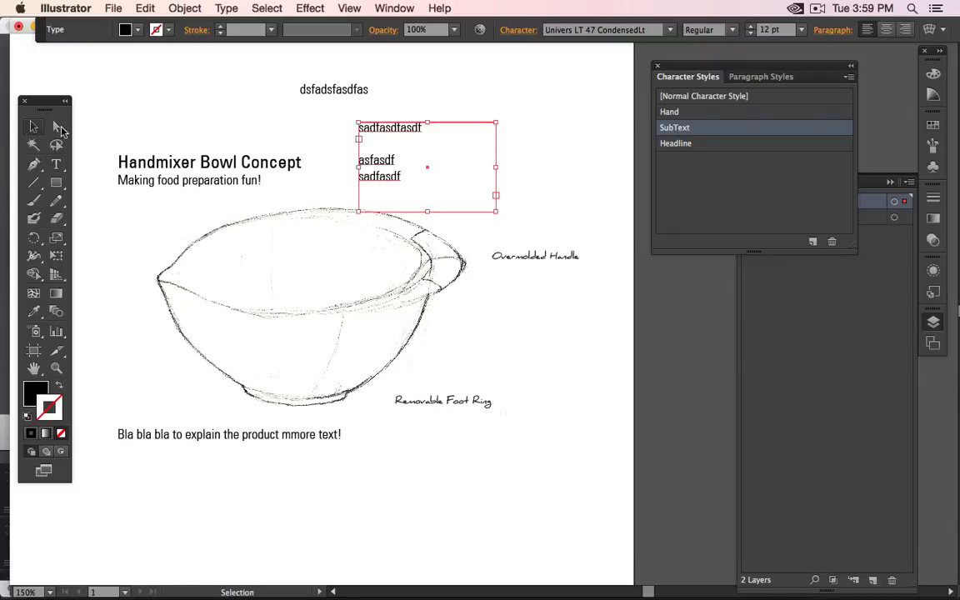
{"action": "left_click", "coordinate": [243, 86]}
- Stretch the "dsfadsfasdfas" point text horizontally almost to the page's edge and deselect it
{"action": "left_click", "coordinate": [363, 94]}
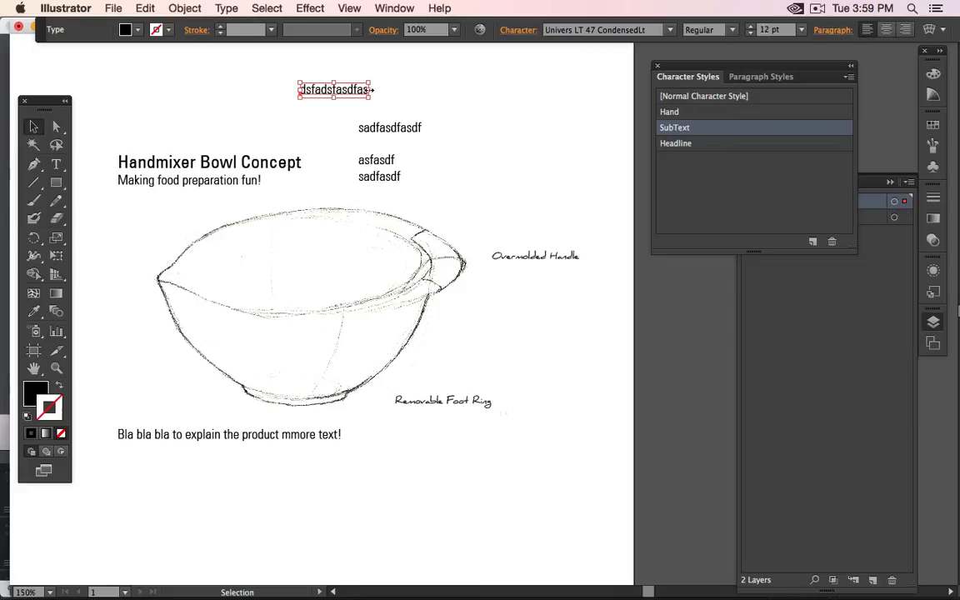
{"action": "left_click_drag", "start_coordinate": [369, 91], "coordinate": [632, 112]}
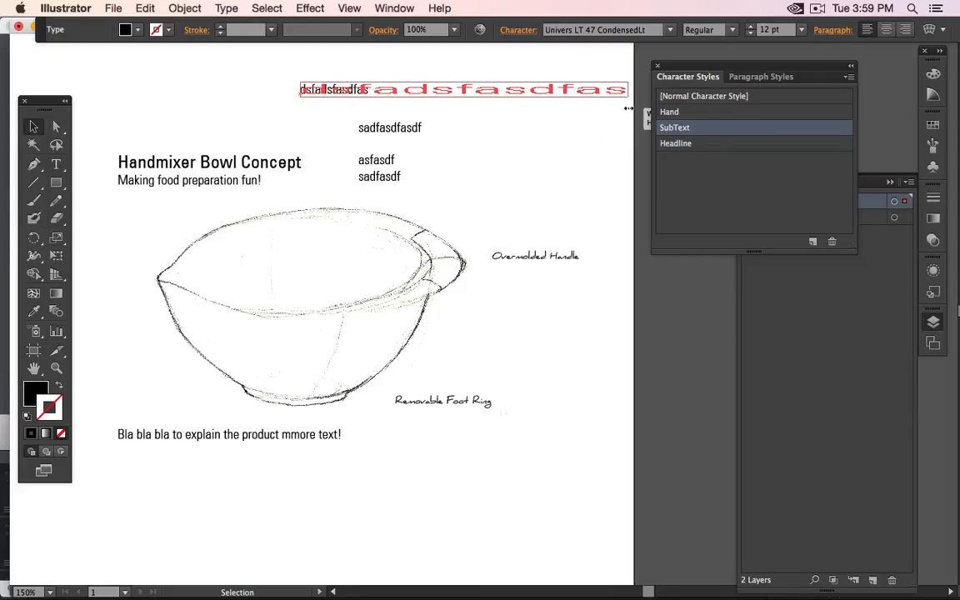
{"action": "left_click", "coordinate": [534, 115]}
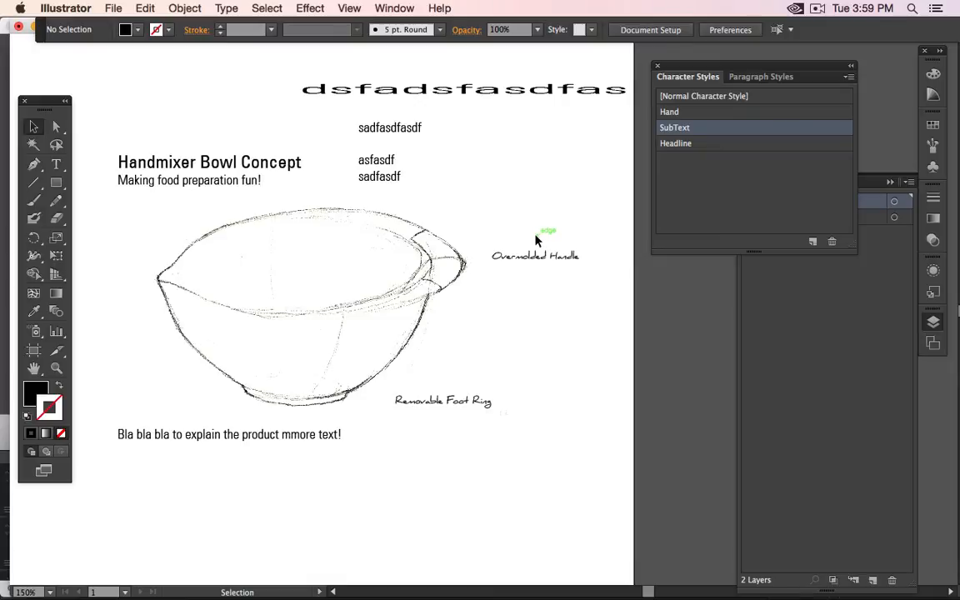
- Select the area text box beside the title and make it slightly narrower
{"action": "left_click_drag", "start_coordinate": [496, 121], "coordinate": [393, 185]}
{"action": "left_click", "coordinate": [388, 183]}
{"action": "left_click_drag", "start_coordinate": [495, 168], "coordinate": [461, 169]}
- Add the point text "kgjgjg" above the "Handmixer Bowl Concept" title and select it as an object
{"action": "left_click", "coordinate": [56, 165]}
{"action": "left_click", "coordinate": [140, 90]}
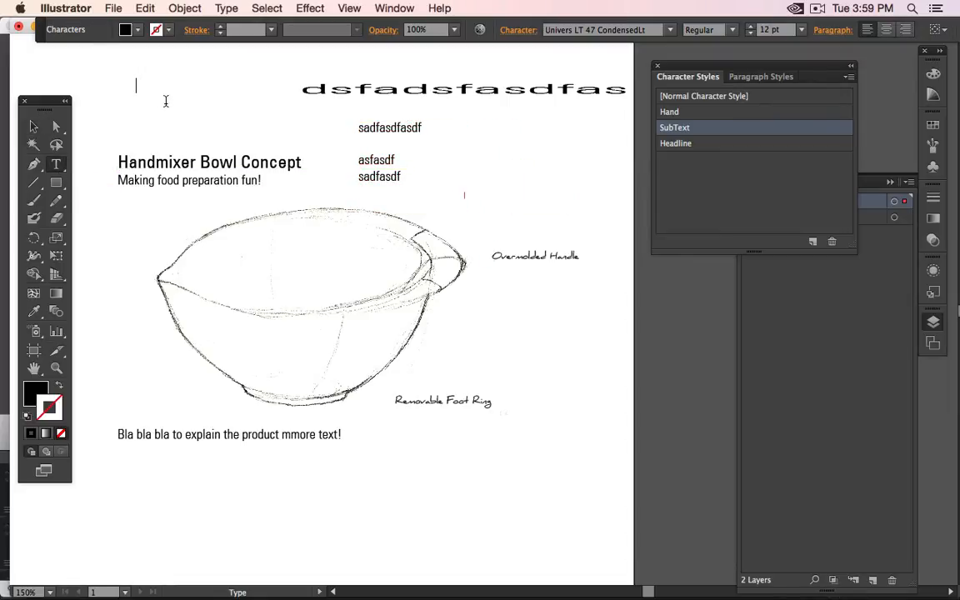
{"action": "type", "text": "kgjgjg"}
{"action": "left_click", "coordinate": [33, 125]}
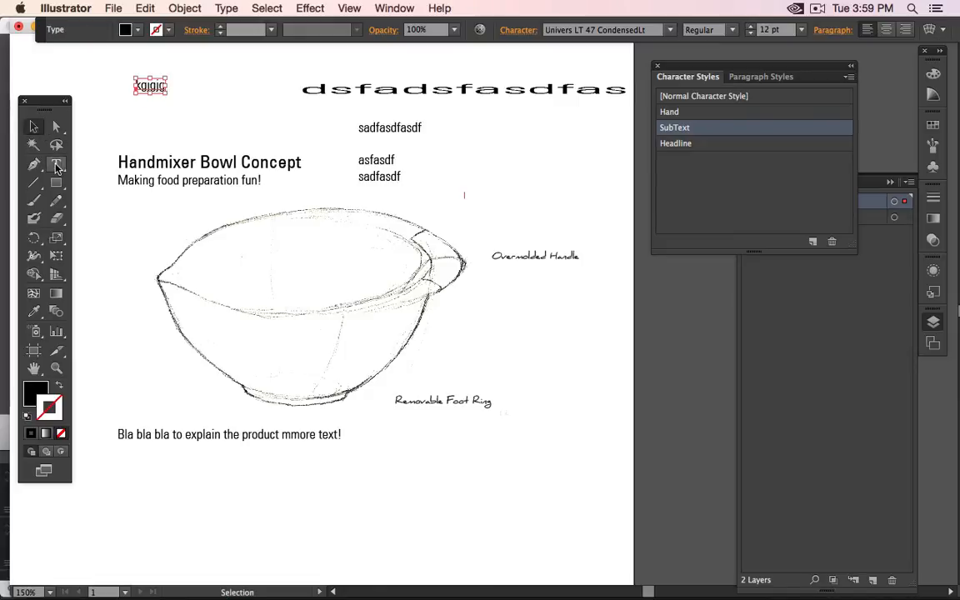
- Draw a small area text box beside "kgjgjg" and fill it with the lines "dfgsdfg", "dfgdsfg" and "dsfgdsfg"
{"action": "left_click", "coordinate": [55, 164]}
{"action": "left_click_drag", "start_coordinate": [198, 68], "coordinate": [268, 125]}
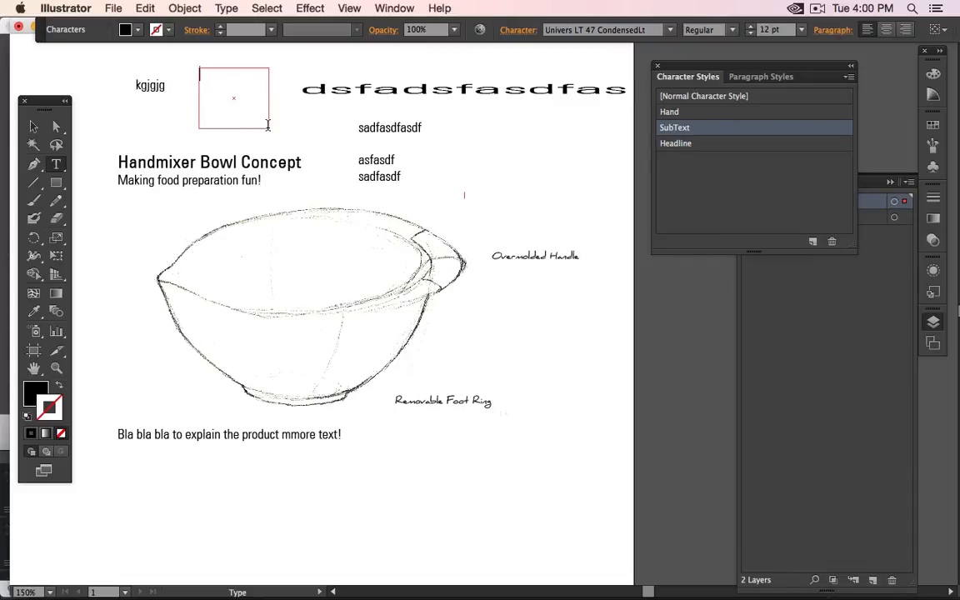
{"action": "type", "text": "dfgsdfg"}
{"action": "key", "text": "Return"}
{"action": "type", "text": "dfgdsfg"}
{"action": "key", "text": "Return"}
{"action": "type", "text": "dsfgdsfg"}
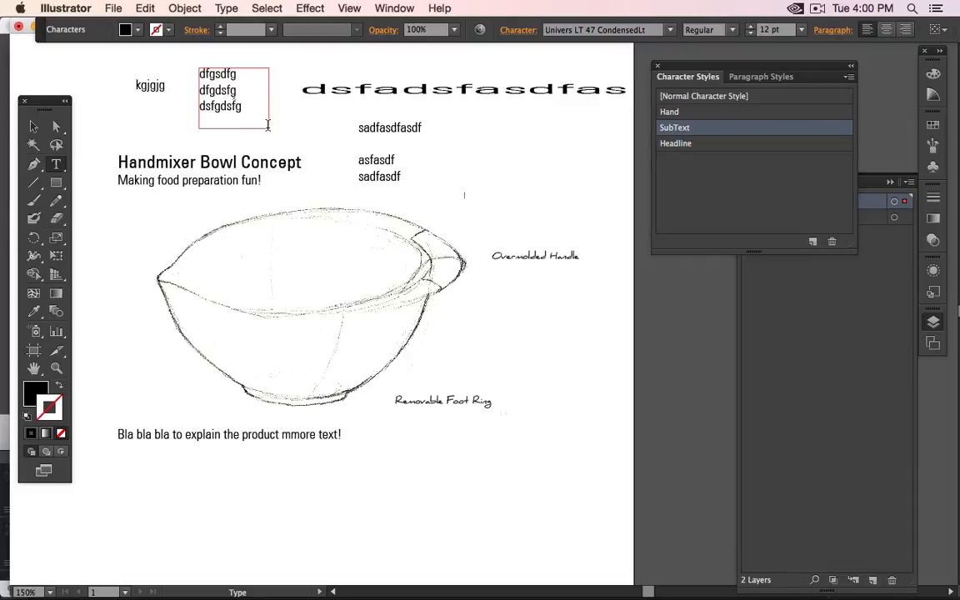
{"action": "left_click", "coordinate": [266, 127], "text": "super"}
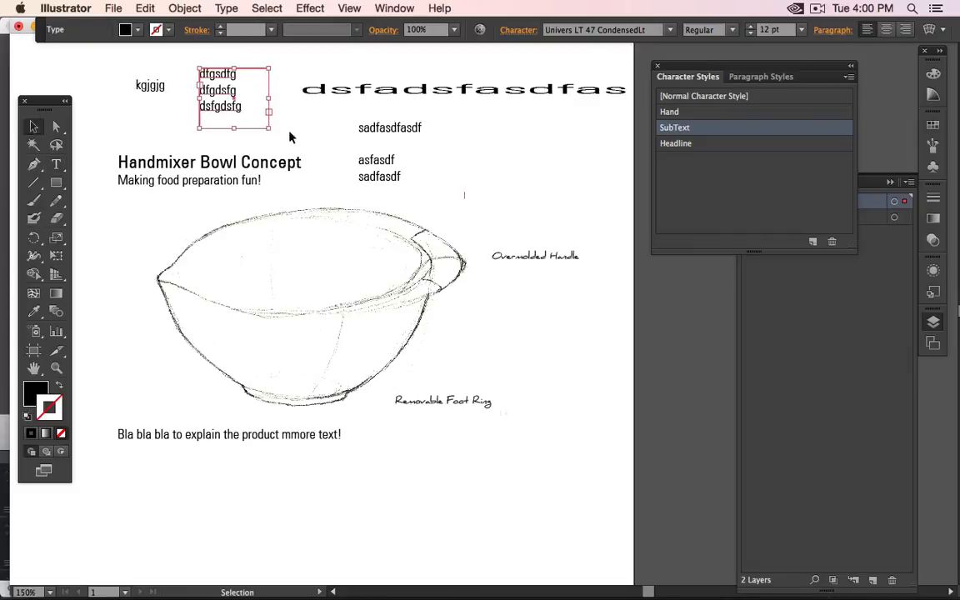
- Thread the new text box into the existing area text box and move both linked boxes farther across the page
{"action": "left_click", "coordinate": [333, 143]}
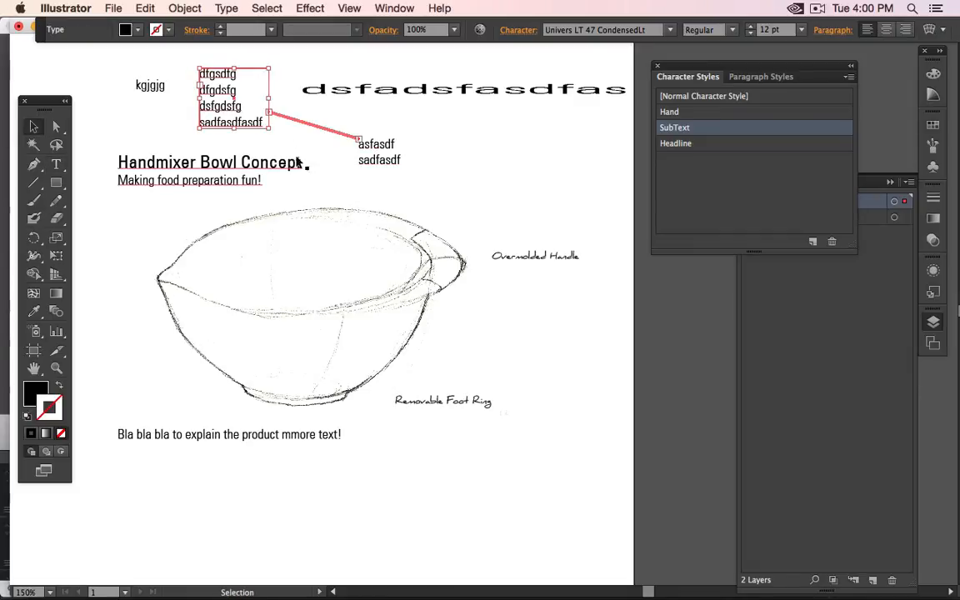
{"action": "left_click_drag", "start_coordinate": [230, 88], "coordinate": [306, 134]}
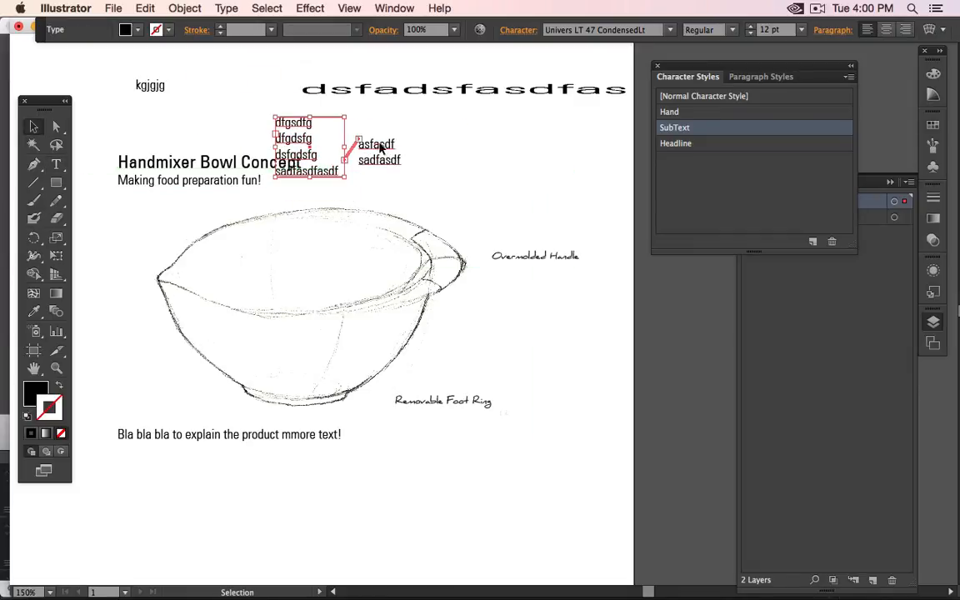
{"action": "left_click_drag", "start_coordinate": [382, 146], "coordinate": [477, 145]}
- Move the first threaded box away from the title and shorten it to two lines so its remaining text flows into the second
{"action": "left_click_drag", "start_coordinate": [304, 125], "coordinate": [382, 116]}
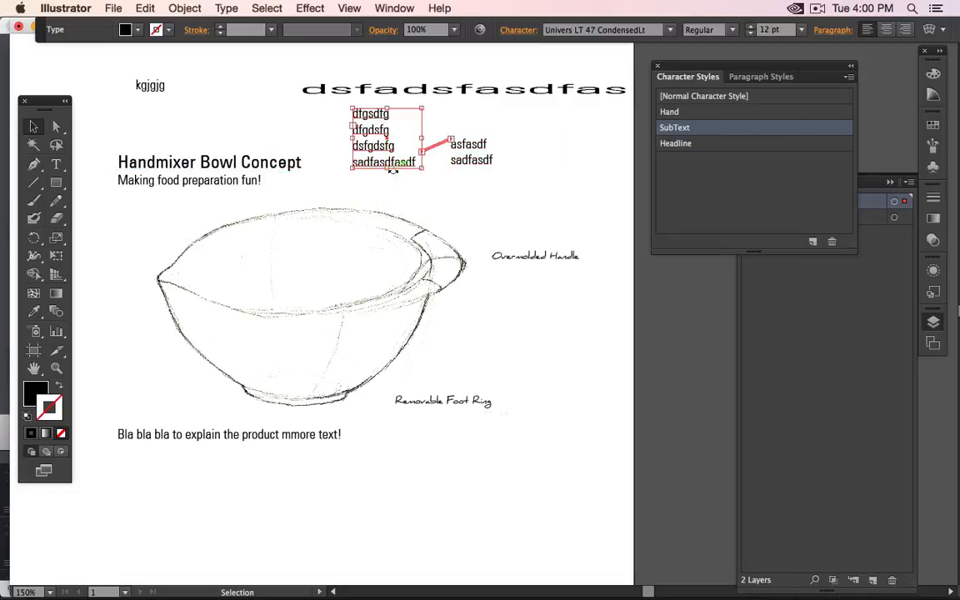
{"action": "left_click_drag", "start_coordinate": [388, 169], "coordinate": [375, 138]}
{"action": "left_click", "coordinate": [405, 194]}
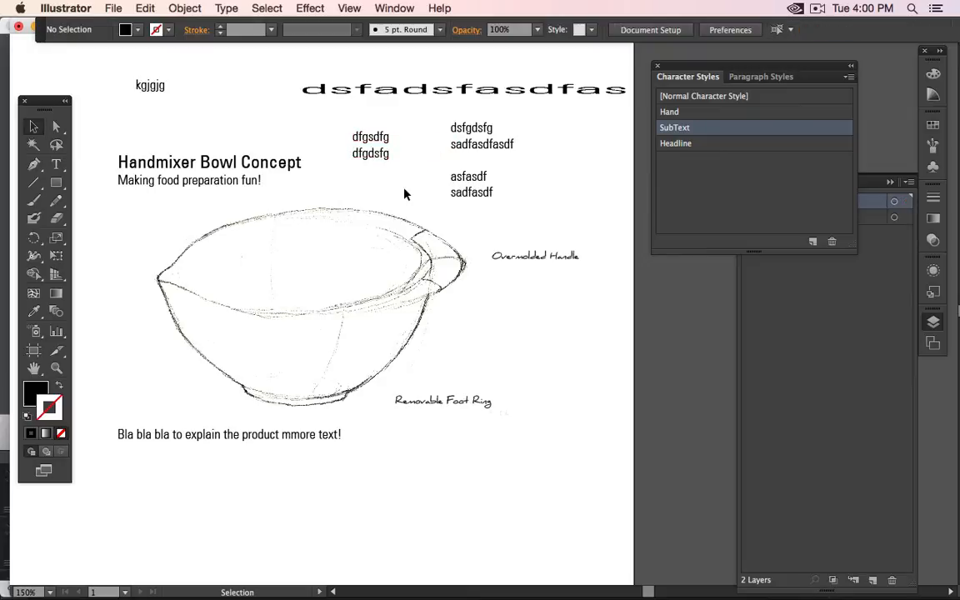
- Stretch the "dsfadsfasdfas" point text vertically to about 74 pt and set its horizontal scale to 100%
{"action": "left_click", "coordinate": [375, 89]}
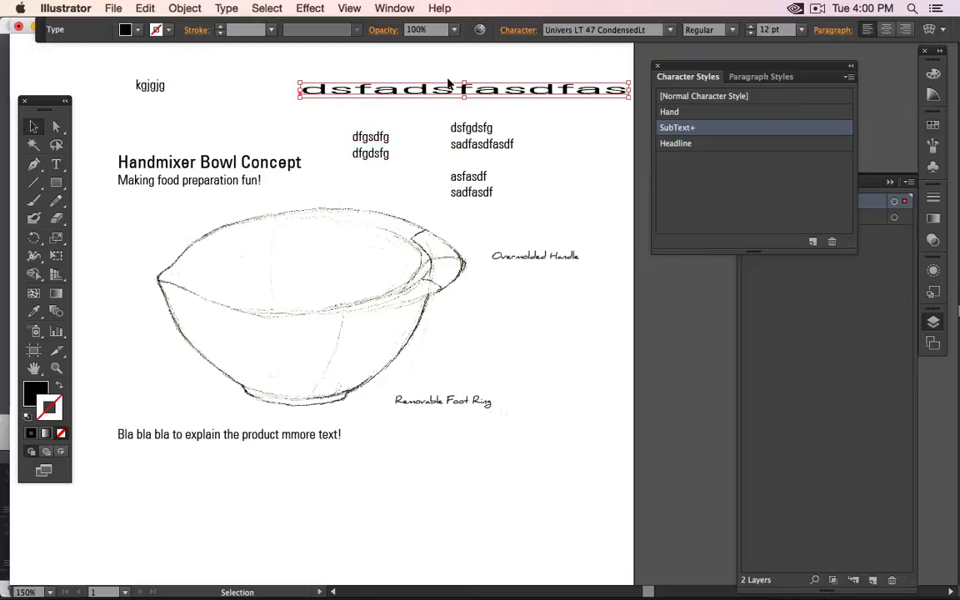
{"action": "left_click_drag", "start_coordinate": [465, 98], "coordinate": [464, 174]}
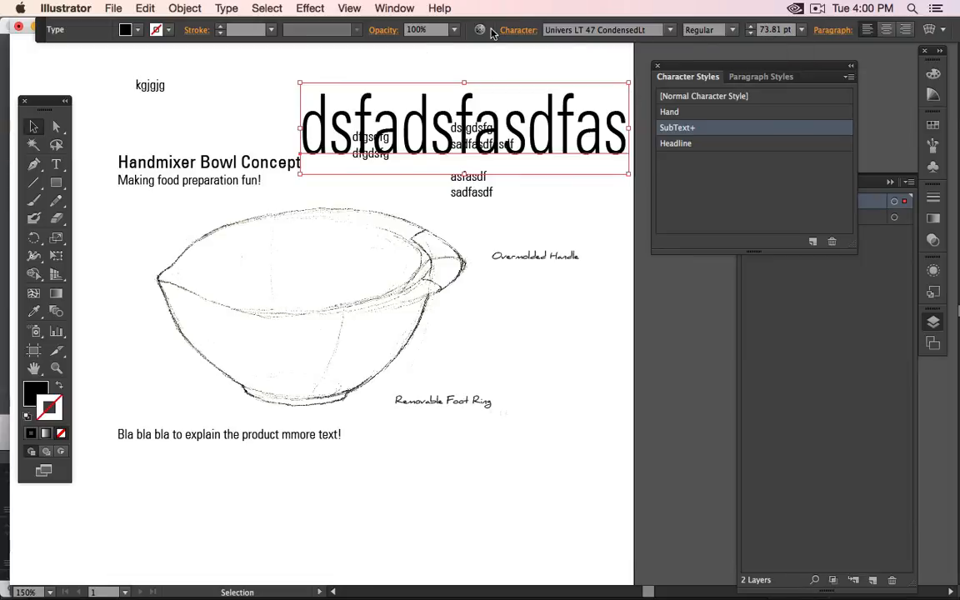
{"action": "left_click", "coordinate": [517, 30]}
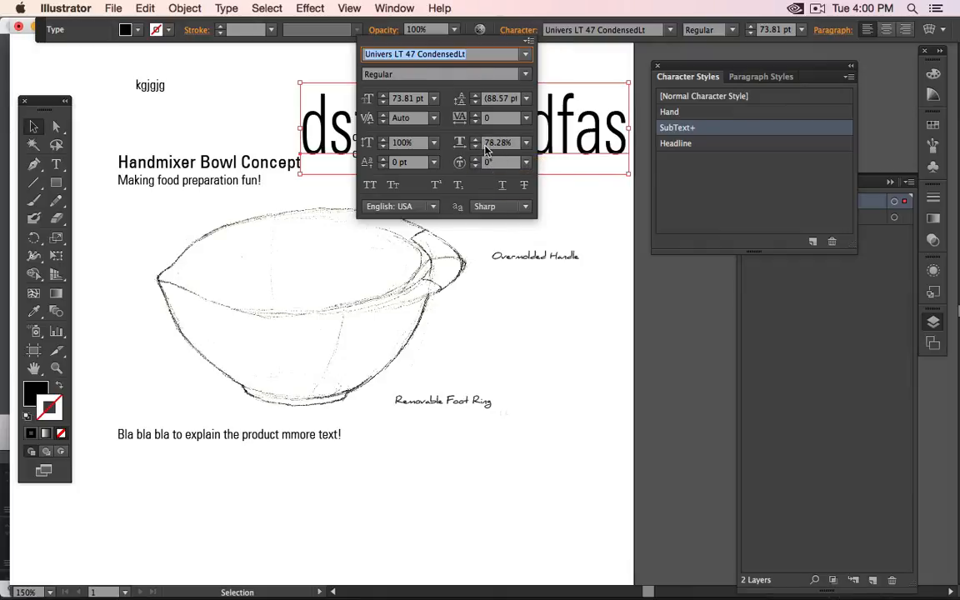
{"action": "left_click", "coordinate": [526, 143]}
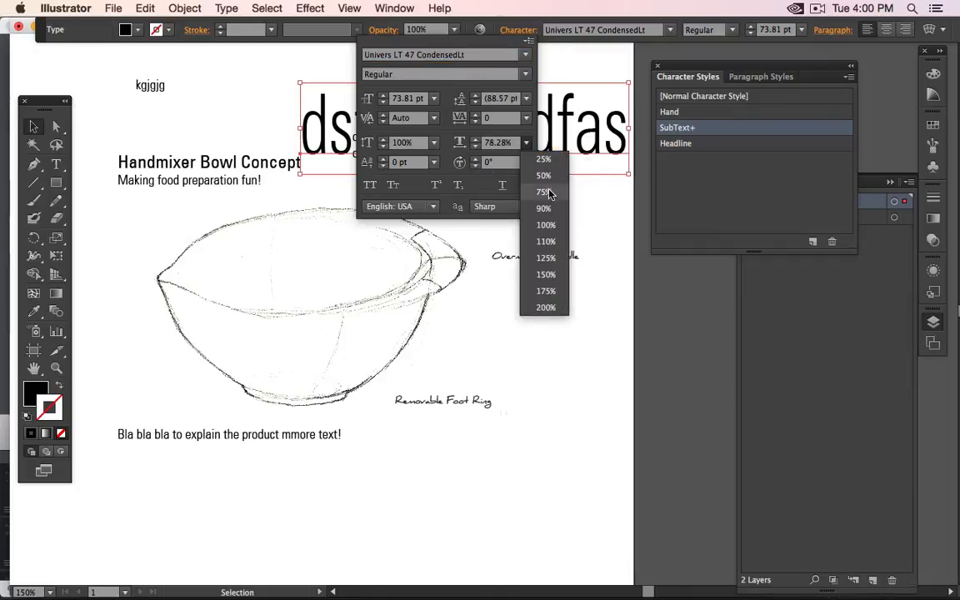
{"action": "left_click", "coordinate": [545, 225]}
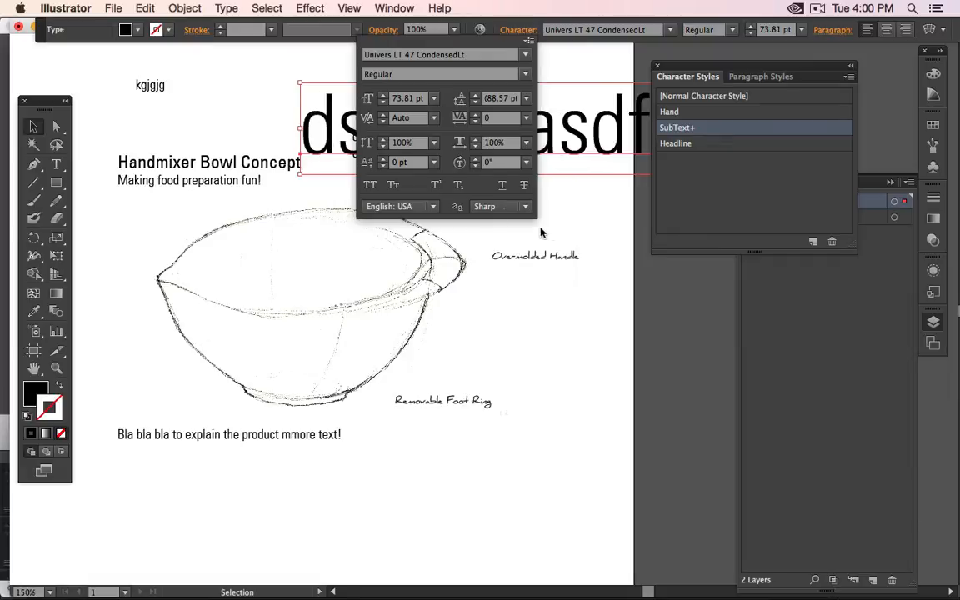
{"action": "left_click", "coordinate": [545, 262]}
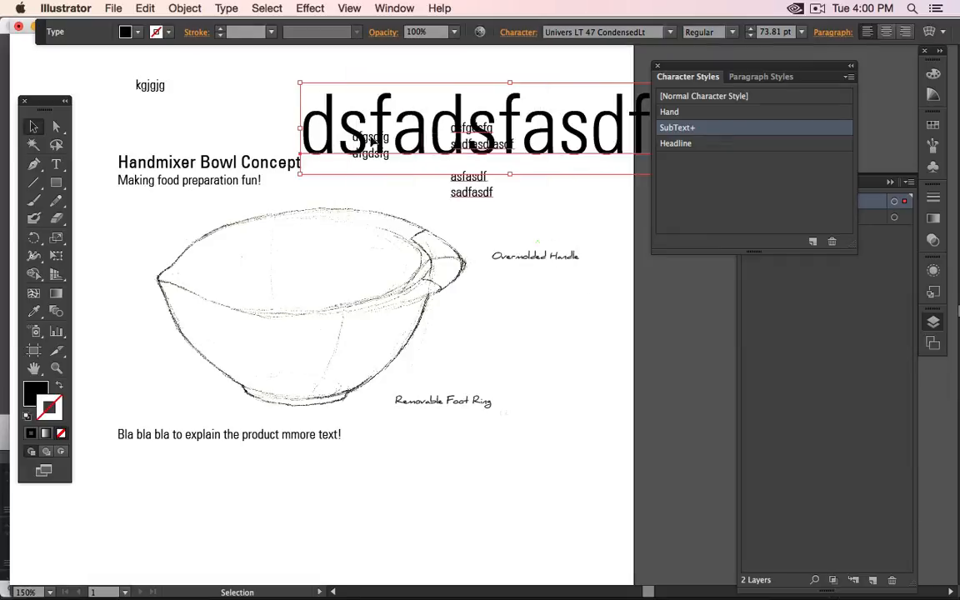
- Delete the sample text above the bowl: the "dsfadsfasdfas" and "kgjgjg" point texts and both threaded text boxes
{"action": "left_click", "coordinate": [158, 85], "text": "shift"}
{"action": "key", "text": "Delete"}
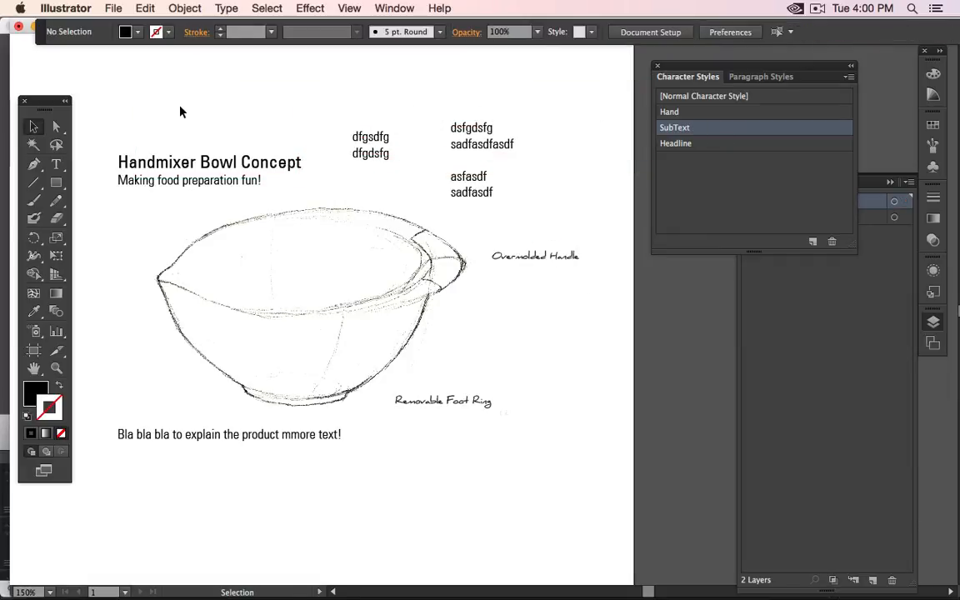
{"action": "left_click", "coordinate": [367, 156]}
{"action": "key", "text": "Delete"}
{"action": "left_click", "coordinate": [477, 149]}
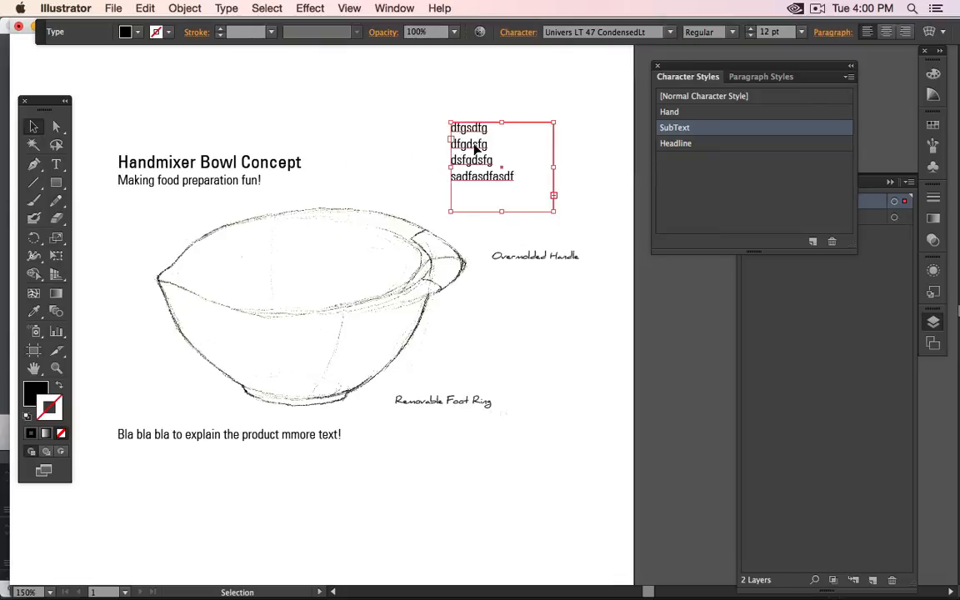
{"action": "key", "text": "Delete"}
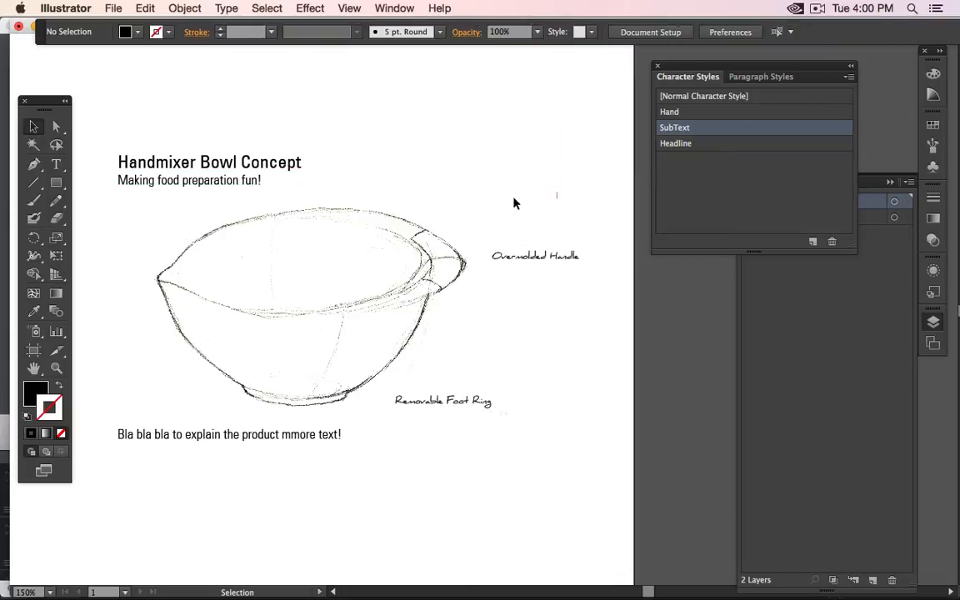
{"action": "left_click_drag", "start_coordinate": [463, 149], "coordinate": [529, 210]}
- Try to stretch the "Handmixer Bowl Concept" point text vertically and undo the distortion
{"action": "left_click", "coordinate": [56, 164]}
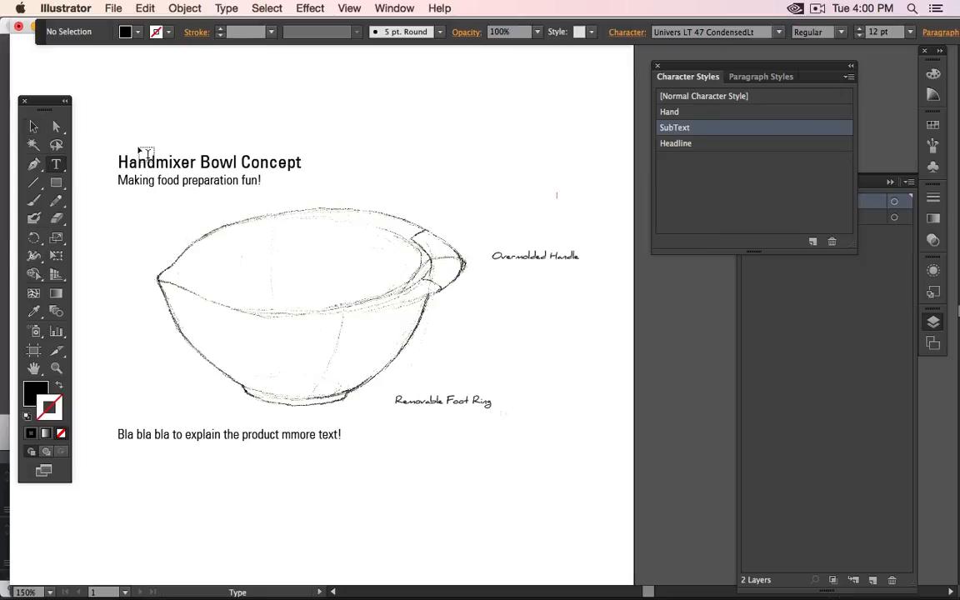
{"action": "left_click", "coordinate": [33, 126]}
{"action": "left_click", "coordinate": [167, 162]}
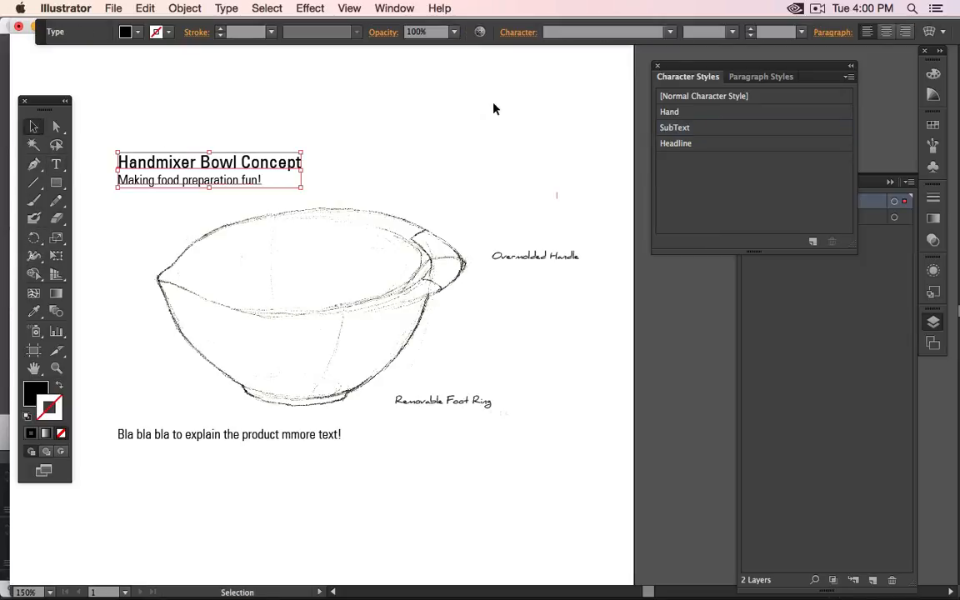
{"action": "left_click_drag", "start_coordinate": [300, 191], "coordinate": [297, 236]}
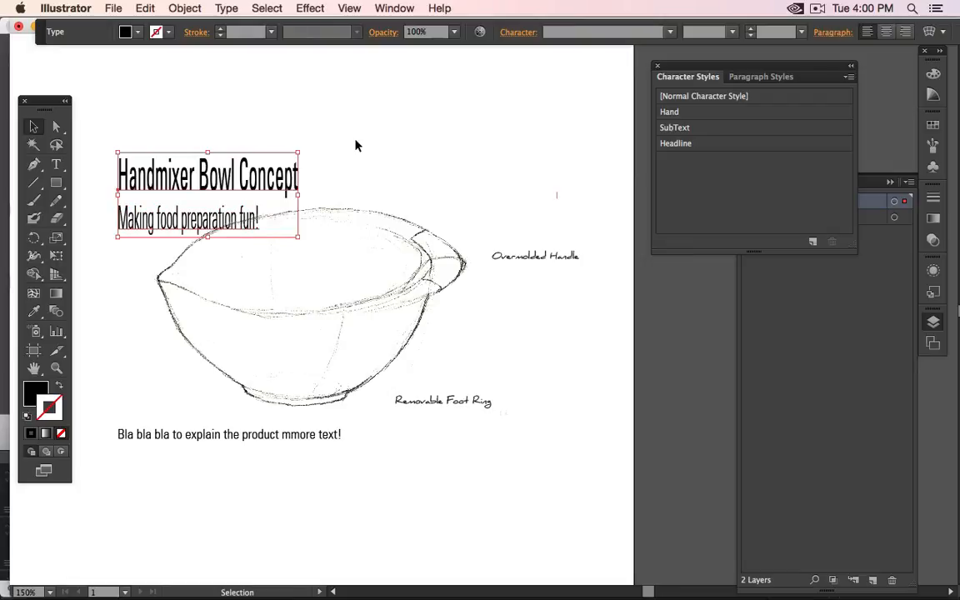
{"action": "key", "text": "super+z"}
- Draw an empty area text box above the title, about as wide as the "Handmixer Bowl Concept" headline
{"action": "left_click", "coordinate": [55, 164]}
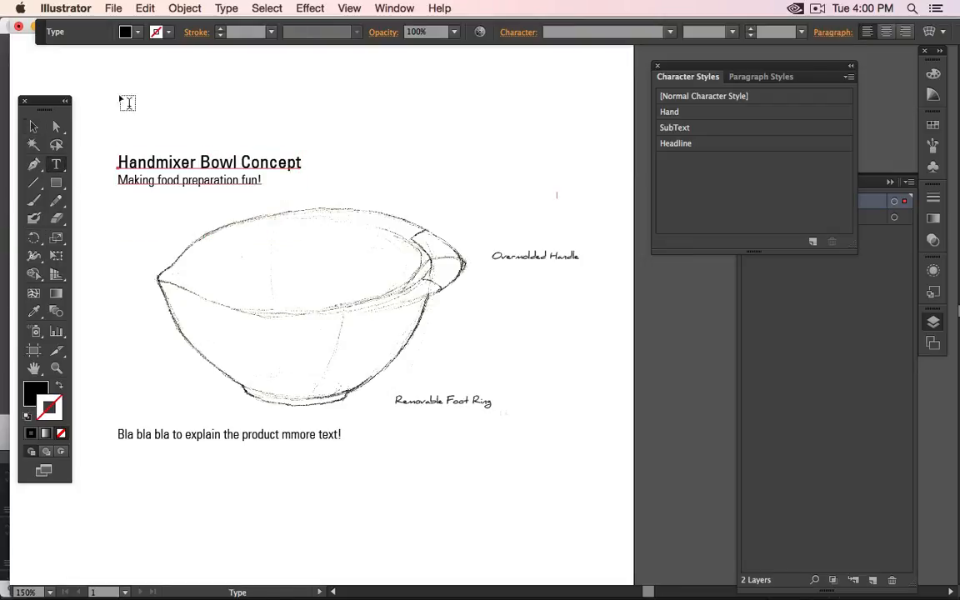
{"action": "left_click_drag", "start_coordinate": [125, 64], "coordinate": [310, 116]}
{"action": "left_click", "coordinate": [34, 126]}
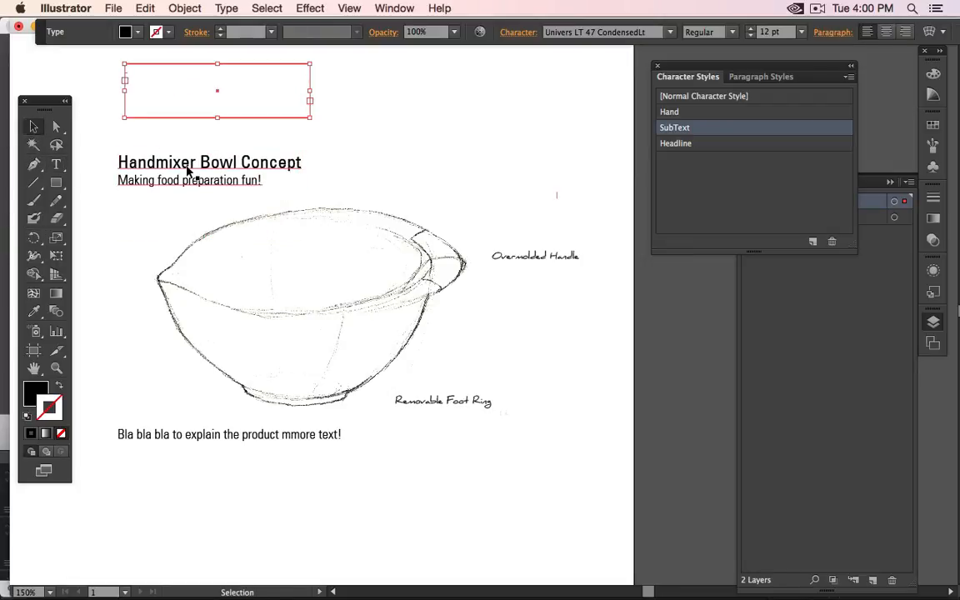
- Copy the full title and subtitle text and delete the original point text object
{"action": "triple_click", "coordinate": [188, 163]}
{"action": "key", "text": "super+a"}
{"action": "key", "text": "super+c"}
{"action": "key", "text": "Escape"}
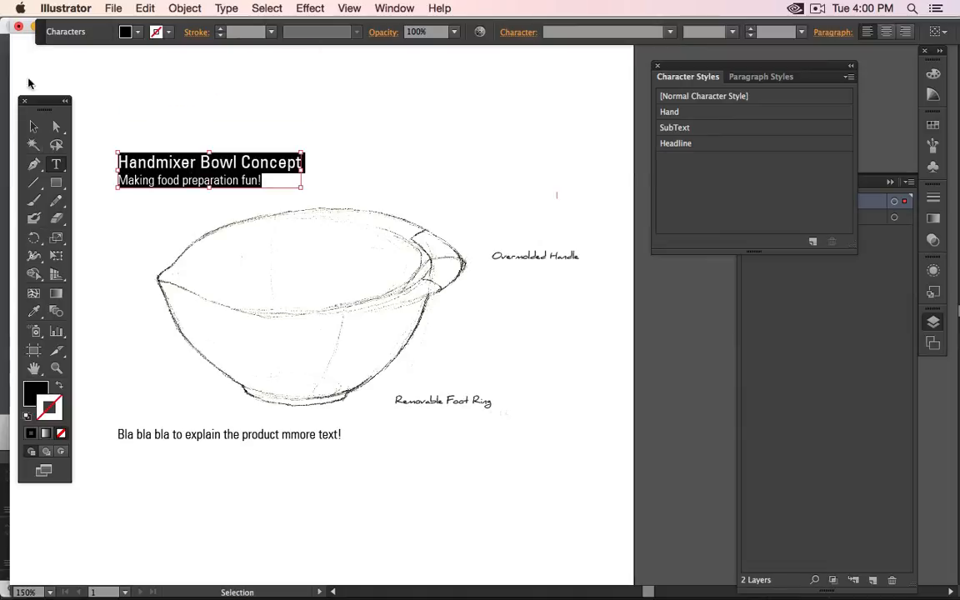
{"action": "left_click", "coordinate": [33, 125]}
{"action": "key", "text": "Delete"}
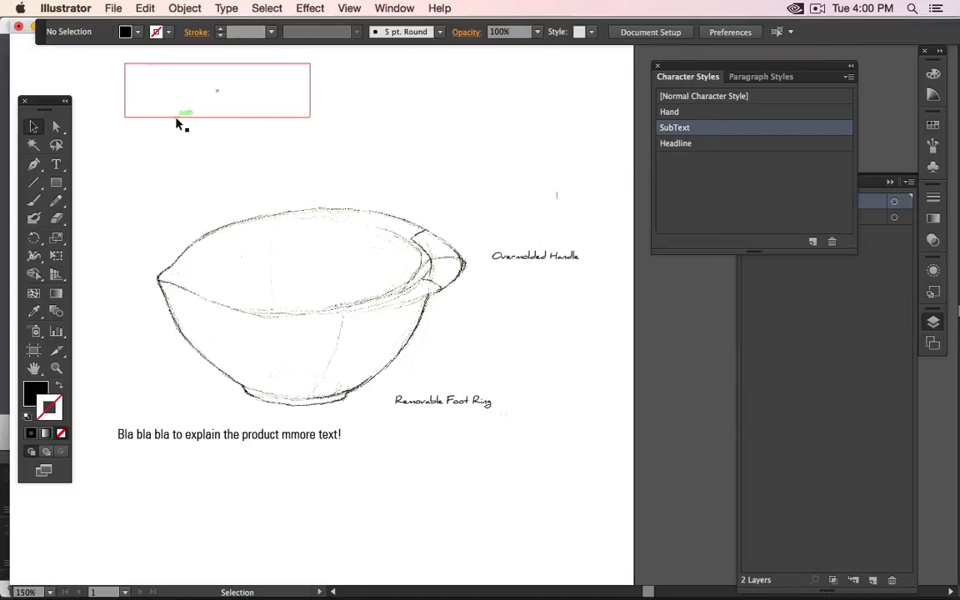
- Try to paste the copied title into the empty area text box and delete the separate point text copy
{"action": "left_click", "coordinate": [176, 124]}
{"action": "key", "text": "Delete"}
{"action": "left_click", "coordinate": [170, 117]}
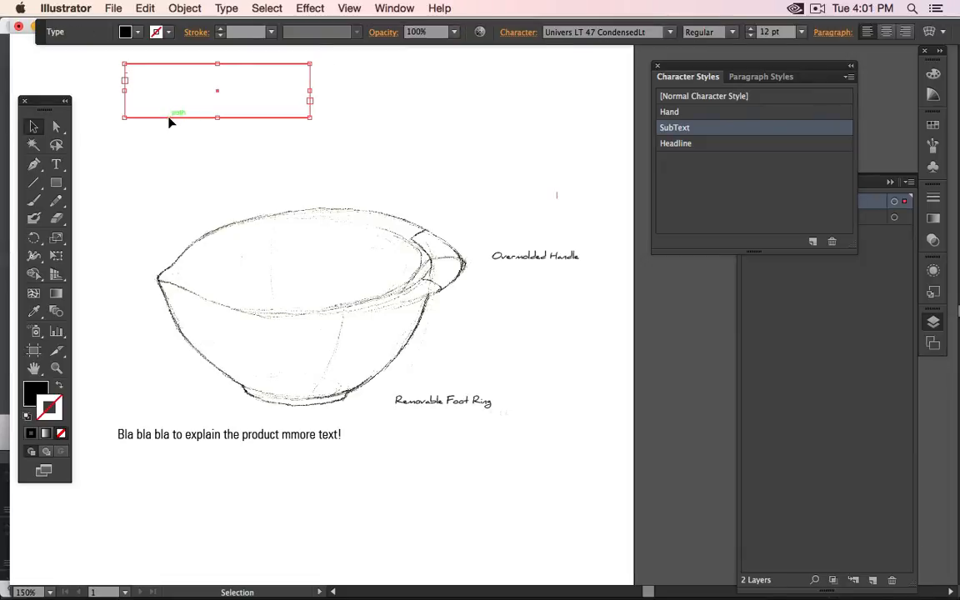
{"action": "left_click", "coordinate": [52, 167]}
{"action": "key", "text": "super+v"}
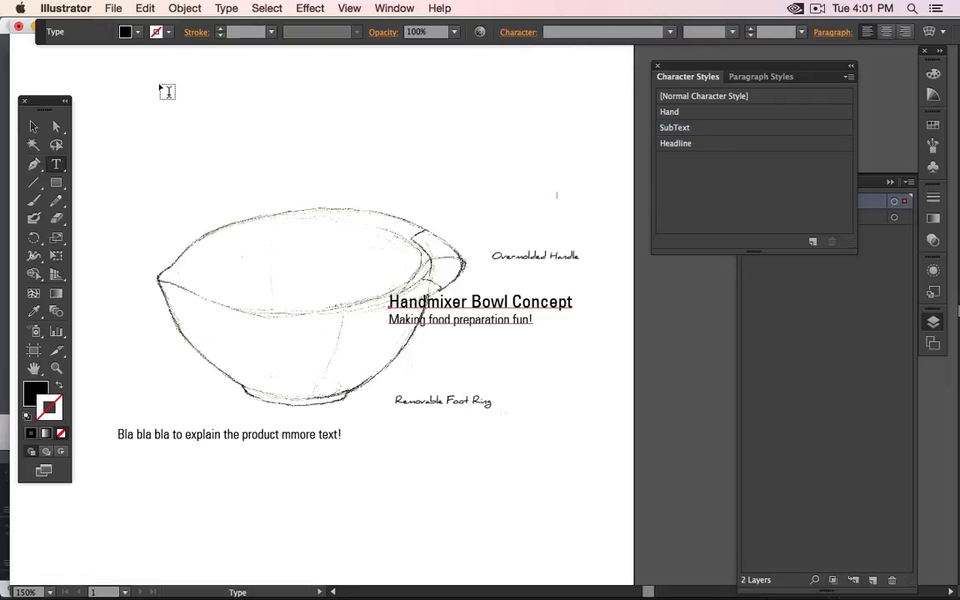
{"action": "left_click", "coordinate": [34, 126]}
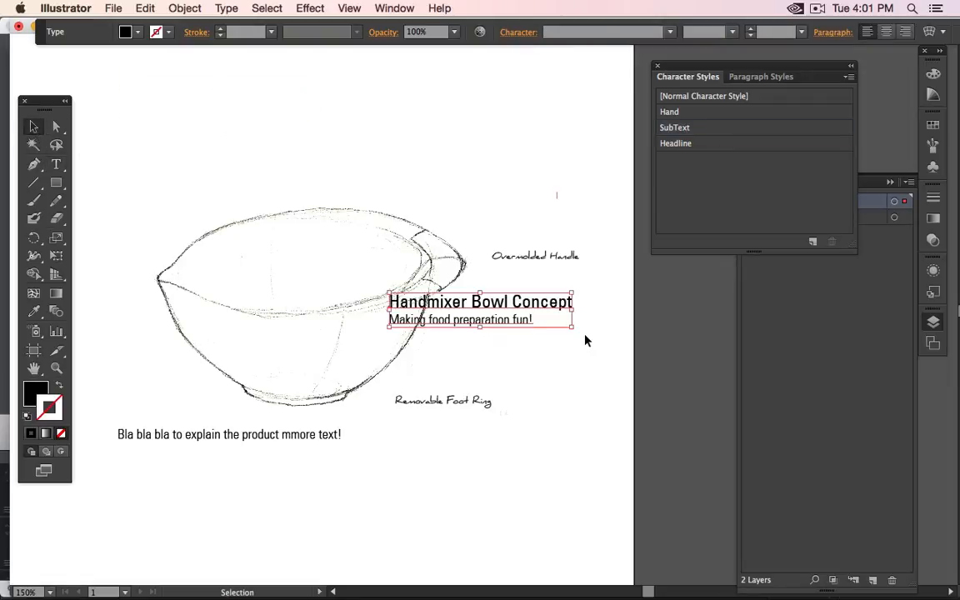
{"action": "left_click_drag", "start_coordinate": [572, 329], "coordinate": [540, 372]}
{"action": "key", "text": "super+z"}
{"action": "left_click", "coordinate": [216, 73]}
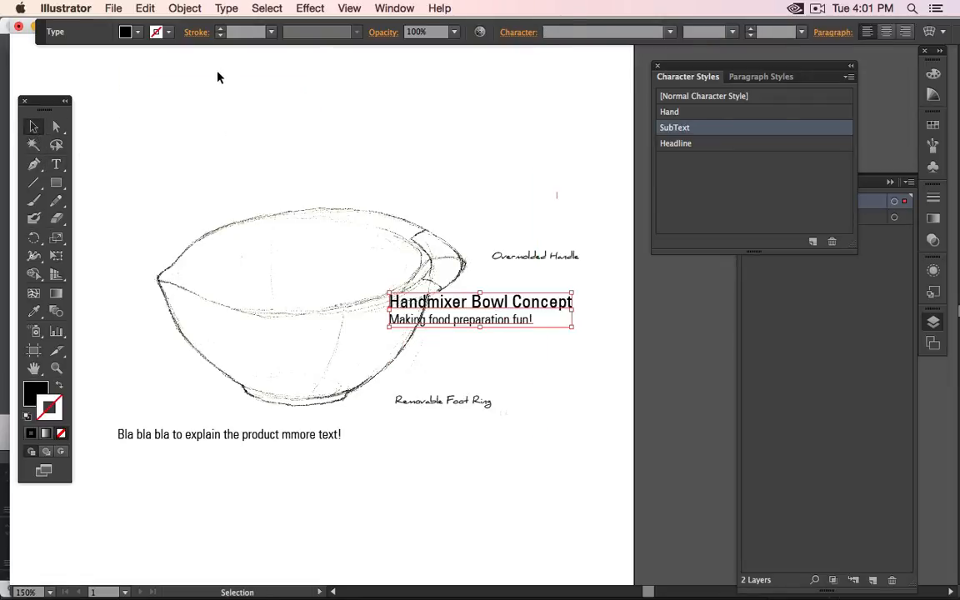
{"action": "left_click", "coordinate": [494, 319]}
{"action": "key", "text": "Delete"}
- Place the point text "fddfg" over the empty area text box
{"action": "left_click_drag", "start_coordinate": [94, 80], "coordinate": [173, 147]}
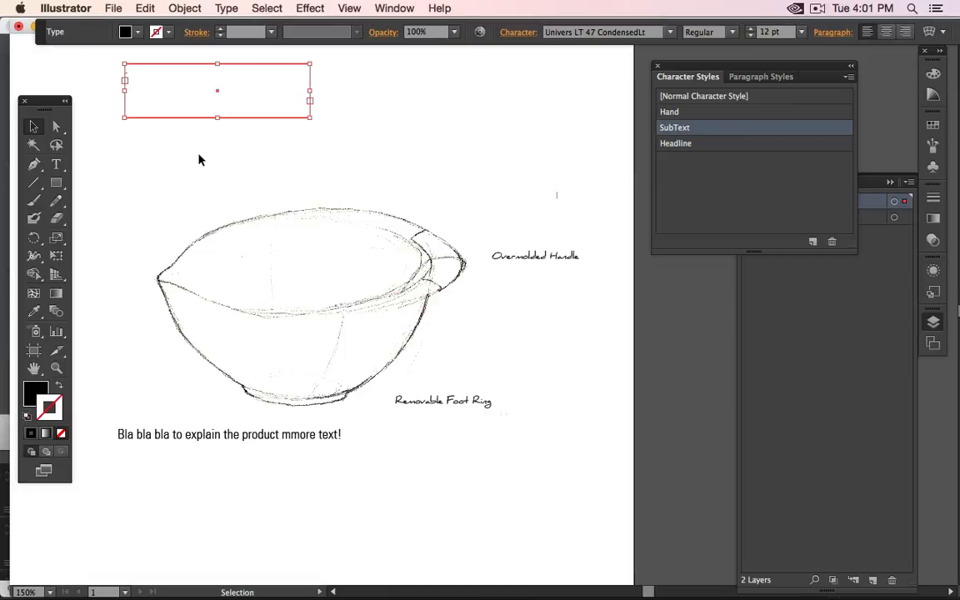
{"action": "left_click", "coordinate": [55, 164]}
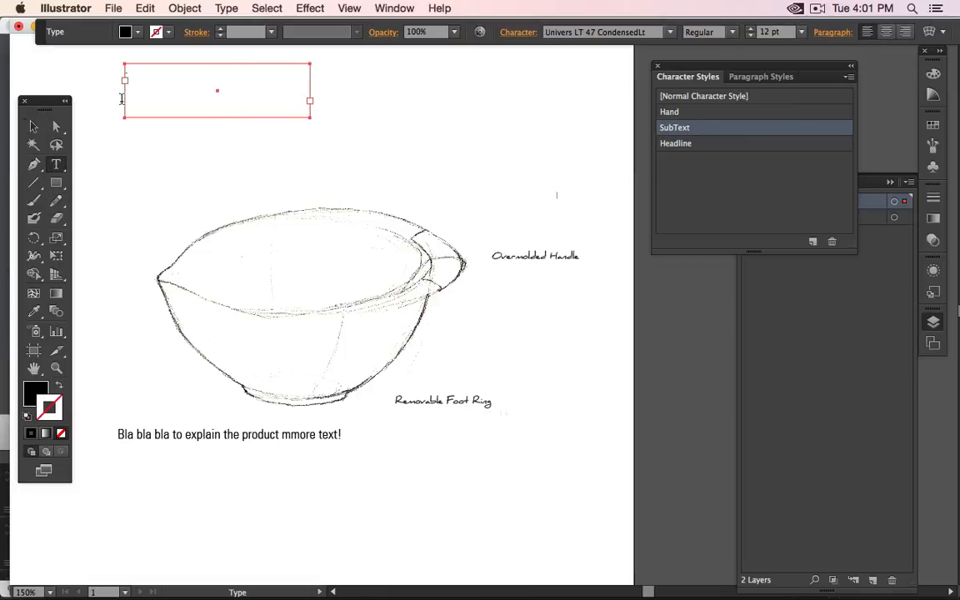
{"action": "left_click", "coordinate": [143, 88]}
{"action": "type", "text": "fddfg"}
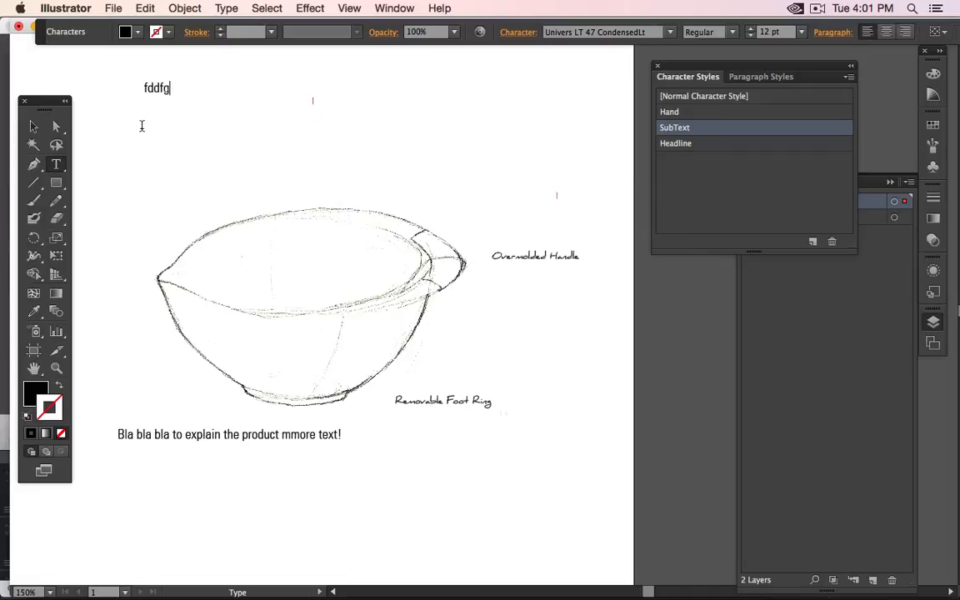
{"action": "key", "text": "Escape"}
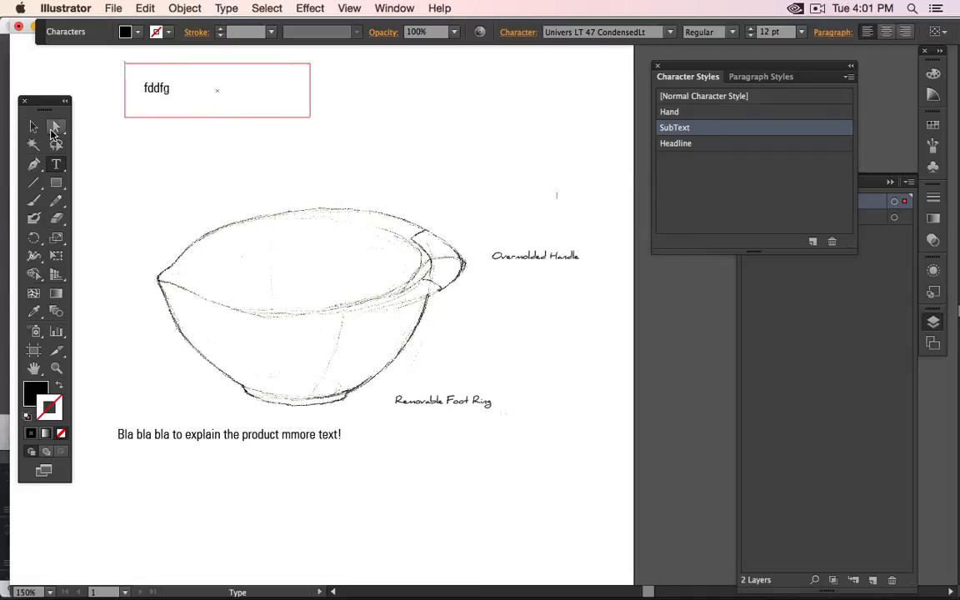
- Paste the copied title and subtitle into the empty area text box and move it down above the bowl sketch
{"action": "key", "text": "super+v"}
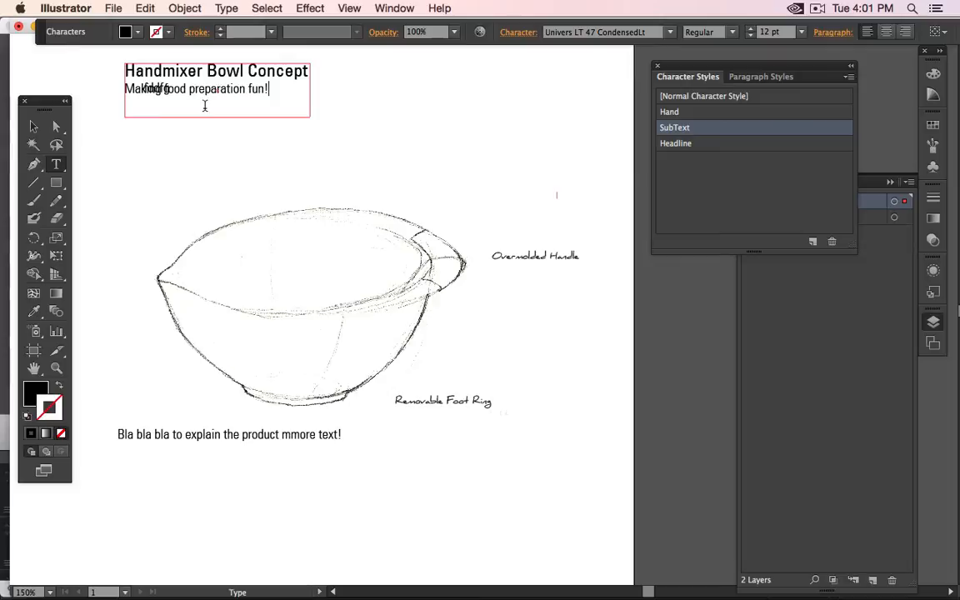
{"action": "left_click", "coordinate": [34, 128]}
{"action": "left_click", "coordinate": [170, 174]}
{"action": "left_click_drag", "start_coordinate": [243, 72], "coordinate": [223, 157]}
- Delete the stray "fddfg" text and move the title's area text box higher above the bowl sketch
{"action": "left_click", "coordinate": [146, 89]}
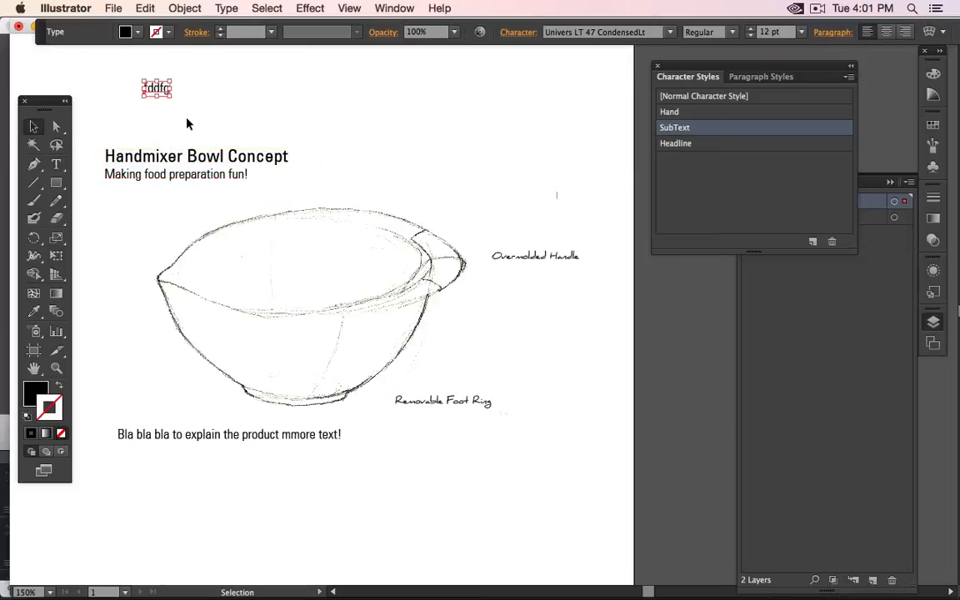
{"action": "key", "text": "Delete"}
{"action": "left_click_drag", "start_coordinate": [155, 157], "coordinate": [169, 121]}
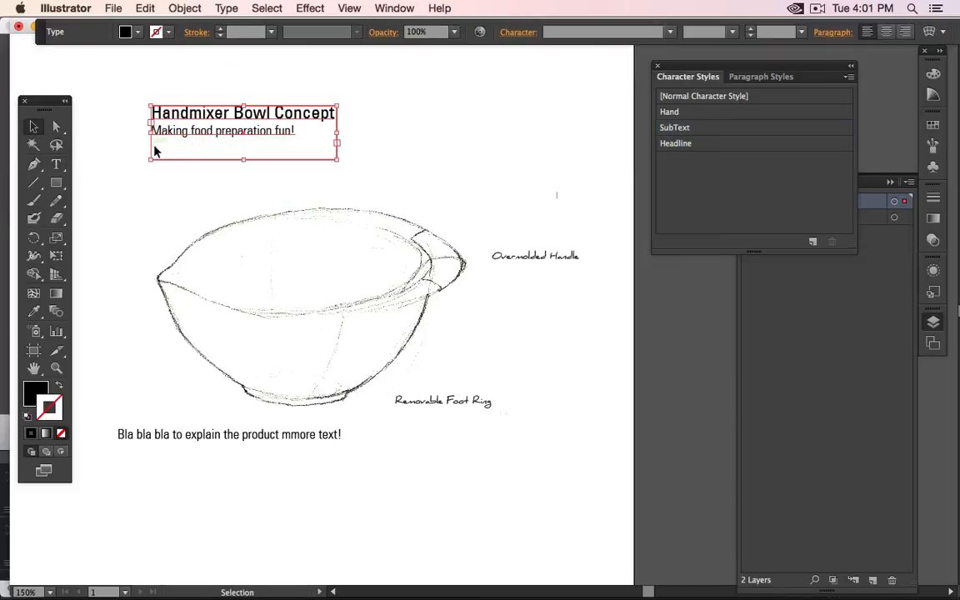
- Select the title's area text box and show its bounding box for resizing
{"action": "key", "text": "super"}
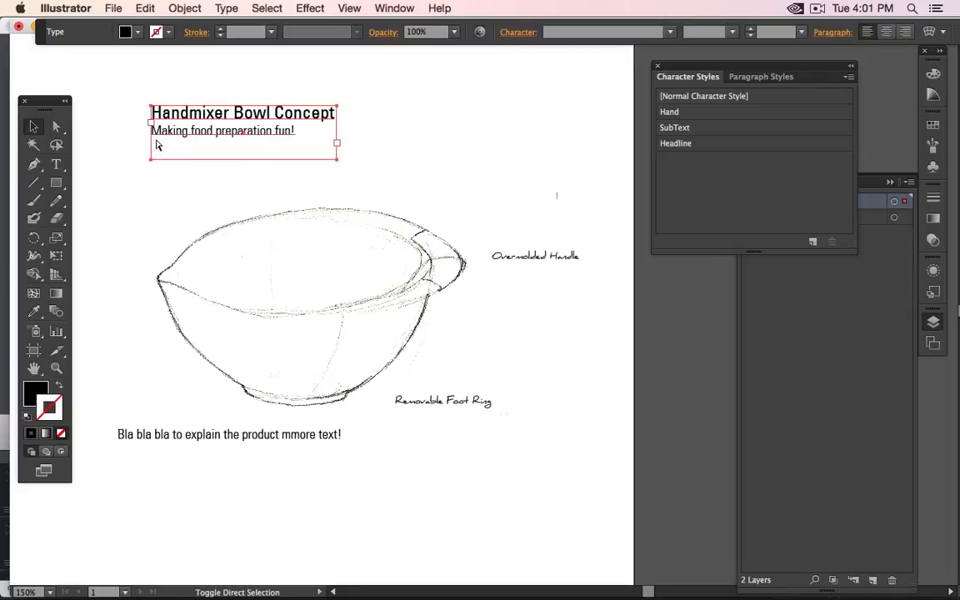
{"action": "left_click", "coordinate": [158, 150]}
{"action": "left_click", "coordinate": [57, 128]}
{"action": "left_click", "coordinate": [181, 230]}
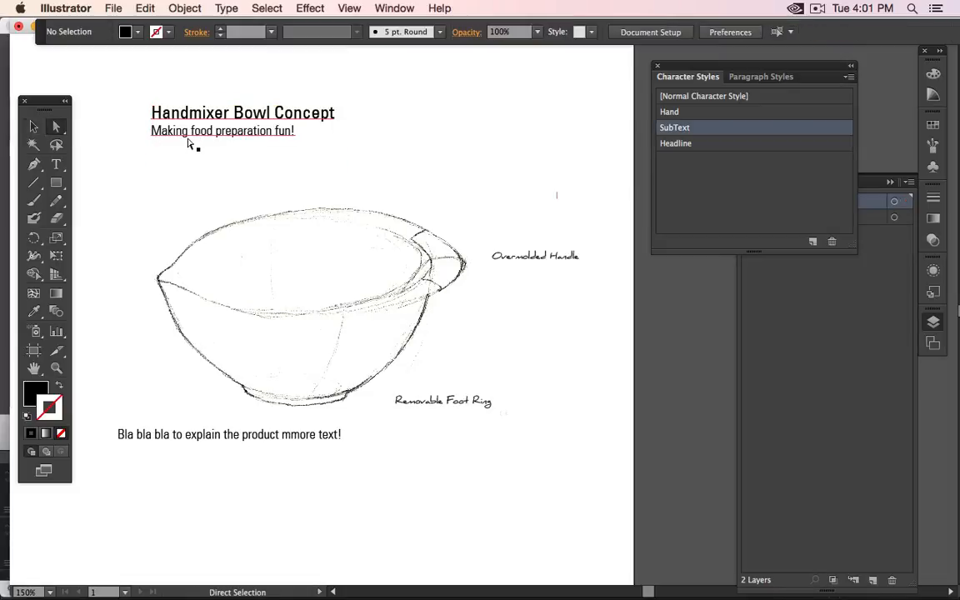
{"action": "left_click", "coordinate": [189, 134]}
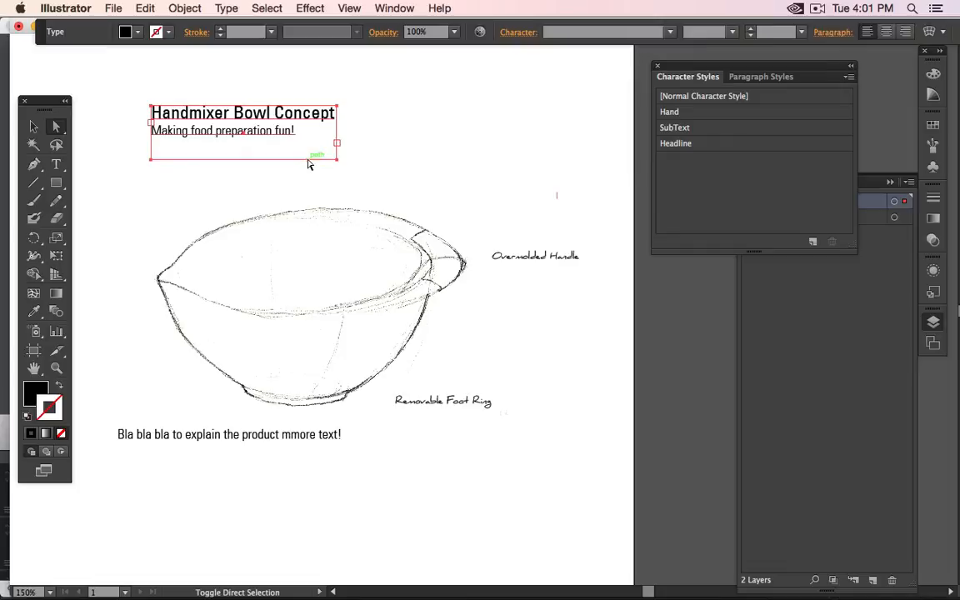
{"action": "left_click", "coordinate": [349, 7]}
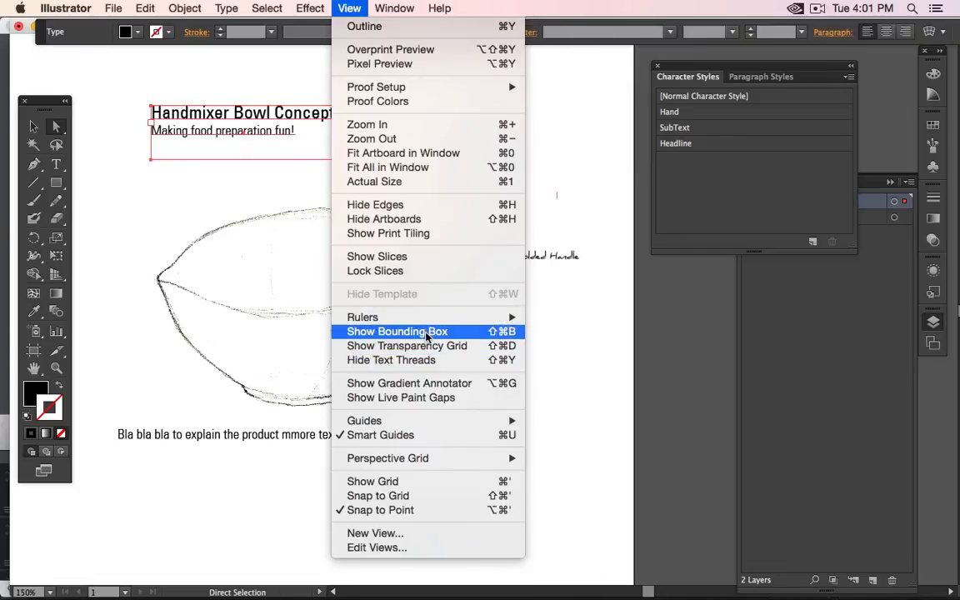
{"action": "left_click", "coordinate": [483, 333]}
{"action": "key", "text": "v"}
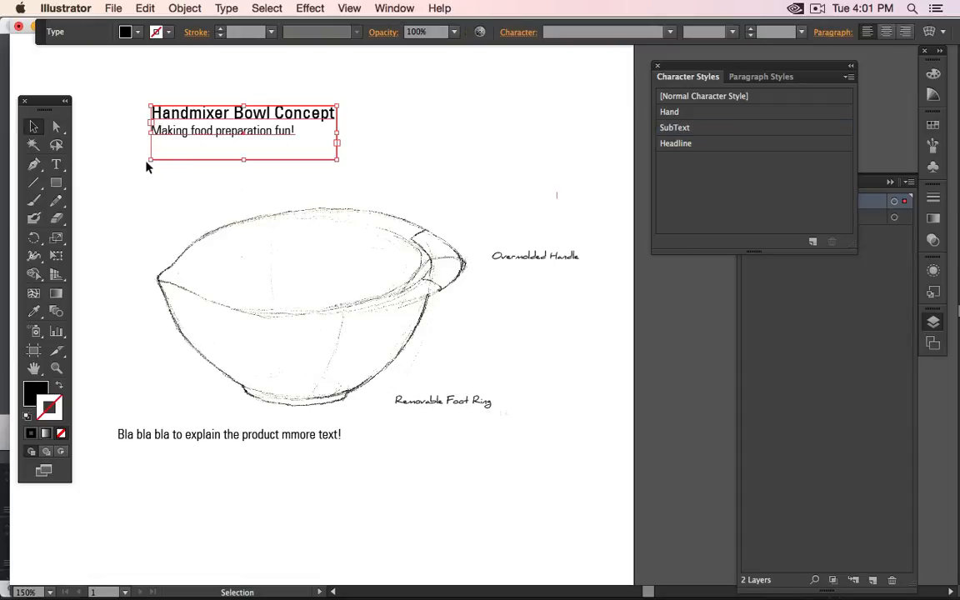
- Resize the title's text box to leave slight room beneath the subtitle and align its left edge with the "Bla bla bla" text
{"action": "left_click_drag", "start_coordinate": [150, 160], "coordinate": [132, 215]}
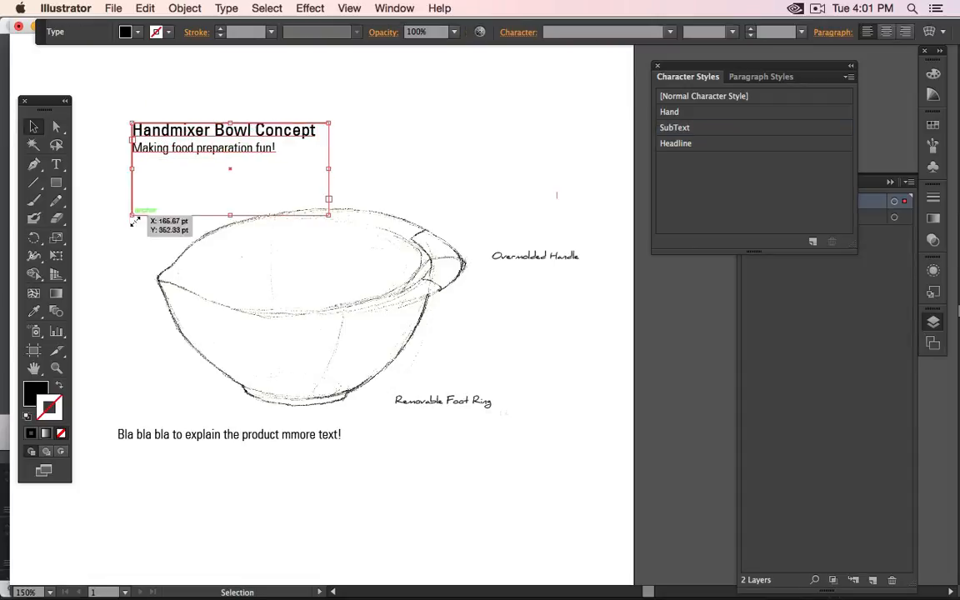
{"action": "left_click_drag", "start_coordinate": [230, 215], "coordinate": [227, 182]}
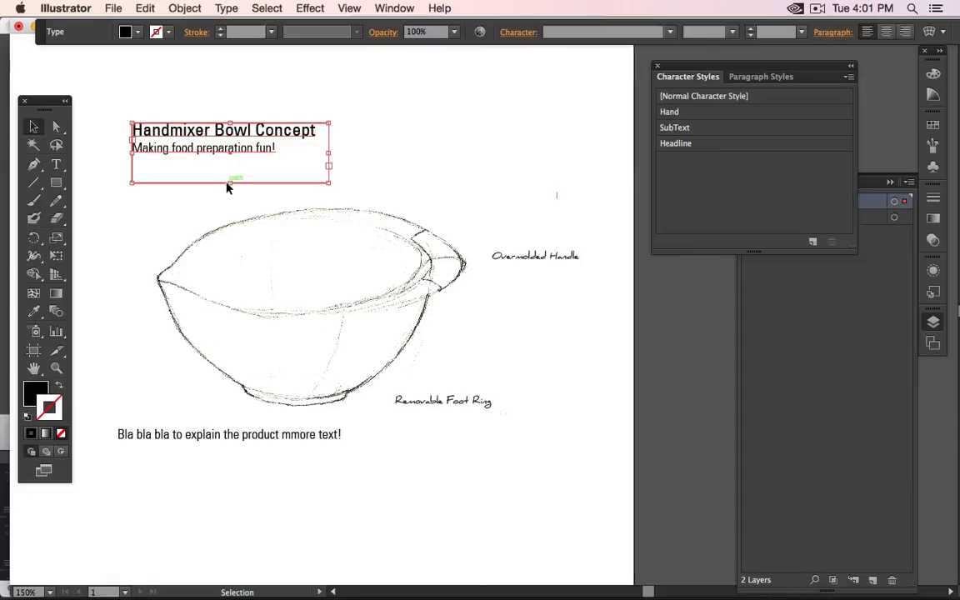
{"action": "left_click", "coordinate": [159, 211]}
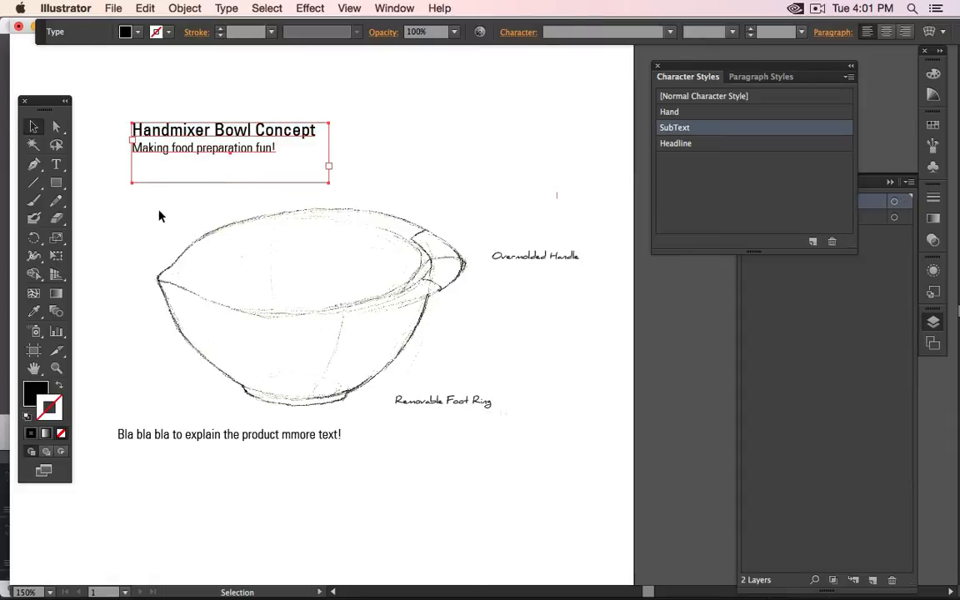
{"action": "left_click", "coordinate": [175, 155]}
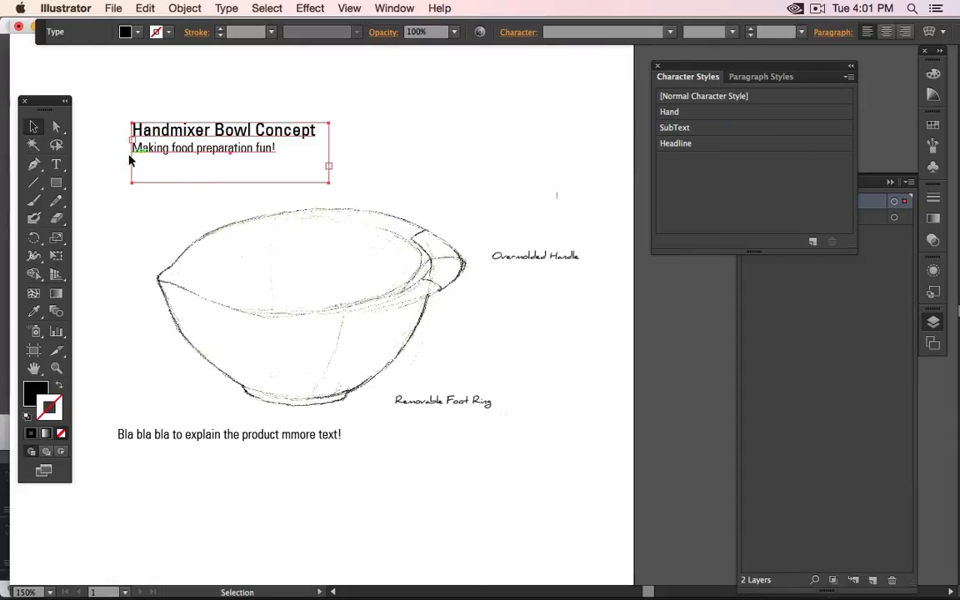
{"action": "left_click_drag", "start_coordinate": [130, 158], "coordinate": [116, 158]}
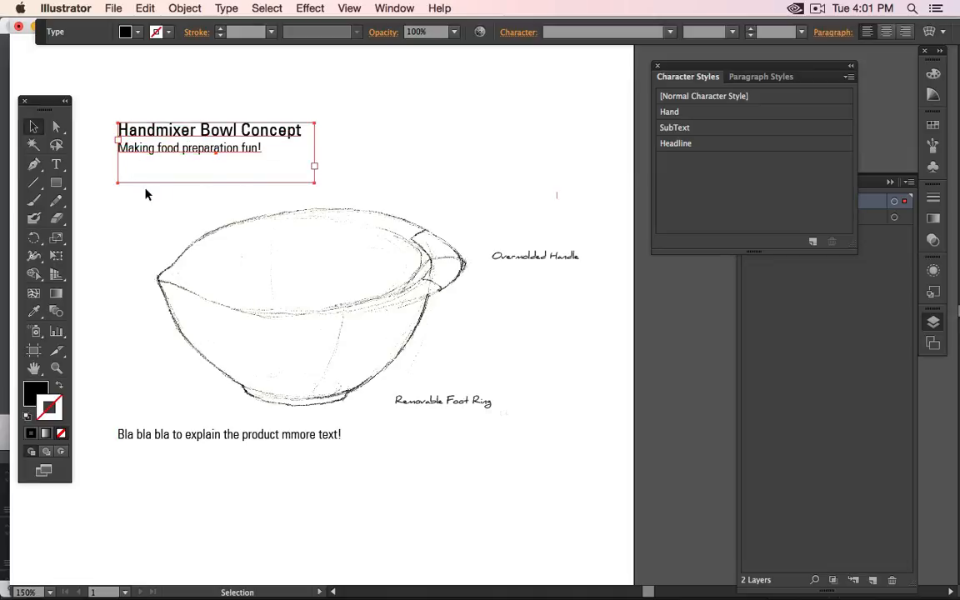
- Shorten the title's text box by raising its two lower corner anchors to just beneath the subtitle
{"action": "left_click", "coordinate": [56, 126]}
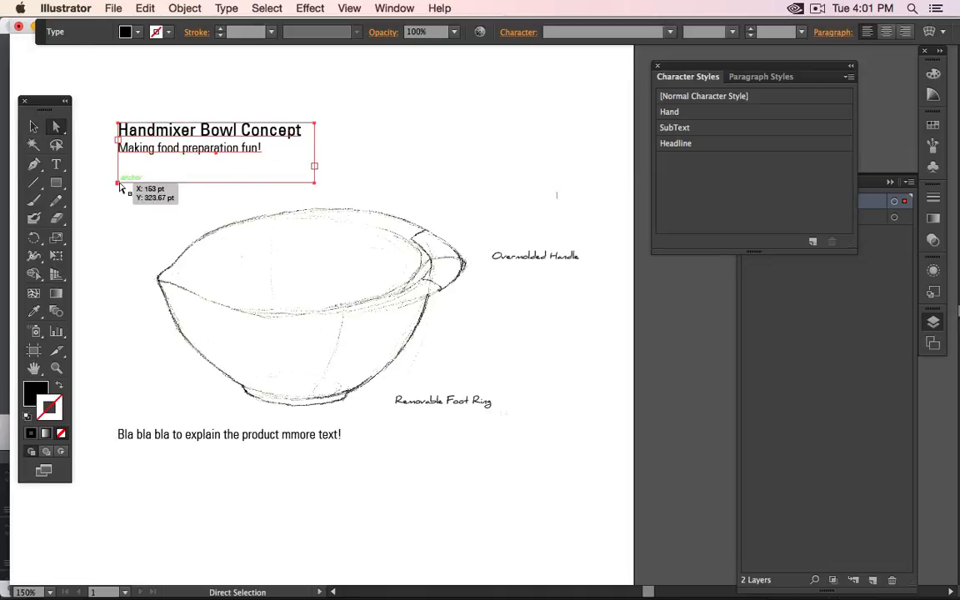
{"action": "left_click", "coordinate": [119, 183]}
{"action": "left_click", "coordinate": [315, 183], "text": "shift"}
{"action": "left_click_drag", "start_coordinate": [315, 182], "coordinate": [315, 160]}
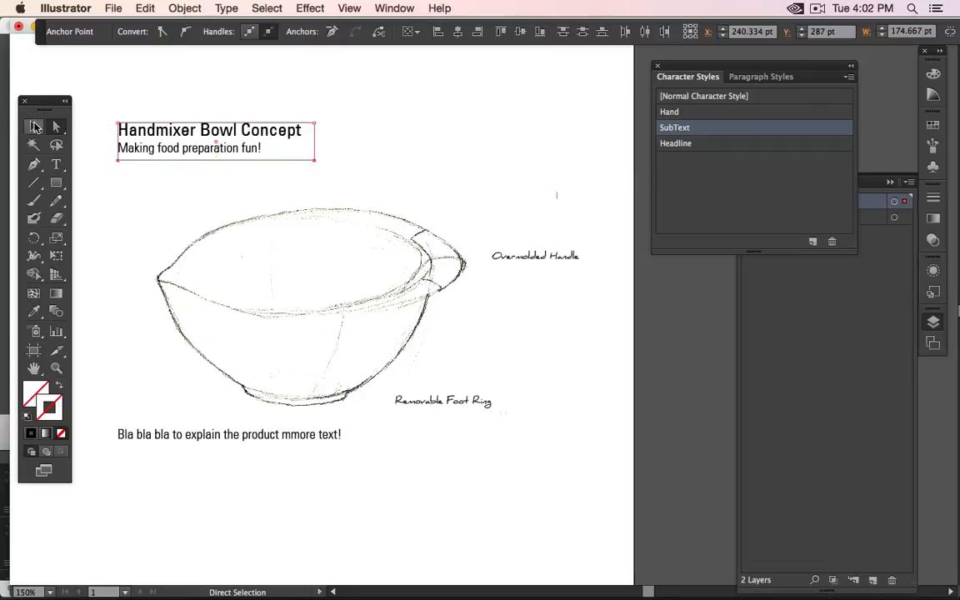
- Move the title's text box straight down to just above the bowl sketch and deselect it
{"action": "left_click", "coordinate": [33, 126]}
{"action": "left_click", "coordinate": [154, 183]}
{"action": "left_click", "coordinate": [250, 148]}
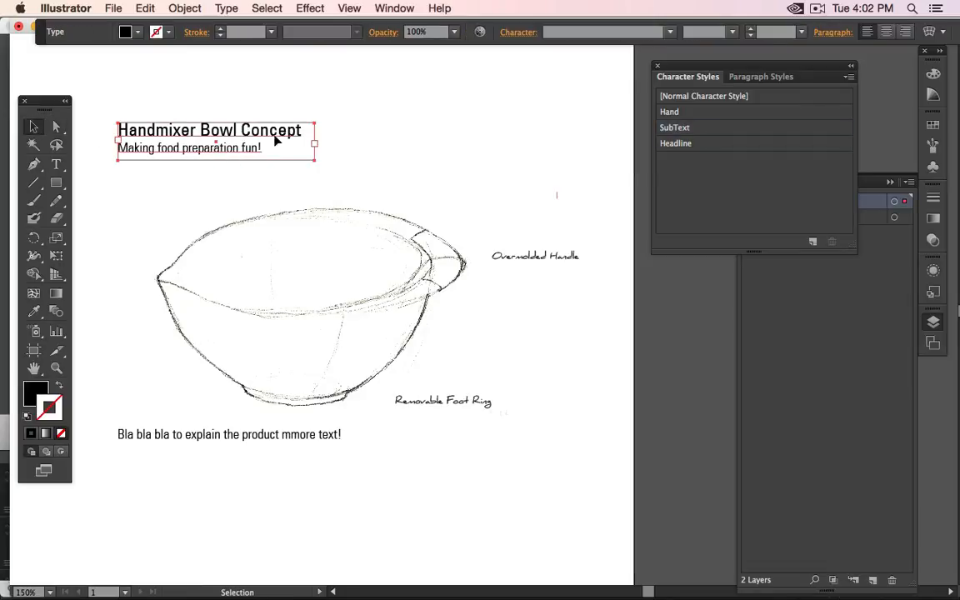
{"action": "left_click_drag", "start_coordinate": [241, 133], "coordinate": [242, 165]}
{"action": "left_click", "coordinate": [523, 143]}
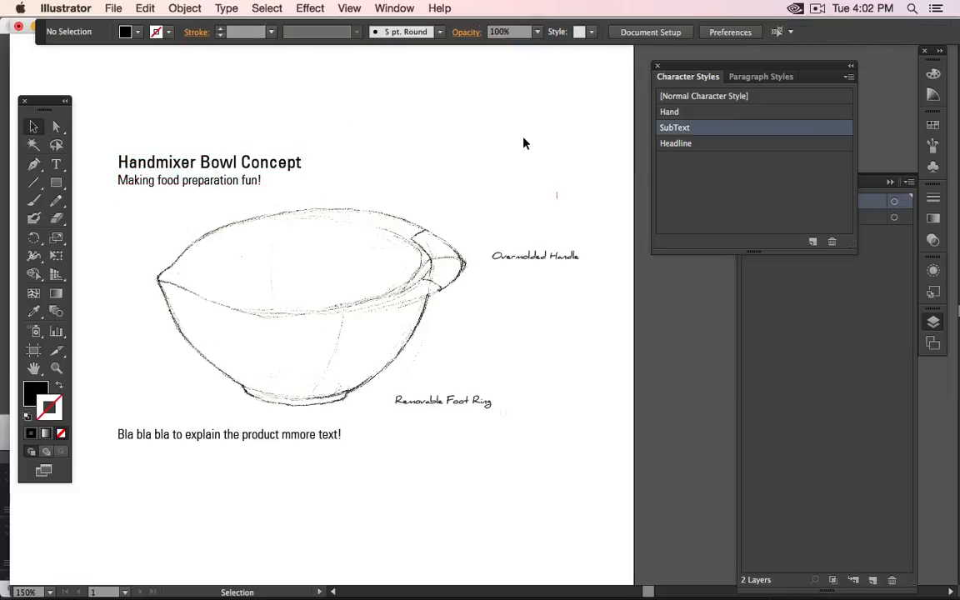
- Correct "mmore" to "more" in the "Bla bla bla" text and deselect it
{"action": "double_click", "coordinate": [291, 434]}
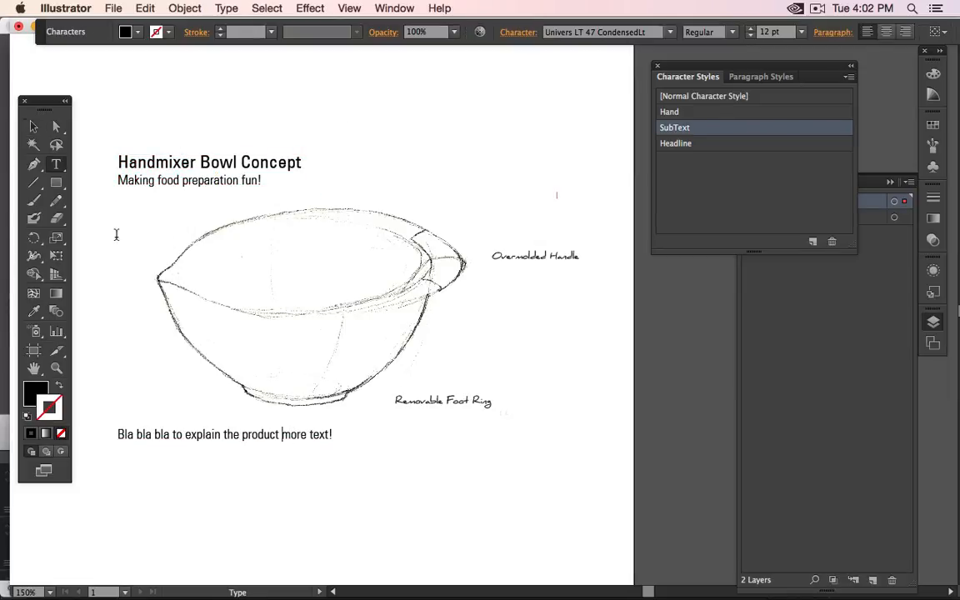
{"action": "key", "text": "BackSpace"}
{"action": "left_click", "coordinate": [33, 126]}
{"action": "left_click", "coordinate": [492, 472]}
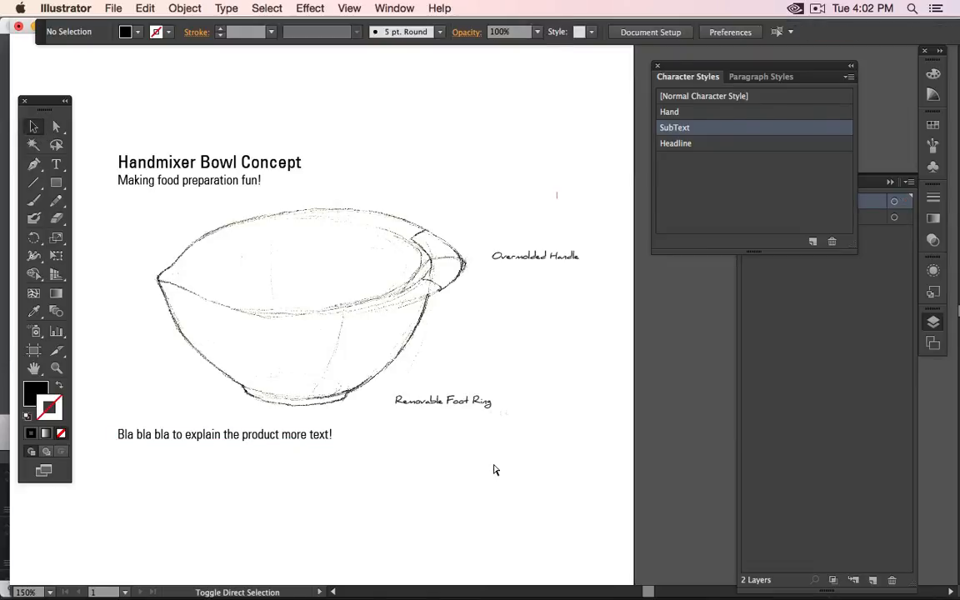
- Draw a curved leader line with the Pen tool from the "Overmolded Handle" label to the bowl's handle, with a black stroke and no fill
{"action": "key", "text": "F7"}
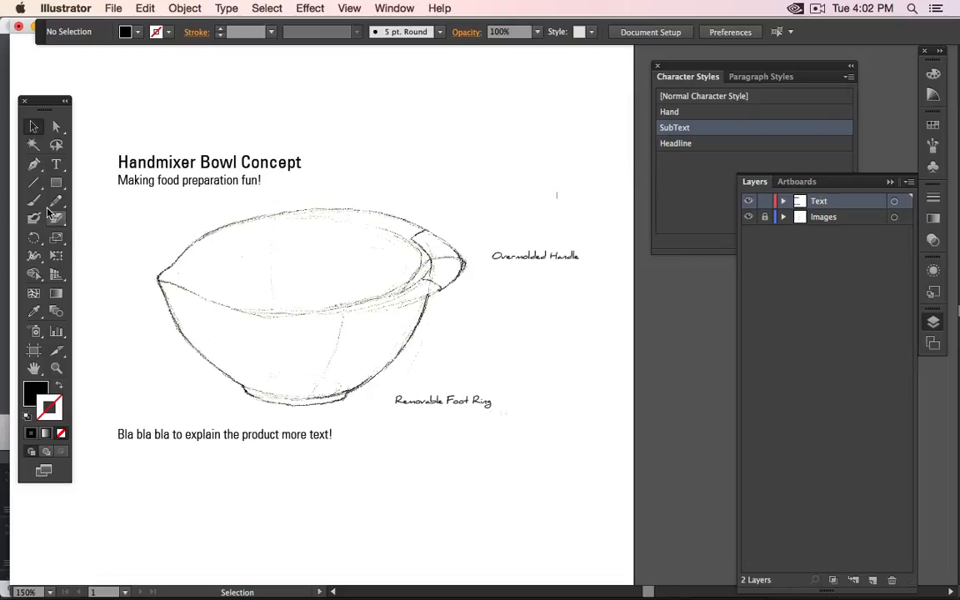
{"action": "left_click", "coordinate": [33, 164]}
{"action": "key", "text": "alt"}
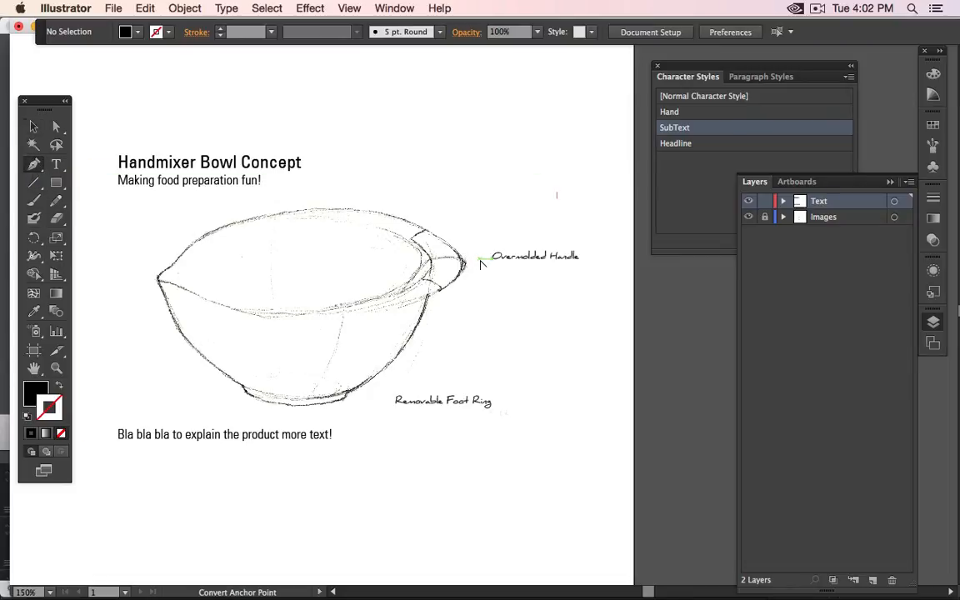
{"action": "scroll", "coordinate": [480, 263], "scroll_direction": "up", "scroll_amount": 3}
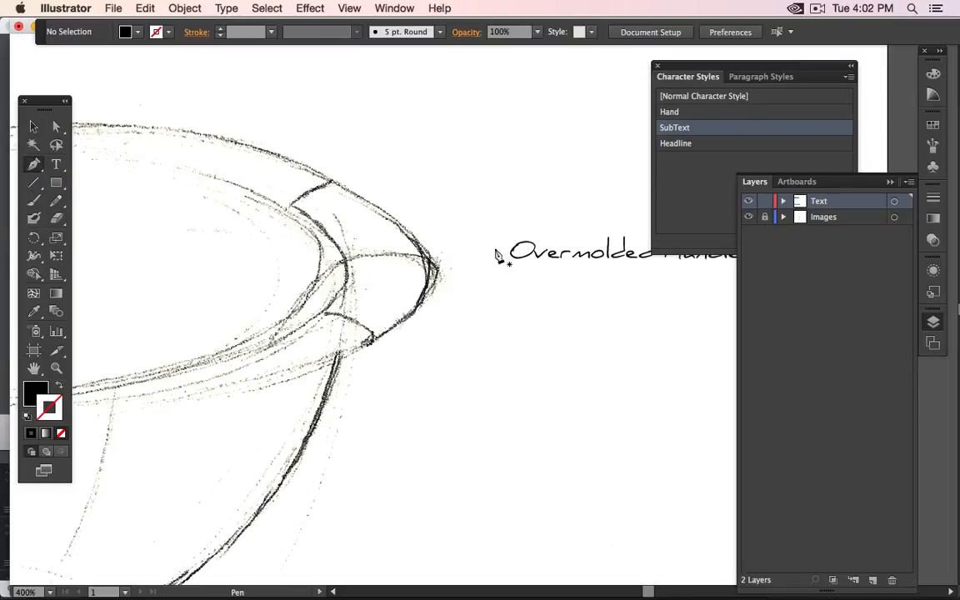
{"action": "left_click_drag", "start_coordinate": [419, 254], "coordinate": [377, 281]}
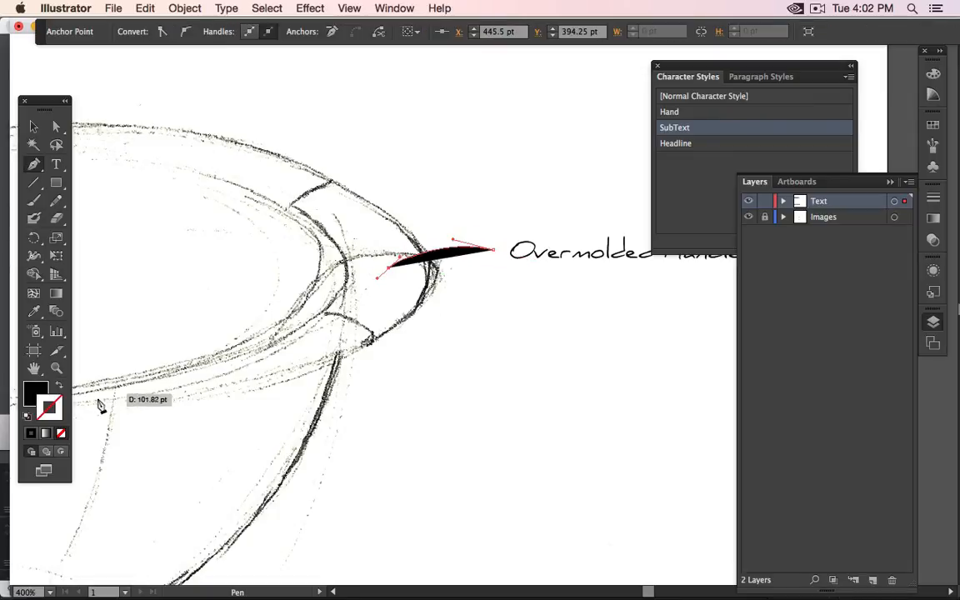
{"action": "left_click", "coordinate": [58, 385]}
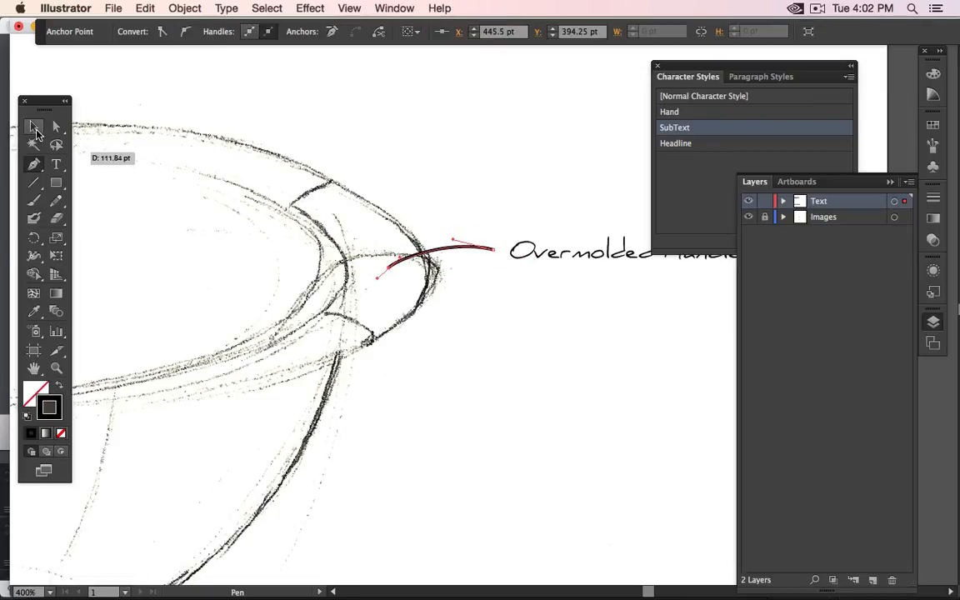
- Try the Arrow 1 arrowhead on the start point of the handle's leader line, and remove it again
{"action": "left_click", "coordinate": [933, 201]}
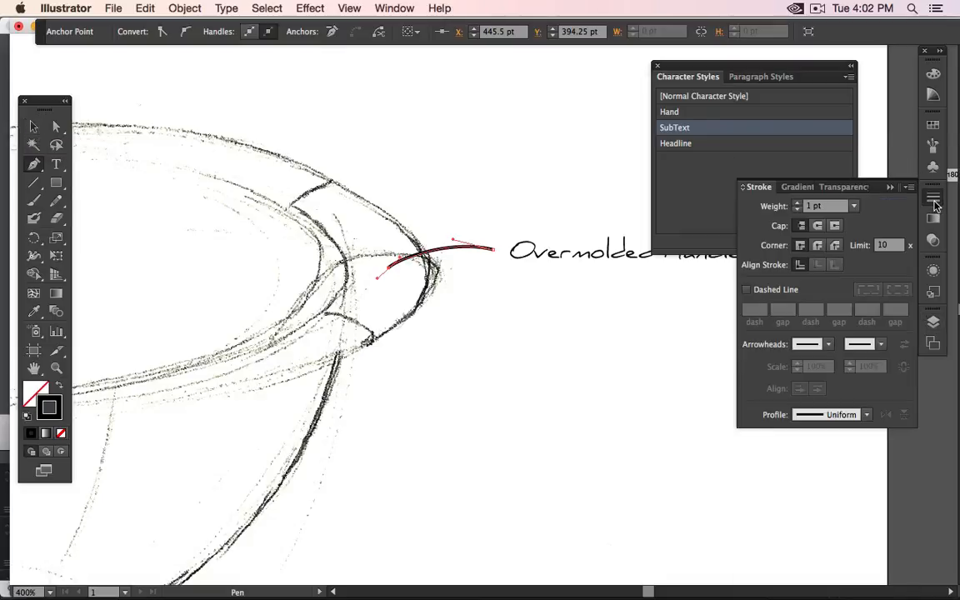
{"action": "left_click", "coordinate": [827, 345]}
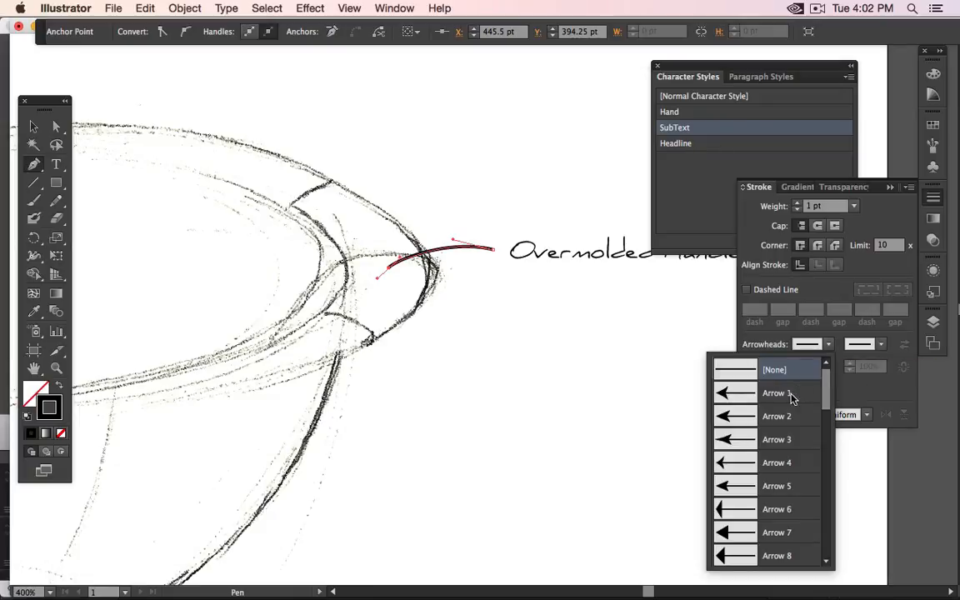
{"action": "left_click", "coordinate": [783, 395]}
{"action": "left_click", "coordinate": [826, 345]}
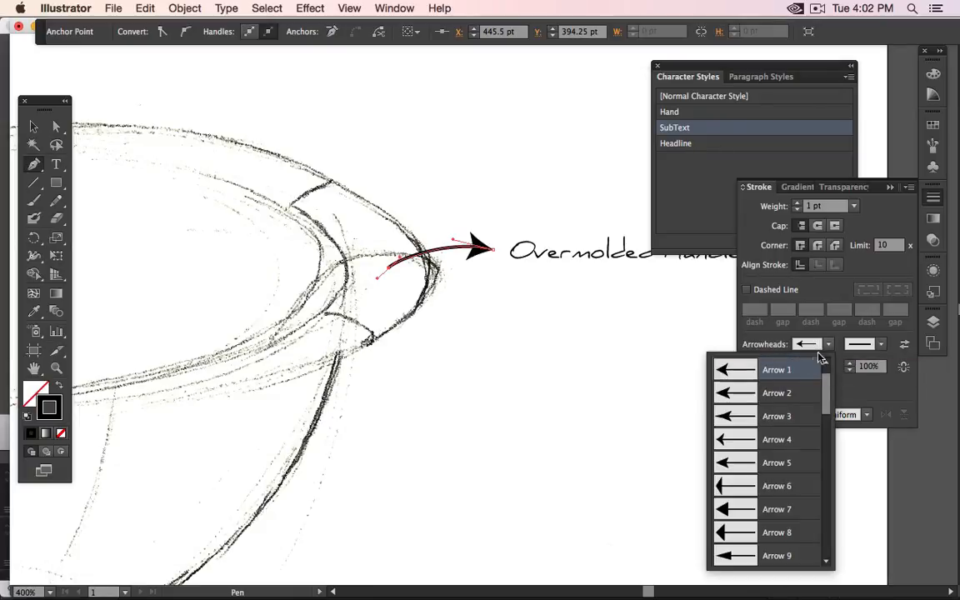
{"action": "left_click", "coordinate": [787, 372]}
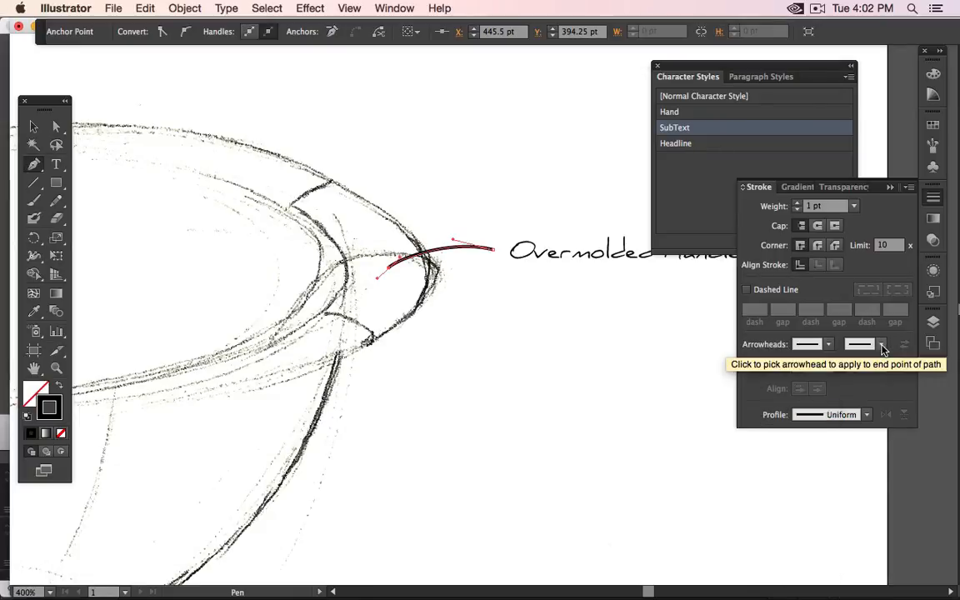
- Set the arrowhead on the end point of the handle's leader line to Arrow 10
{"action": "left_click", "coordinate": [880, 345]}
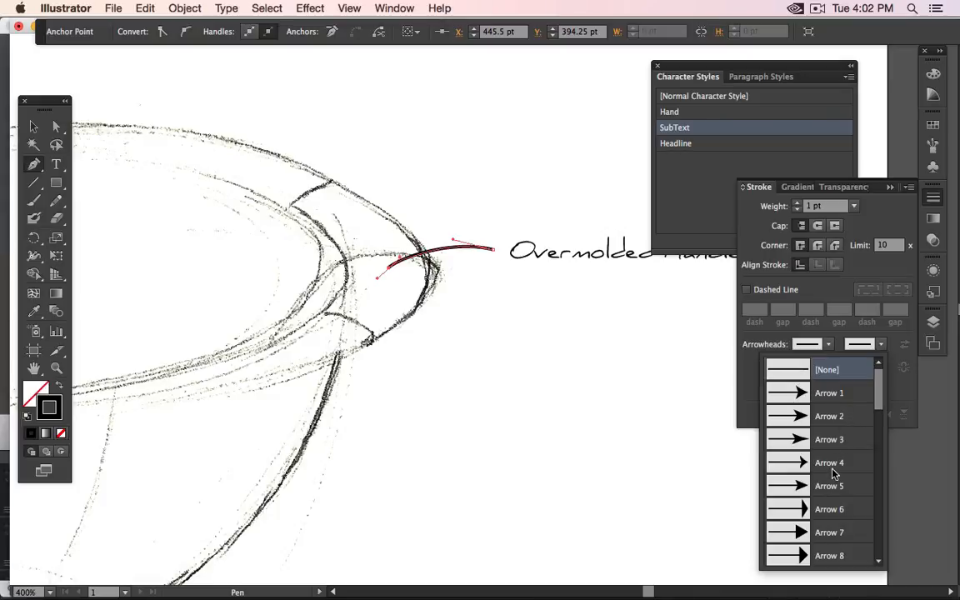
{"action": "left_click", "coordinate": [827, 437]}
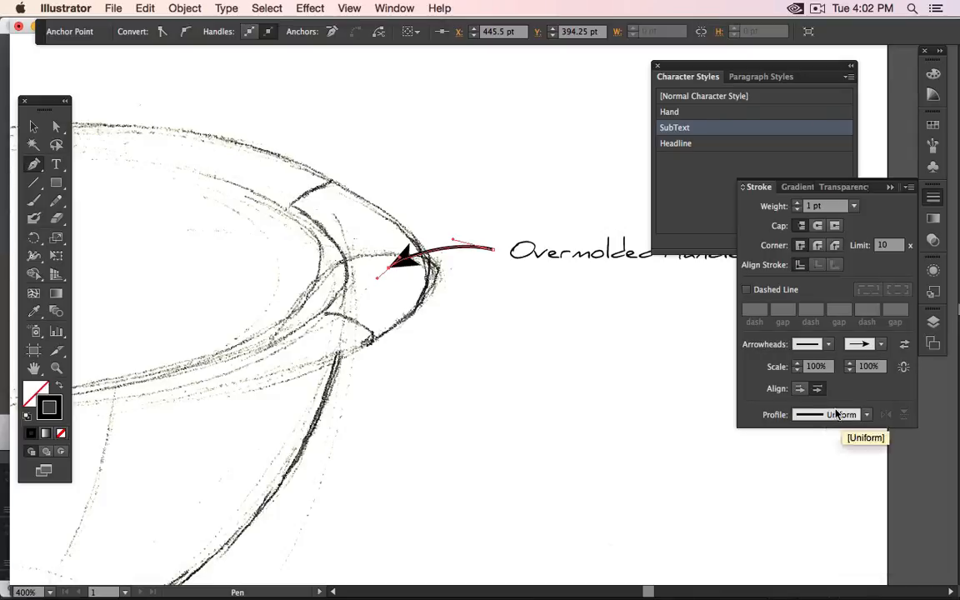
{"action": "left_click", "coordinate": [880, 345]}
{"action": "scroll", "coordinate": [840, 482], "scroll_direction": "down", "scroll_amount": 2}
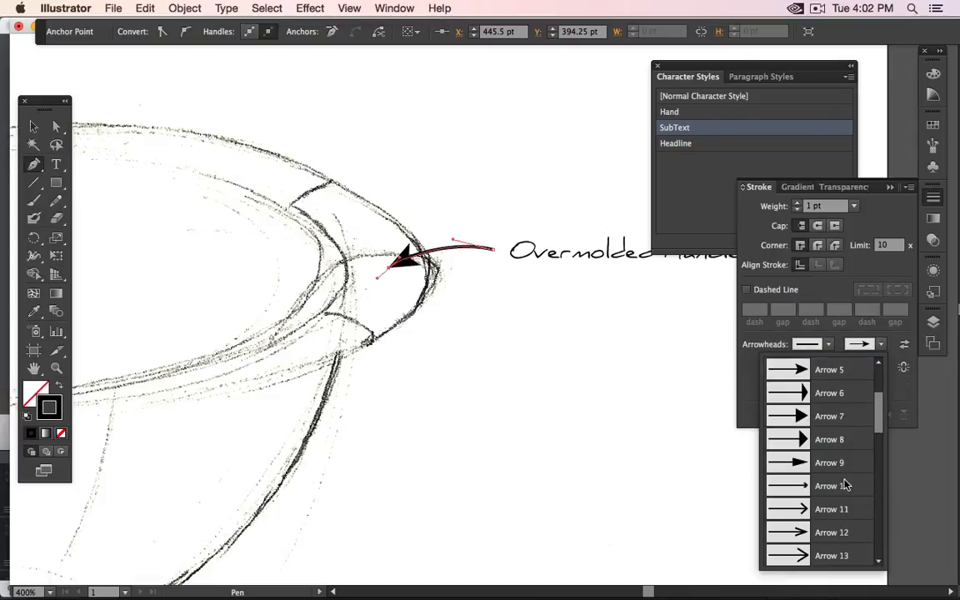
{"action": "left_click", "coordinate": [846, 485]}
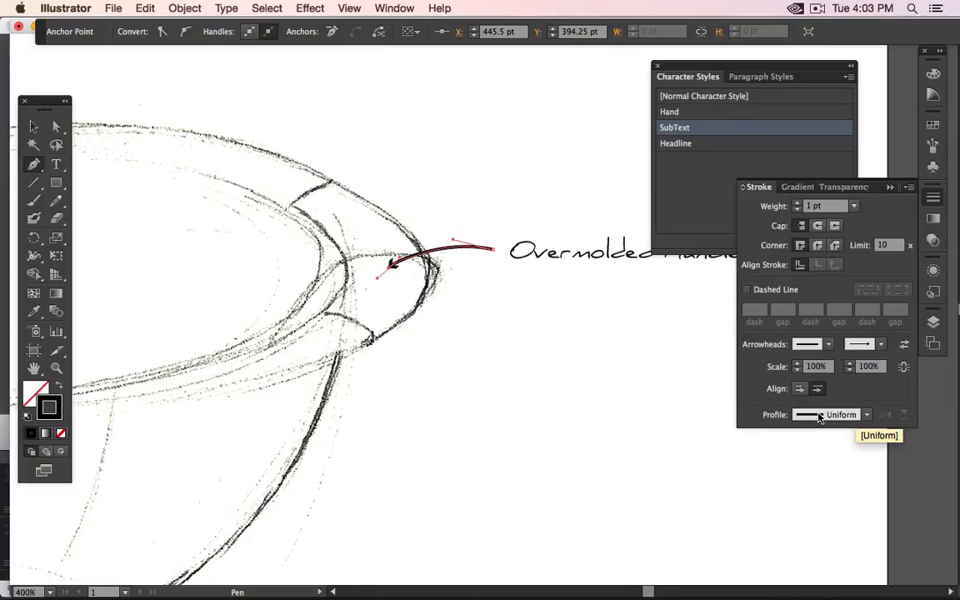
{"action": "left_click", "coordinate": [797, 203]}
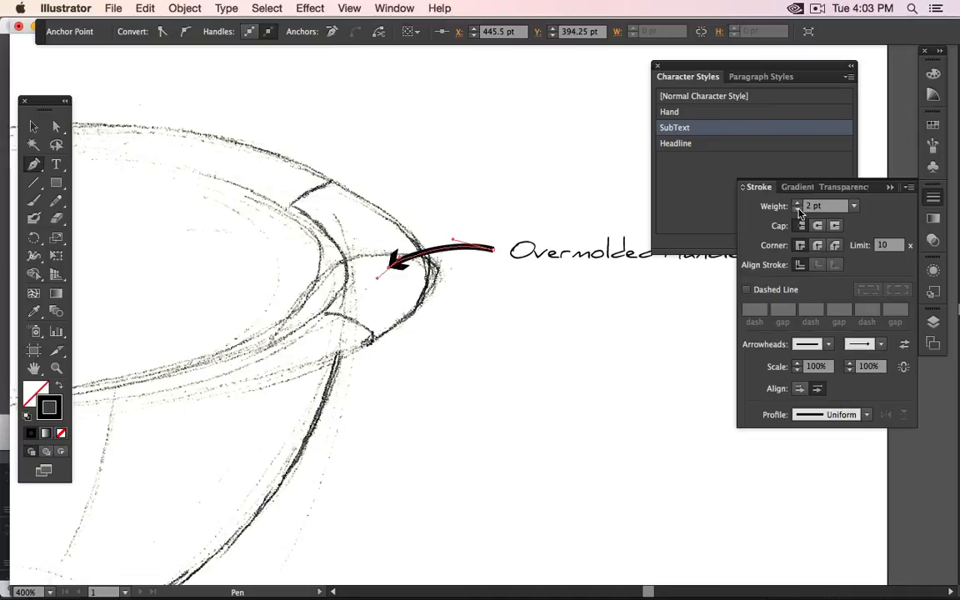
- Apply the rough, charcoal-like art brush to the handle's leader line
{"action": "left_click", "coordinate": [933, 146]}
{"action": "scroll", "coordinate": [892, 185], "scroll_direction": "down", "scroll_amount": 2}
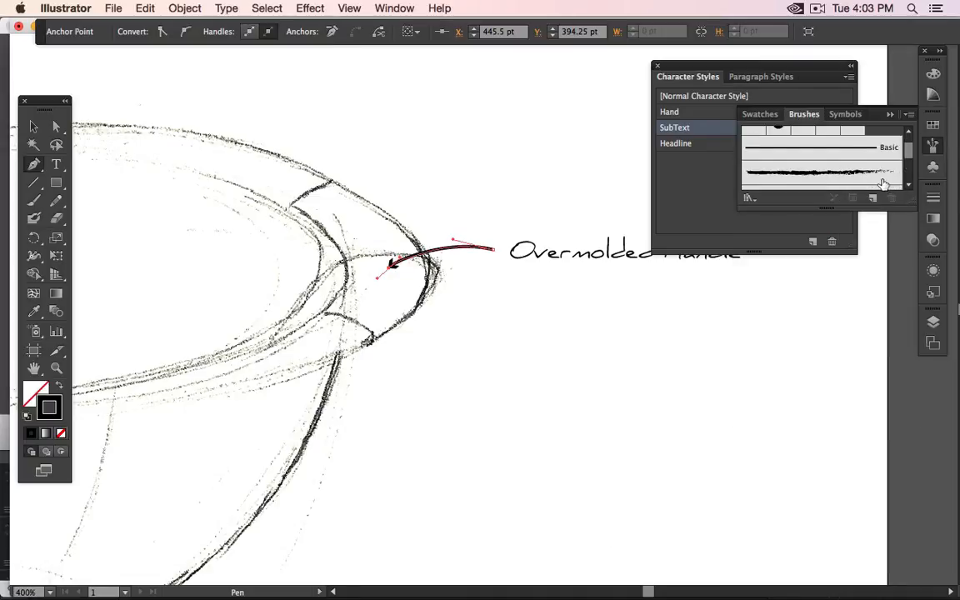
{"action": "left_click", "coordinate": [864, 174]}
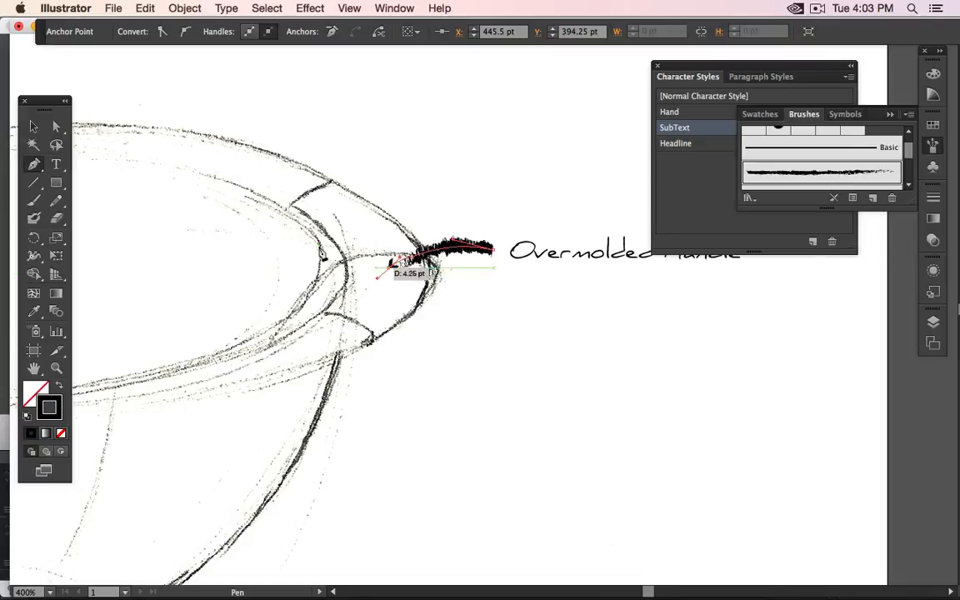
- Move the handle's leader line slightly upward and set its stroke weight to 0.25 pt
{"action": "left_click", "coordinate": [55, 126]}
{"action": "left_click", "coordinate": [430, 260]}
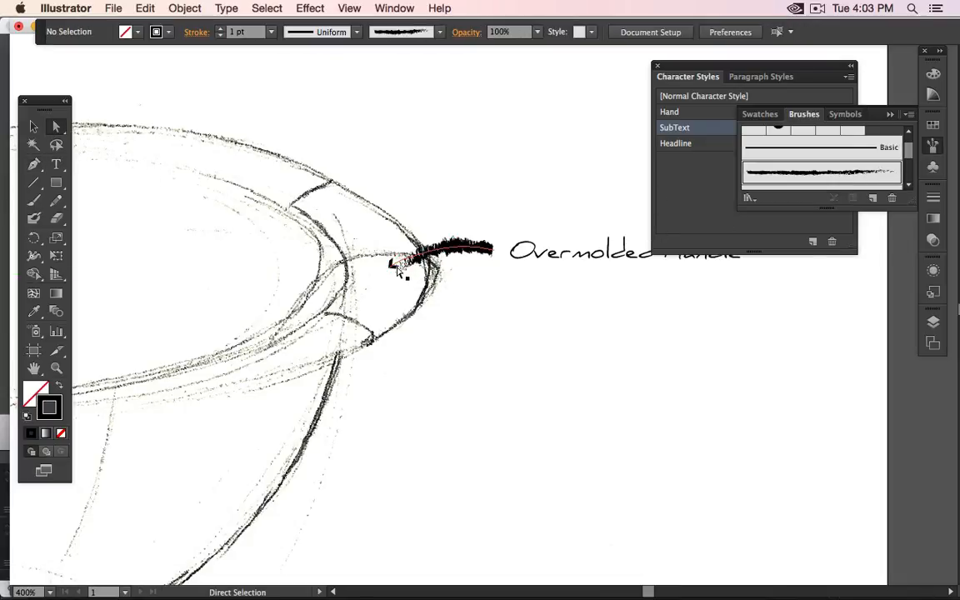
{"action": "mouse_move", "coordinate": [397, 266]}
{"action": "left_mouse_down"}
{"action": "mouse_move", "coordinate": [356, 287]}
{"action": "mouse_move", "coordinate": [332, 279]}
{"action": "left_mouse_up"}
{"action": "mouse_move", "coordinate": [419, 301]}
{"action": "left_mouse_down"}
{"action": "mouse_move", "coordinate": [479, 253]}
{"action": "mouse_move", "coordinate": [460, 263]}
{"action": "left_mouse_up"}
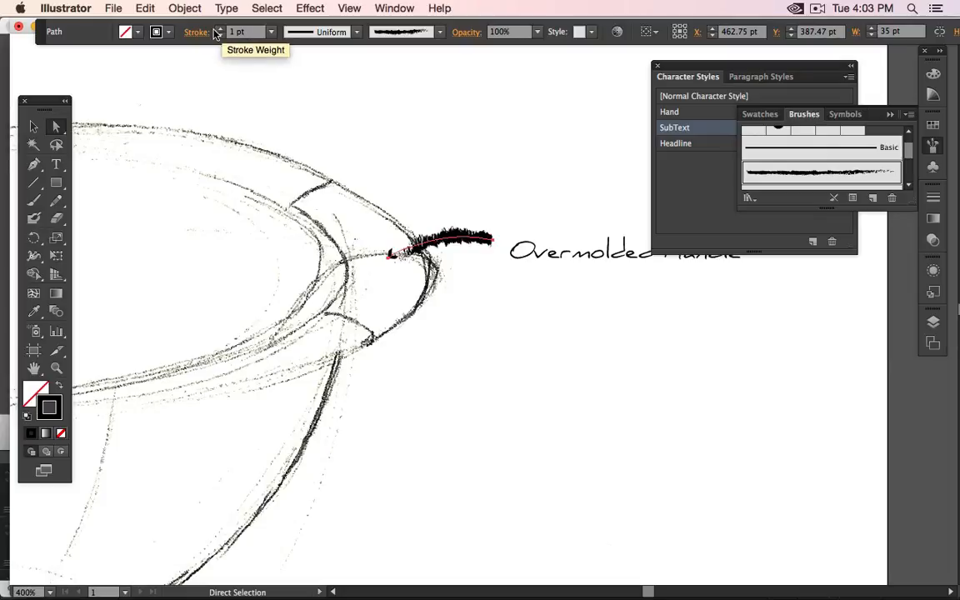
{"action": "left_click", "coordinate": [250, 33]}
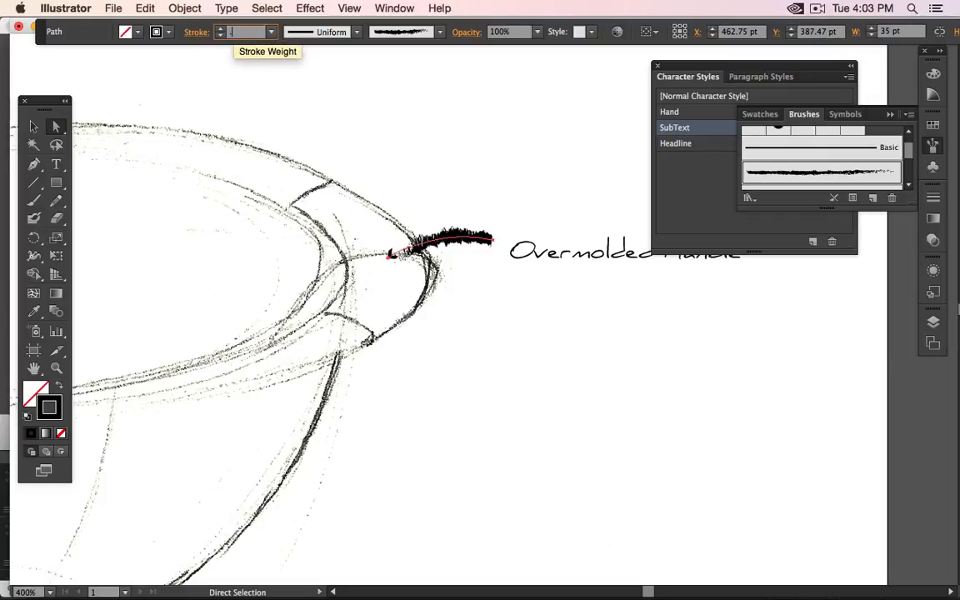
{"action": "type", "text": ".25"}
{"action": "key", "text": "Return"}
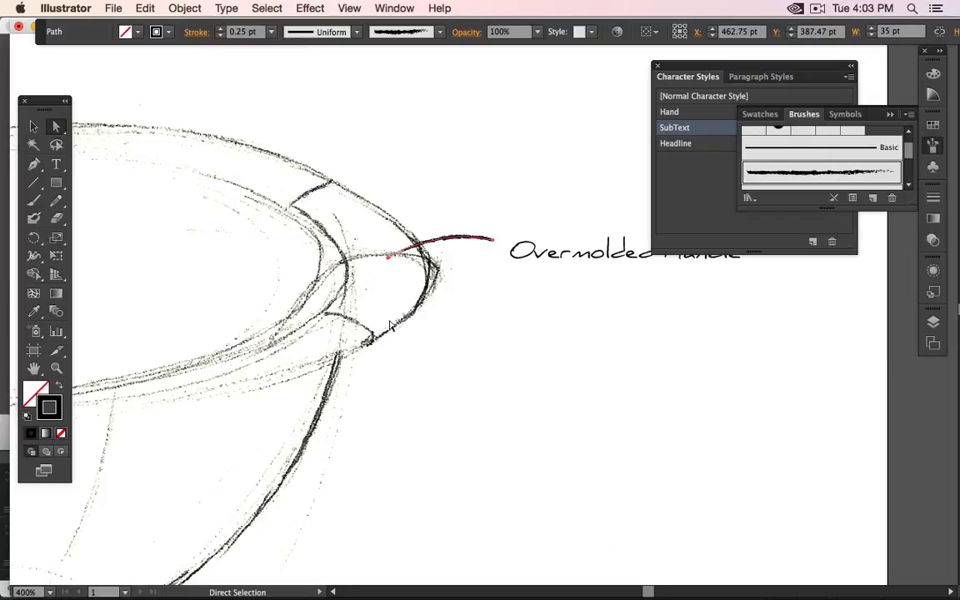
- Try bending the handle's leader line downward by dragging its curve segment, and undo the change
{"action": "left_click", "coordinate": [481, 267]}
{"action": "left_click_drag", "start_coordinate": [463, 242], "coordinate": [501, 322]}
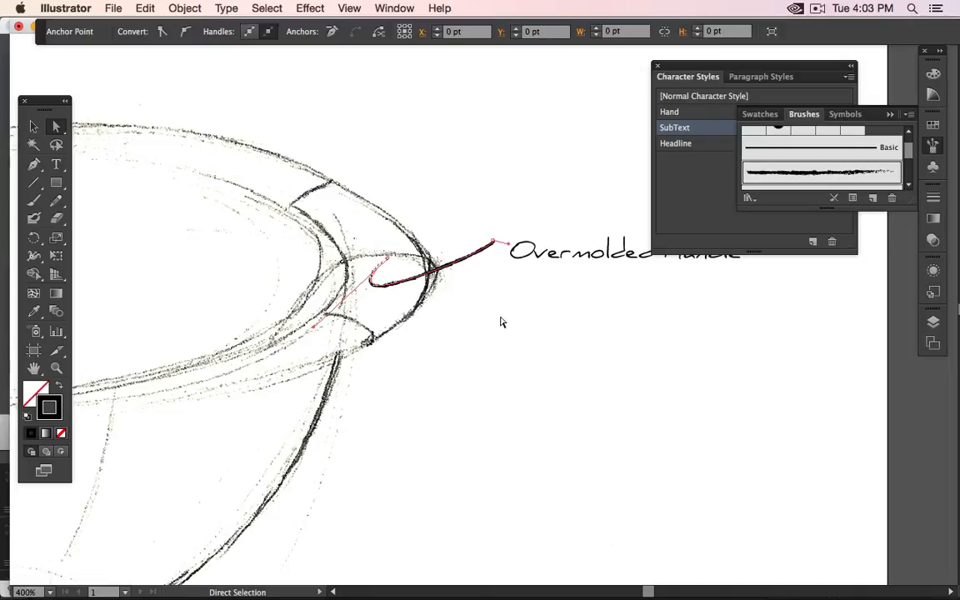
{"action": "key", "text": "ctrl+z"}
- Move the whole handle leader line slightly down to line up with the "Overmolded Handle" label and deselect it
{"action": "left_click", "coordinate": [33, 126]}
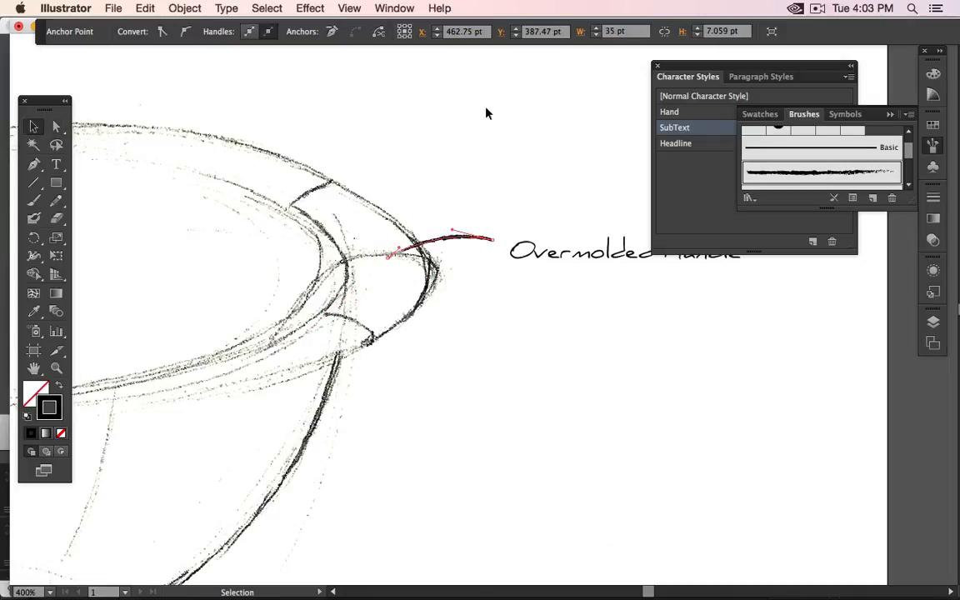
{"action": "left_click", "coordinate": [530, 369]}
{"action": "scroll", "coordinate": [491, 331], "scroll_direction": "down", "scroll_amount": 1}
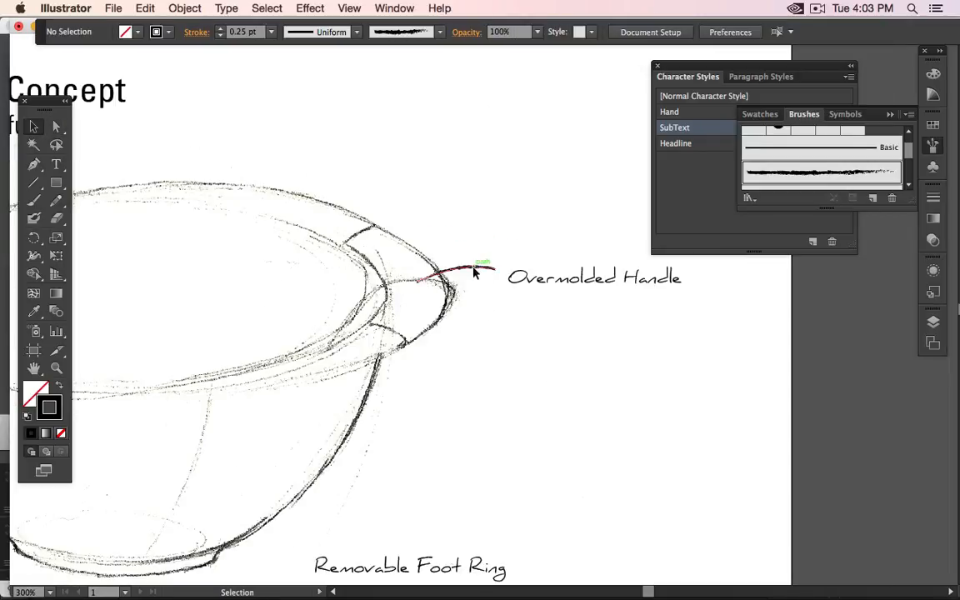
{"action": "left_click_drag", "start_coordinate": [474, 269], "coordinate": [479, 279]}
{"action": "left_click", "coordinate": [480, 371]}
{"action": "scroll", "coordinate": [482, 379], "scroll_direction": "down", "scroll_amount": 1}
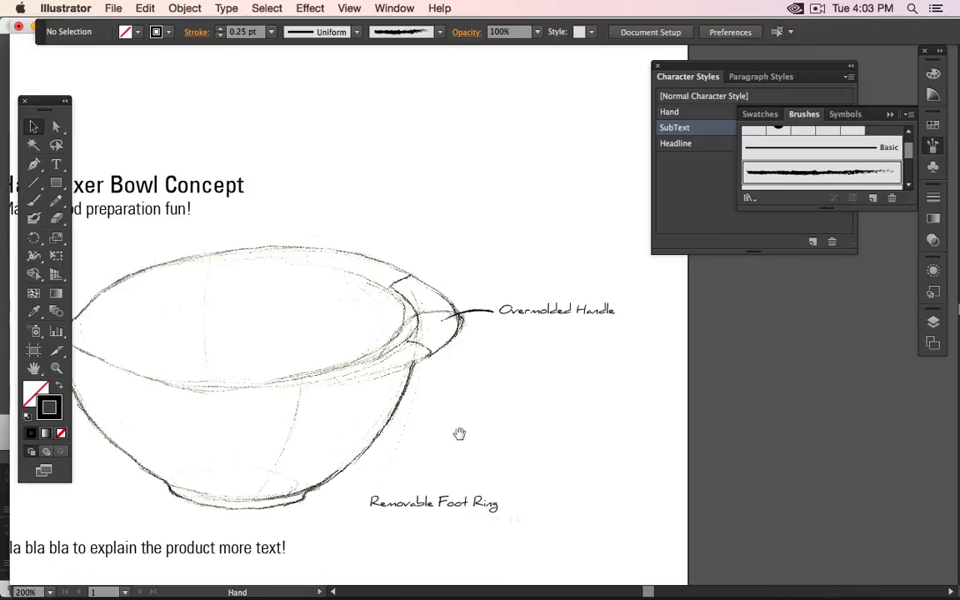
- Draw a curved leader line about 50 pt wide from the "Removable Foot Ring" label to the bowl's foot ring and deselect it
{"action": "left_click_drag", "start_coordinate": [459, 433], "coordinate": [504, 327]}
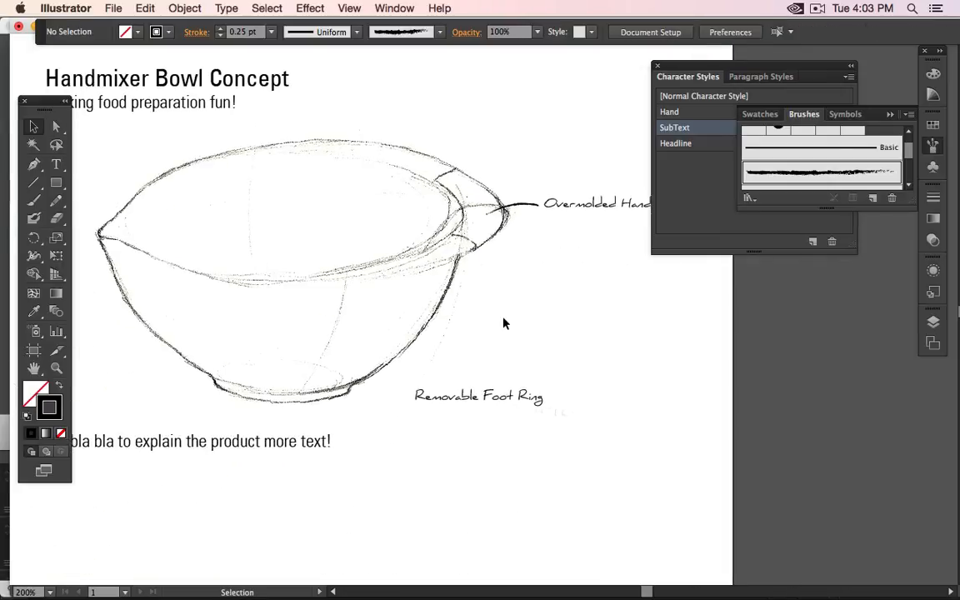
{"action": "left_click", "coordinate": [35, 169]}
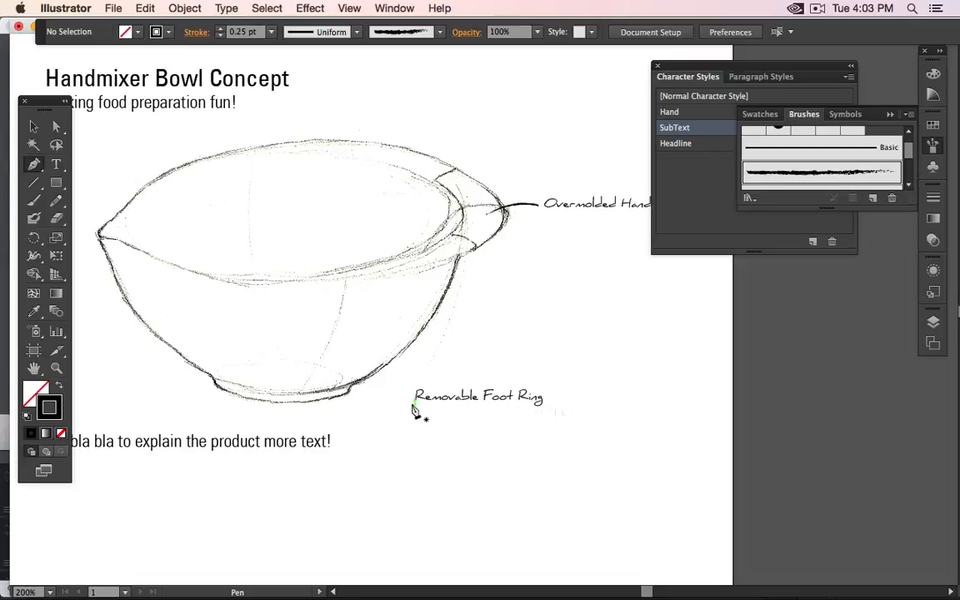
{"action": "left_click_drag", "start_coordinate": [397, 402], "coordinate": [392, 411]}
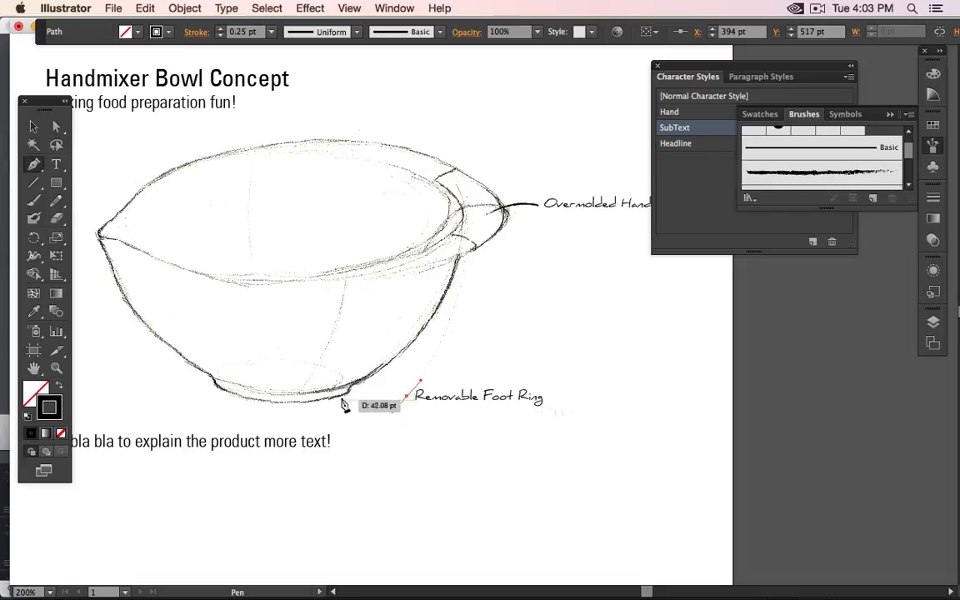
{"action": "left_click_drag", "start_coordinate": [331, 396], "coordinate": [297, 397]}
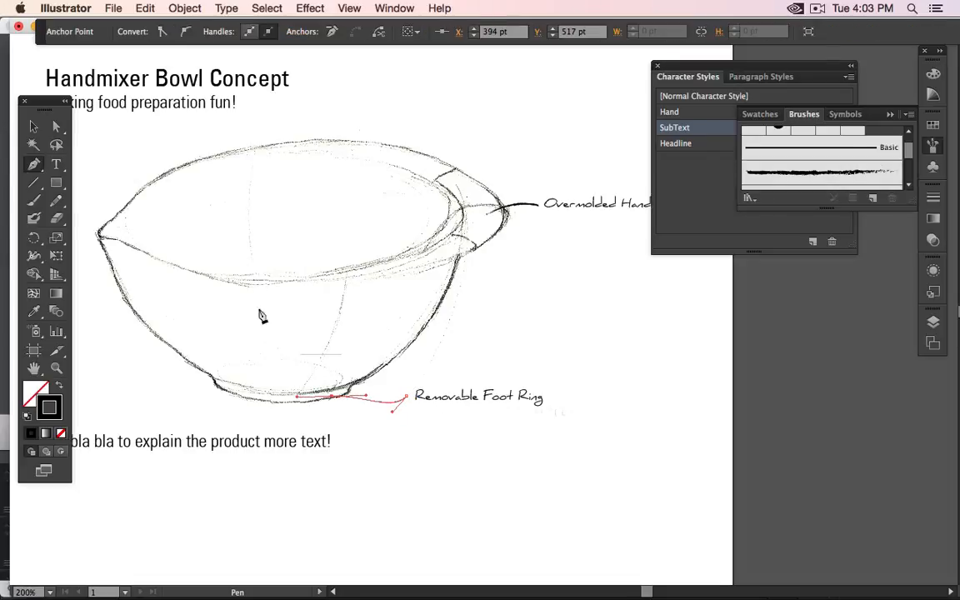
{"action": "key", "text": "v"}
{"action": "left_click", "coordinate": [361, 429]}
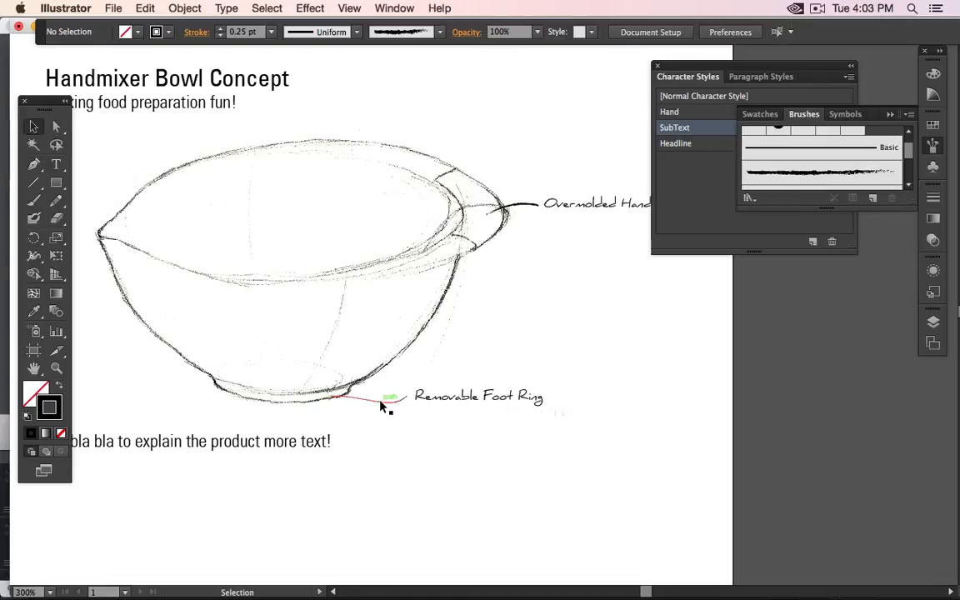
- Try to copy the handle leader line's brush styling onto the foot ring leader line with the Eyedropper
{"action": "scroll", "coordinate": [381, 402], "scroll_direction": "up", "scroll_amount": 6}
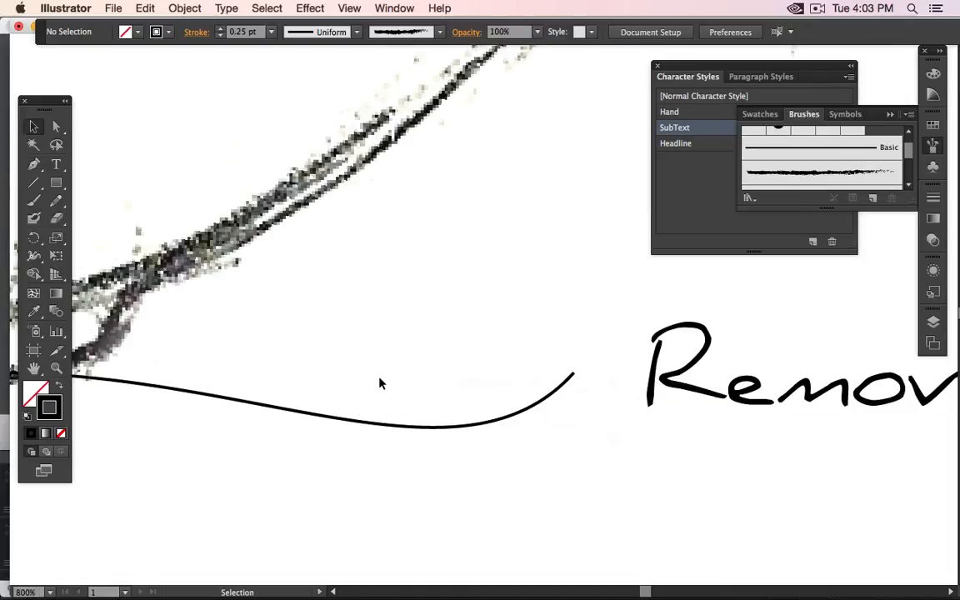
{"action": "scroll", "coordinate": [380, 392], "scroll_direction": "down", "scroll_amount": 8}
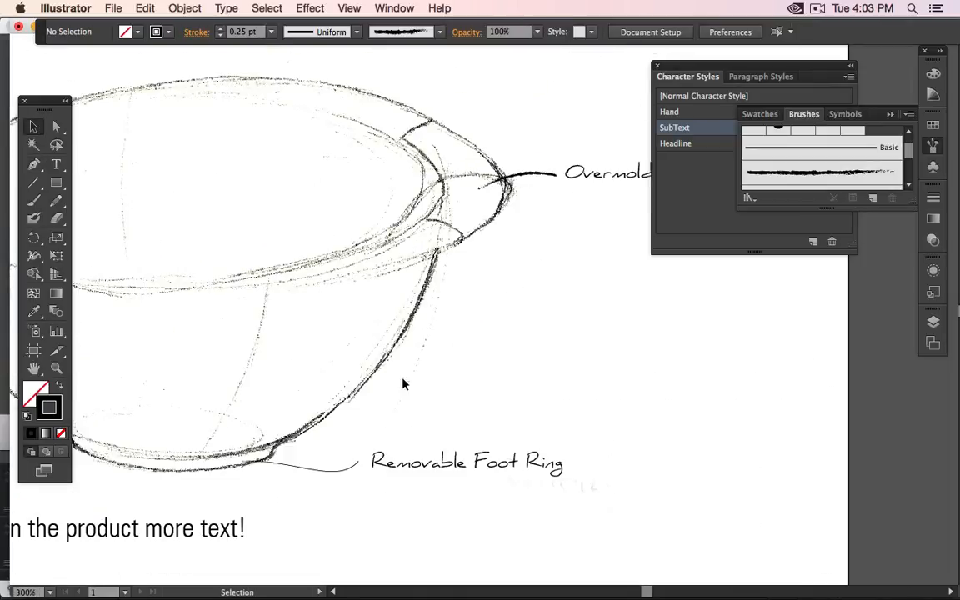
{"action": "left_click", "coordinate": [342, 470]}
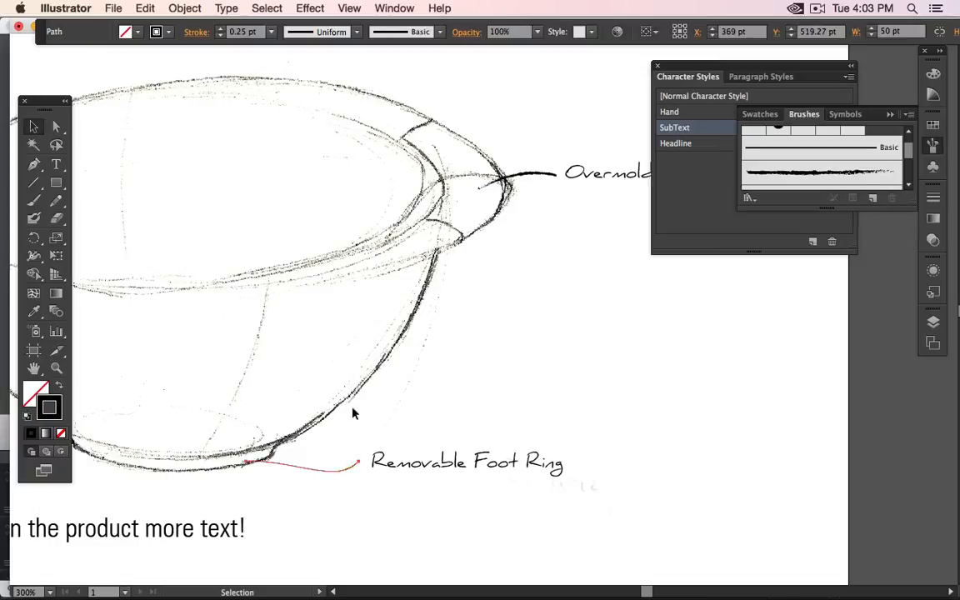
{"action": "left_click", "coordinate": [35, 312]}
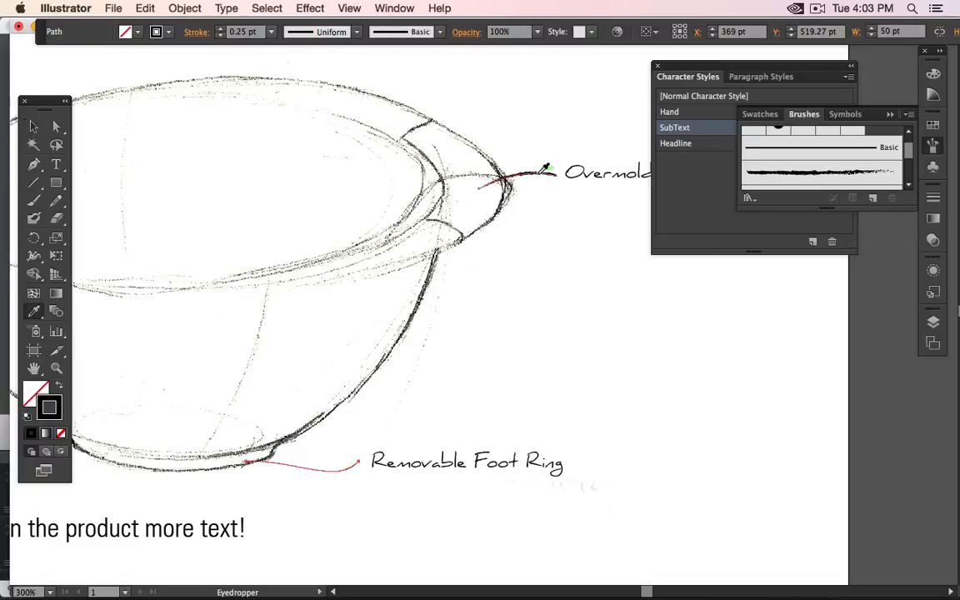
{"action": "left_click", "coordinate": [546, 171]}
{"action": "left_click", "coordinate": [33, 126]}
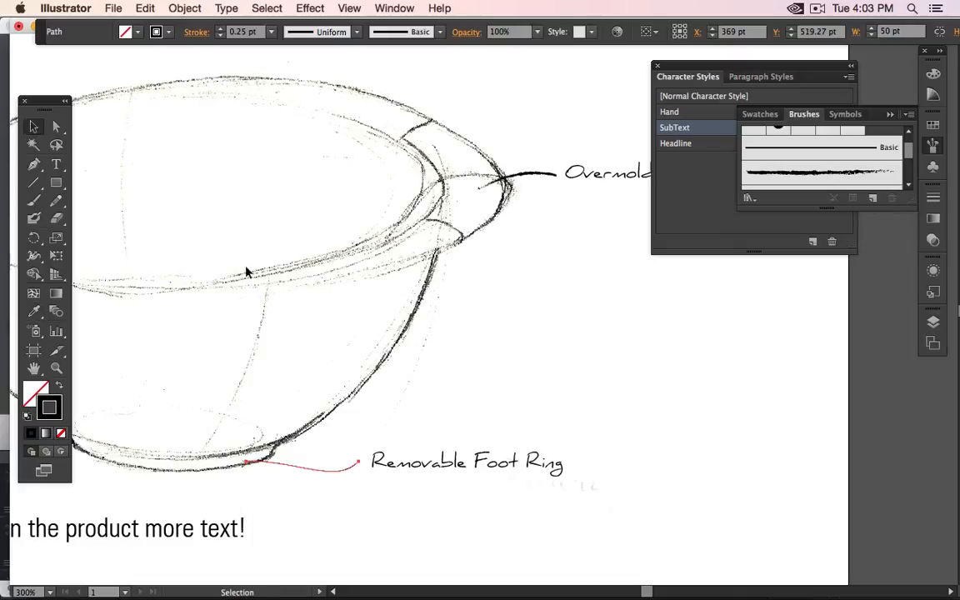
{"action": "left_click", "coordinate": [529, 355]}
- Apply the rough charcoal-style art brush to the foot ring leader line and set its stroke weight to 0.5 pt
{"action": "left_click", "coordinate": [324, 473]}
{"action": "left_click", "coordinate": [808, 173]}
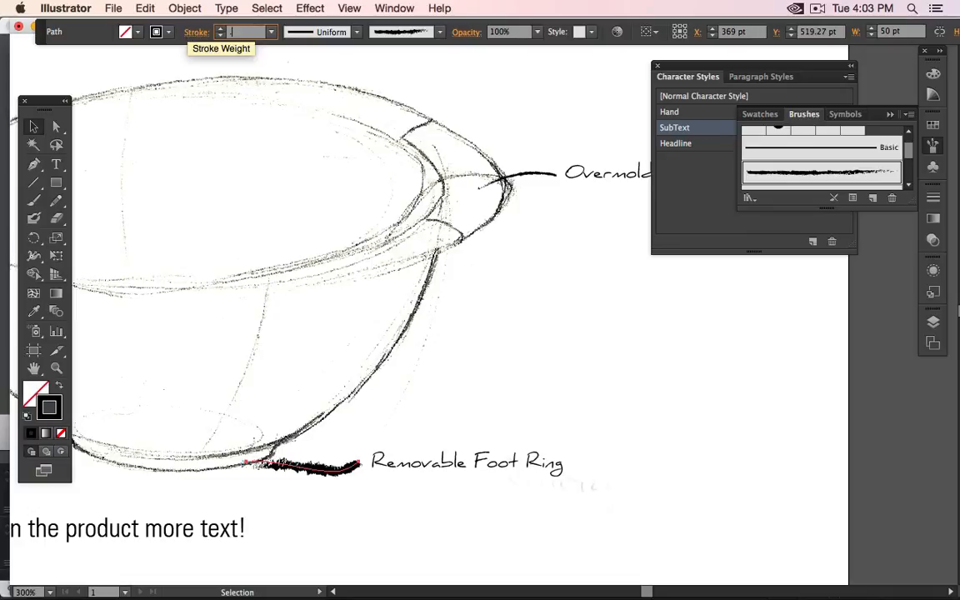
{"action": "type", "text": ".5"}
{"action": "key", "text": "Return"}
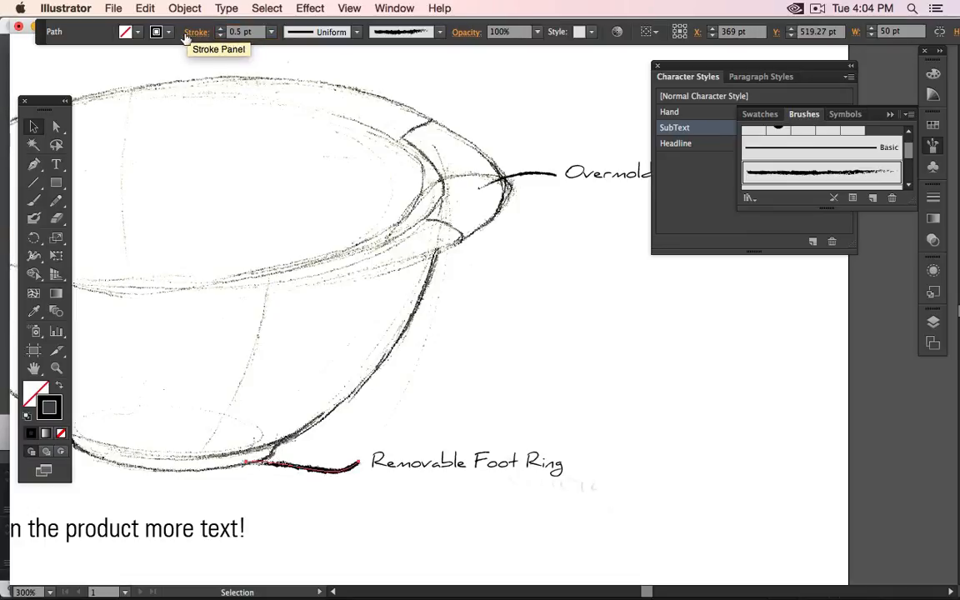
- Reduce the foot ring leader line's stroke weight to 0.25 pt and deselect it
{"action": "left_click", "coordinate": [240, 32]}
{"action": "key", "text": "BackSpace"}
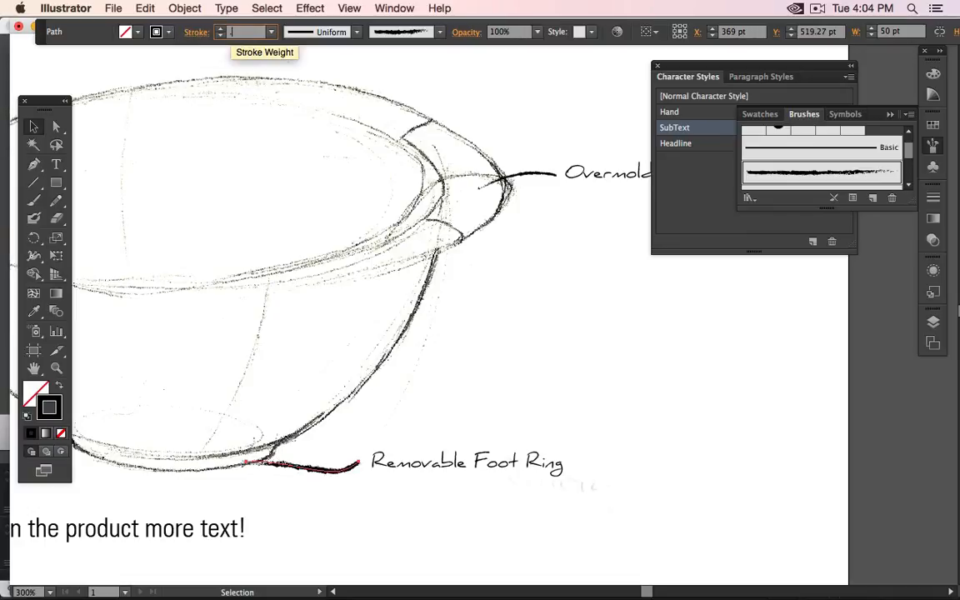
{"action": "type", "text": ".25"}
{"action": "key", "text": "Return"}
{"action": "left_click", "coordinate": [547, 157]}
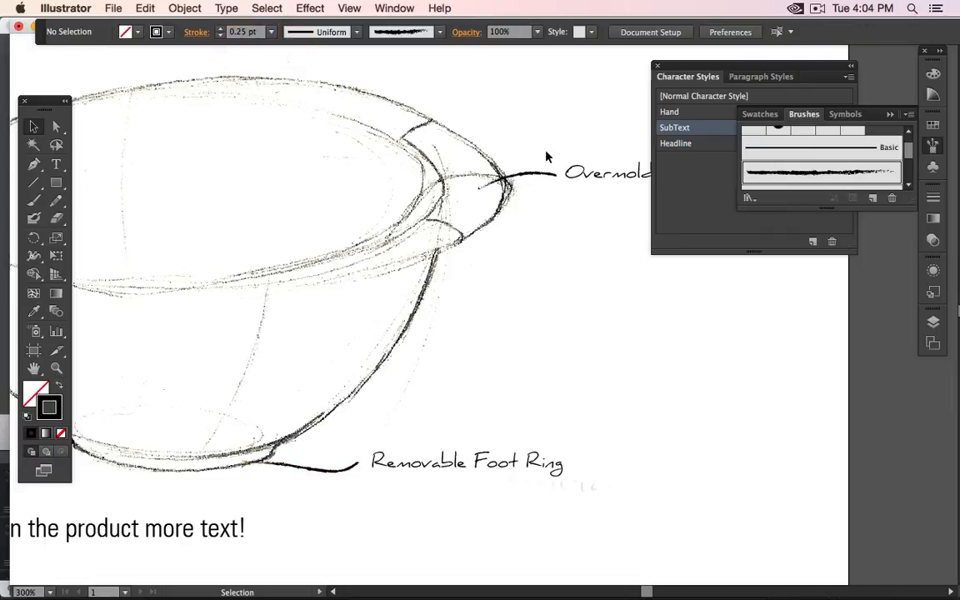
- Move the anchor point at the sketch end of the foot ring leader line up about 1.67 pt and deselect the line
{"action": "left_click", "coordinate": [541, 180]}
{"action": "left_click", "coordinate": [533, 369]}
{"action": "left_click", "coordinate": [271, 471]}
{"action": "key", "text": "a"}
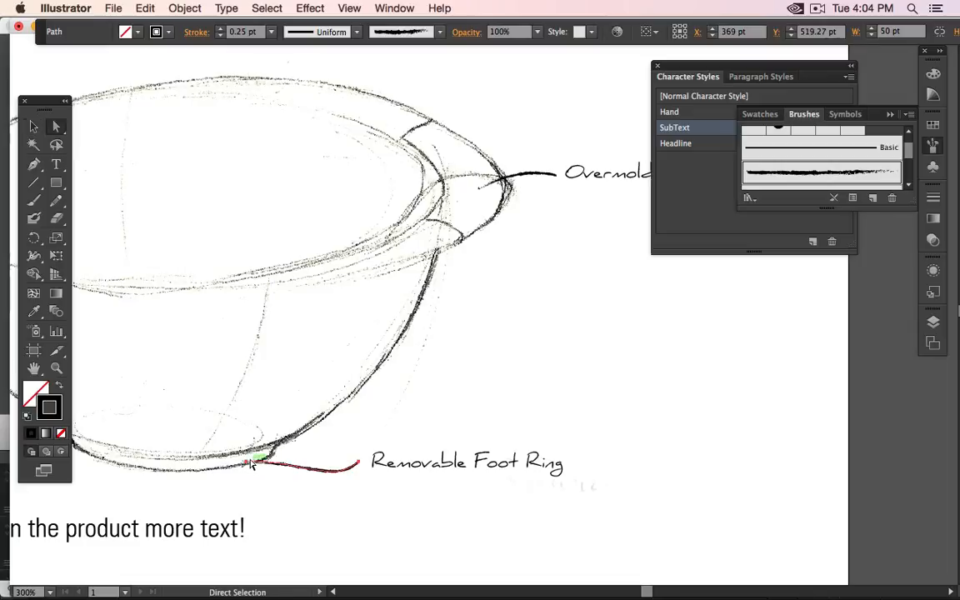
{"action": "left_click", "coordinate": [248, 465]}
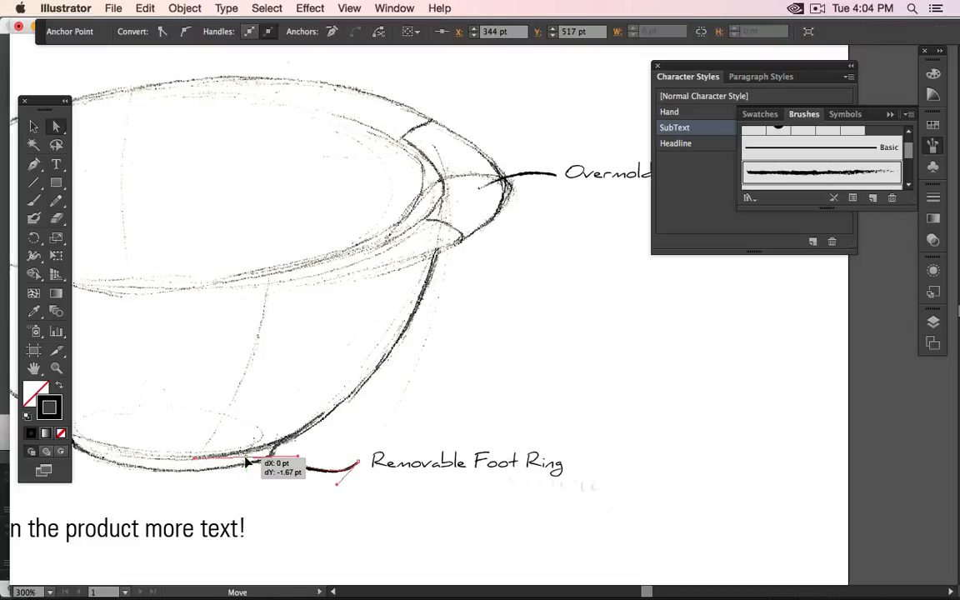
{"action": "left_click", "coordinate": [34, 125]}
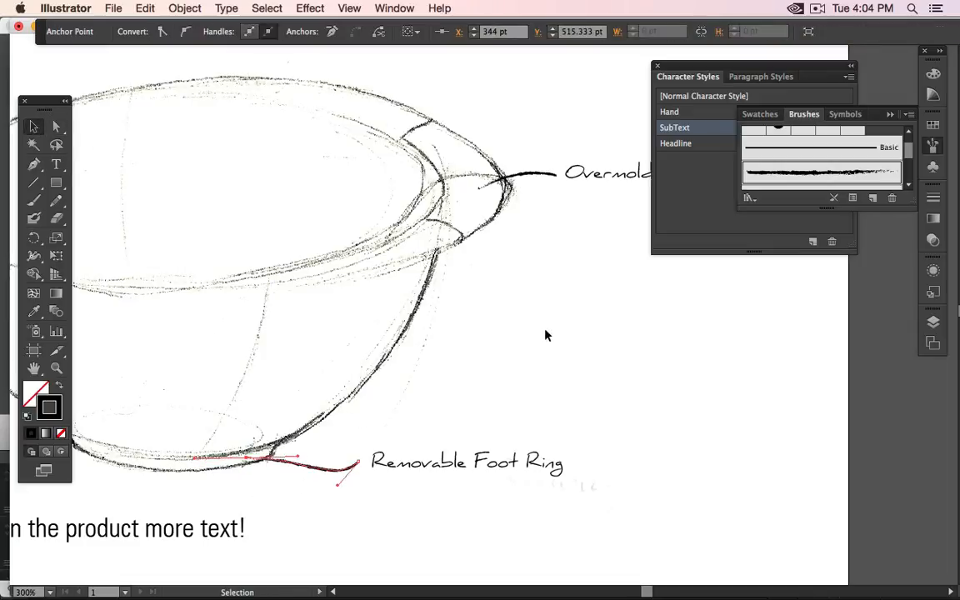
{"action": "left_click", "coordinate": [552, 334]}
- Set the end arrowhead of the handle's leader line to None and deselect the line
{"action": "scroll", "coordinate": [557, 337], "scroll_direction": "down", "scroll_amount": 2}
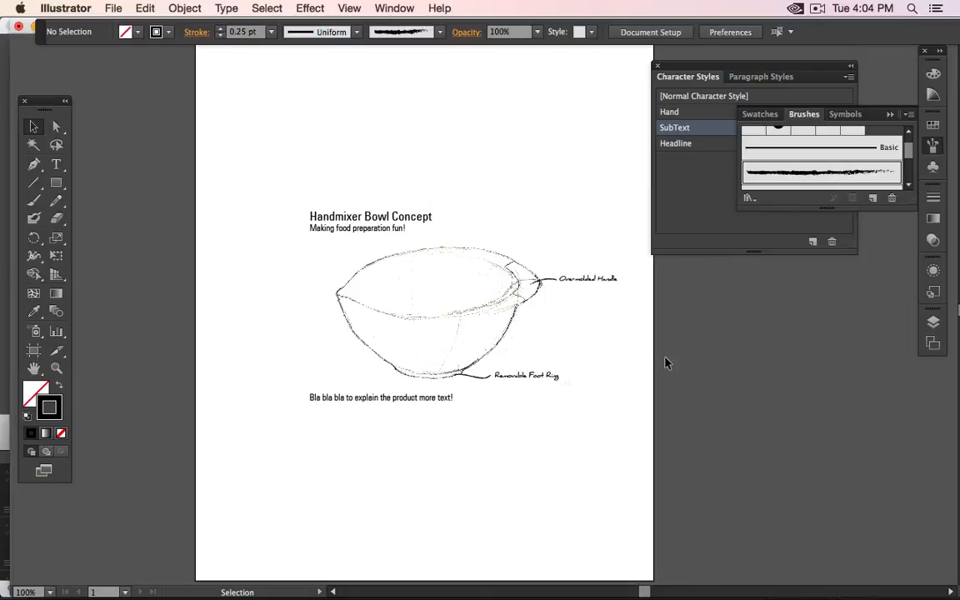
{"action": "scroll", "coordinate": [561, 301], "scroll_direction": "up", "scroll_amount": 1}
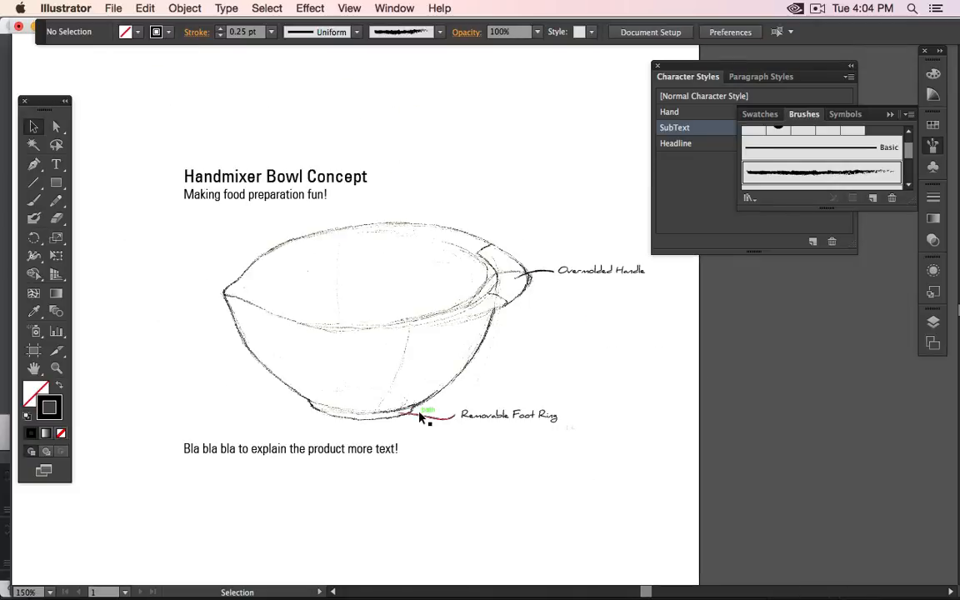
{"action": "left_click_drag", "start_coordinate": [656, 364], "coordinate": [574, 364]}
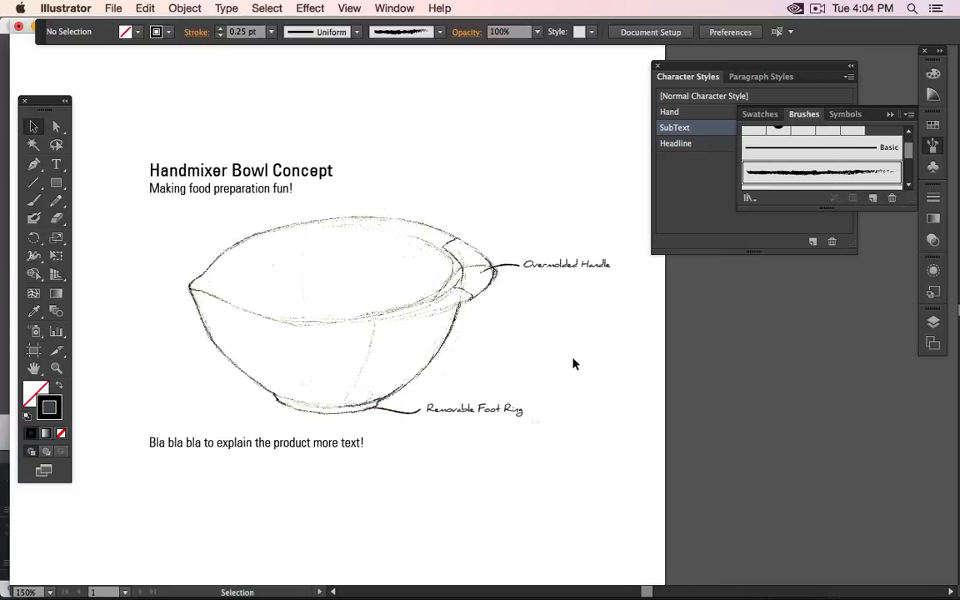
{"action": "scroll", "coordinate": [507, 274], "scroll_direction": "up", "scroll_amount": 6}
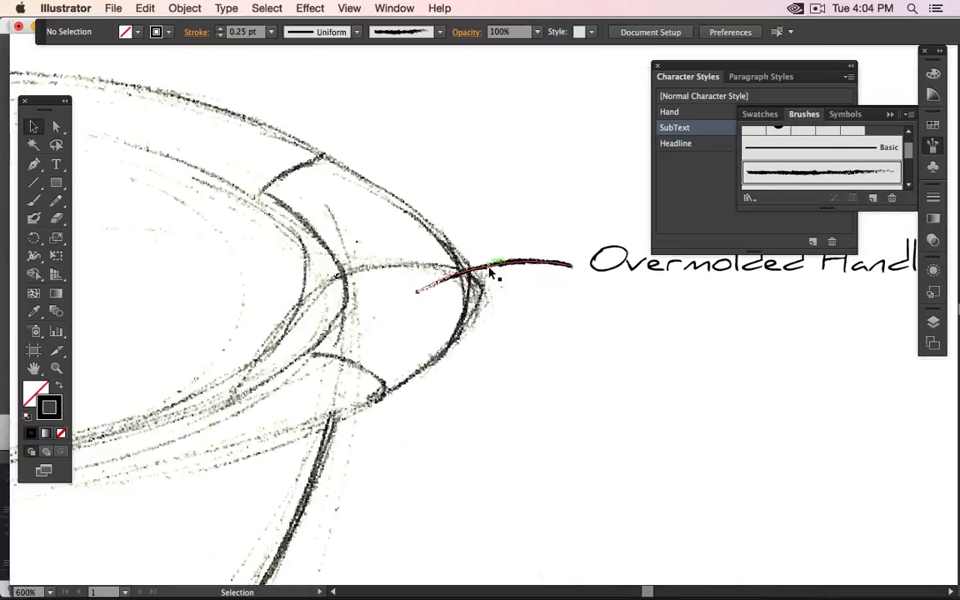
{"action": "scroll", "coordinate": [434, 291], "scroll_direction": "up", "scroll_amount": 1}
{"action": "left_click", "coordinate": [390, 301]}
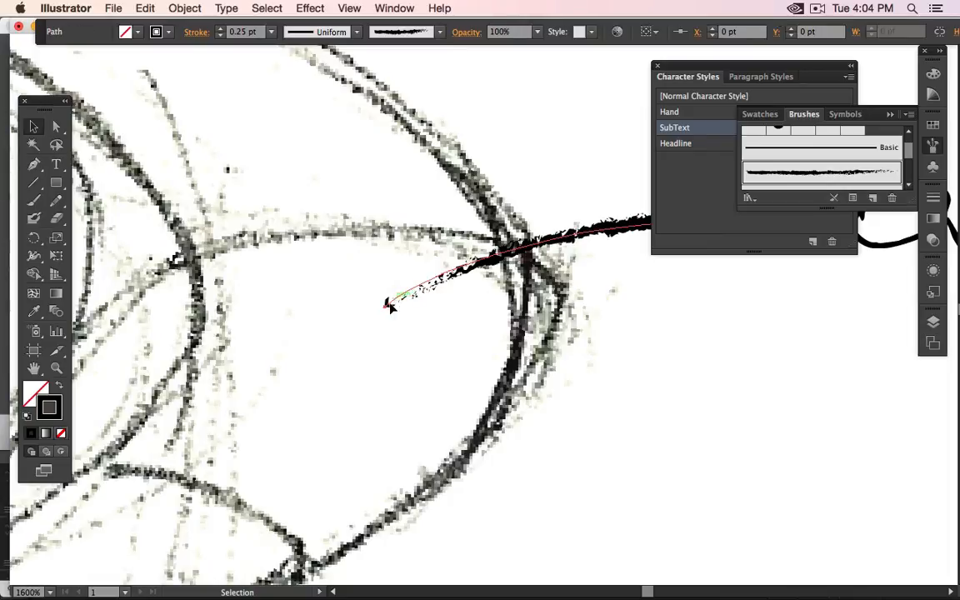
{"action": "left_click", "coordinate": [933, 198]}
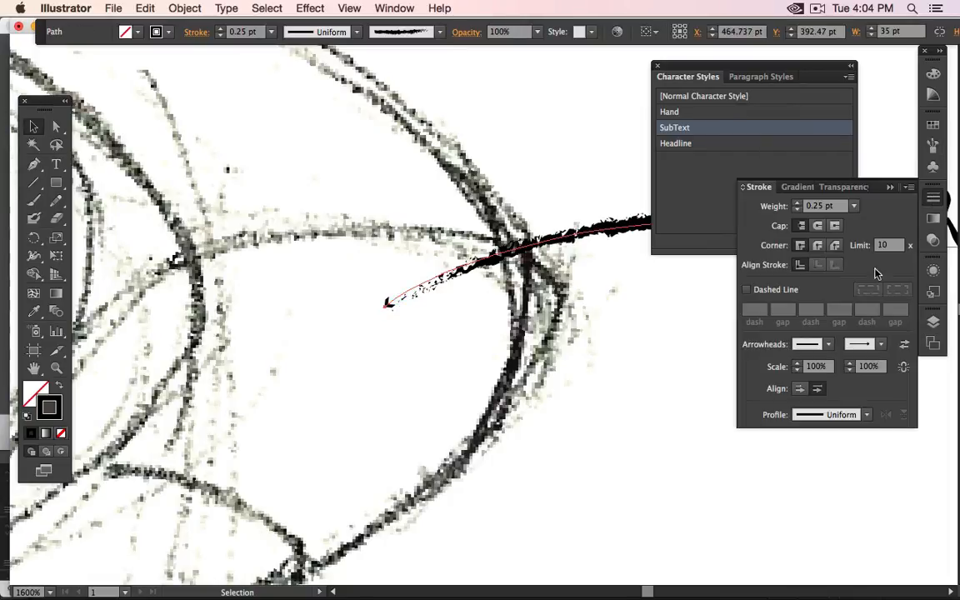
{"action": "left_click", "coordinate": [881, 345]}
{"action": "scroll", "coordinate": [845, 371], "scroll_direction": "up", "scroll_amount": 5}
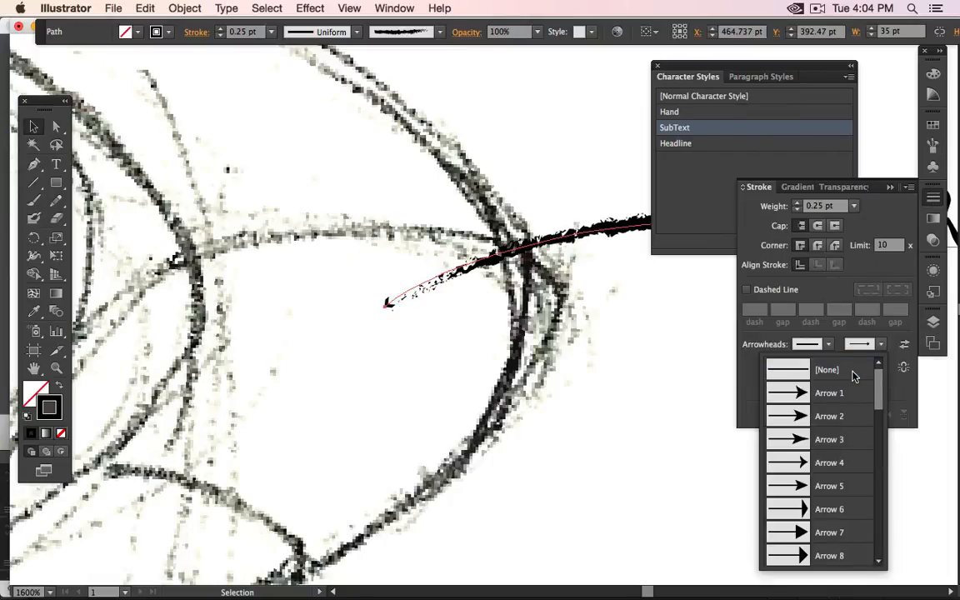
{"action": "left_click", "coordinate": [849, 373]}
{"action": "left_click", "coordinate": [681, 418]}
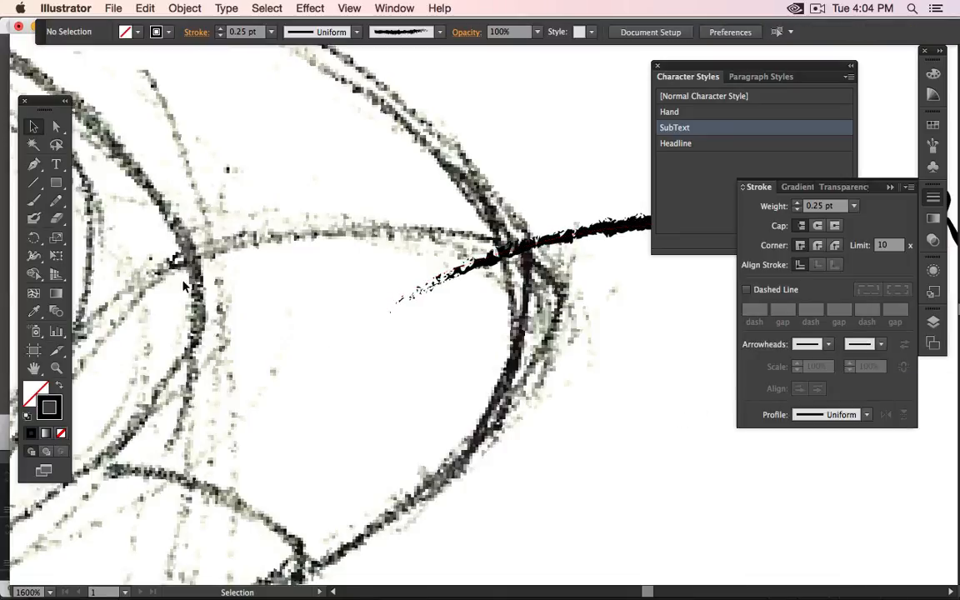
- Draw an open V-shaped arrowhead about 6 pt wide with the Pen tool at the sketch end of the handle's leader line
{"action": "left_click", "coordinate": [33, 164]}
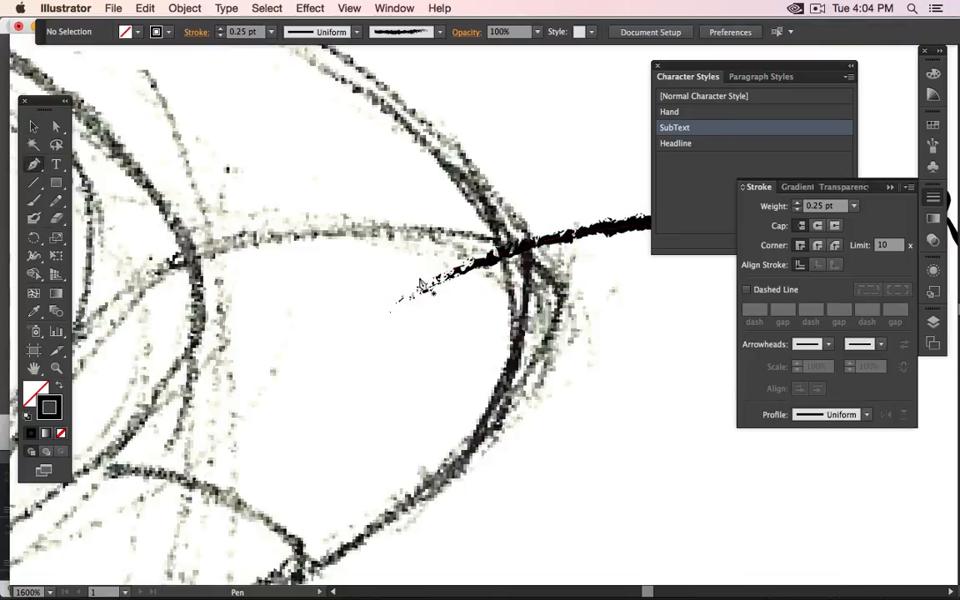
{"action": "left_click", "coordinate": [370, 263]}
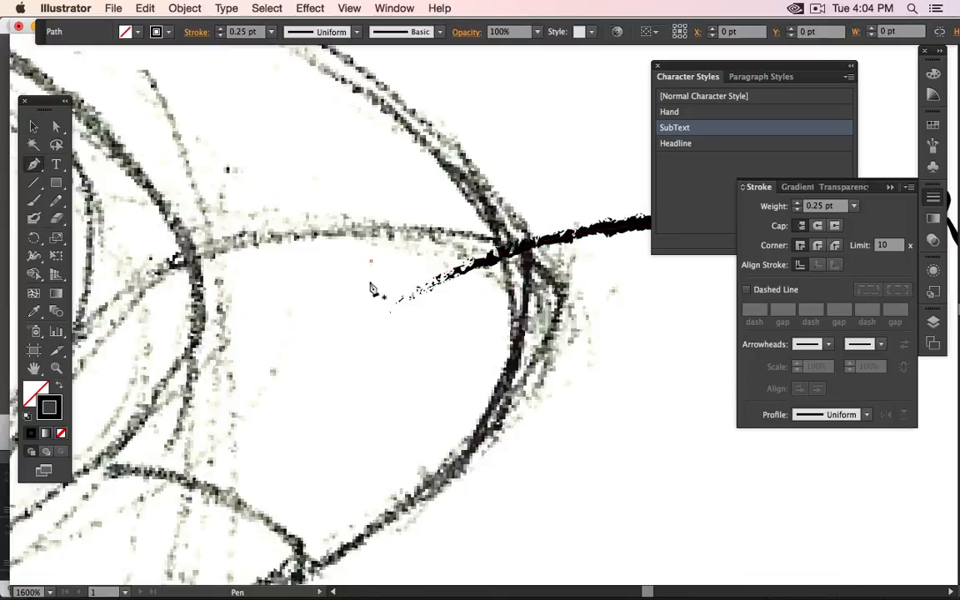
{"action": "left_click", "coordinate": [352, 330]}
{"action": "left_click", "coordinate": [423, 330]}
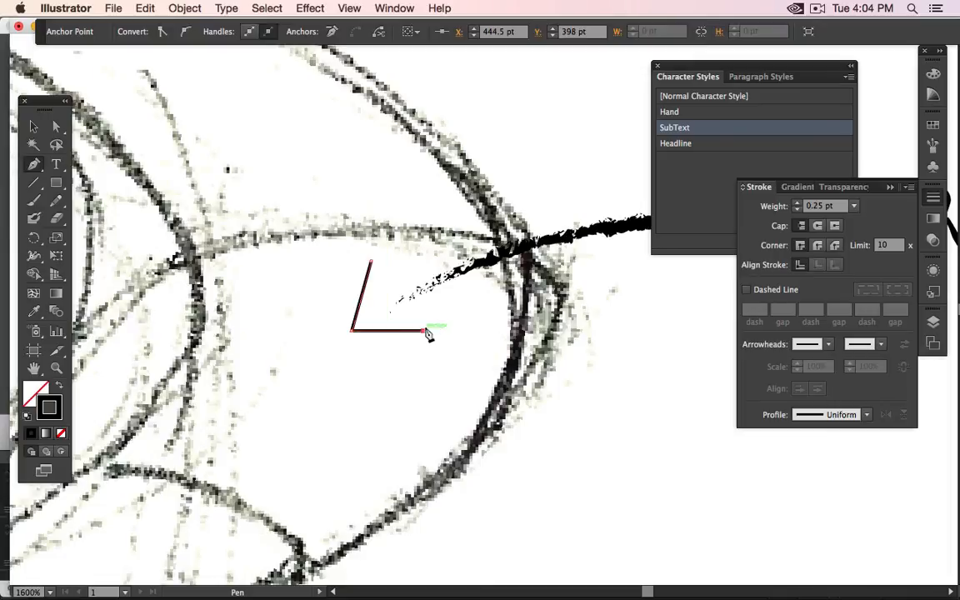
{"action": "left_click", "coordinate": [33, 126]}
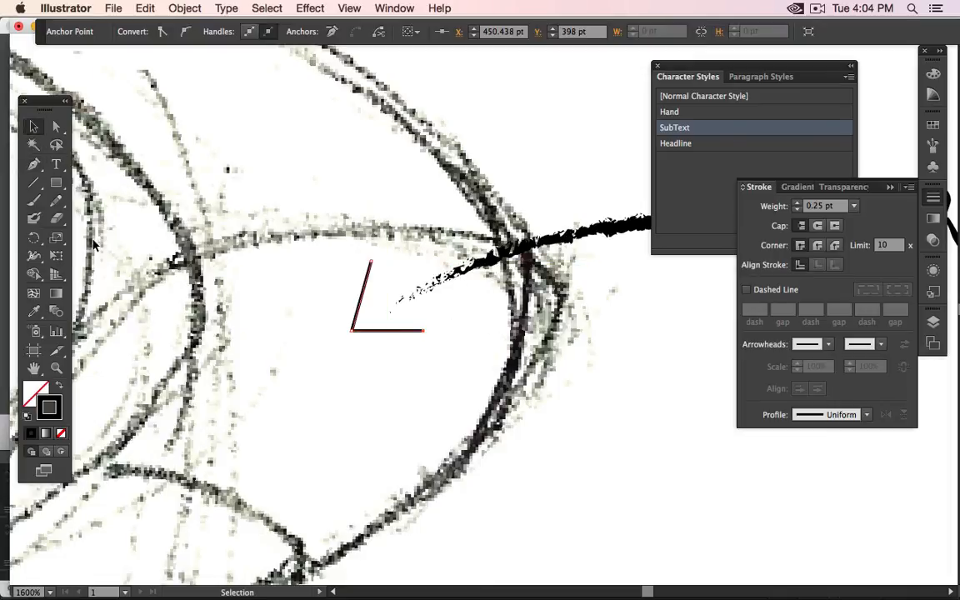
- Try to copy the handle leader line's brush styling onto the V-shaped arrowhead with the Eyedropper
{"action": "left_click", "coordinate": [33, 311]}
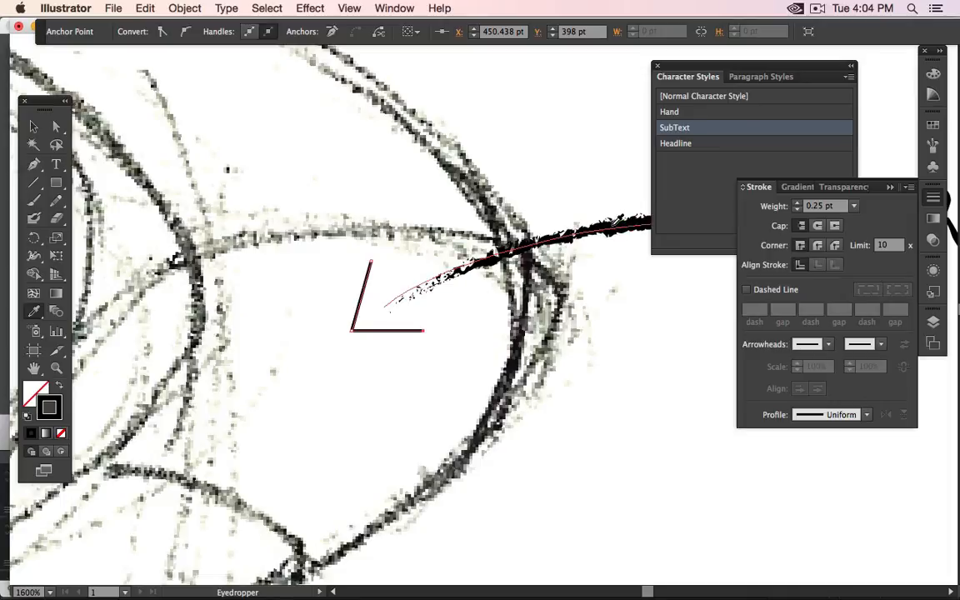
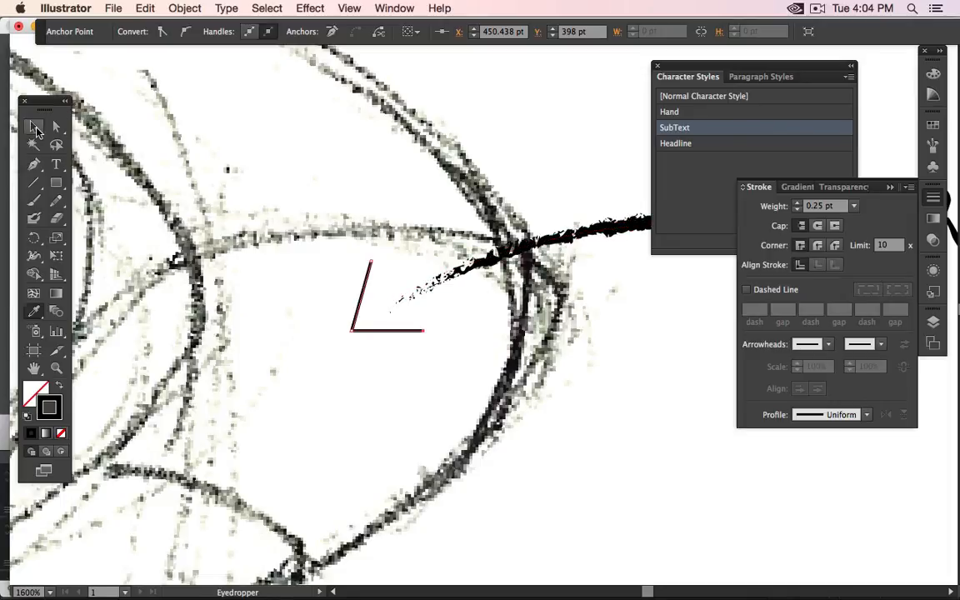
{"action": "left_click", "coordinate": [33, 126]}
{"action": "left_click", "coordinate": [567, 107]}
{"action": "left_click", "coordinate": [371, 268]}
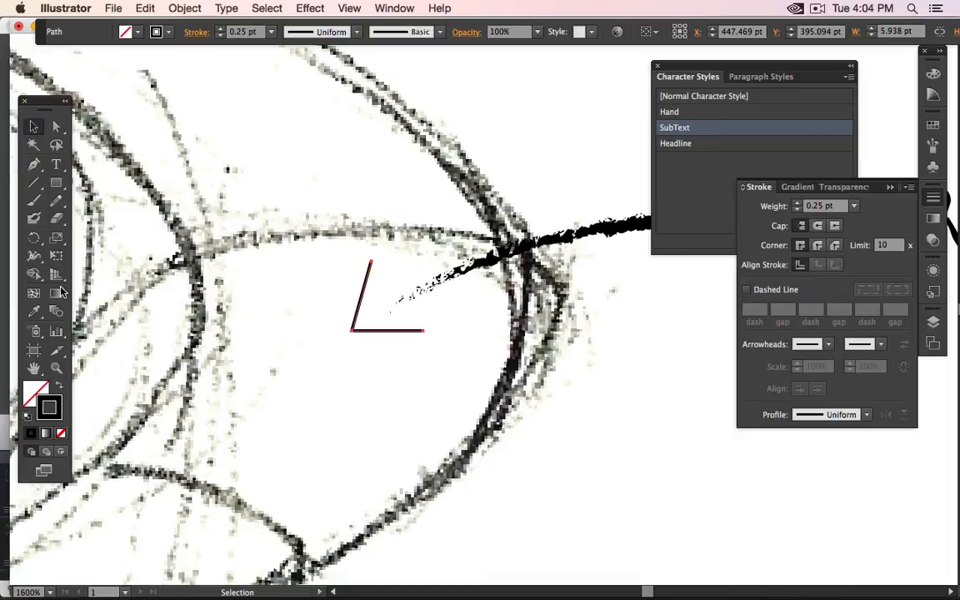
{"action": "left_click", "coordinate": [33, 311]}
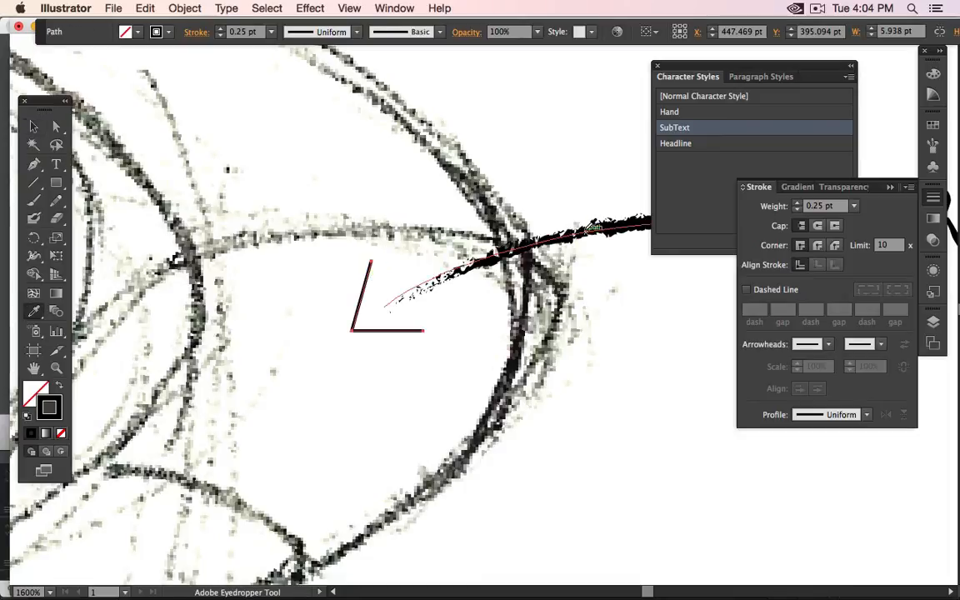
{"action": "key", "text": "v"}
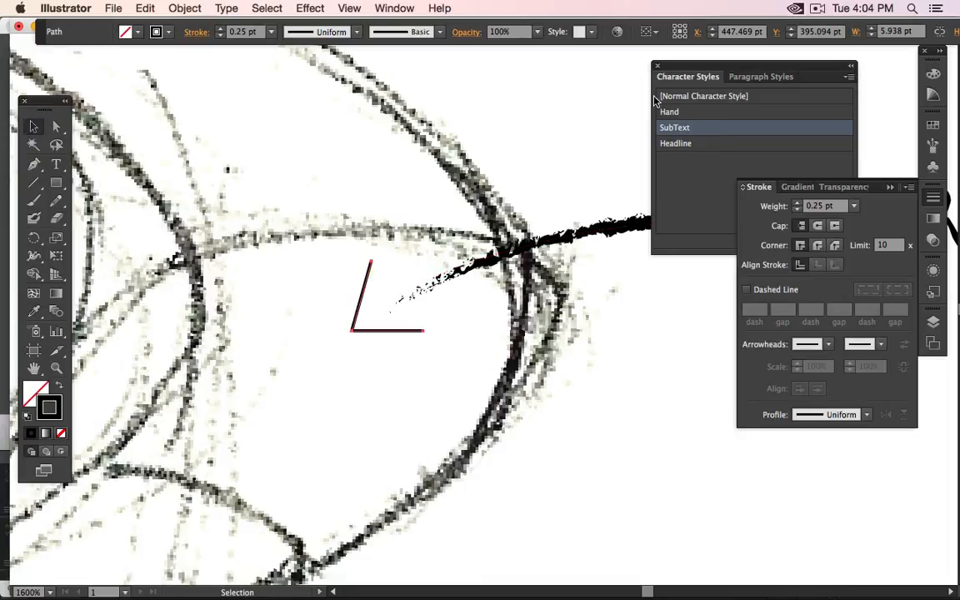
{"action": "left_click", "coordinate": [934, 145]}
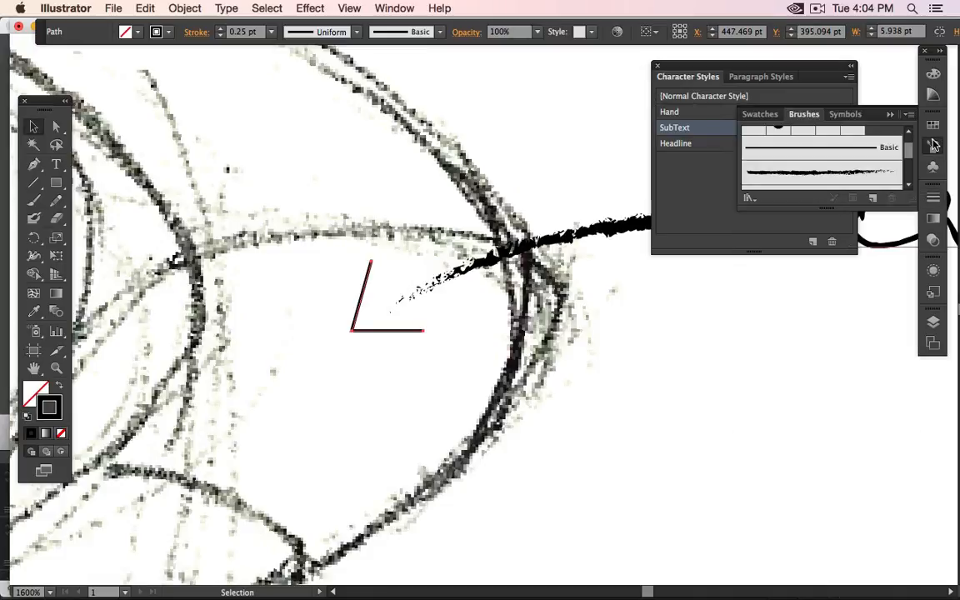
{"action": "left_click", "coordinate": [933, 164]}
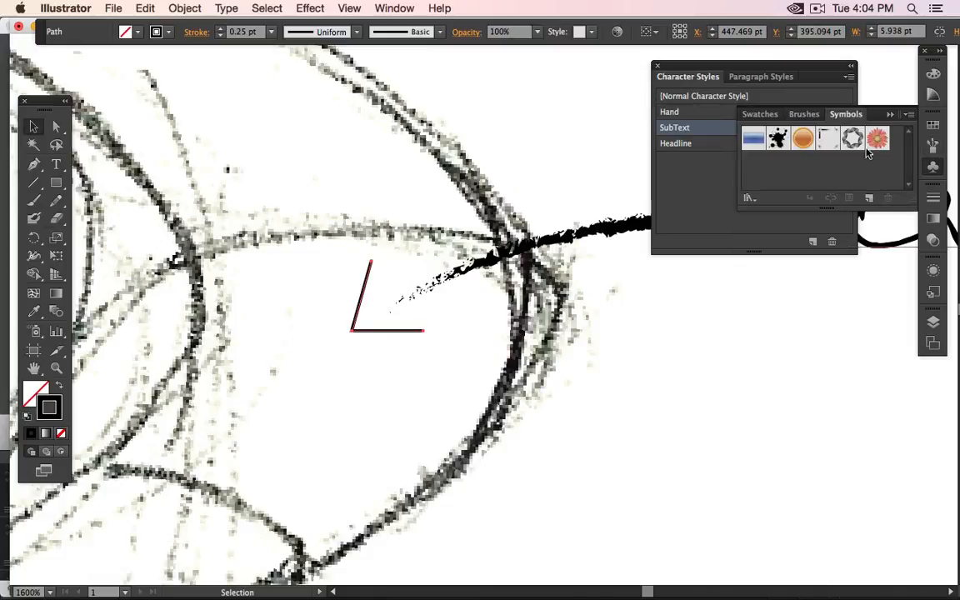
{"action": "left_click", "coordinate": [804, 115]}
{"action": "left_click", "coordinate": [759, 114]}
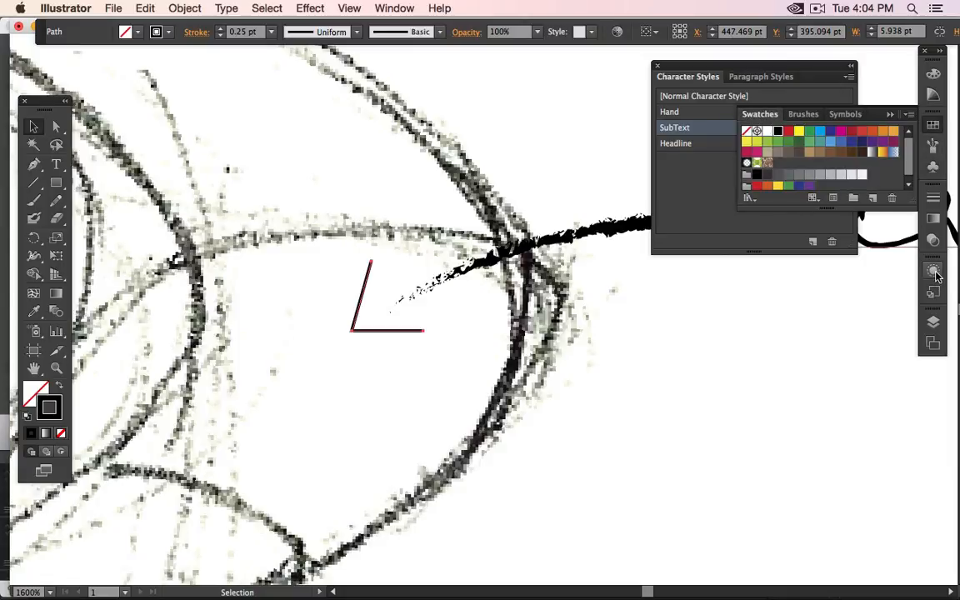
{"action": "left_click", "coordinate": [390, 9]}
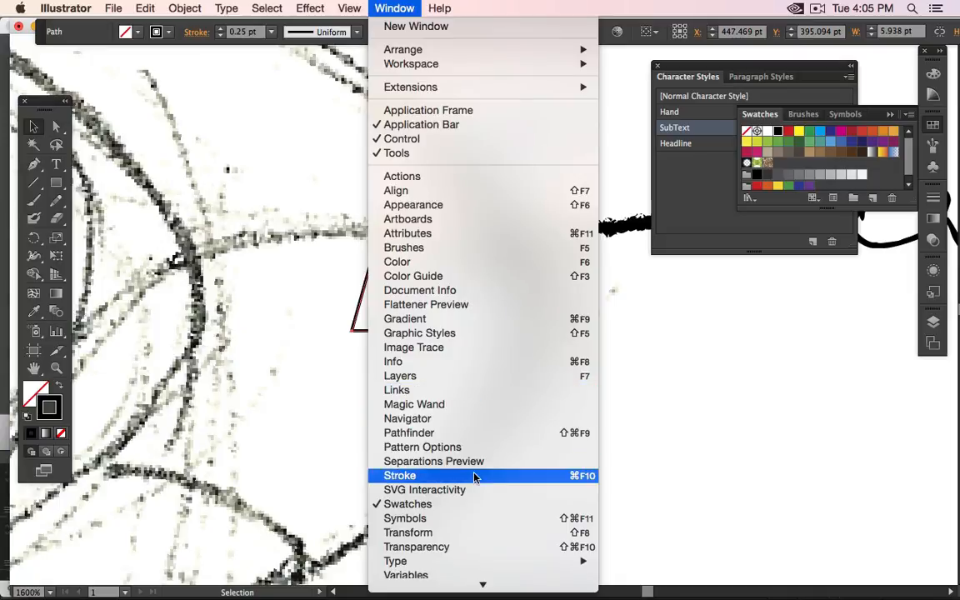
{"action": "scroll", "coordinate": [476, 503], "scroll_direction": "down", "scroll_amount": 2}
{"action": "scroll", "coordinate": [478, 502], "scroll_direction": "up", "scroll_amount": 2}
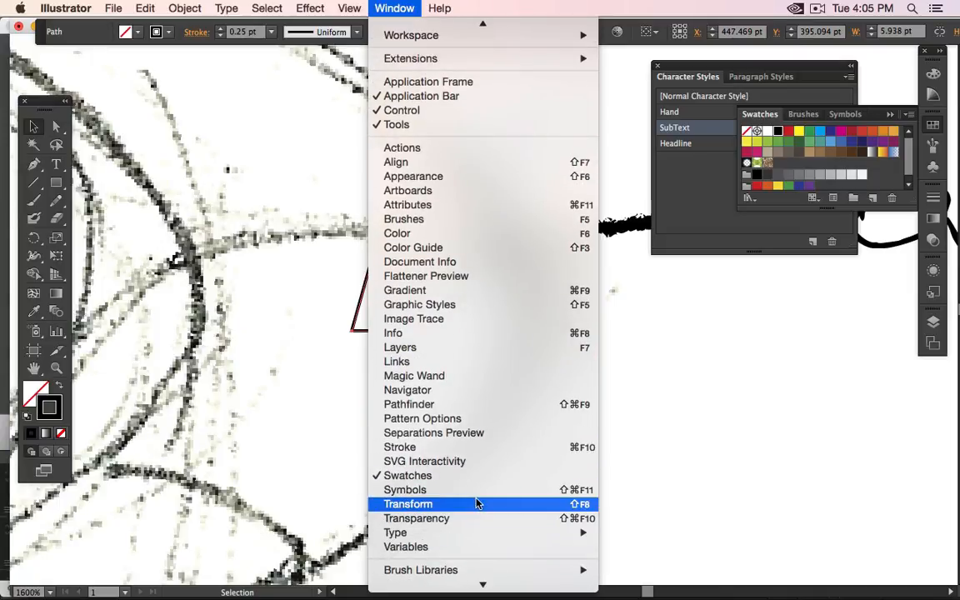
{"action": "left_click", "coordinate": [678, 340]}
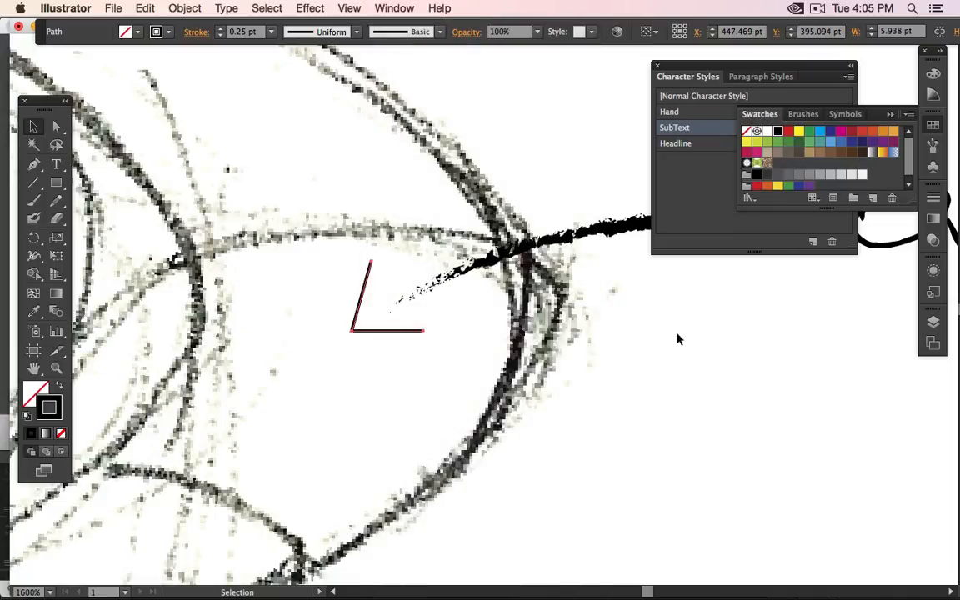
- Move the V-shaped arrowhead's anchor points so its tip and both arms line up with the end of the handle's leader line
{"action": "scroll", "coordinate": [631, 322], "scroll_direction": "down", "scroll_amount": 2}
{"action": "scroll", "coordinate": [623, 330], "scroll_direction": "up", "scroll_amount": 1}
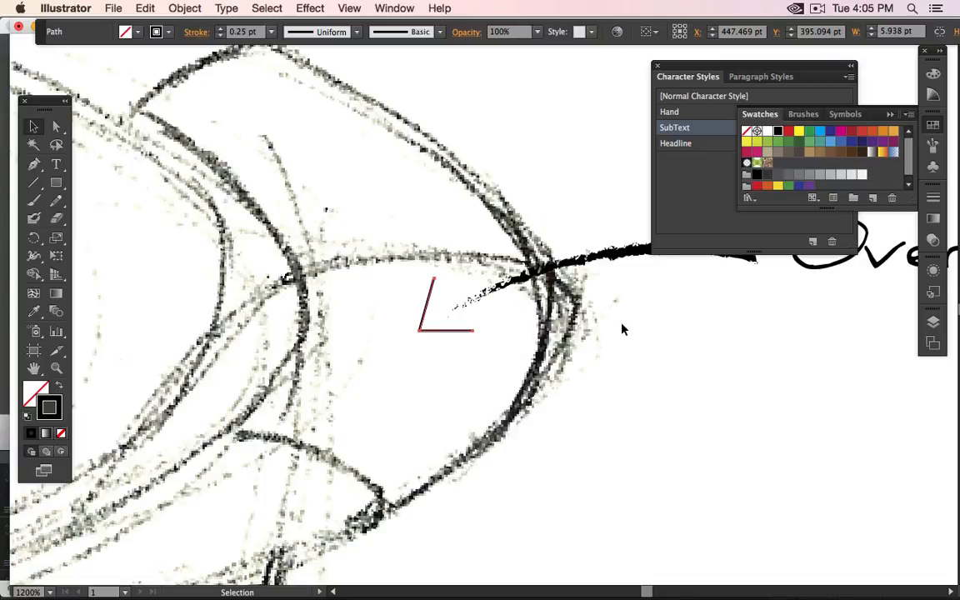
{"action": "key", "text": "a"}
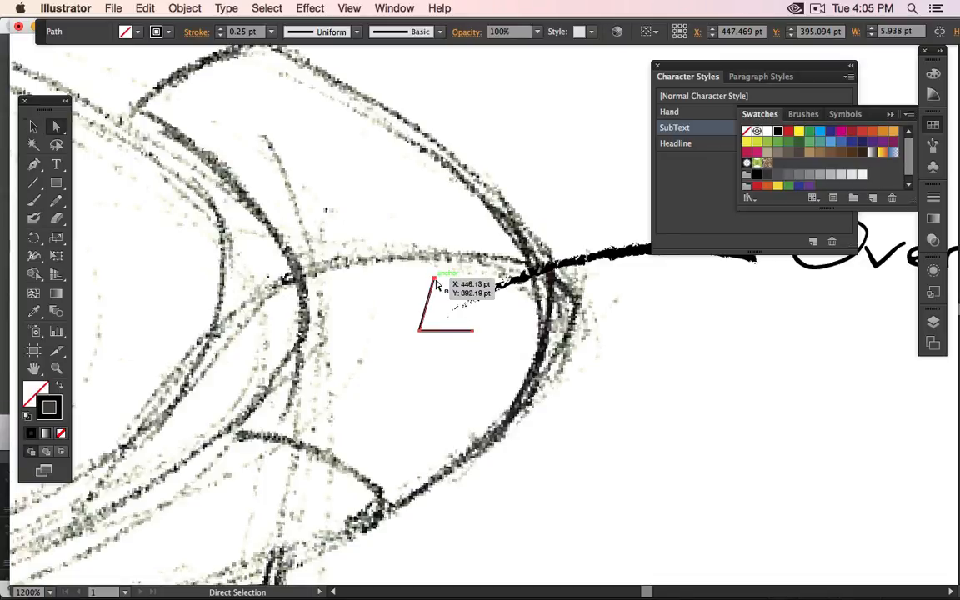
{"action": "left_click_drag", "start_coordinate": [439, 281], "coordinate": [456, 287]}
{"action": "left_click_drag", "start_coordinate": [483, 339], "coordinate": [481, 323]}
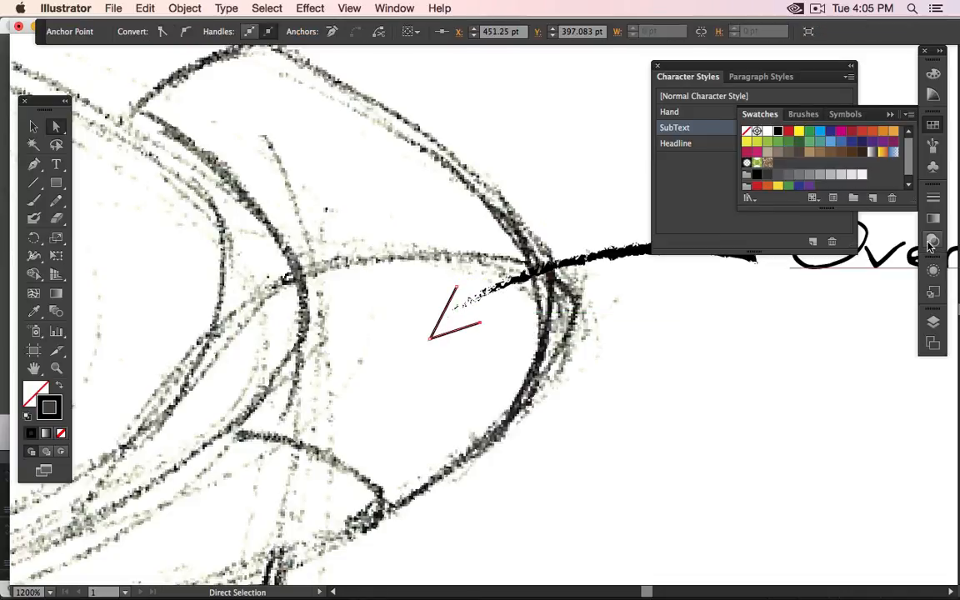
- Apply the leader lines' rough art brush to the V-shaped arrowhead, set its stroke to 0.25 pt and deselect it
{"action": "left_click", "coordinate": [932, 197]}
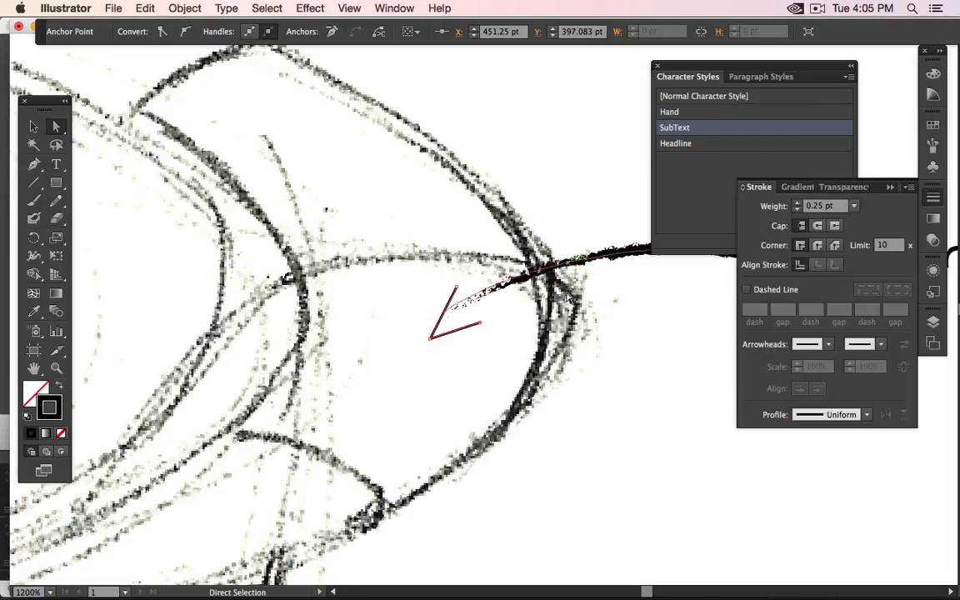
{"action": "left_click", "coordinate": [33, 126]}
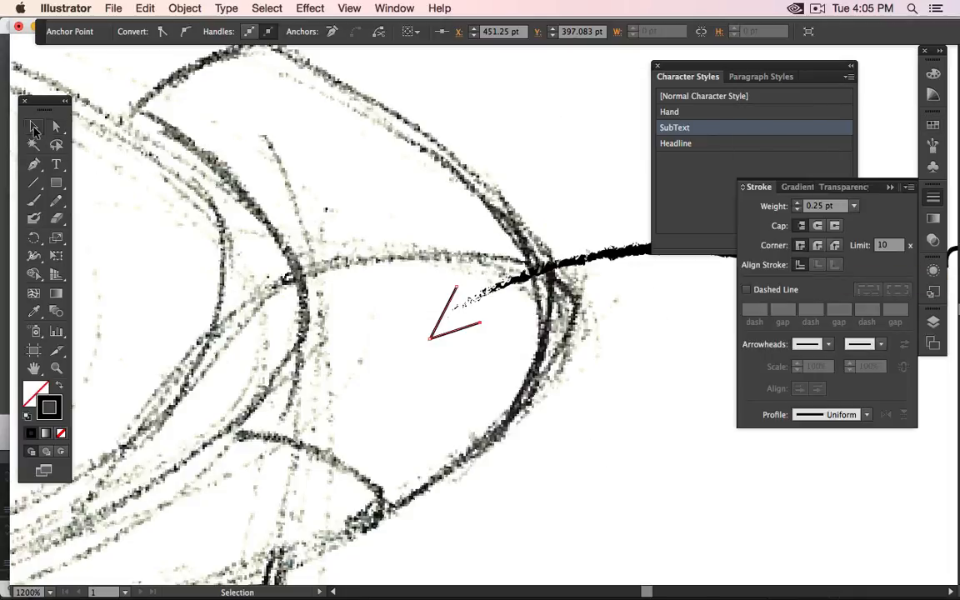
{"action": "left_click", "coordinate": [629, 262]}
{"action": "left_click", "coordinate": [629, 263]}
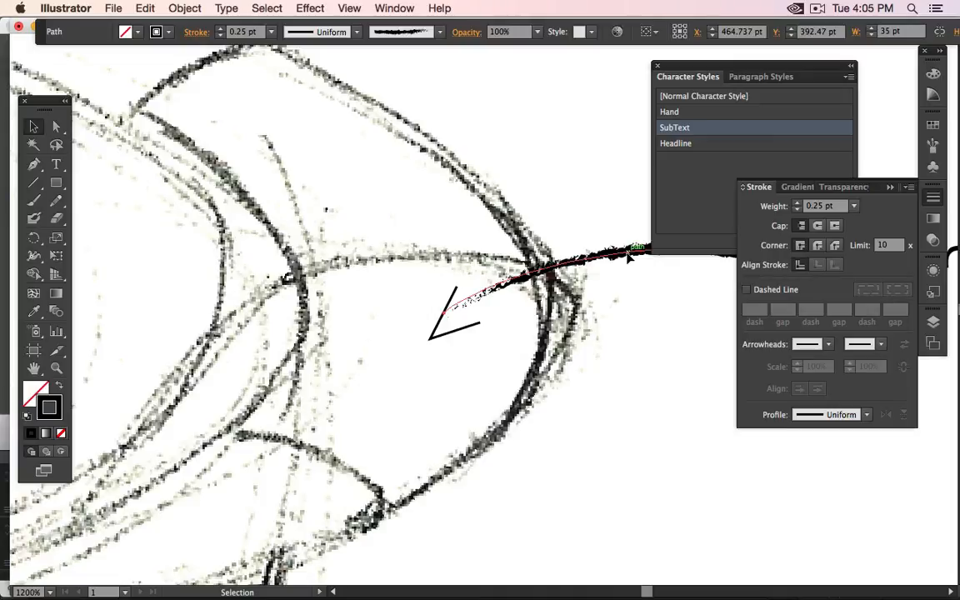
{"action": "left_click", "coordinate": [468, 332]}
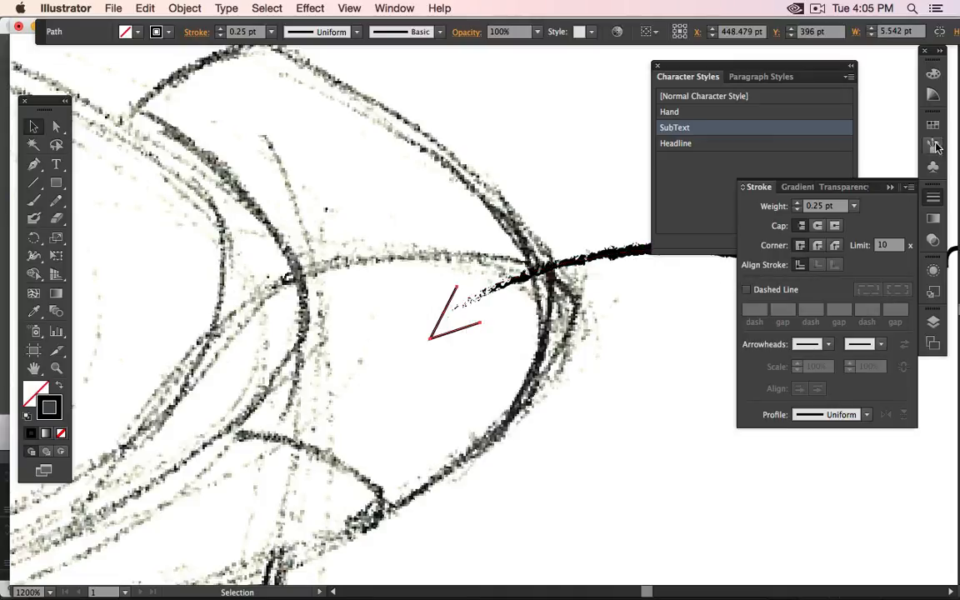
{"action": "left_click", "coordinate": [934, 167]}
{"action": "left_click", "coordinate": [857, 173]}
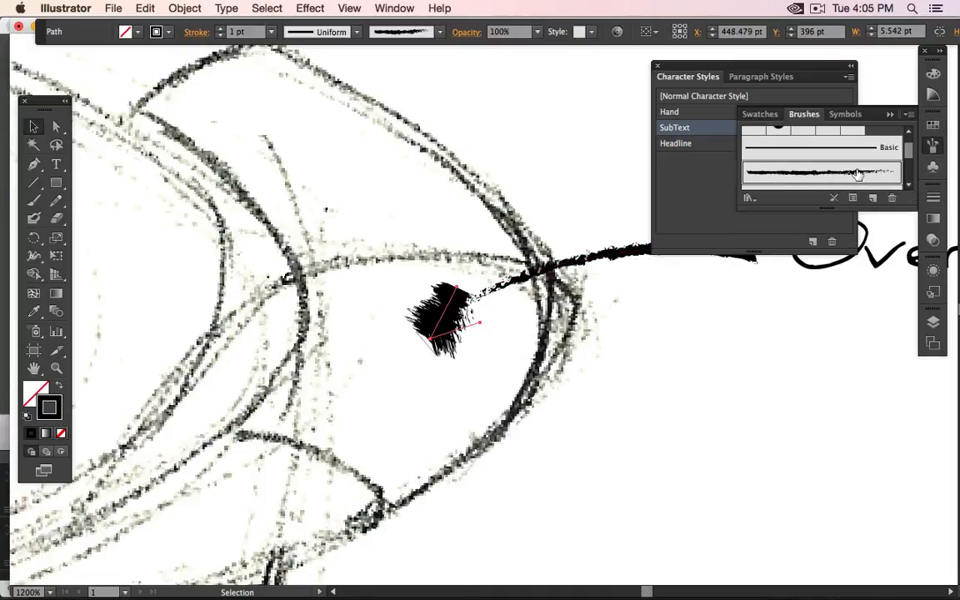
{"action": "left_click_drag", "start_coordinate": [256, 32], "coordinate": [198, 33]}
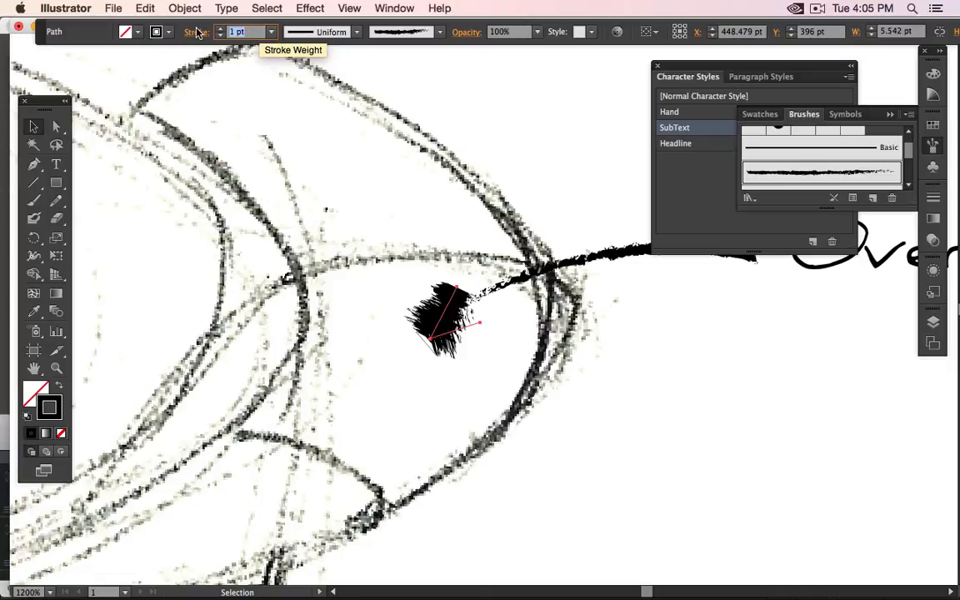
{"action": "type", "text": "0.25"}
{"action": "key", "text": "Return"}
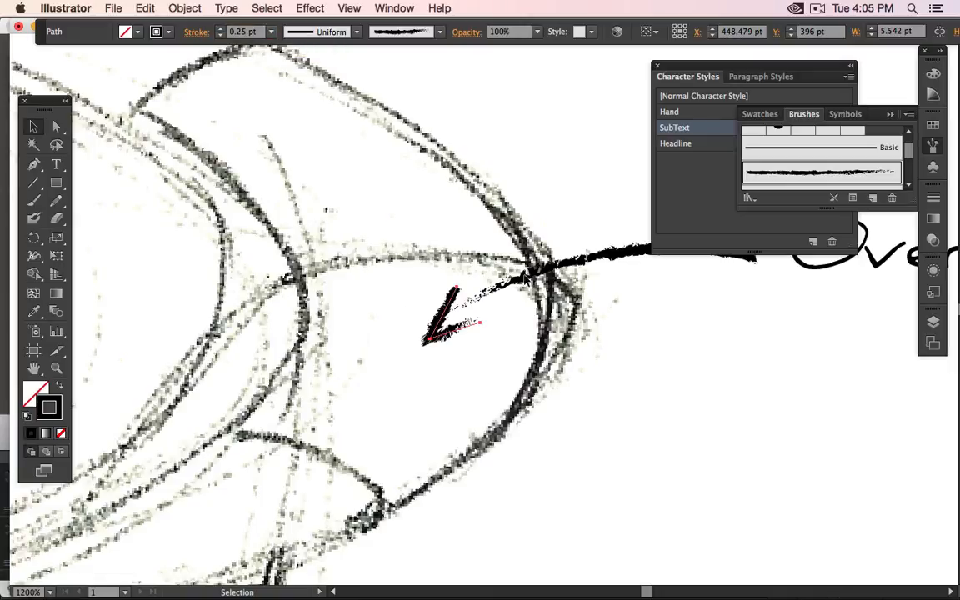
{"action": "left_click", "coordinate": [650, 337]}
- Draw a 3 pt circle with the Ellipse tool centred on the sketch end of the foot ring's leader line
{"action": "scroll", "coordinate": [539, 247], "scroll_direction": "down", "scroll_amount": 4}
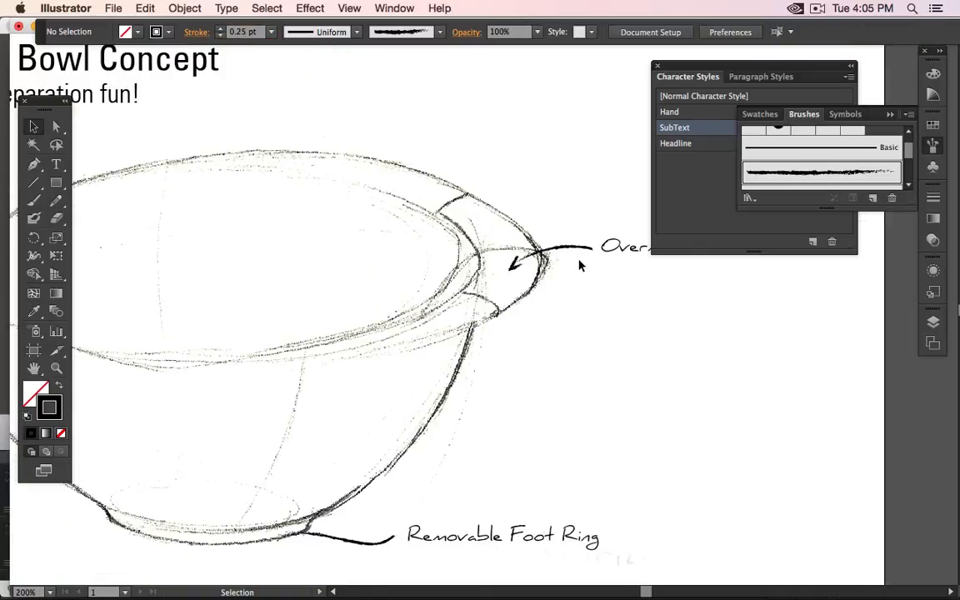
{"action": "scroll", "coordinate": [583, 267], "scroll_direction": "down", "scroll_amount": 1}
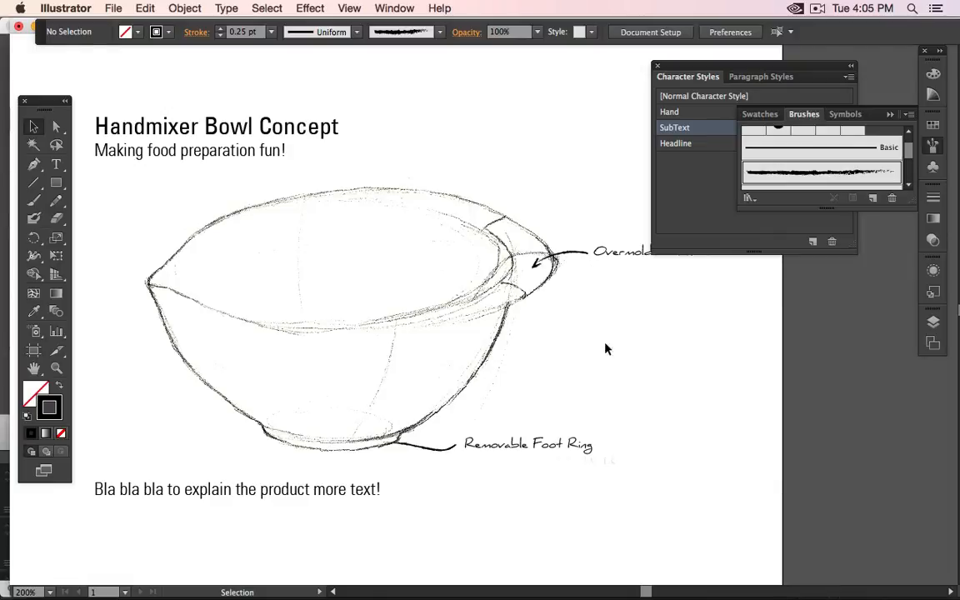
{"action": "scroll", "coordinate": [410, 457], "scroll_direction": "up", "scroll_amount": 5}
{"action": "left_click", "coordinate": [333, 375]}
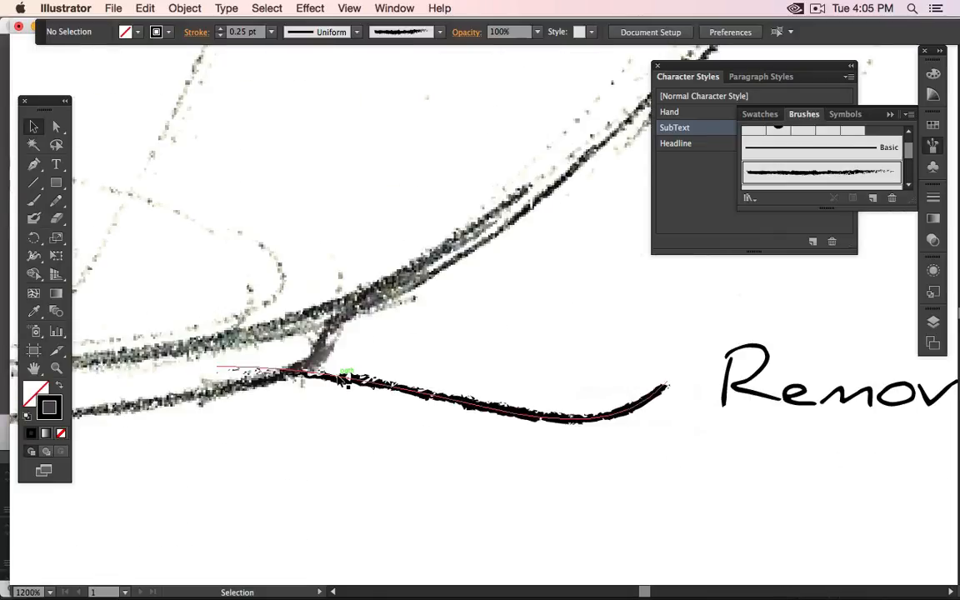
{"action": "left_click", "coordinate": [56, 182]}
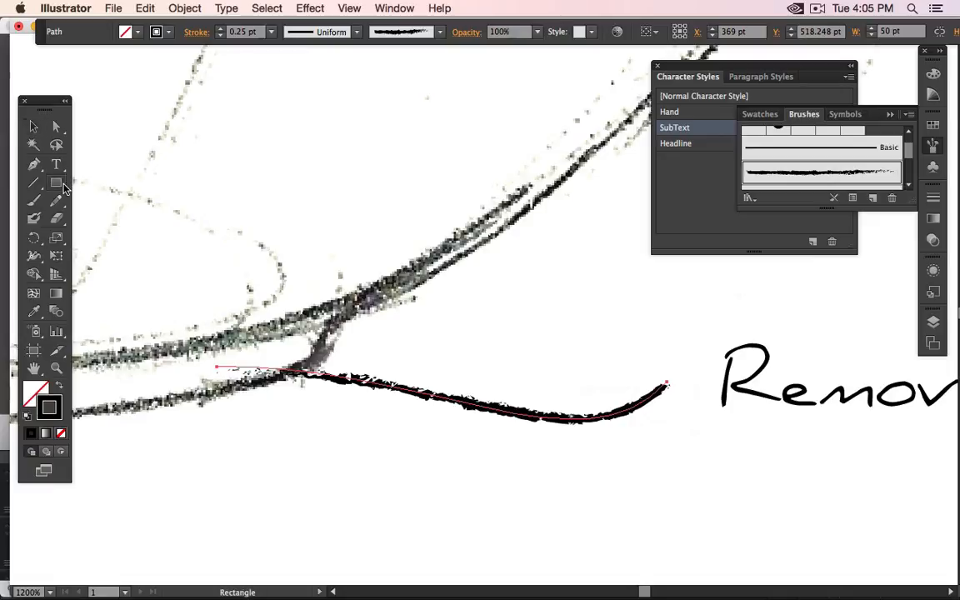
{"action": "left_click_drag", "start_coordinate": [60, 182], "coordinate": [84, 220]}
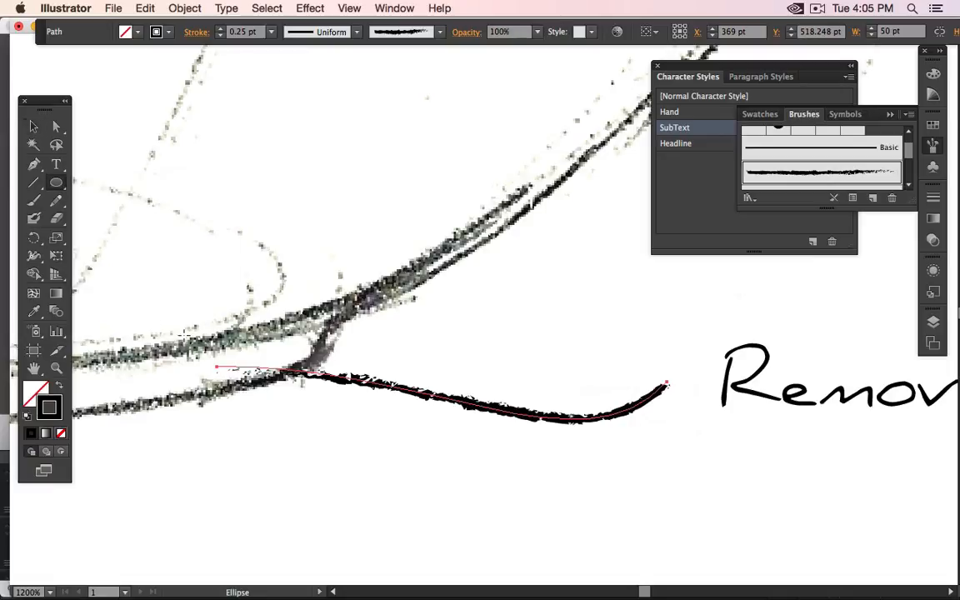
{"action": "left_click_drag", "start_coordinate": [216, 369], "coordinate": [230, 383]}
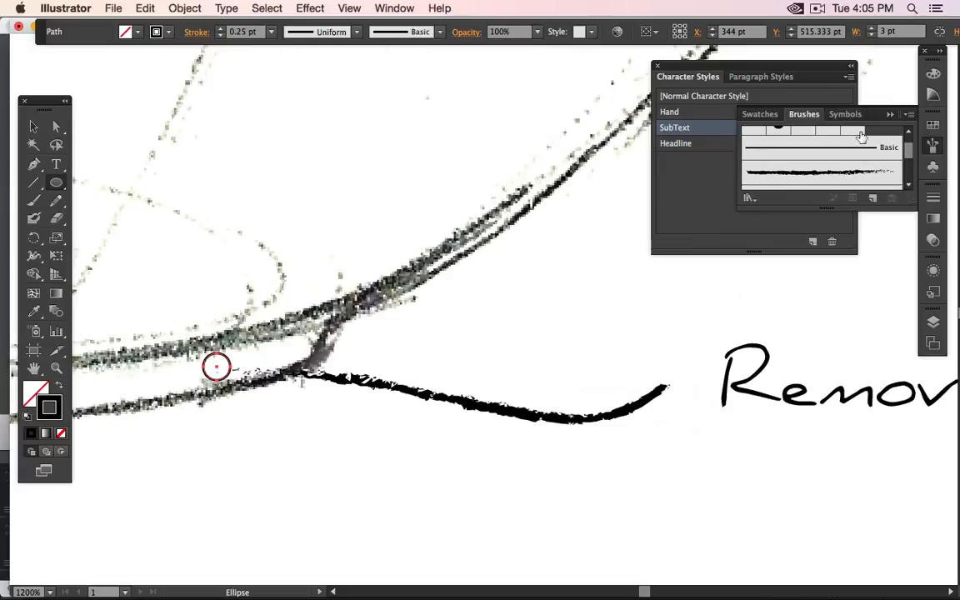
- Apply the same rough art brush to the small circle and set its stroke weight to 0.25 pt
{"action": "left_click", "coordinate": [840, 174]}
{"action": "left_click", "coordinate": [217, 31]}
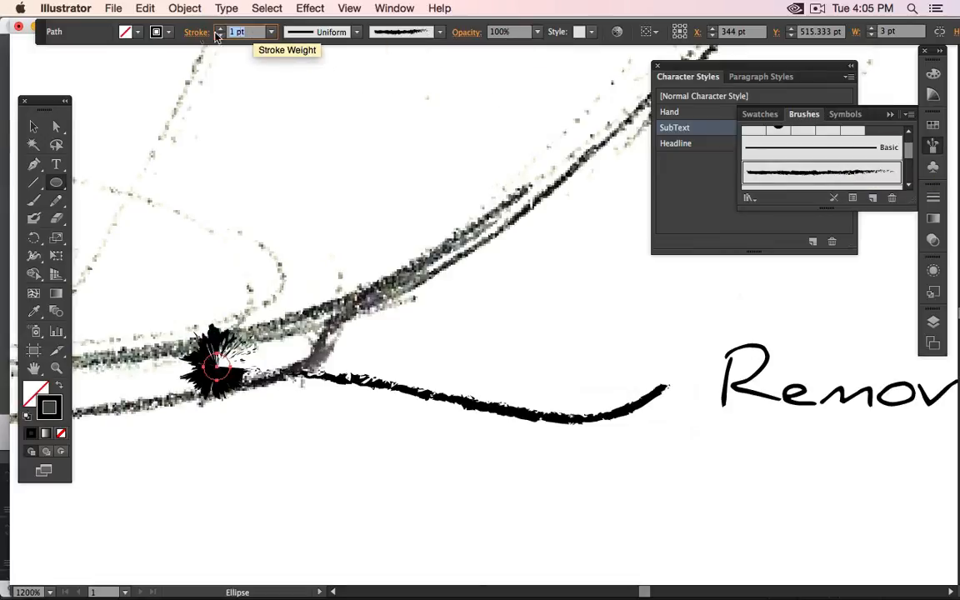
{"action": "type", "text": "25"}
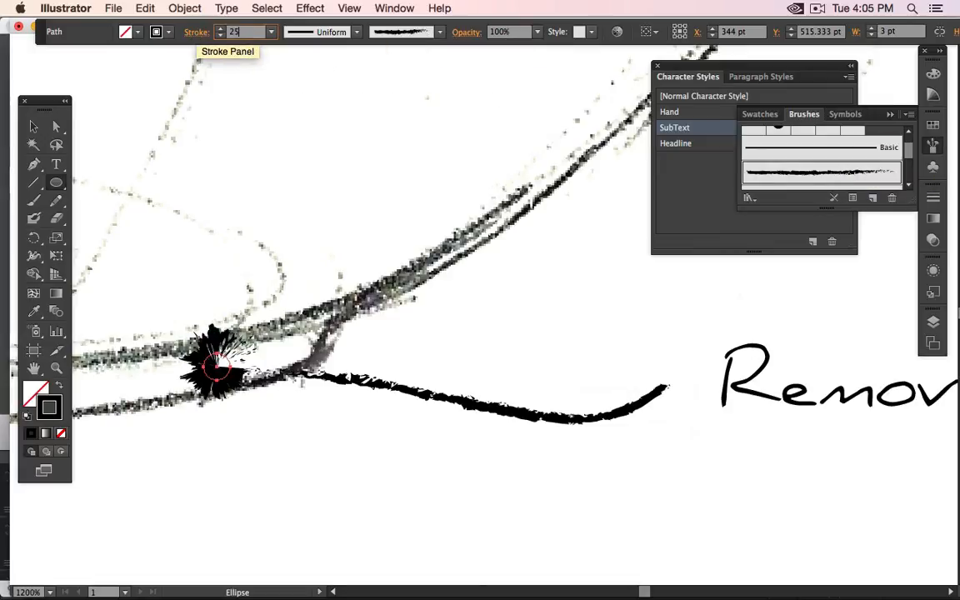
{"action": "key", "text": "Return"}
{"action": "left_click", "coordinate": [242, 32]}
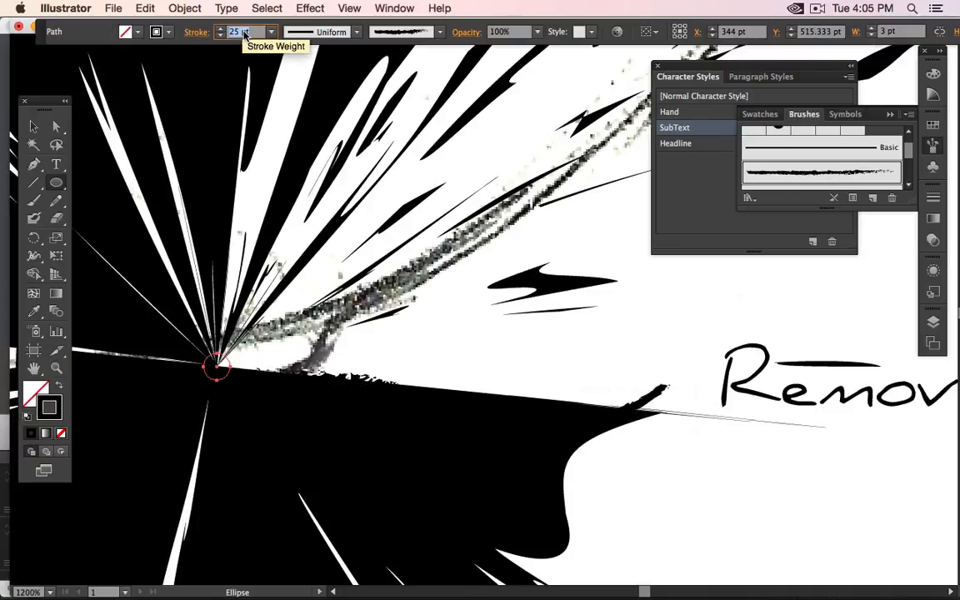
{"action": "key", "text": "BackSpace"}
{"action": "type", "text": ".25"}
{"action": "key", "text": "Return"}
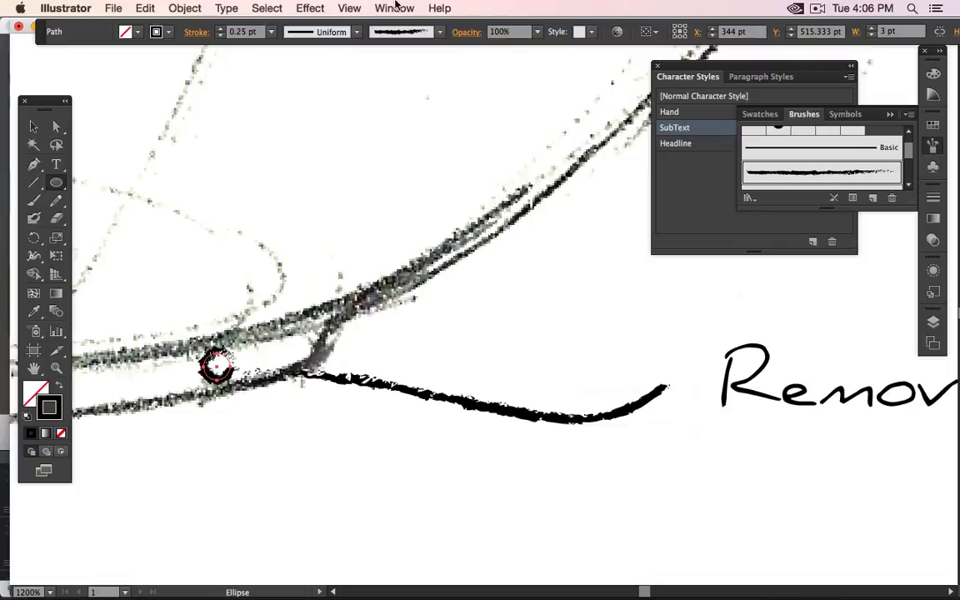
- Try a dome-shaped variable width profile on the circle's stroke and return the profile to Uniform
{"action": "left_click", "coordinate": [356, 31]}
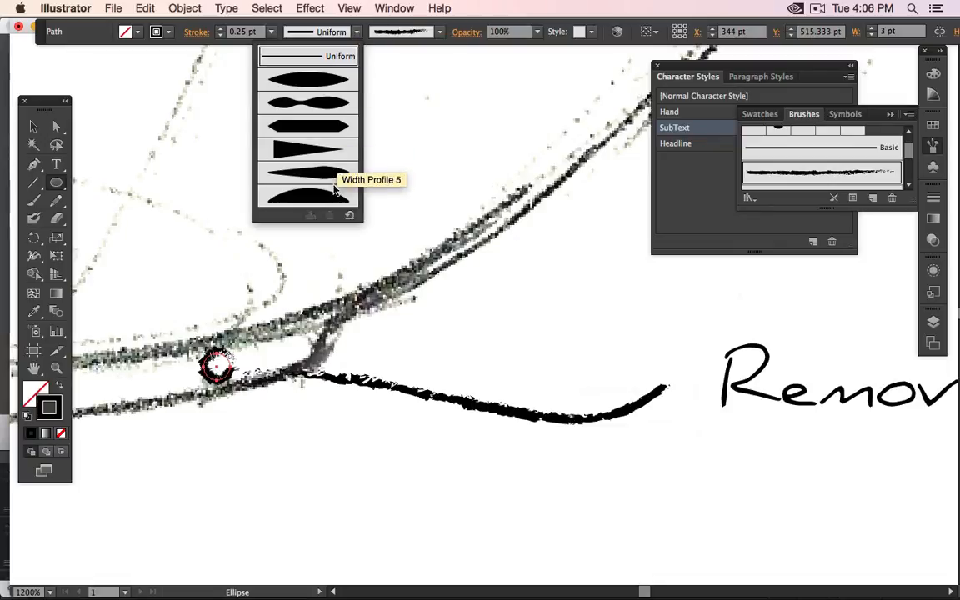
{"action": "left_click", "coordinate": [334, 192]}
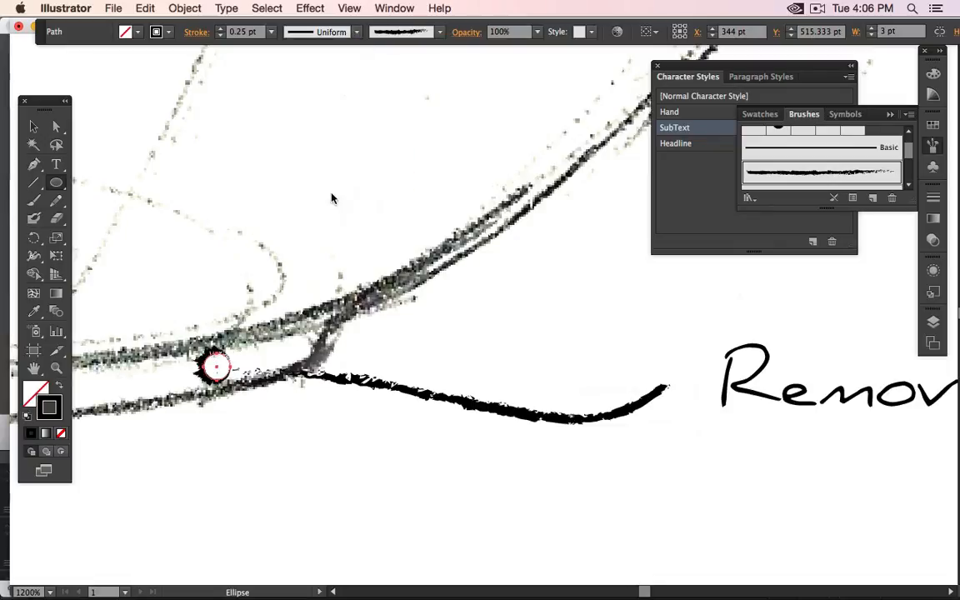
{"action": "left_click", "coordinate": [359, 35]}
{"action": "left_click", "coordinate": [340, 110]}
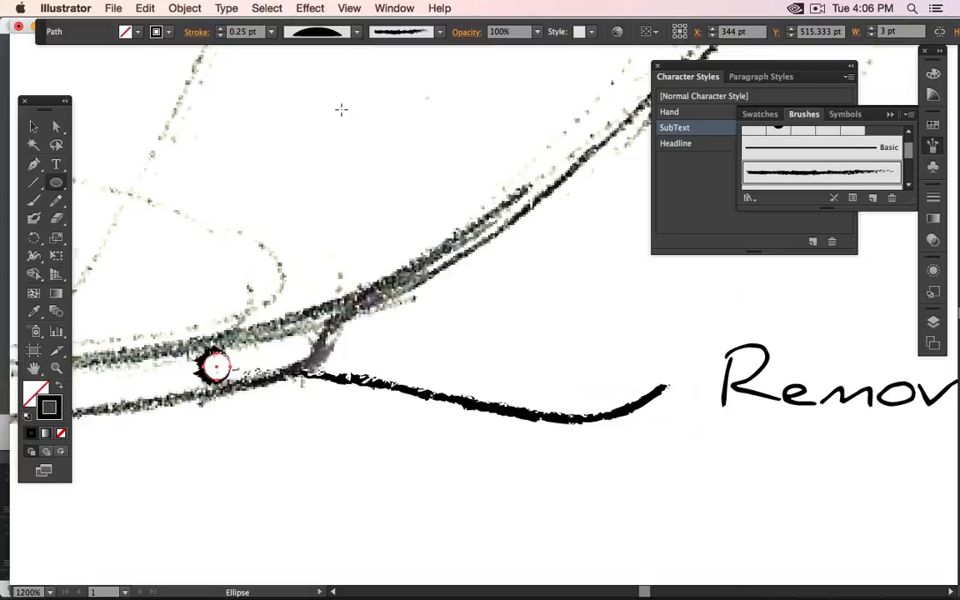
{"action": "left_click", "coordinate": [357, 32]}
{"action": "left_click", "coordinate": [338, 68]}
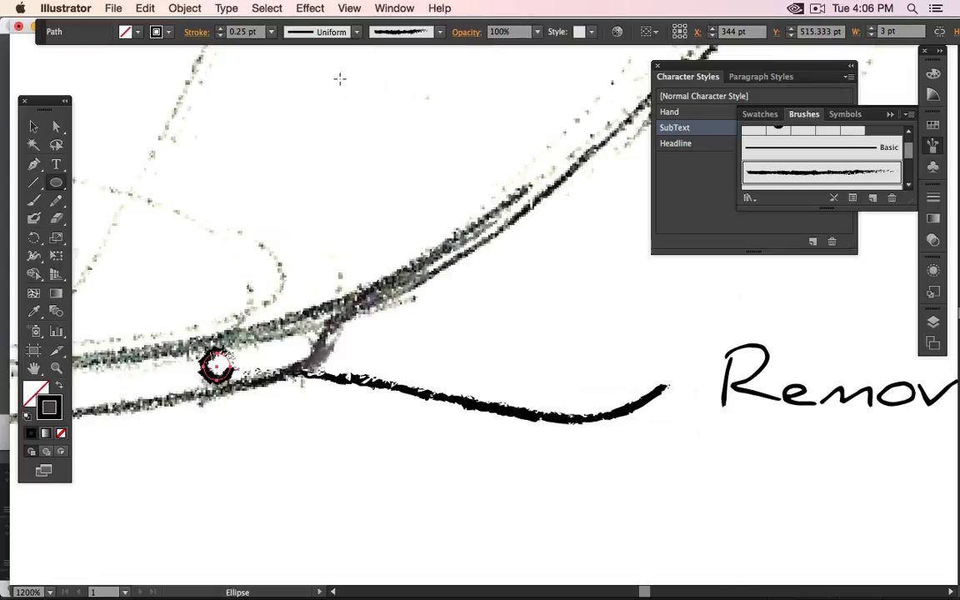
- Deselect the artwork and examine the arrowhead and circle markers on the whole sheet
{"action": "left_click", "coordinate": [33, 126]}
{"action": "left_click", "coordinate": [291, 379]}
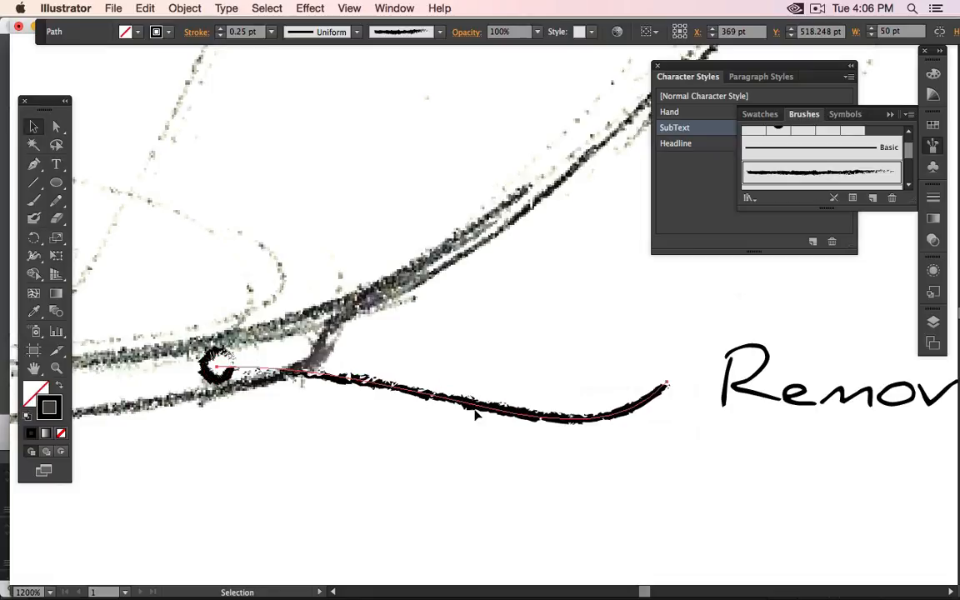
{"action": "key", "text": "super+minus"}
{"action": "left_click", "coordinate": [499, 435]}
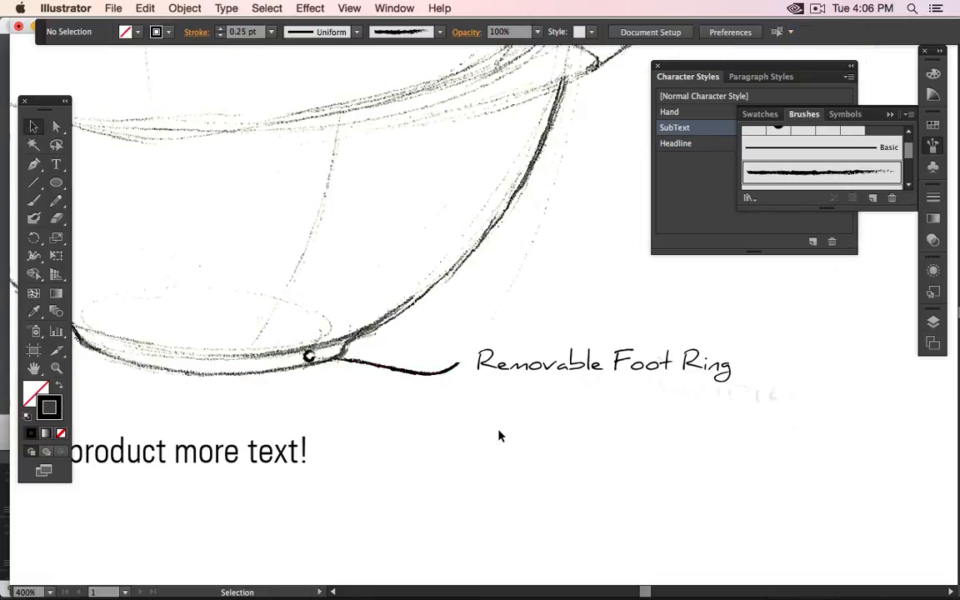
{"action": "key", "text": "super+minus"}
{"action": "key", "text": "super+minus"}
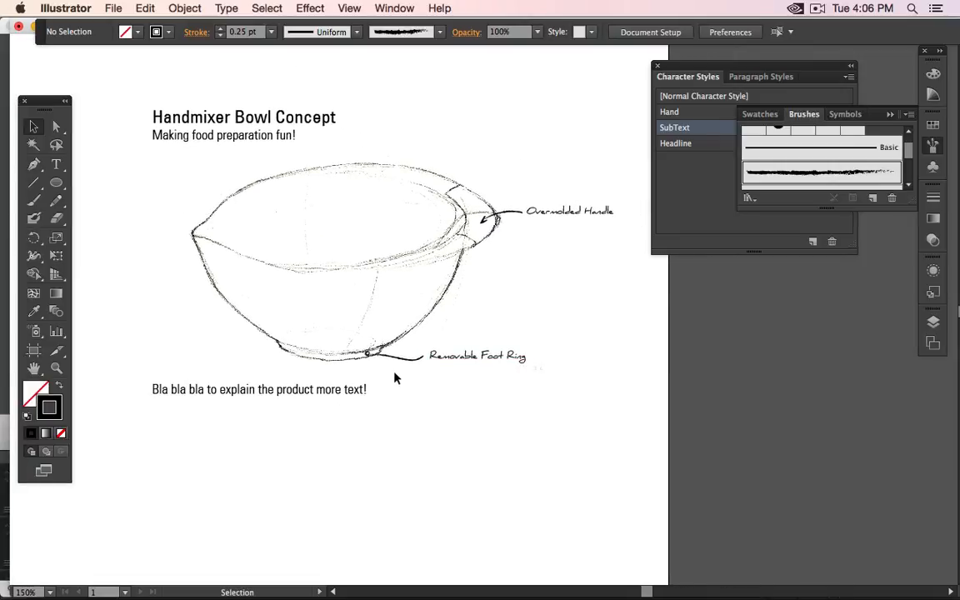
- Move the foot ring's leader line below the sketch and attach its label-end anchor point to the centre of the circle
{"action": "scroll", "coordinate": [394, 380], "scroll_direction": "up", "scroll_amount": 3}
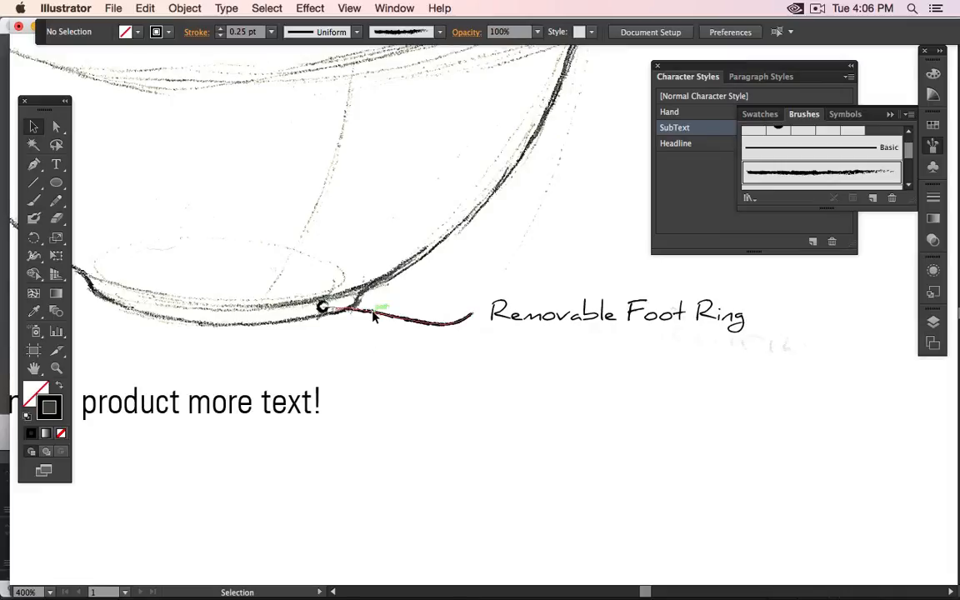
{"action": "left_click", "coordinate": [374, 315]}
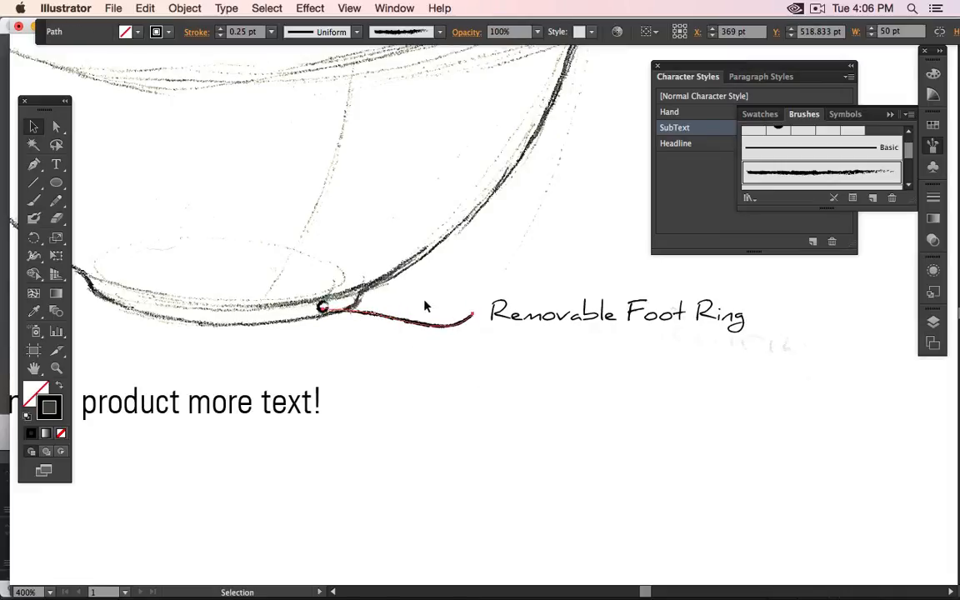
{"action": "left_click_drag", "start_coordinate": [430, 333], "coordinate": [455, 378]}
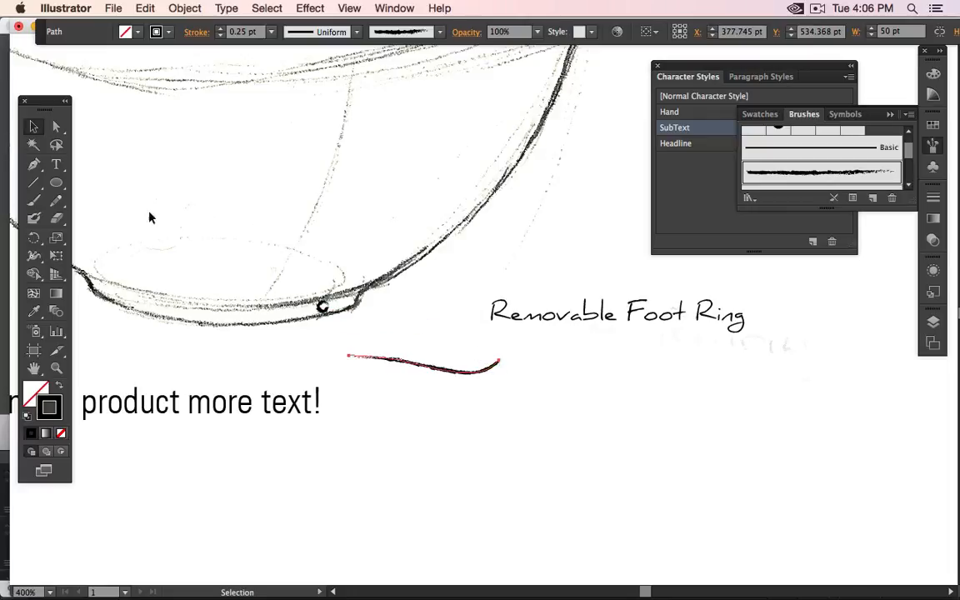
{"action": "key", "text": "a"}
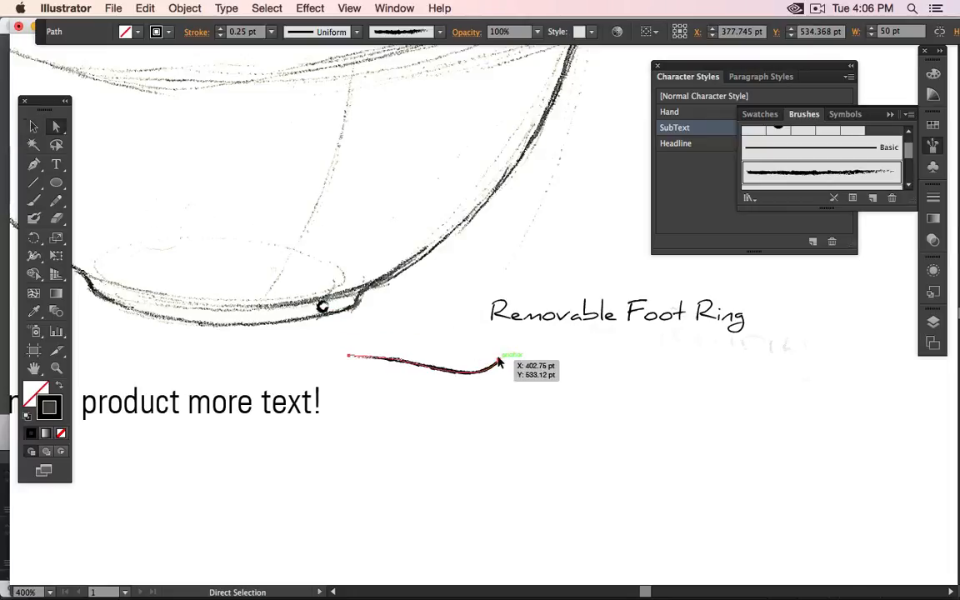
{"action": "mouse_move", "coordinate": [498, 362]}
{"action": "left_mouse_down"}
{"action": "mouse_move", "coordinate": [333, 310]}
{"action": "mouse_move", "coordinate": [406, 356]}
{"action": "mouse_move", "coordinate": [322, 308]}
{"action": "left_mouse_up"}
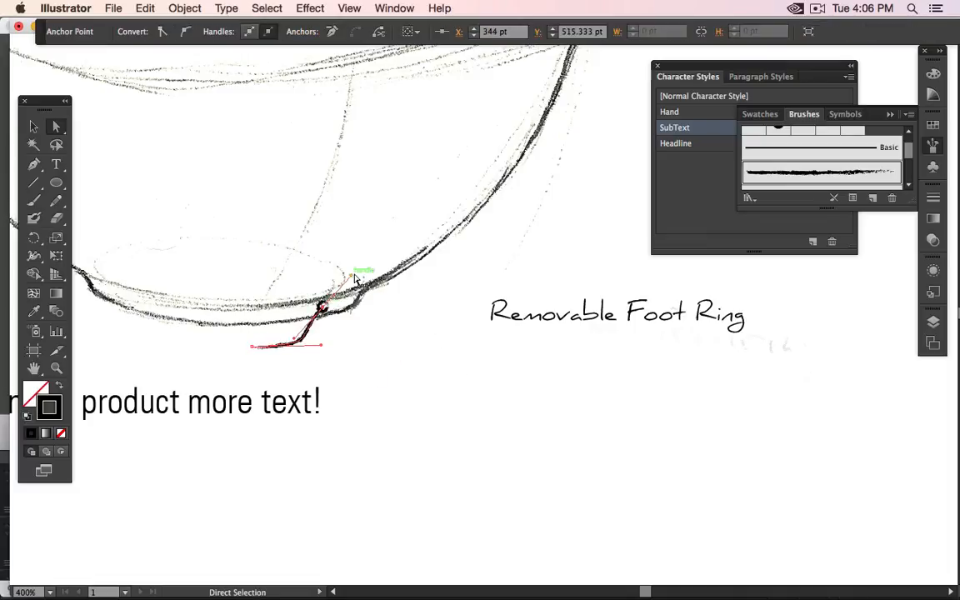
- Reverse the foot ring's leader line by placing its free anchor beside the label and adjusting both ends' direction handles
{"action": "left_click_drag", "start_coordinate": [352, 277], "coordinate": [278, 305]}
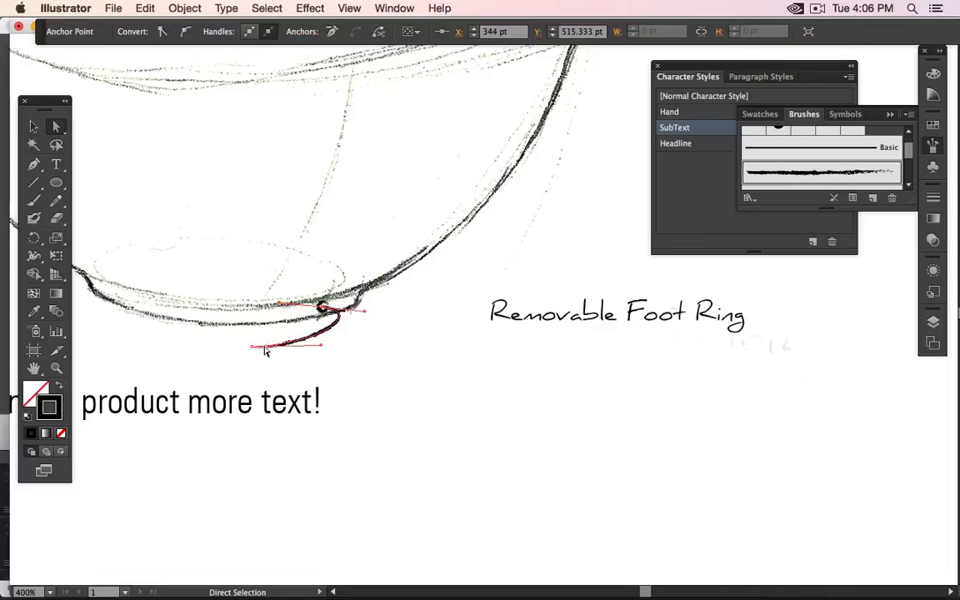
{"action": "left_click", "coordinate": [254, 350]}
{"action": "left_click_drag", "start_coordinate": [255, 350], "coordinate": [450, 330]}
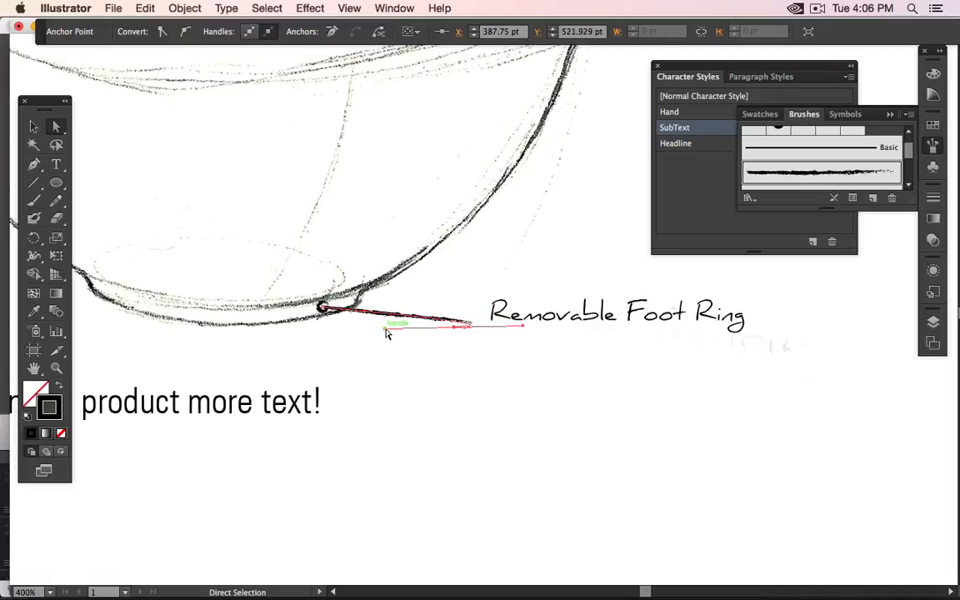
{"action": "left_click_drag", "start_coordinate": [386, 328], "coordinate": [514, 332]}
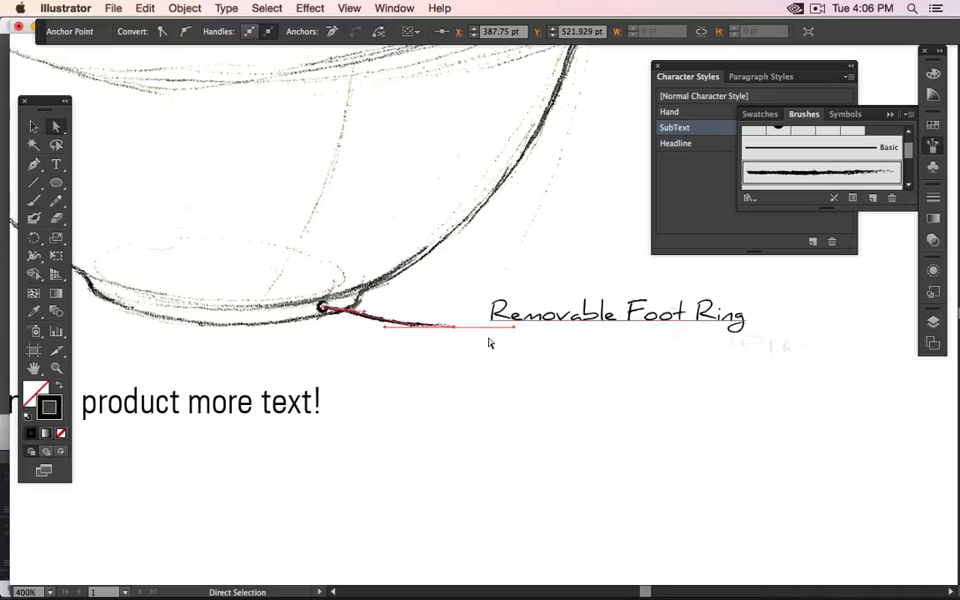
- Raise the label-end anchor of the foot ring's leader line toward the label's baseline and lengthen the circle end's direction handle
{"action": "left_click_drag", "start_coordinate": [456, 332], "coordinate": [476, 325]}
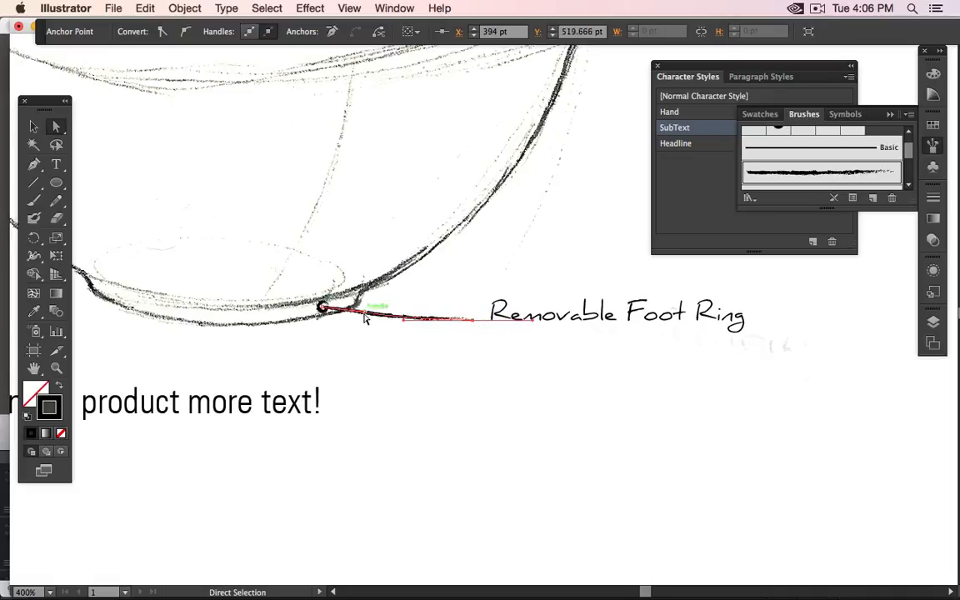
{"action": "left_click_drag", "start_coordinate": [368, 311], "coordinate": [384, 311]}
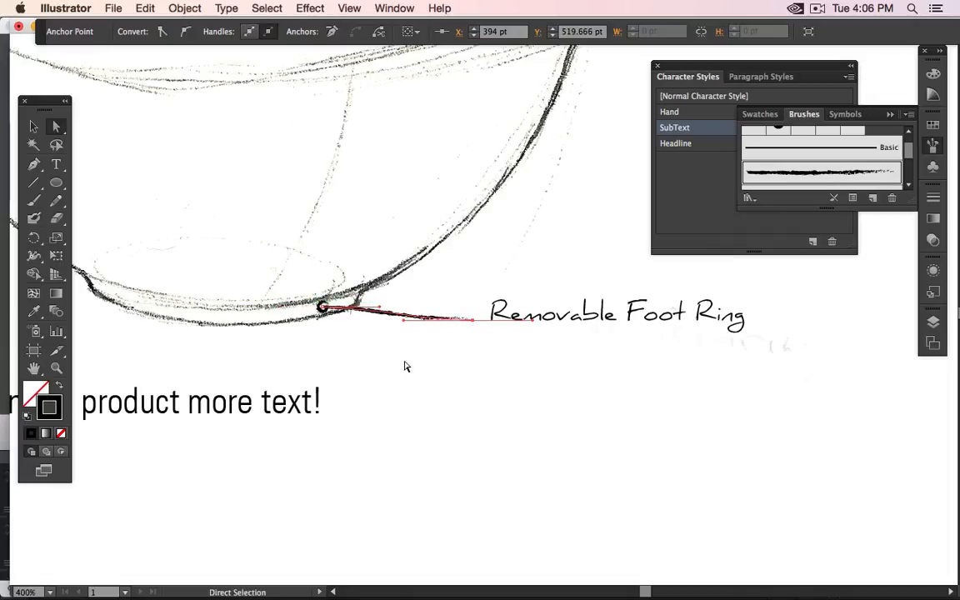
{"action": "left_click", "coordinate": [402, 359]}
- Move the Overmolded Handle arrowhead aside and shift its leader line so the arrow-end anchor sits just outside the bowl's rim
{"action": "scroll", "coordinate": [403, 358], "scroll_direction": "down", "scroll_amount": 1}
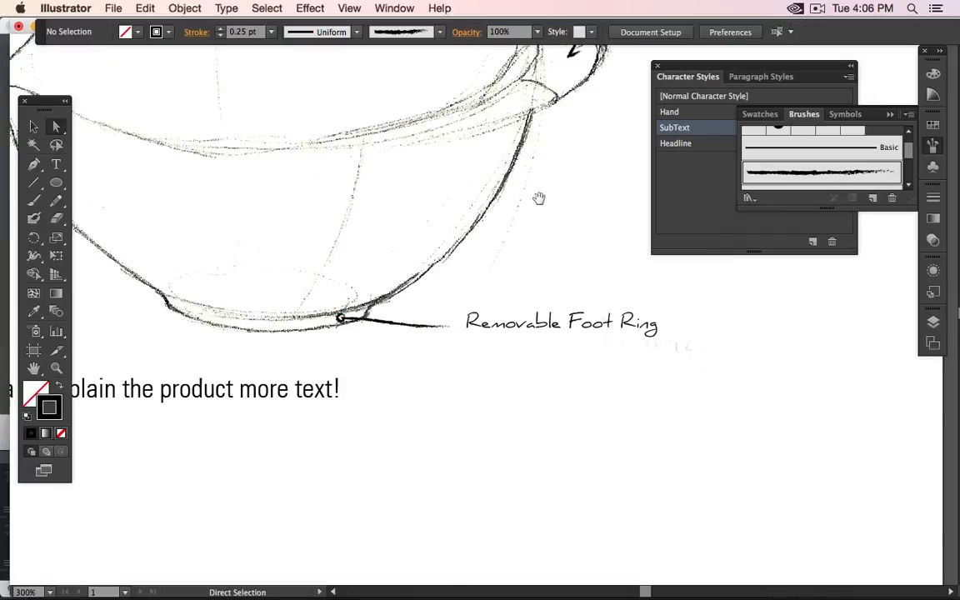
{"action": "left_click_drag", "start_coordinate": [572, 164], "coordinate": [446, 374]}
{"action": "scroll", "coordinate": [473, 234], "scroll_direction": "up", "scroll_amount": 3}
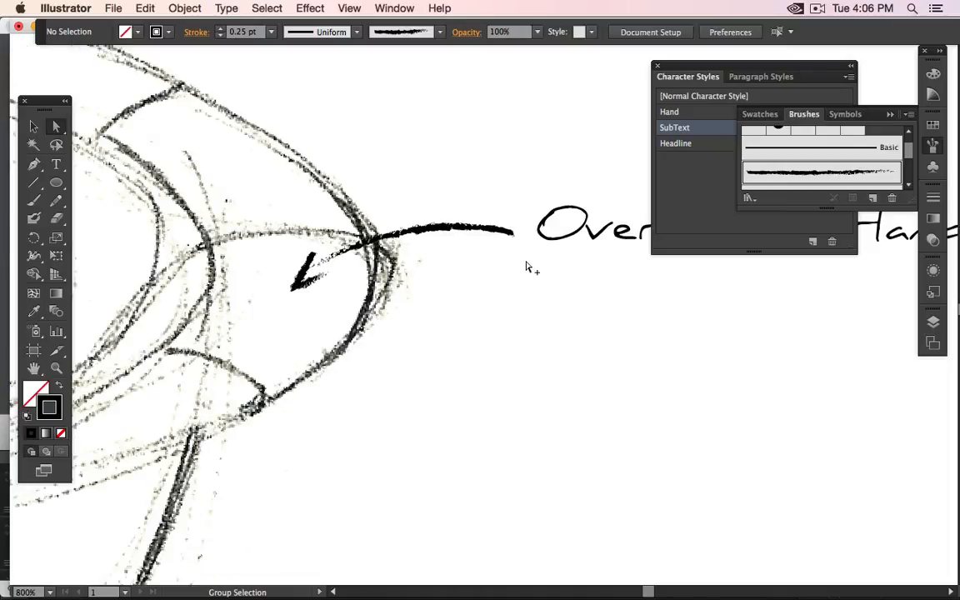
{"action": "left_click", "coordinate": [473, 234]}
{"action": "left_click_drag", "start_coordinate": [305, 271], "coordinate": [331, 248]}
{"action": "left_click", "coordinate": [450, 317]}
{"action": "left_click", "coordinate": [389, 243]}
{"action": "left_click", "coordinate": [508, 312]}
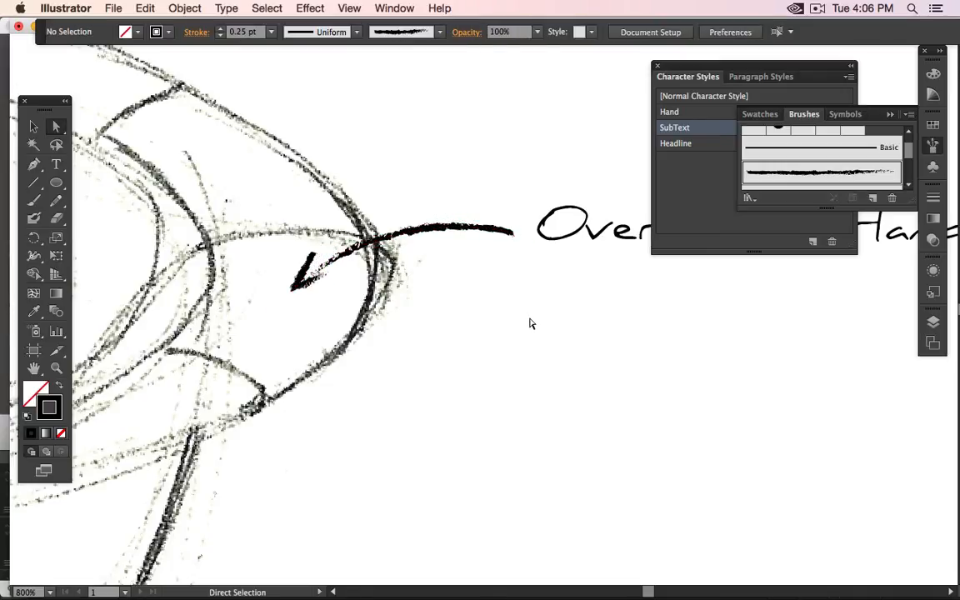
{"action": "left_click", "coordinate": [506, 227]}
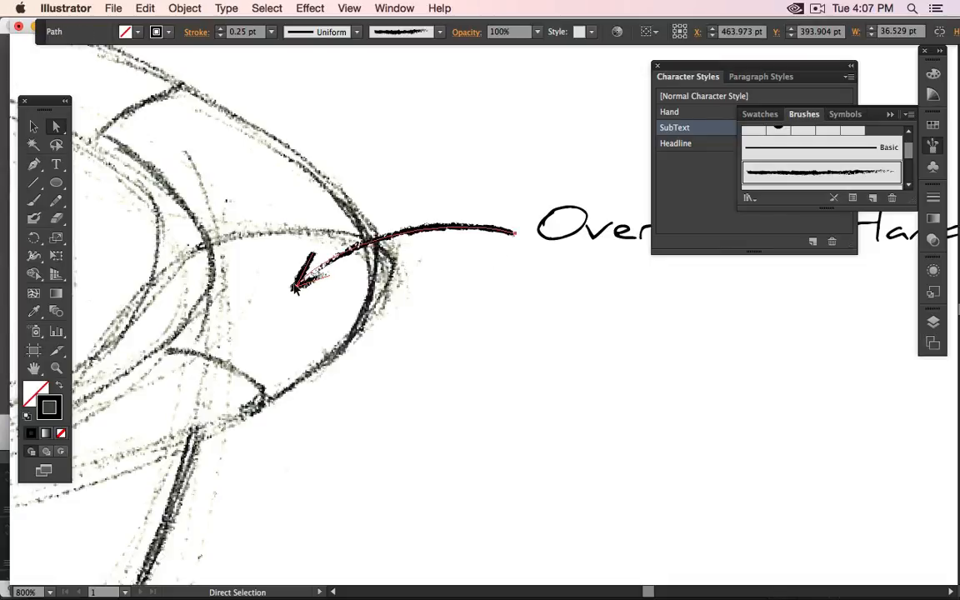
{"action": "mouse_move", "coordinate": [295, 286]}
{"action": "left_mouse_down"}
{"action": "mouse_move", "coordinate": [267, 305]}
{"action": "mouse_move", "coordinate": [491, 260]}
{"action": "mouse_move", "coordinate": [409, 257]}
{"action": "left_mouse_up"}
{"action": "left_click", "coordinate": [629, 205]}
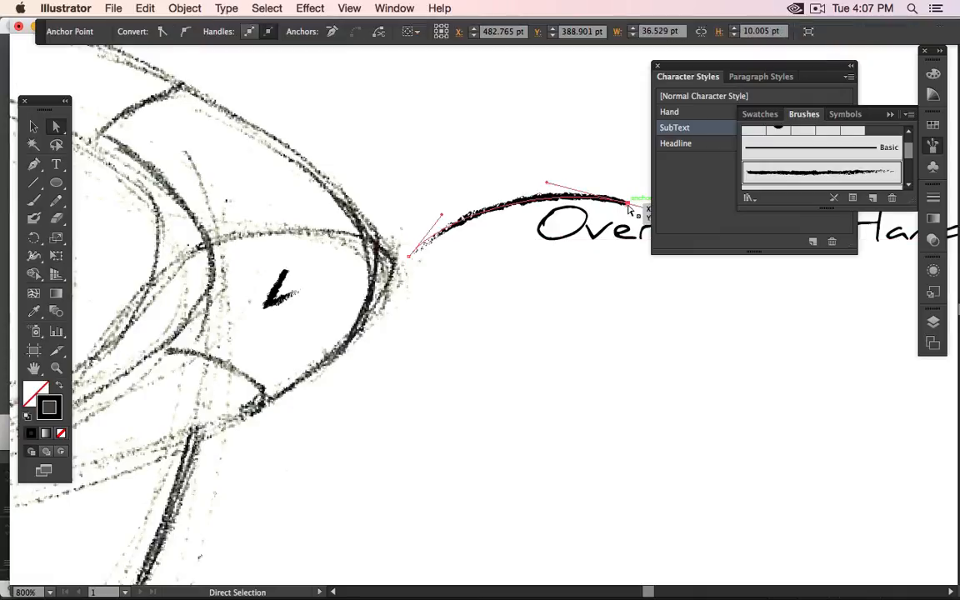
- Reverse the handle's leader line by placing its other anchor at the arrowhead and adjusting both direction handles into a smooth curve toward the label
{"action": "left_click_drag", "start_coordinate": [629, 205], "coordinate": [279, 296]}
{"action": "mouse_move", "coordinate": [198, 275]}
{"action": "left_mouse_down"}
{"action": "mouse_move", "coordinate": [261, 256]}
{"action": "mouse_move", "coordinate": [341, 253]}
{"action": "left_mouse_up"}
{"action": "left_click_drag", "start_coordinate": [441, 215], "coordinate": [335, 249]}
{"action": "left_click_drag", "start_coordinate": [413, 255], "coordinate": [515, 224]}
{"action": "left_click_drag", "start_coordinate": [341, 253], "coordinate": [331, 225]}
{"action": "left_click_drag", "start_coordinate": [279, 299], "coordinate": [285, 294]}
{"action": "left_click", "coordinate": [518, 283]}
- Delete the arrowhead's upper stroke and move the remaining lower stroke slightly right below the leader line's end
{"action": "scroll", "coordinate": [523, 310], "scroll_direction": "down", "scroll_amount": 1}
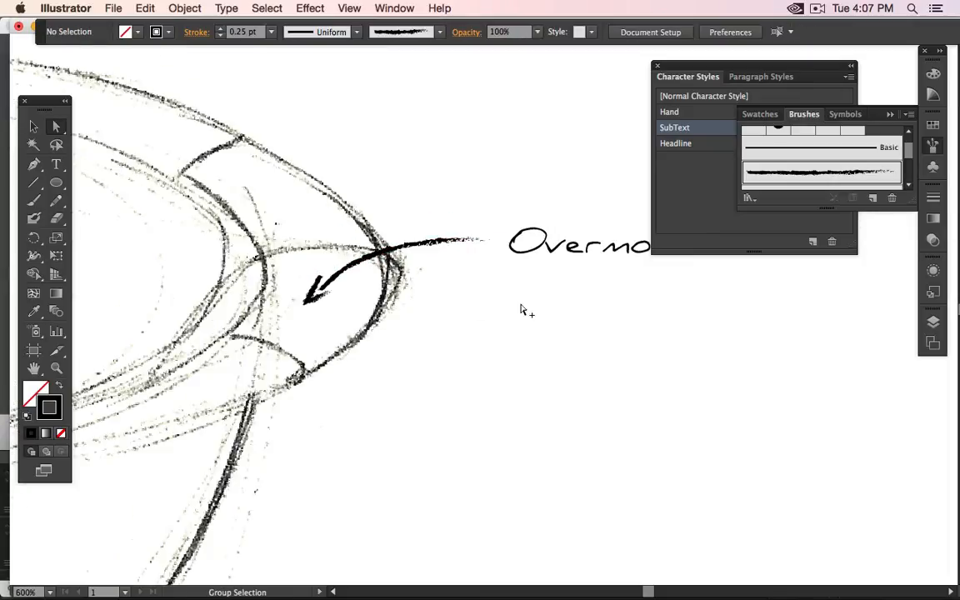
{"action": "scroll", "coordinate": [323, 301], "scroll_direction": "up", "scroll_amount": 2}
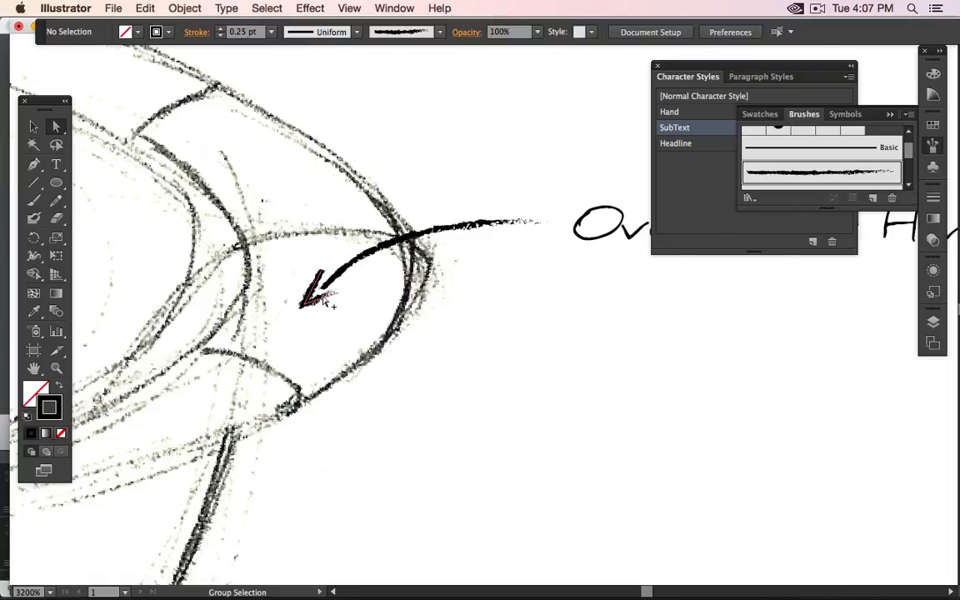
{"action": "scroll", "coordinate": [323, 299], "scroll_direction": "up", "scroll_amount": 4}
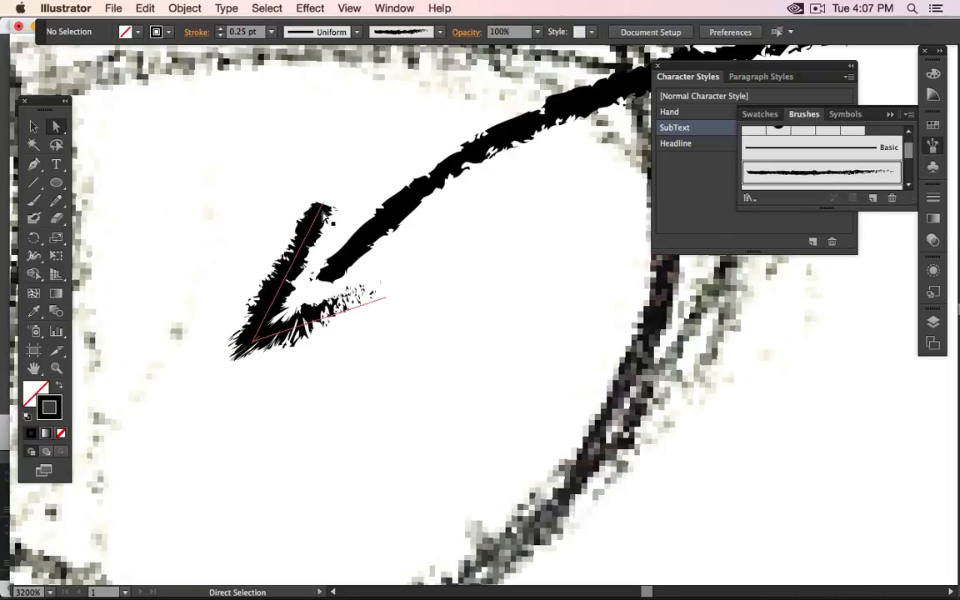
{"action": "left_click", "coordinate": [325, 206]}
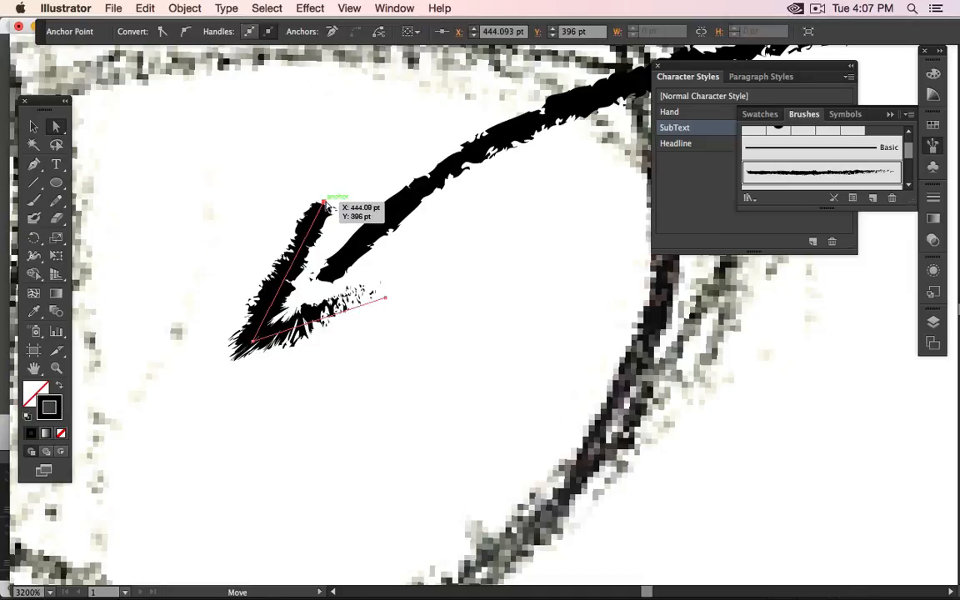
{"action": "key", "text": "Delete"}
{"action": "left_click_drag", "start_coordinate": [386, 308], "coordinate": [415, 316]}
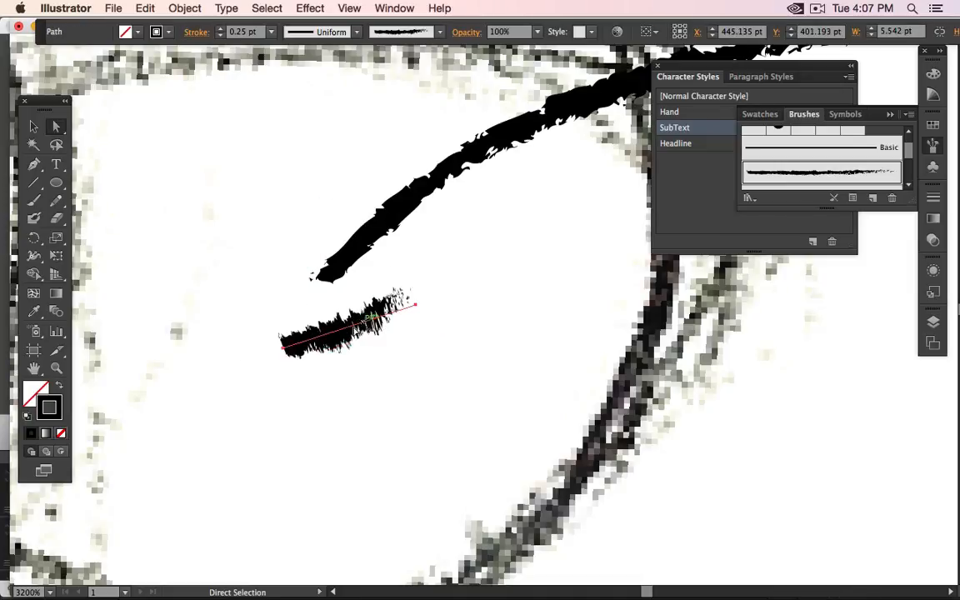
- Duplicate the remaining arrowhead stroke, placing the copy beside it
{"action": "left_click", "coordinate": [34, 182]}
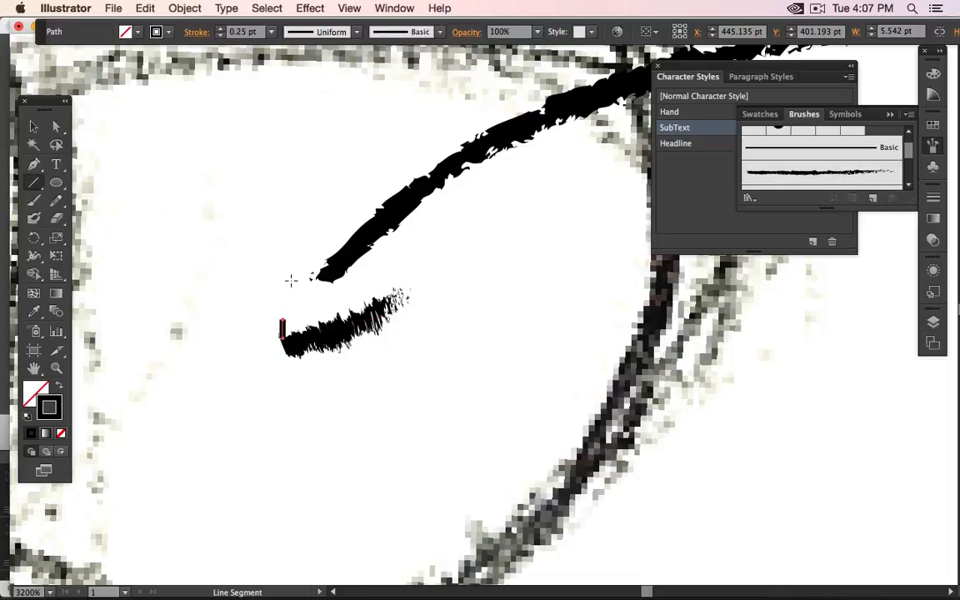
{"action": "left_click", "coordinate": [33, 125]}
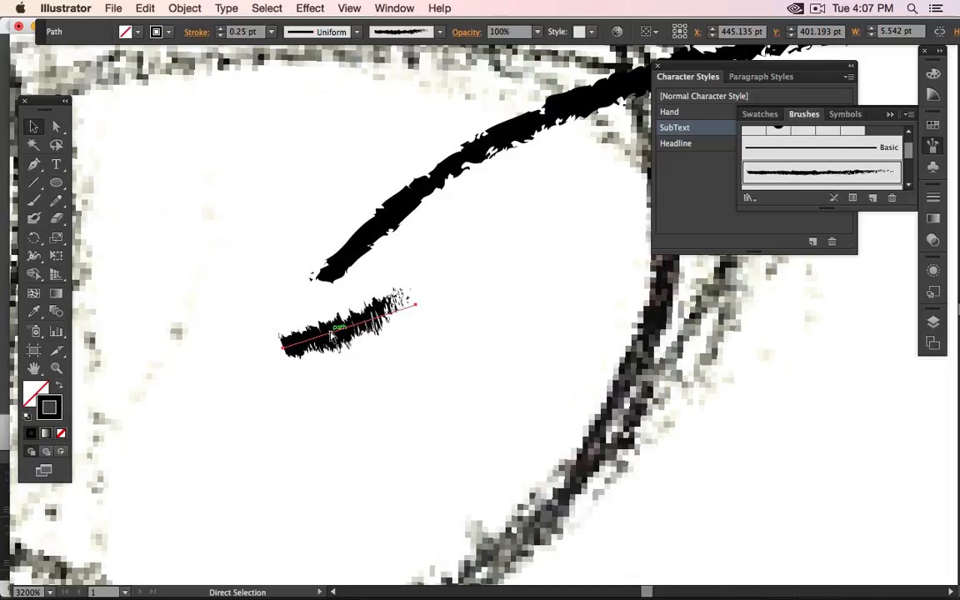
{"action": "key", "text": "super+v"}
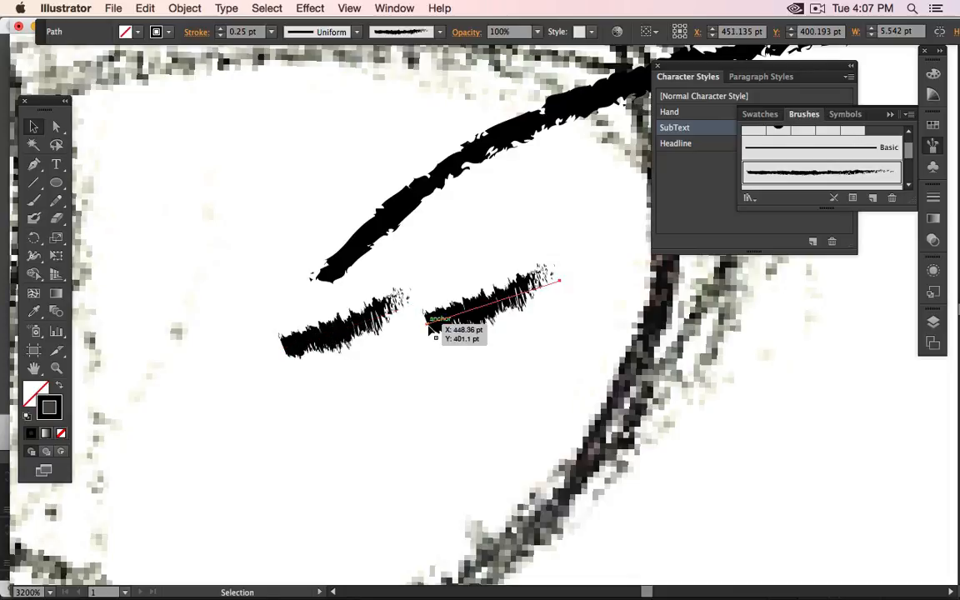
- Reposition the copied stroke's anchors to form a steep upper arrowhead stroke meeting the lower one at the tip, and lengthen it upward
{"action": "key", "text": "a"}
{"action": "mouse_move", "coordinate": [429, 327]}
{"action": "left_mouse_down"}
{"action": "mouse_move", "coordinate": [321, 316]}
{"action": "mouse_move", "coordinate": [280, 342]}
{"action": "mouse_move", "coordinate": [287, 314]}
{"action": "left_mouse_up"}
{"action": "mouse_move", "coordinate": [421, 266]}
{"action": "left_mouse_down"}
{"action": "mouse_move", "coordinate": [297, 202]}
{"action": "mouse_move", "coordinate": [302, 208]}
{"action": "left_mouse_up"}
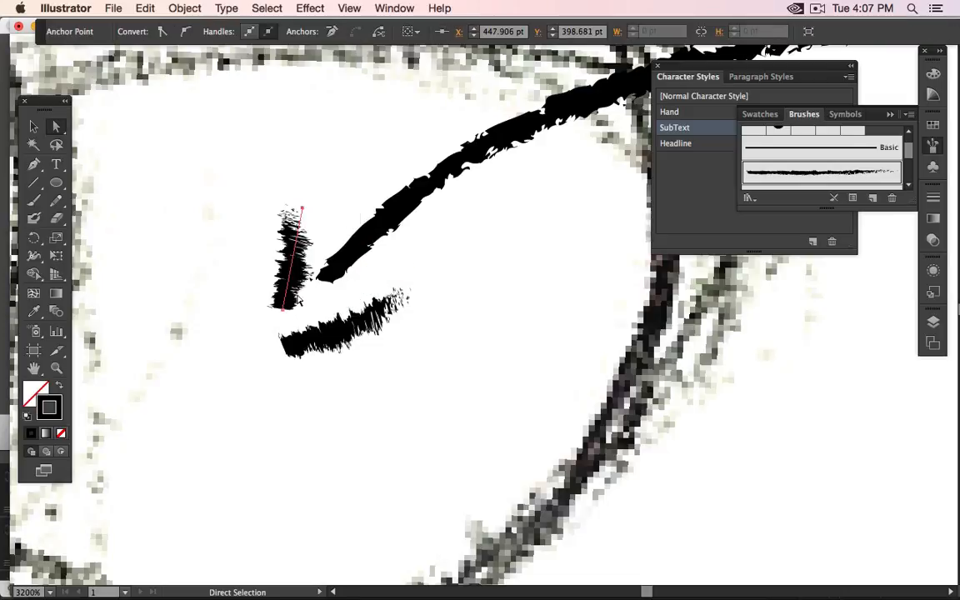
{"action": "left_click_drag", "start_coordinate": [284, 300], "coordinate": [284, 337]}
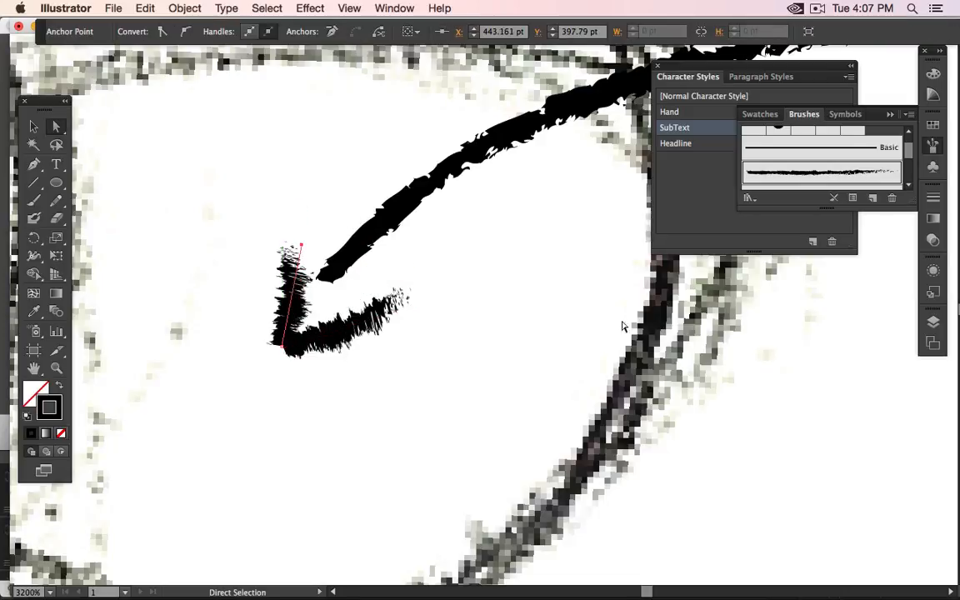
{"action": "left_click", "coordinate": [622, 326]}
{"action": "left_click_drag", "start_coordinate": [302, 244], "coordinate": [305, 208]}
{"action": "left_click", "coordinate": [525, 325]}
- Bring the whole concept sheet into view and move the Character Styles panel clear of the Brushes panel
{"action": "scroll", "coordinate": [369, 267], "scroll_direction": "down", "scroll_amount": 6}
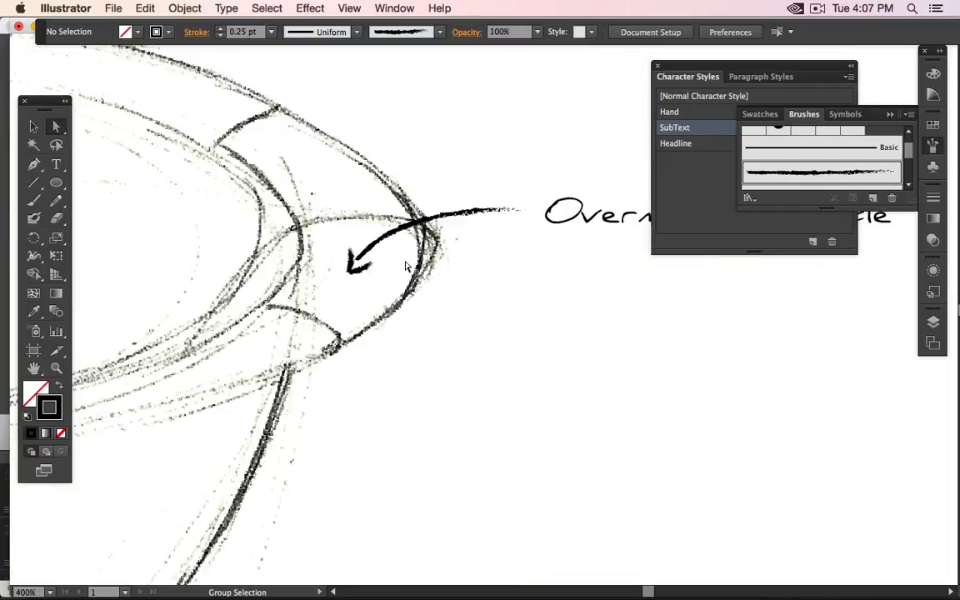
{"action": "scroll", "coordinate": [406, 263], "scroll_direction": "down", "scroll_amount": 3}
{"action": "left_click_drag", "start_coordinate": [377, 281], "coordinate": [555, 322]}
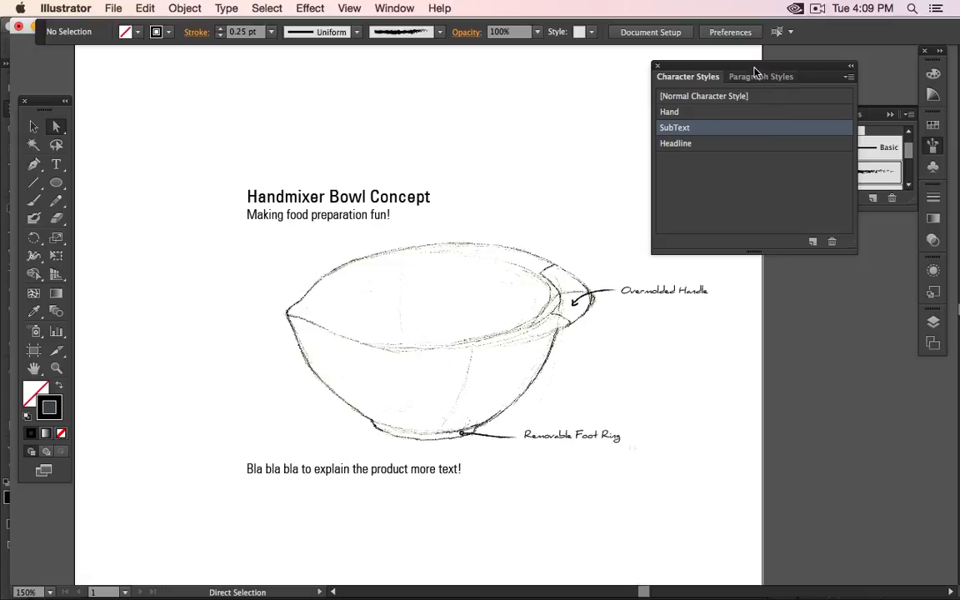
{"action": "mouse_move", "coordinate": [754, 71]}
{"action": "left_mouse_down"}
{"action": "mouse_move", "coordinate": [829, 382]}
{"action": "mouse_move", "coordinate": [842, 368]}
{"action": "left_mouse_up"}
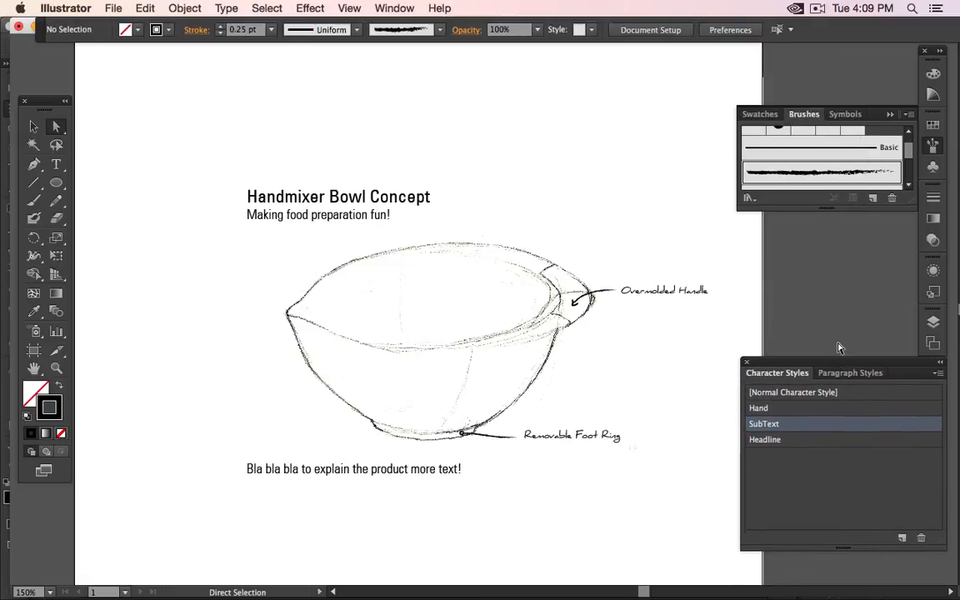